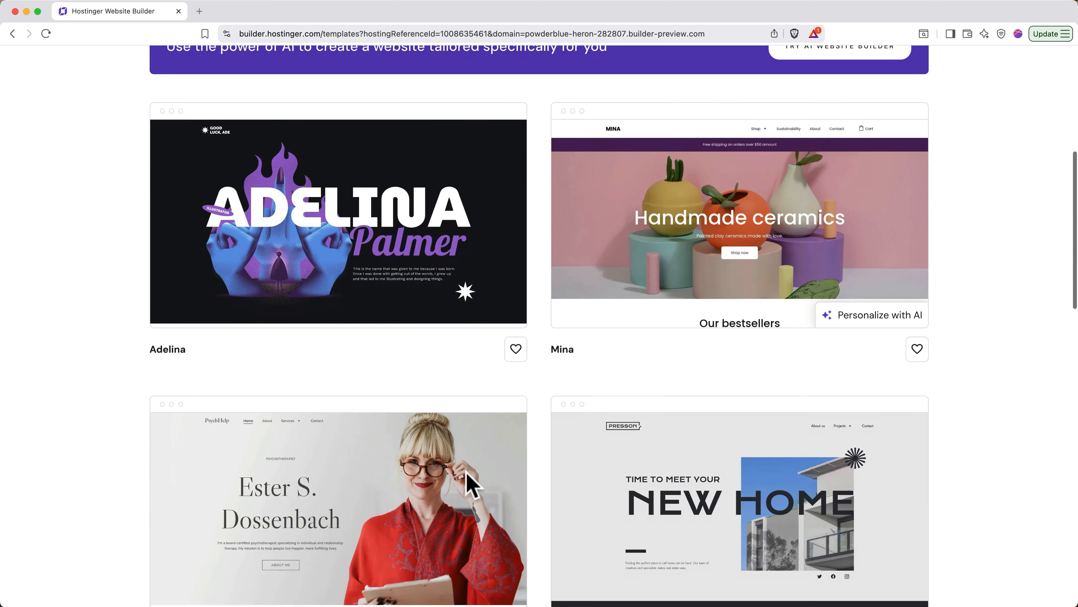
pyautogui.scroll(-5, 471, 485)
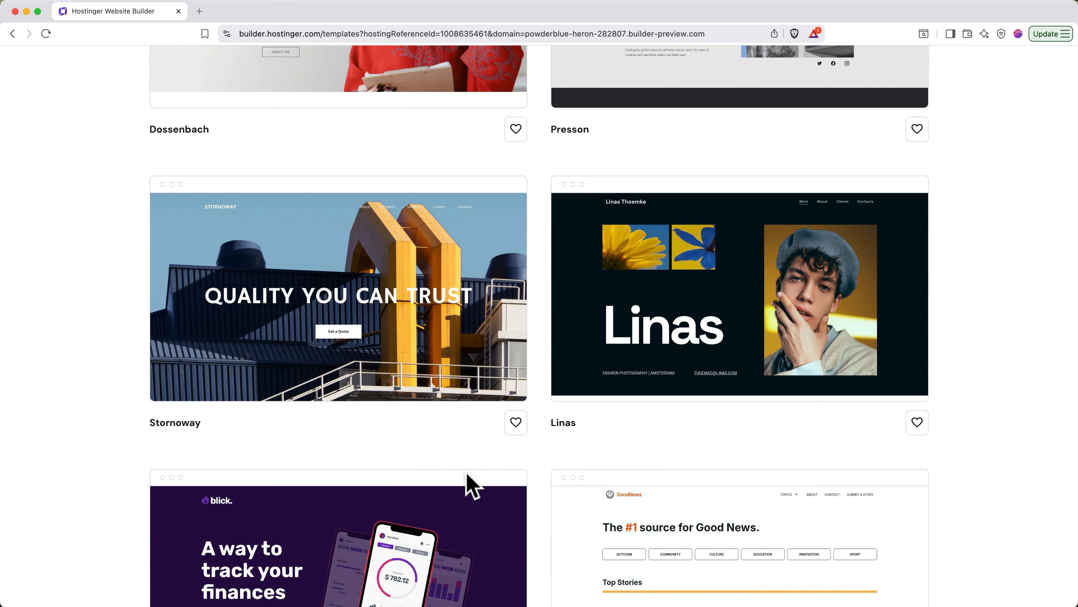
# Leave the template gallery and launch the AI website builder from the purple banner
pyautogui.scroll(15, 471, 484)
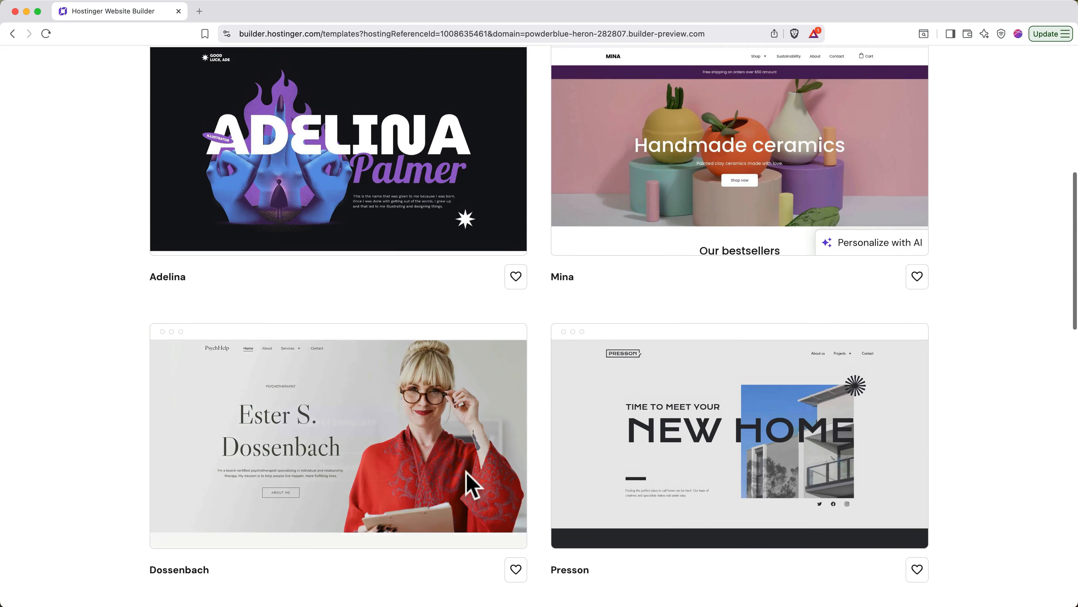
pyautogui.scroll(5, 471, 484)
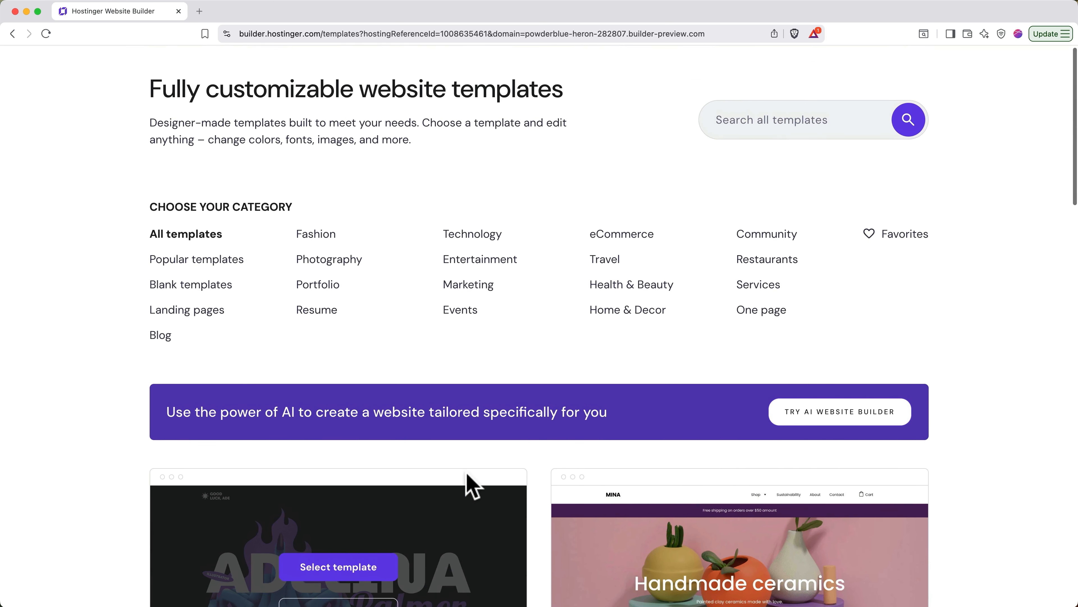
pyautogui.click(814, 424)
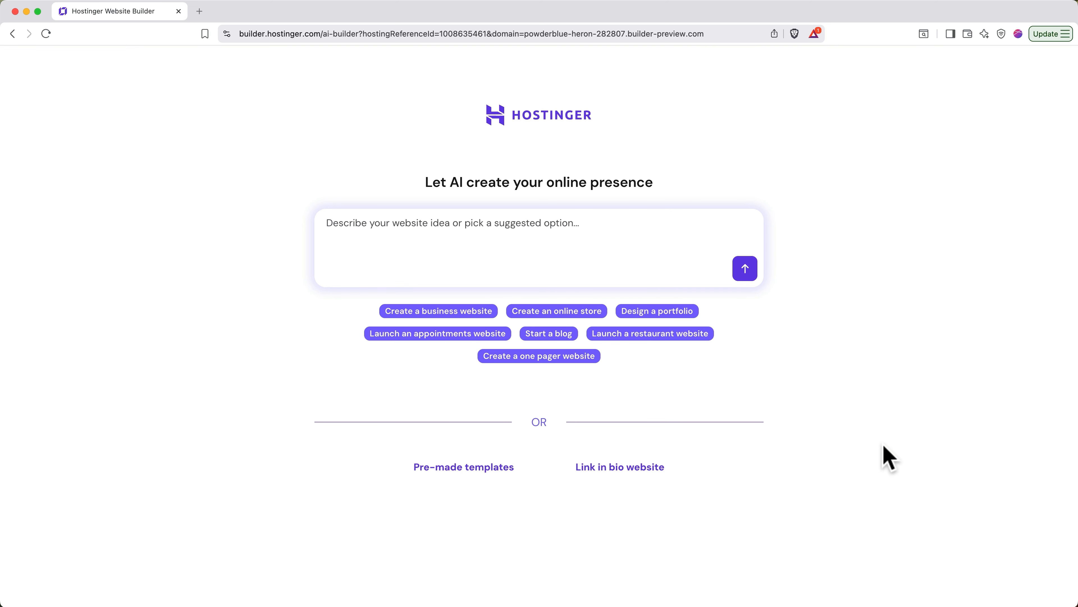
# Enter the four-paragraph Gentle Kettle loose-leaf tea house description and submit it for generation
pyautogui.click(597, 242)
pyautogui.write('The')
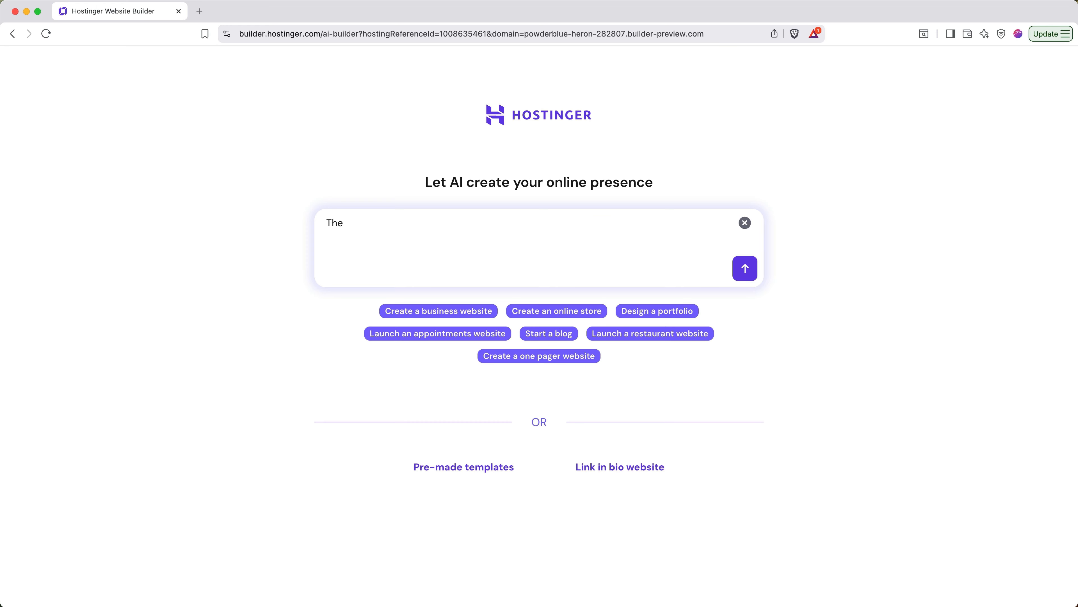
pyautogui.write(' Gentle Kettle is a calm, cozy tea house designed as a refuge from noise and rush. I')
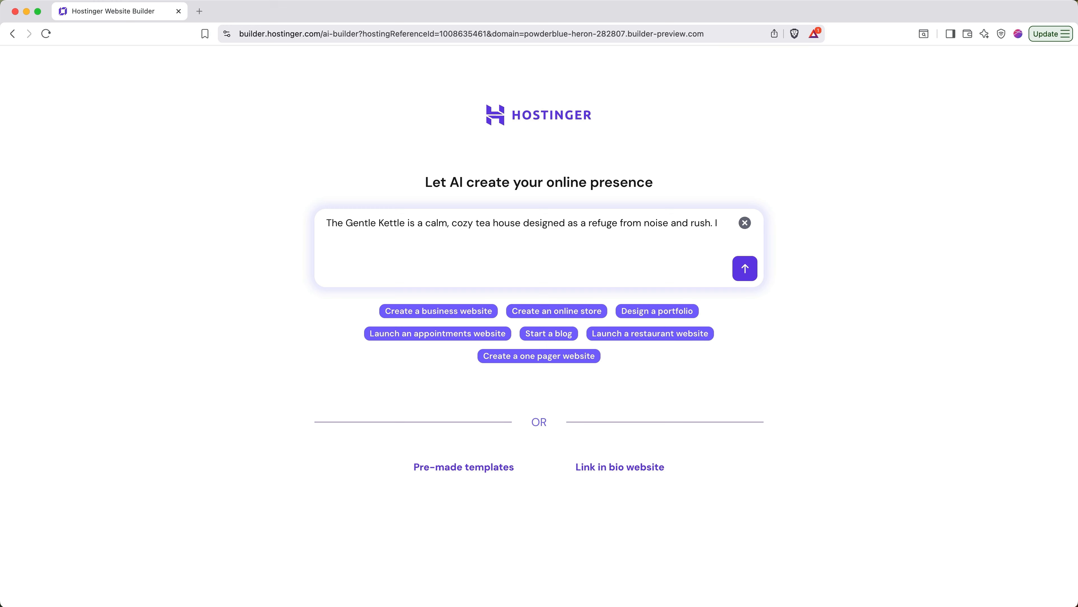
pyautogui.write('t’s a warm, welcoming space where people slow down, breathe, and reconnect with the')
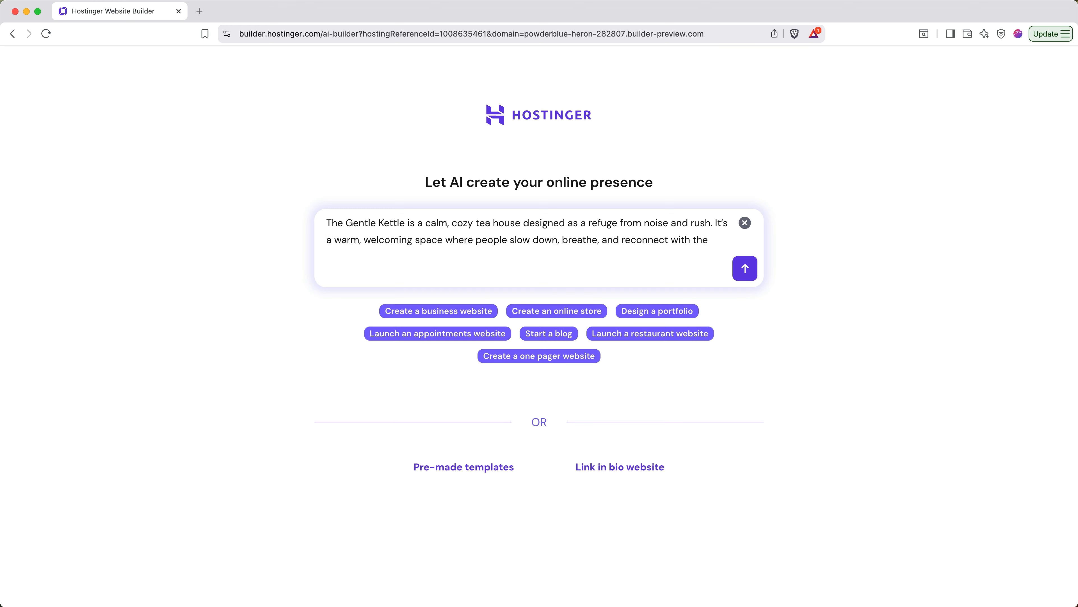
pyautogui.write('mselves over thoughtfully brewed tea. The atmosphere is soft and grounding—natu')
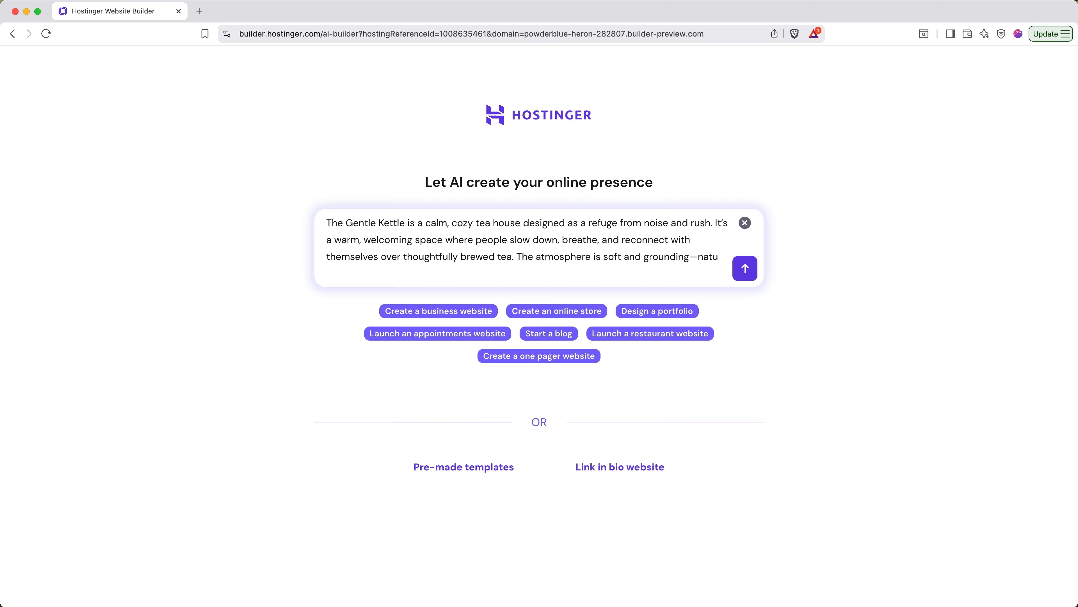
pyautogui.write('ral wood, warm light, plants, quiet corners, and the gentle sound of water heati')
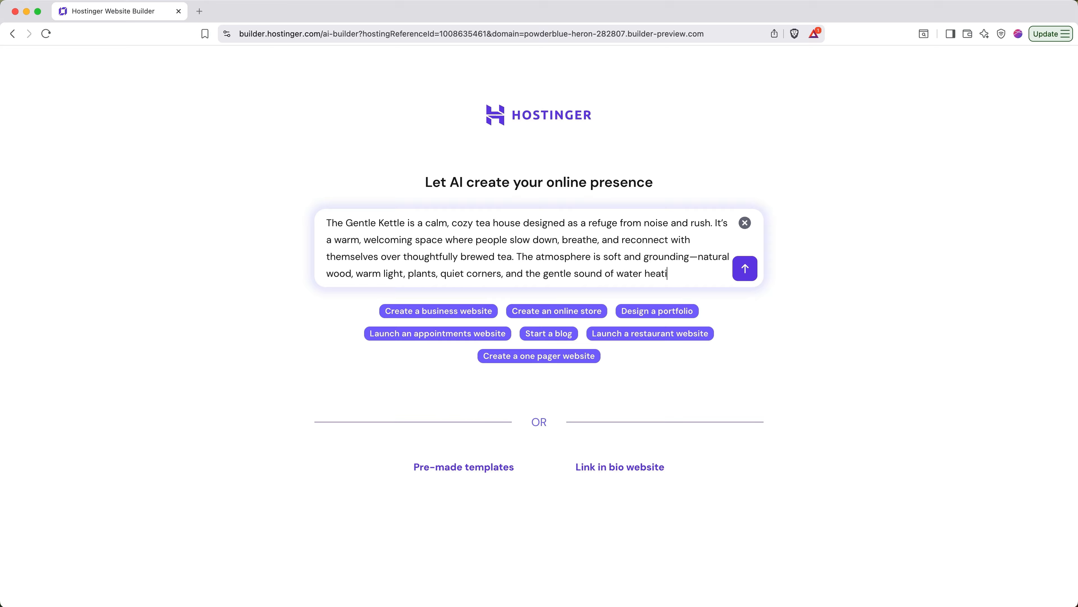
pyautogui.write('ng.')
pyautogui.press('Return')
pyautogui.press('Return')
pyautogui.write('The shop specializes in high-quality loose-leaf teas from around the world:')
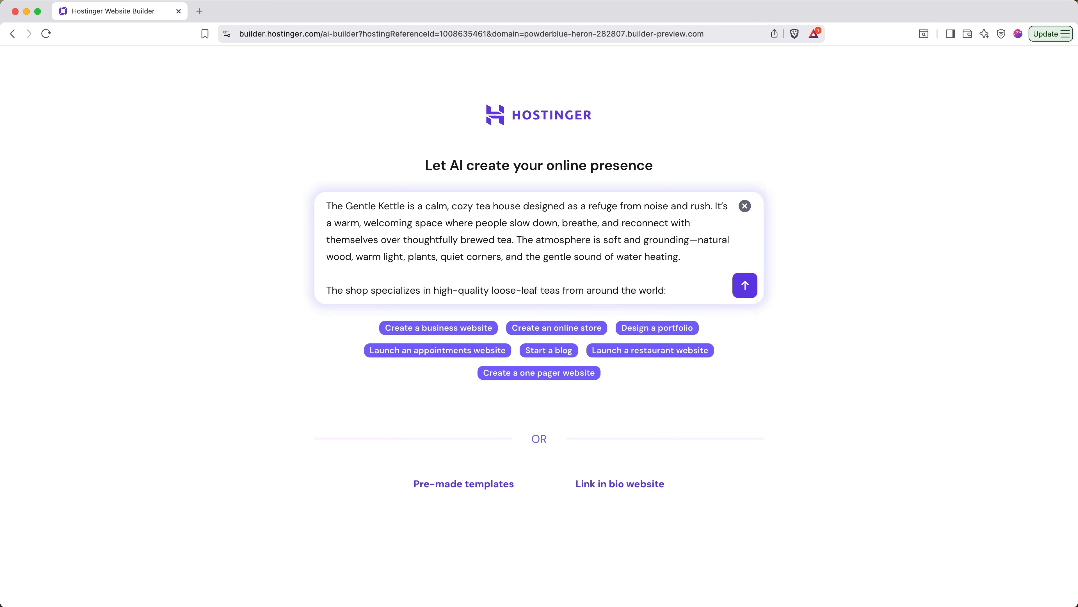
pyautogui.write(' comforting classics, rare single-origin leaves, seasonal blends, and soothing h')
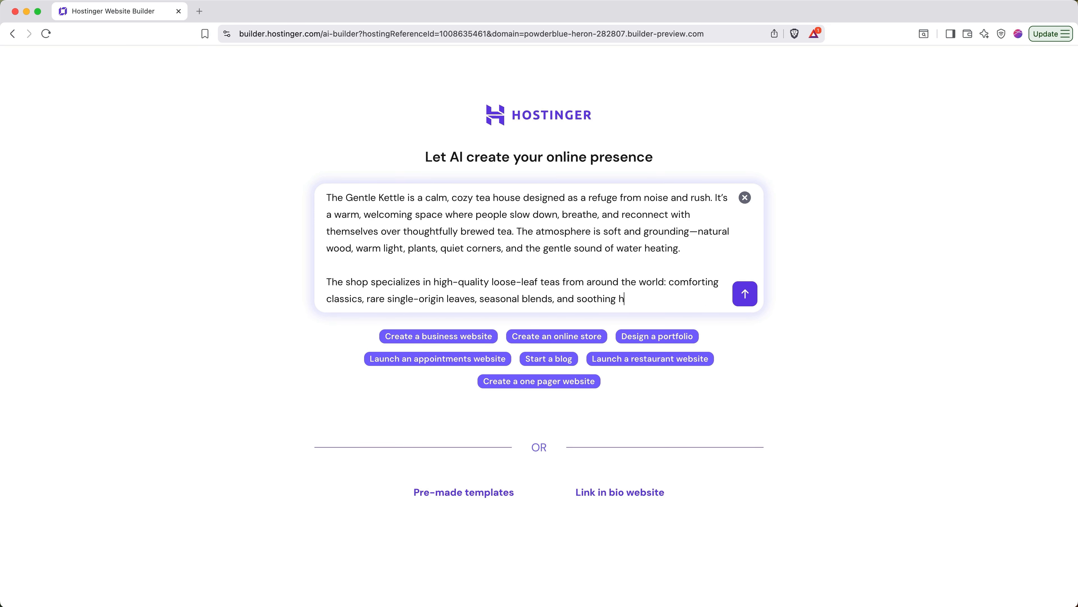
pyautogui.write('erbal infusions. Each cup is brewed with care, with simple guidance offered for ')
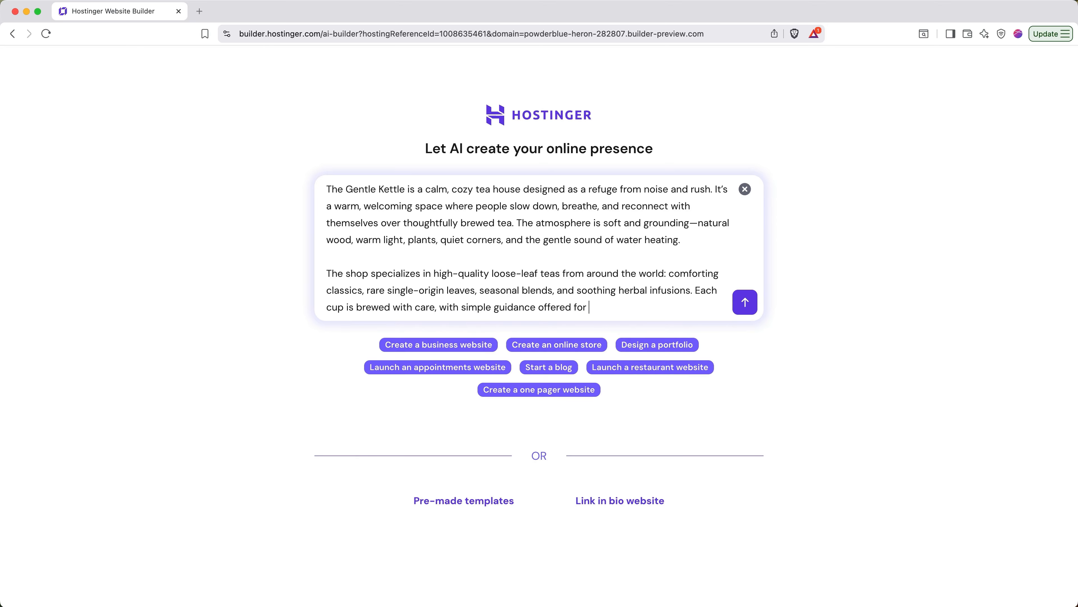
pyautogui.write('those who want to learn without feeling intimidated.')
pyautogui.press('Return')
pyautogui.press('Return')
pyautogui.write('The Gentle Kettle is not')
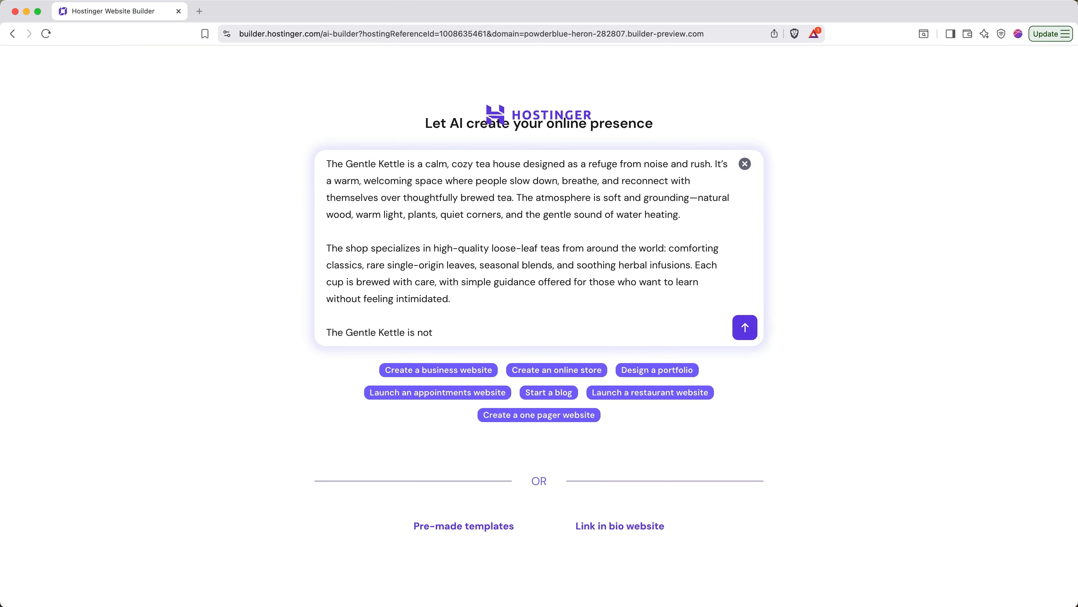
pyautogui.write(' a fast café—it’s a place to linger. Guests are encouraged to sit, read, journal')
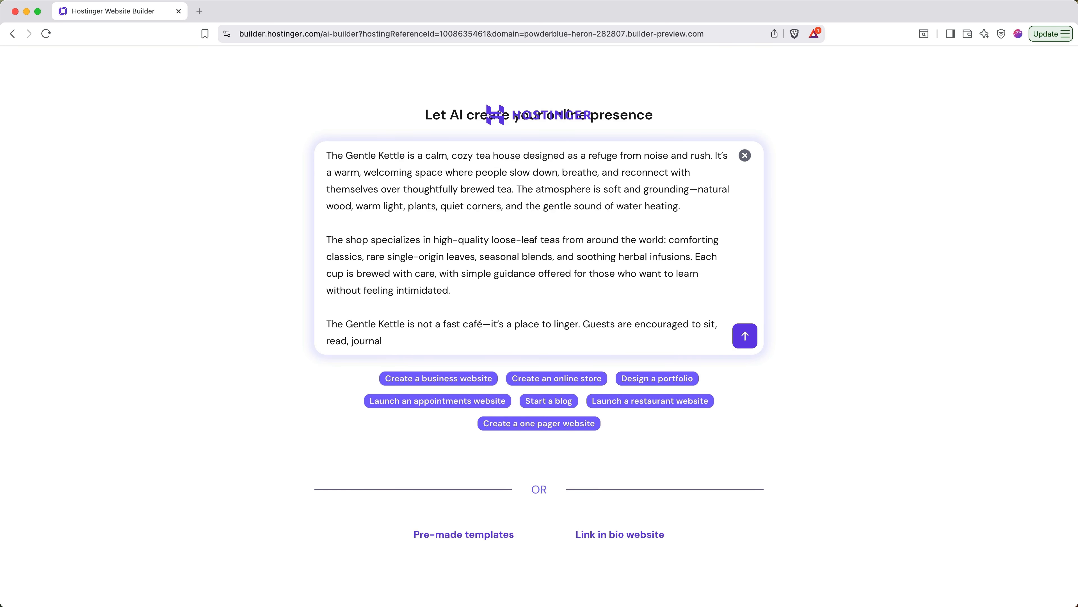
pyautogui.write(', talk softly, or simply exist. There are cozy nooks, communal tables, and a few')
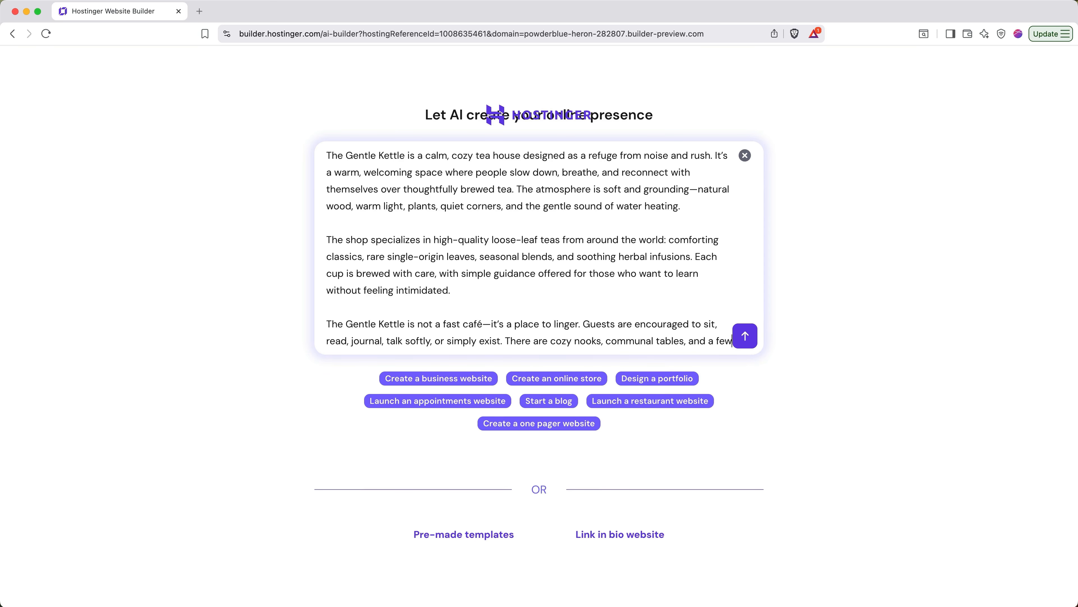
pyautogui.write(' window seats for watching the world slow down. Light pastries and simple, whol')
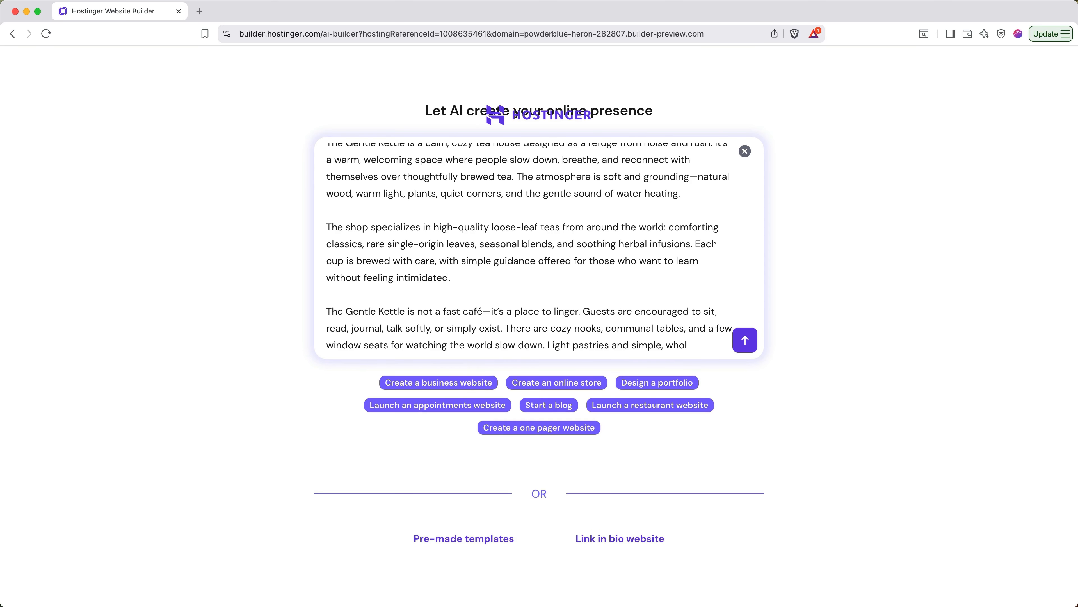
pyautogui.write('esome snacks complement the tea without stealing focus.')
pyautogui.press('Return')
pyautogui.press('Return')
pyautogui.write('The brand voice is warm')
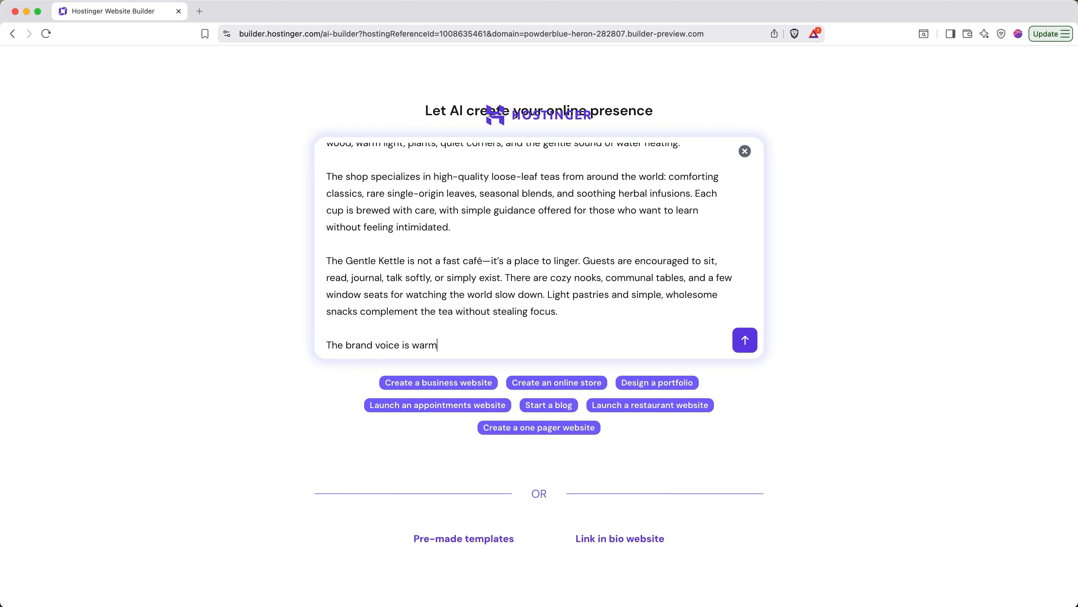
pyautogui.write(', human, and reassuring—never trendy or pretentious. This is a neighborhood anc')
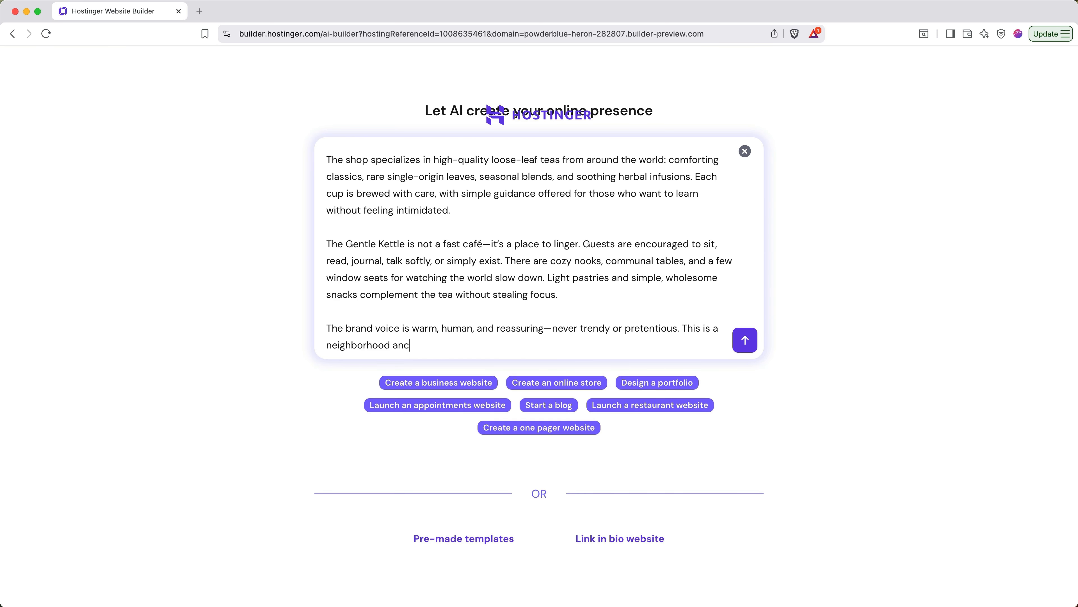
pyautogui.write('hor for calm: a space that feels like being invited into a kind friend’s living')
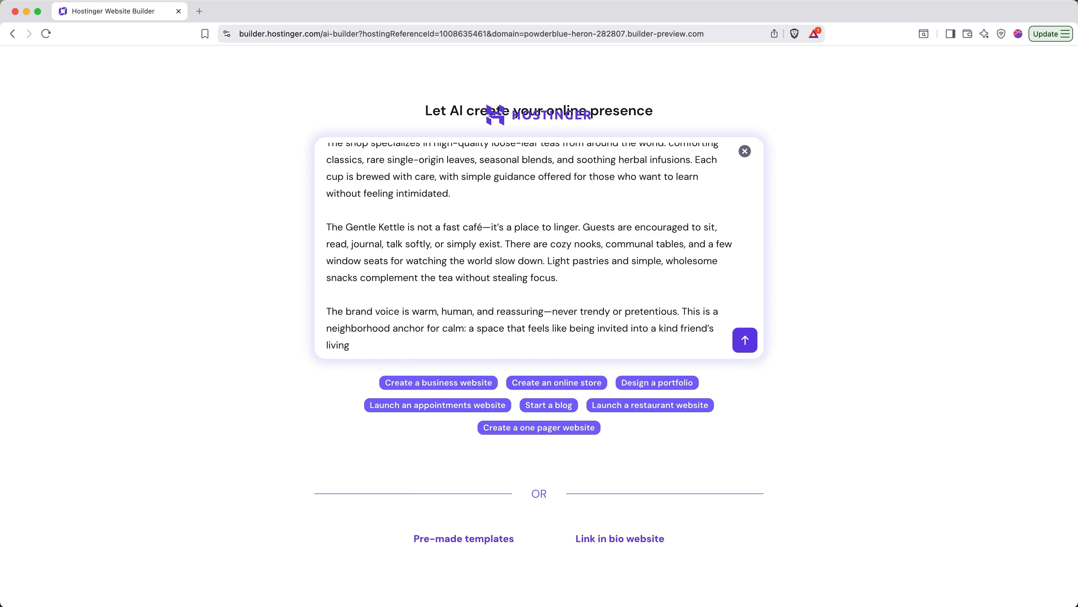
pyautogui.write(' room, where the kettle is always on and time is allowed to stretch.')
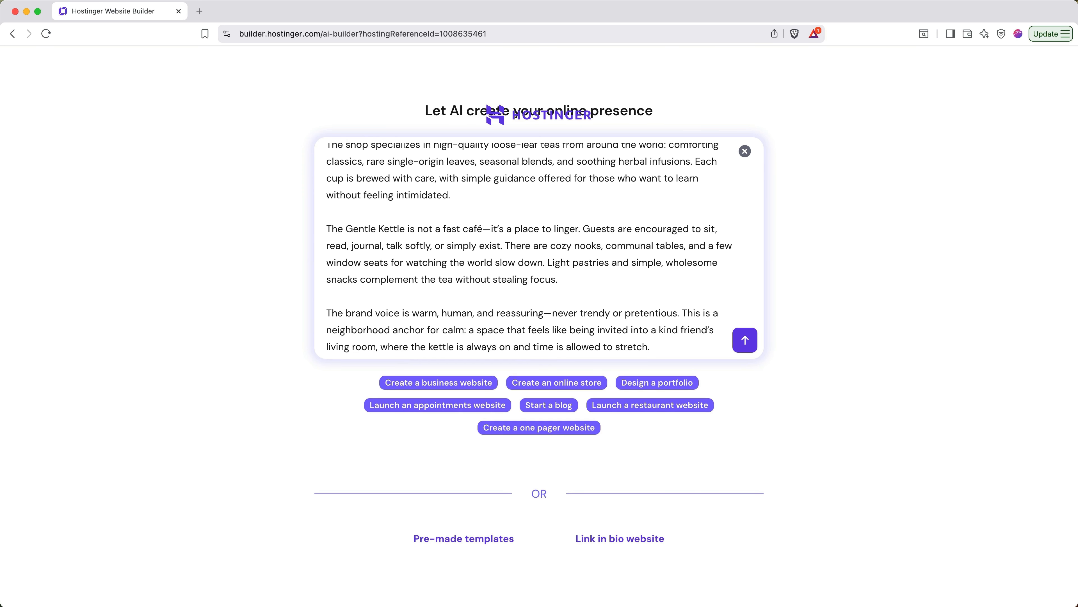
pyautogui.click(744, 340)
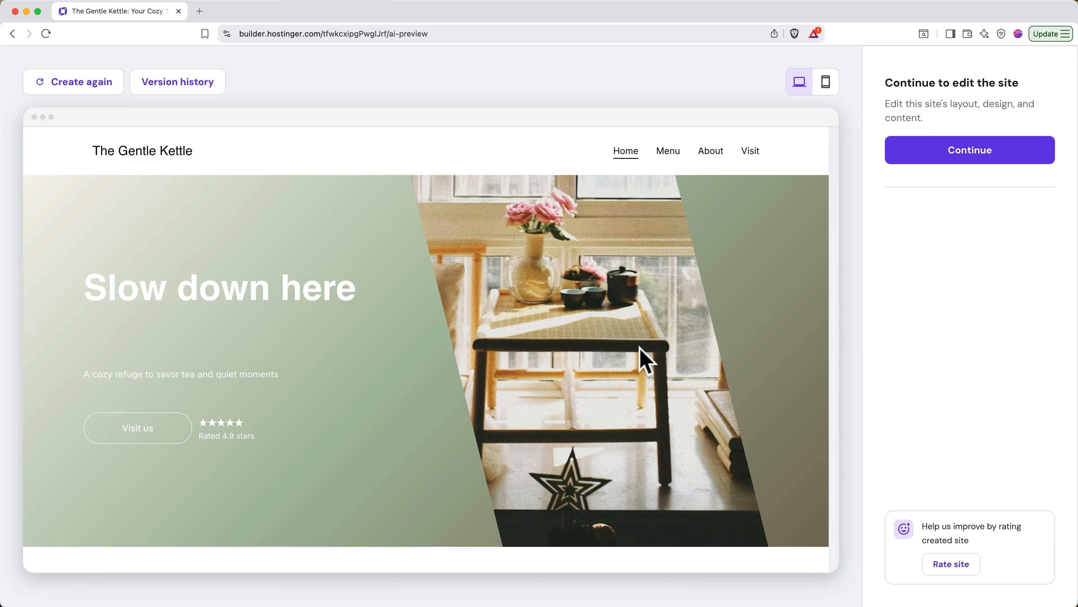
# Preview the Menu and Home pages, scroll the home sections, then switch to mobile view
pyautogui.click(672, 156)
pyautogui.click(629, 157)
pyautogui.scroll(-5, 583, 325)
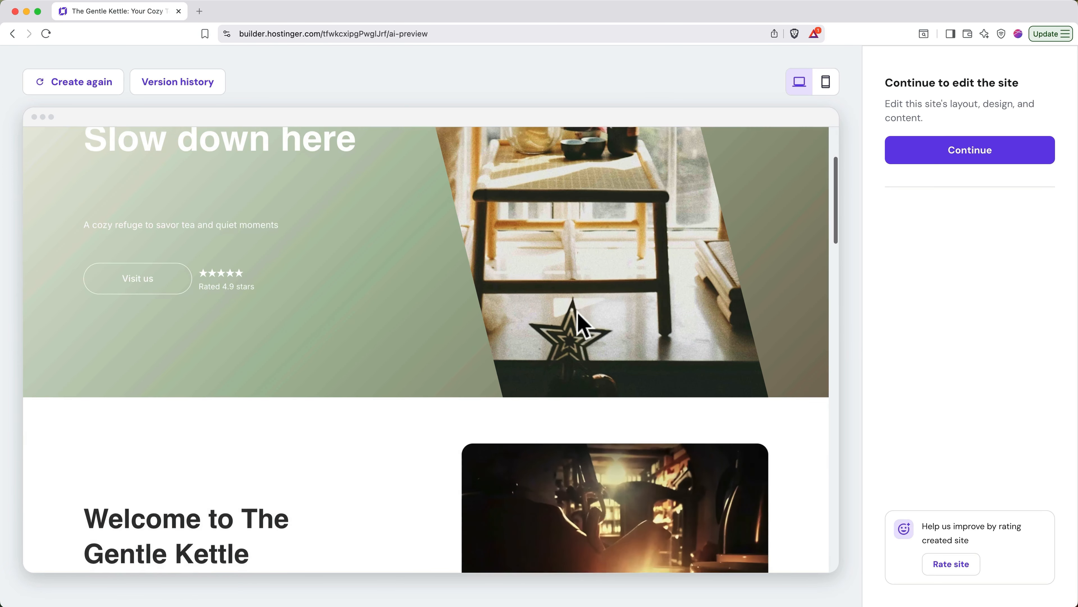
pyautogui.scroll(-8, 583, 325)
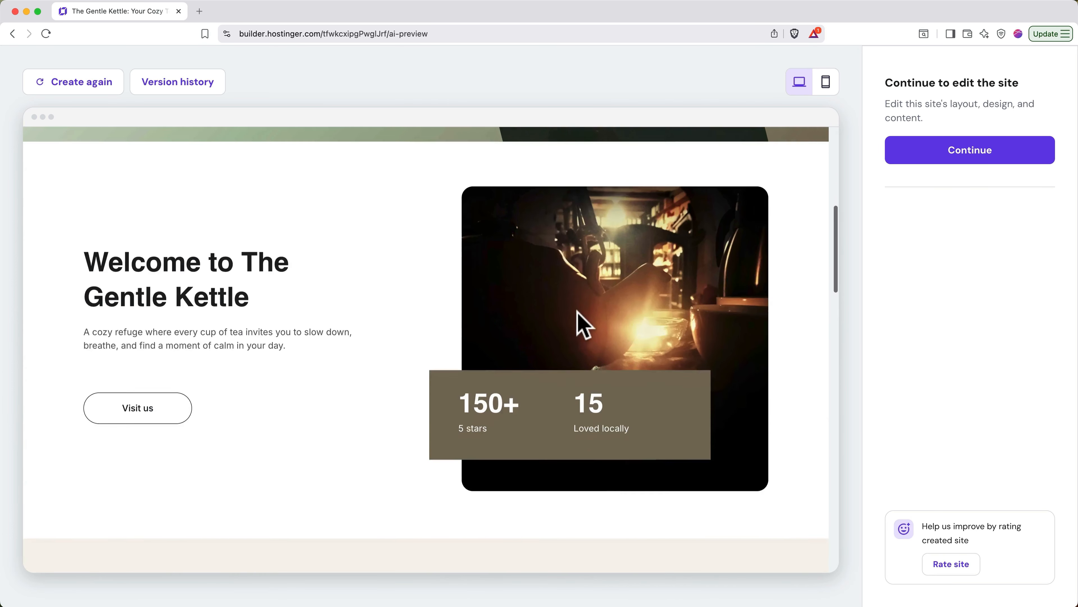
pyautogui.scroll(-12, 583, 325)
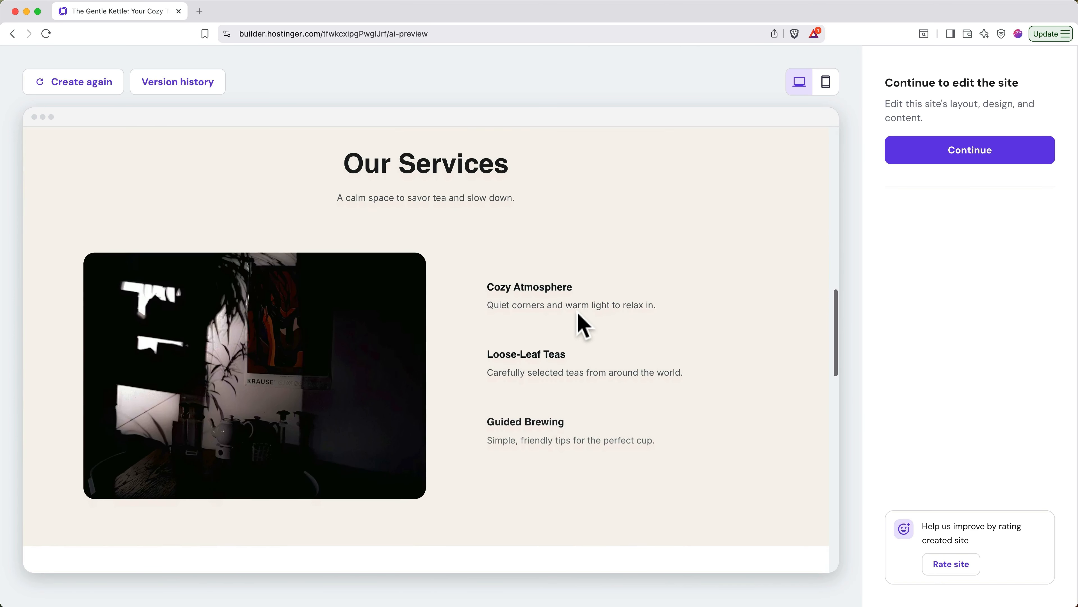
pyautogui.scroll(-7, 583, 324)
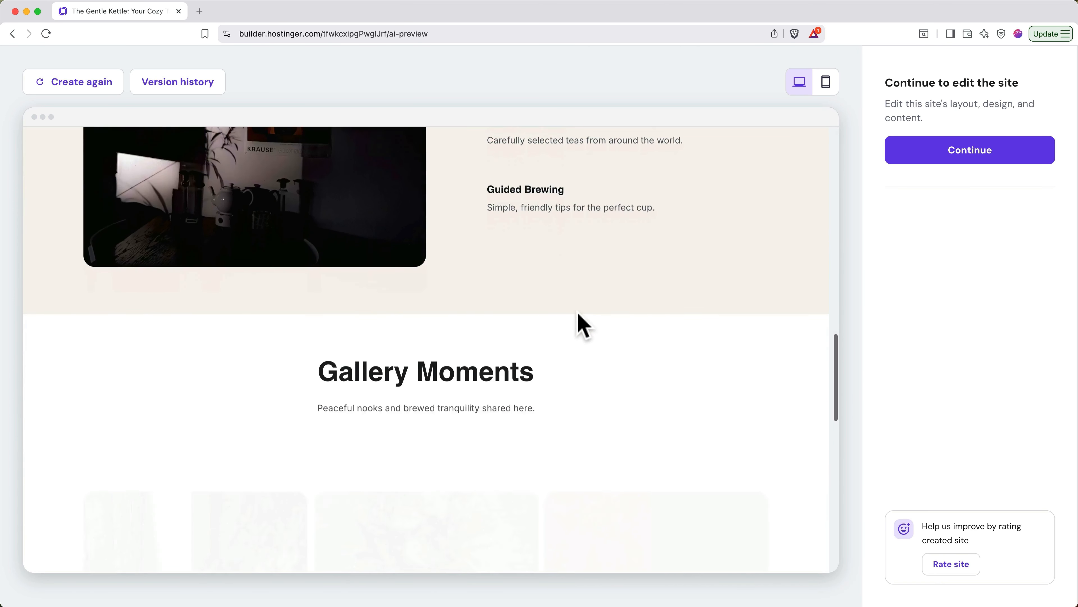
pyautogui.scroll(-4, 582, 325)
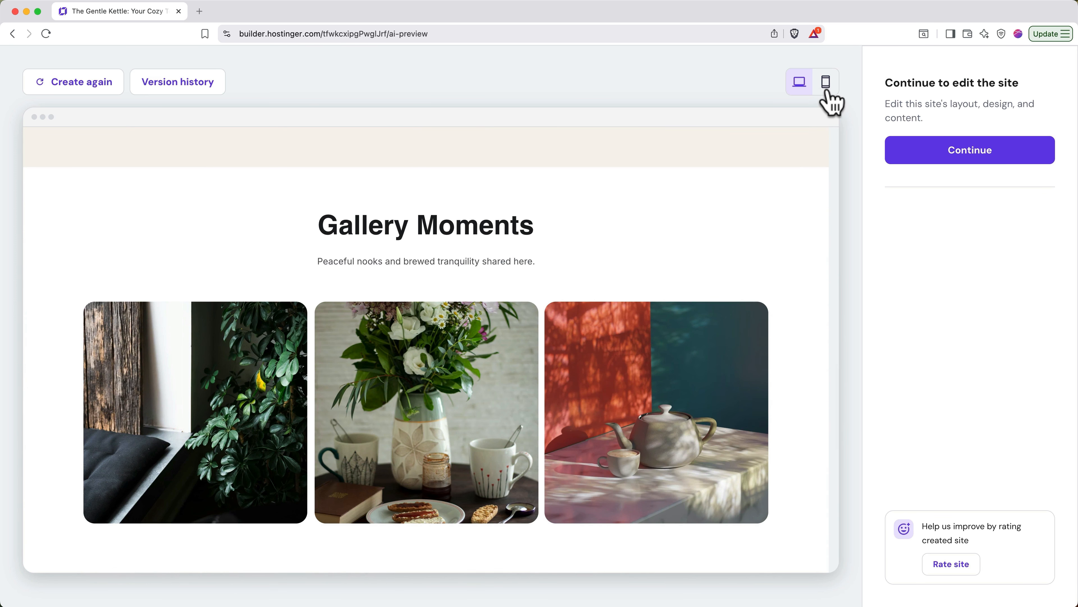
pyautogui.click(826, 82)
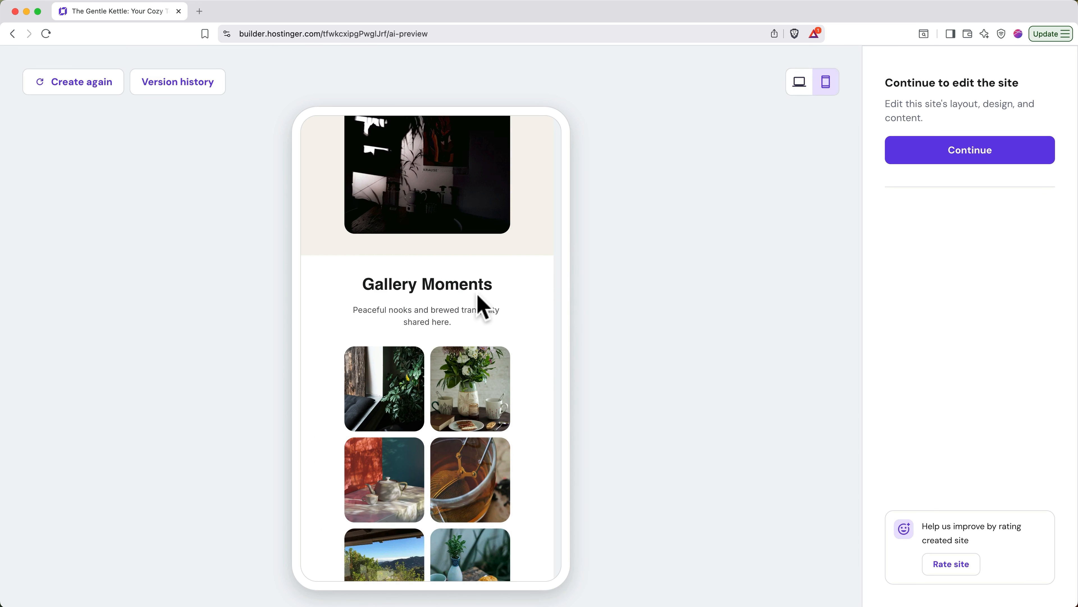
# Scroll the mobile preview to the top, return to desktop view, and open the editor
pyautogui.scroll(10, 478, 296)
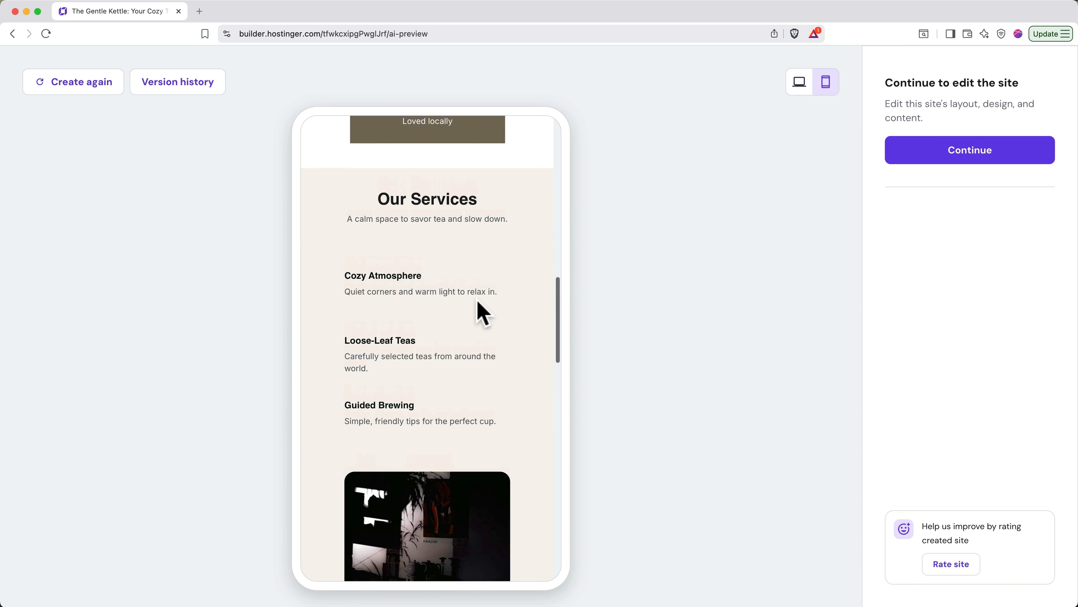
pyautogui.scroll(10, 478, 301)
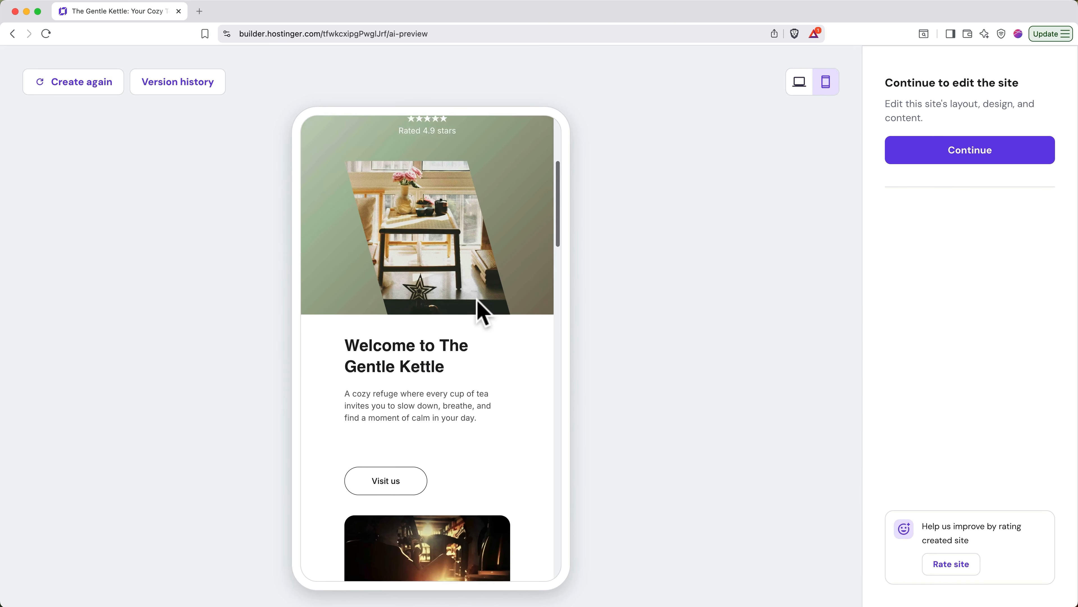
pyautogui.scroll(5, 478, 306)
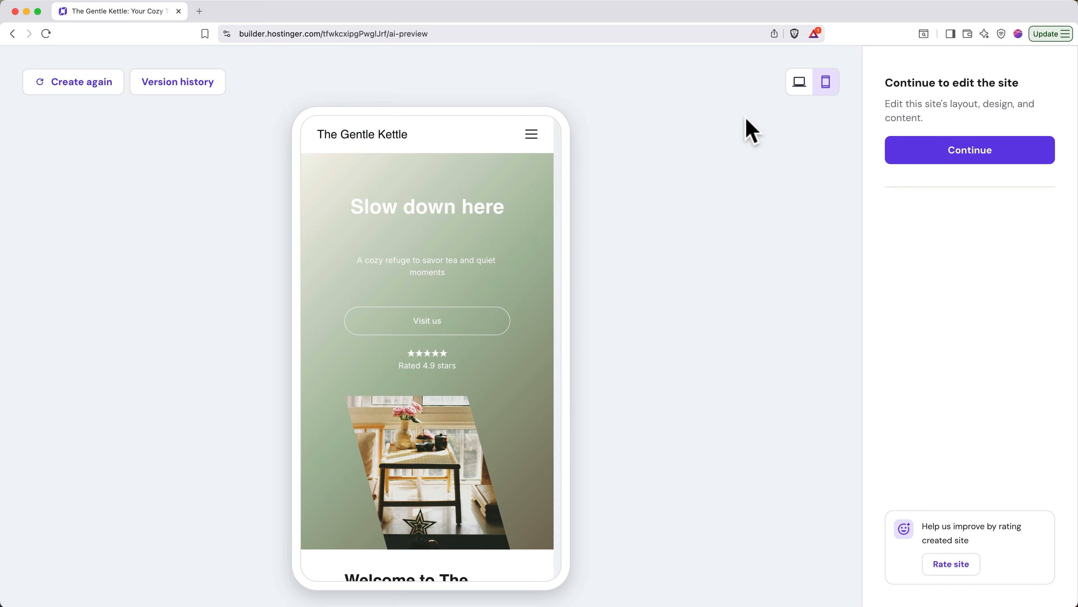
pyautogui.click(789, 90)
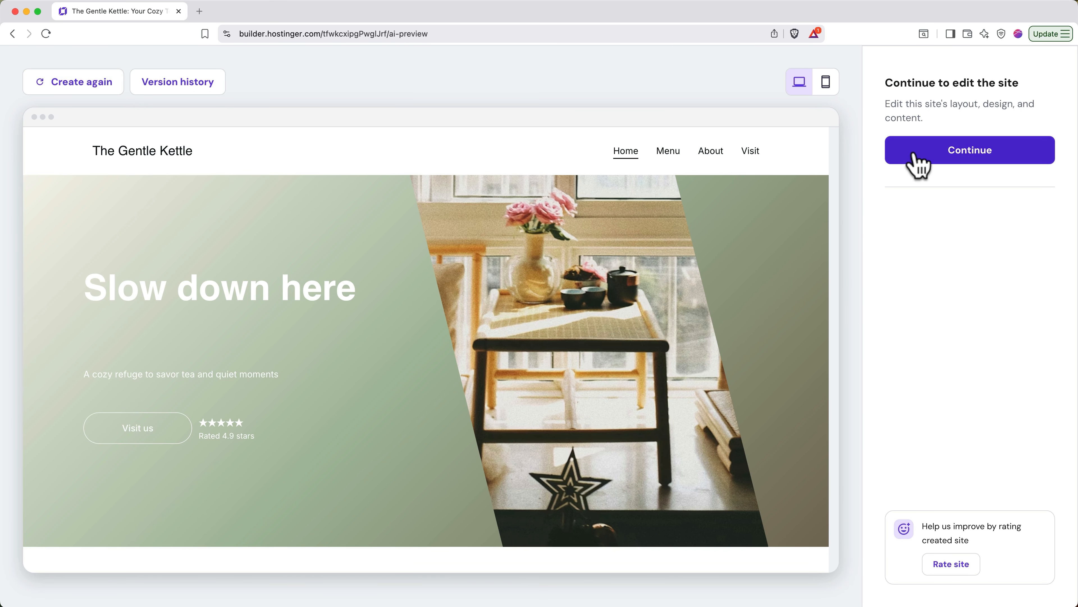
pyautogui.click(917, 166)
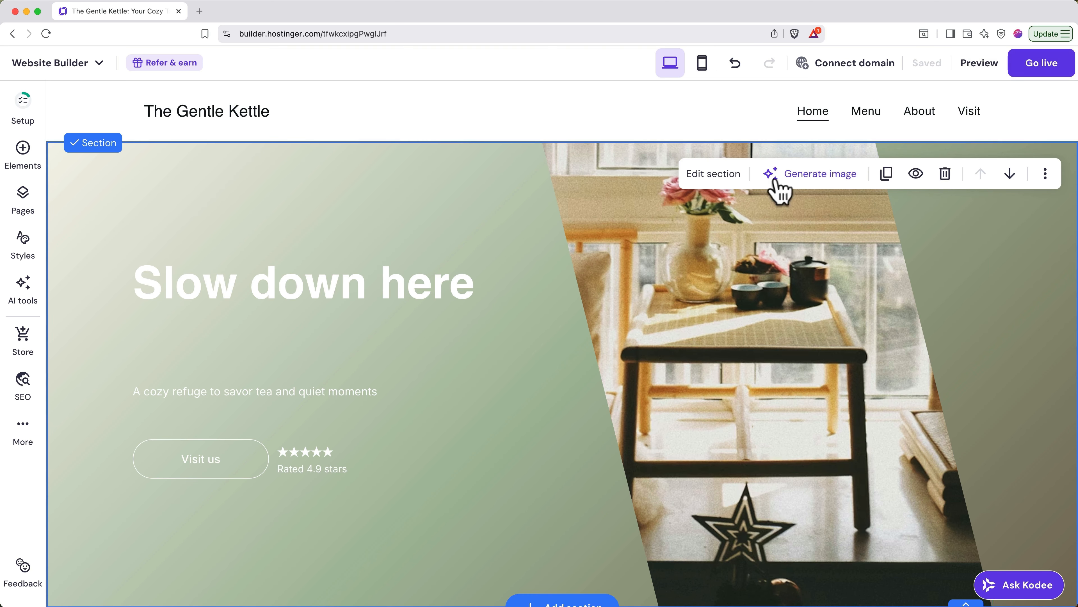
# Select the 'Slow down here' heading and open Website styles on the Colors tab
pyautogui.click(434, 282)
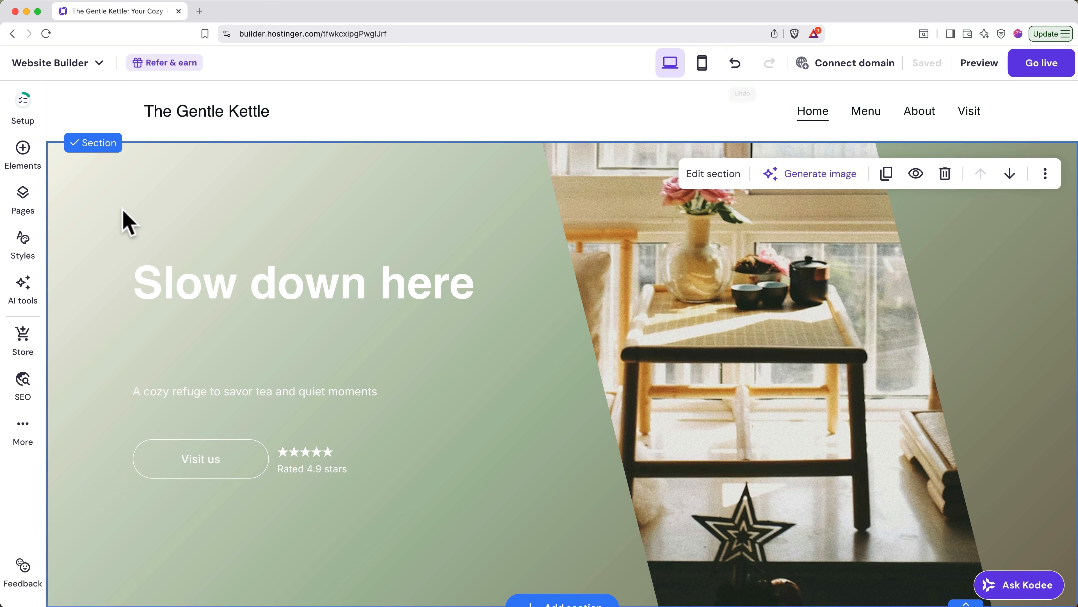
pyautogui.click(24, 244)
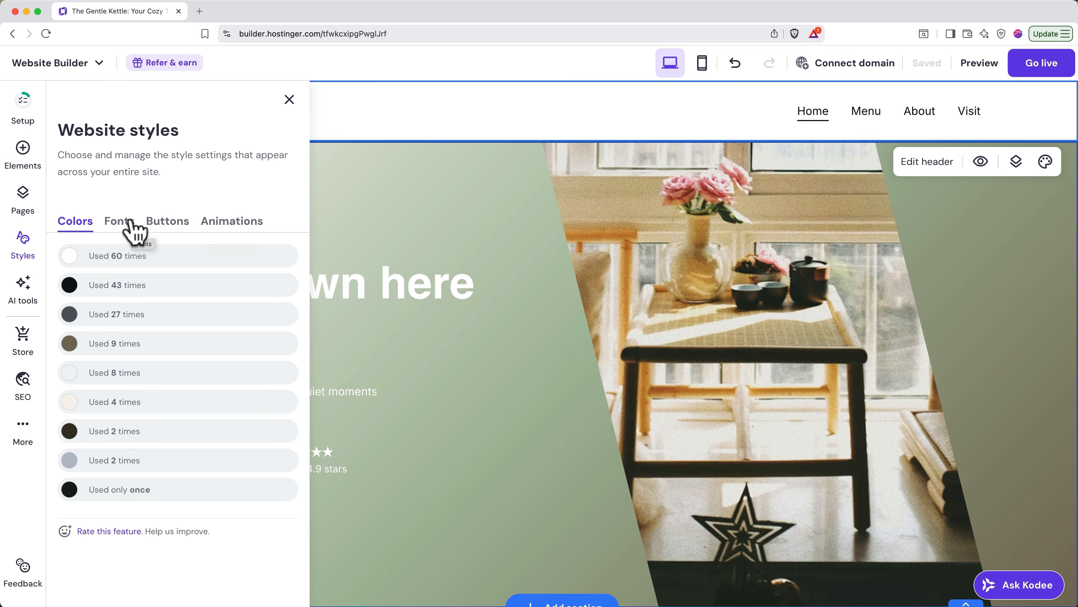
# Apply the Junge/Montserrat font pairing, resetting the earlier custom font edits
pyautogui.click(135, 232)
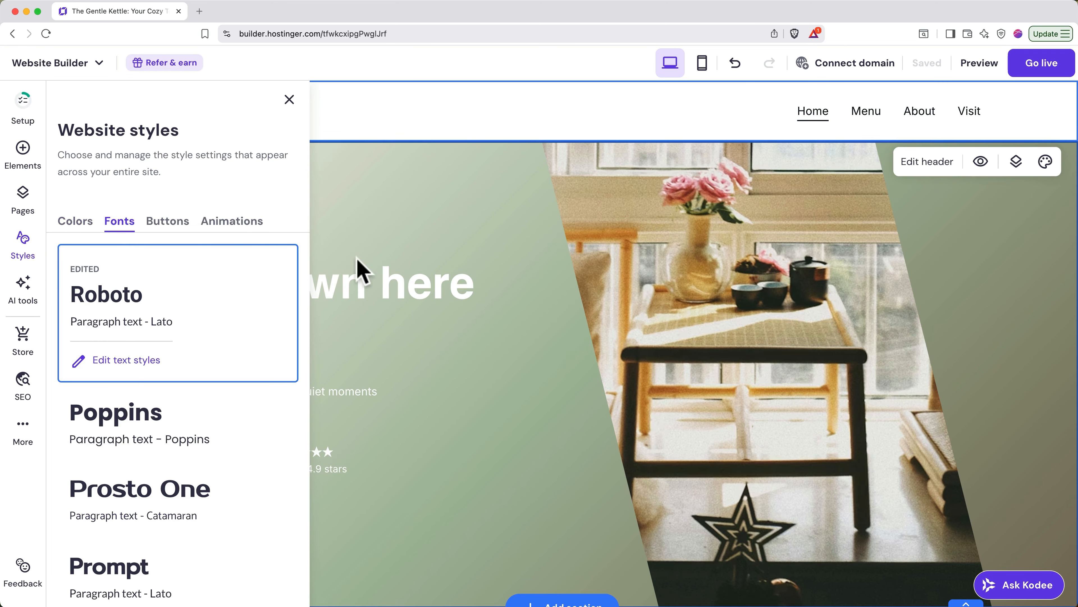
pyautogui.scroll(-6, 482, 361)
pyautogui.scroll(-15, 484, 369)
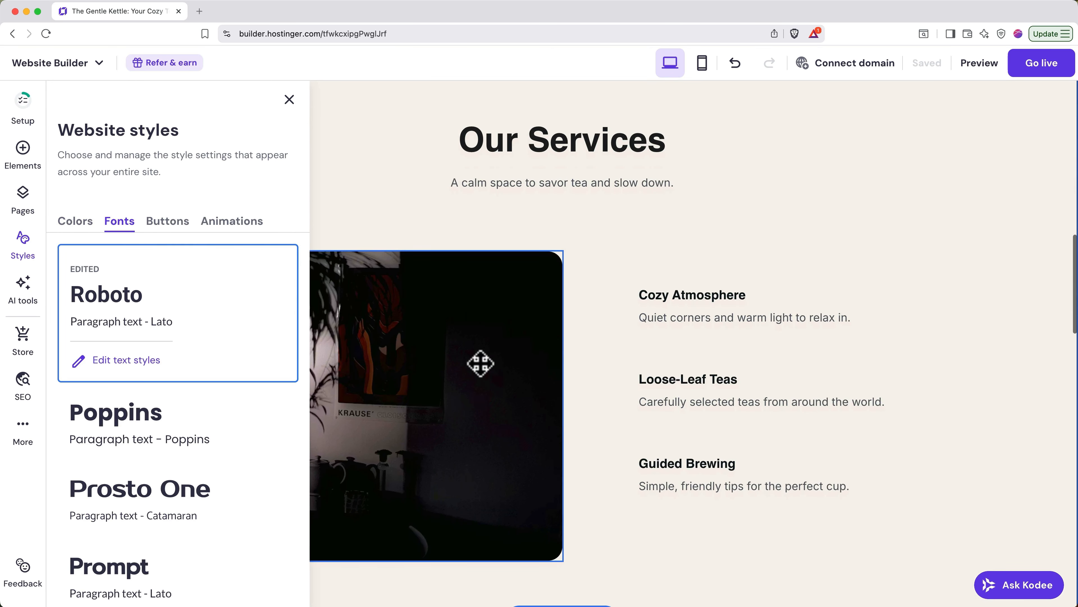
pyautogui.scroll(-6, 230, 470)
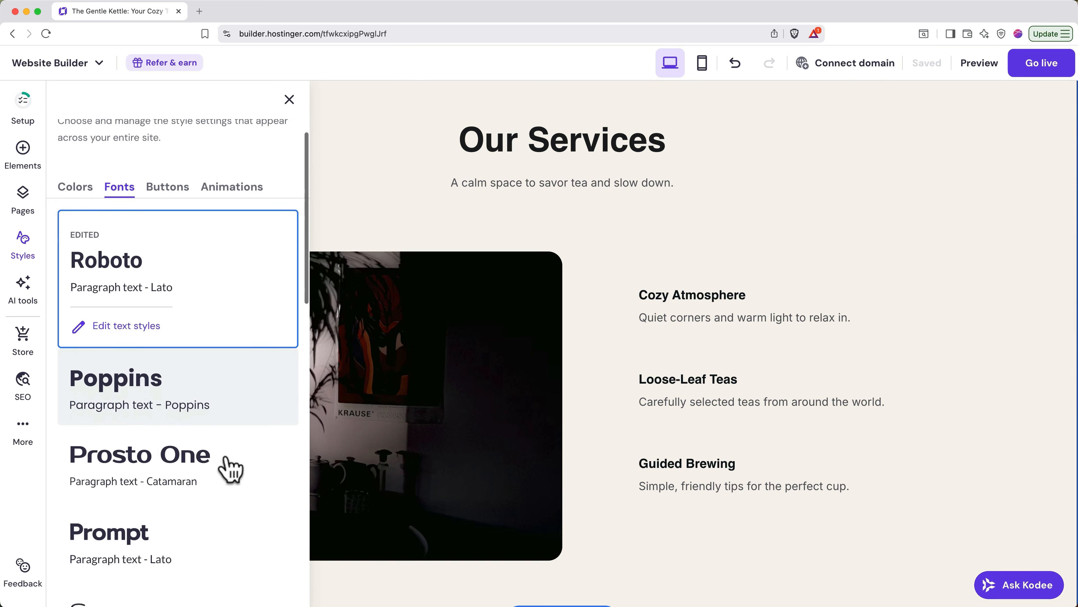
pyautogui.scroll(-2, 227, 461)
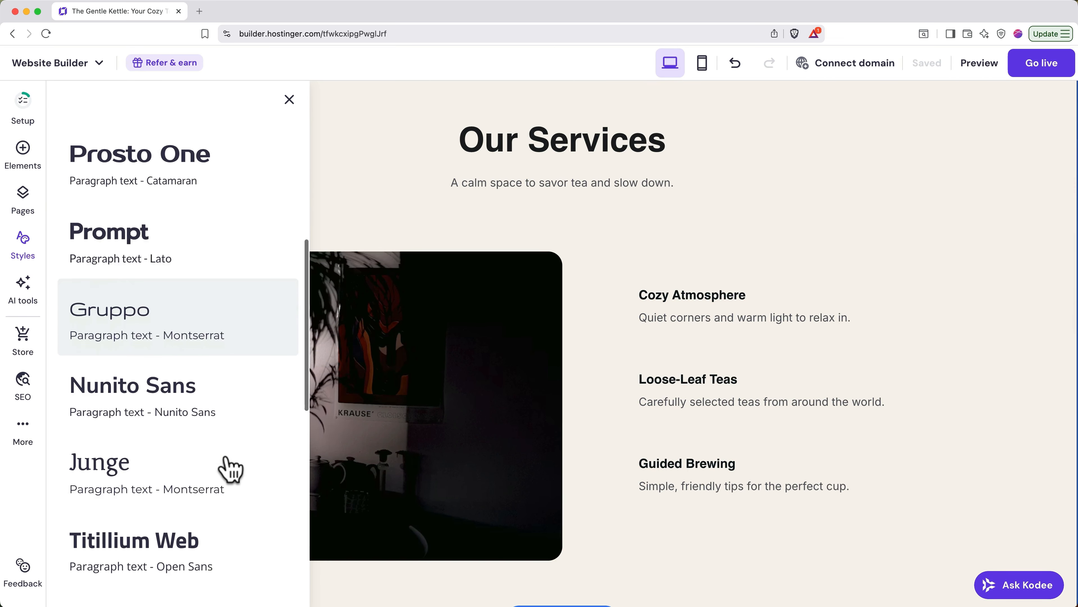
pyautogui.click(243, 466)
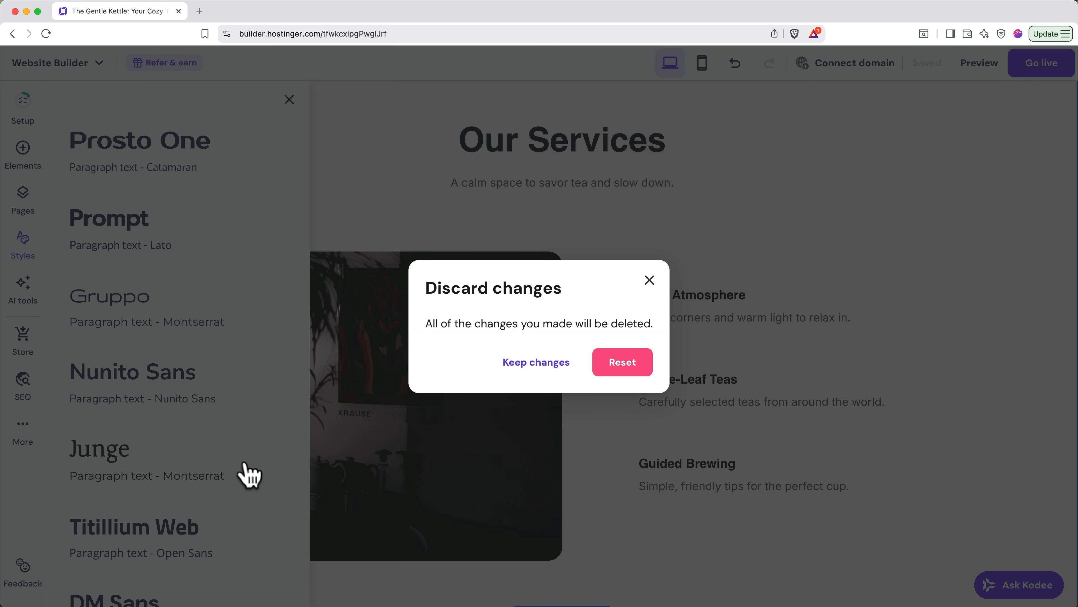
pyautogui.click(626, 368)
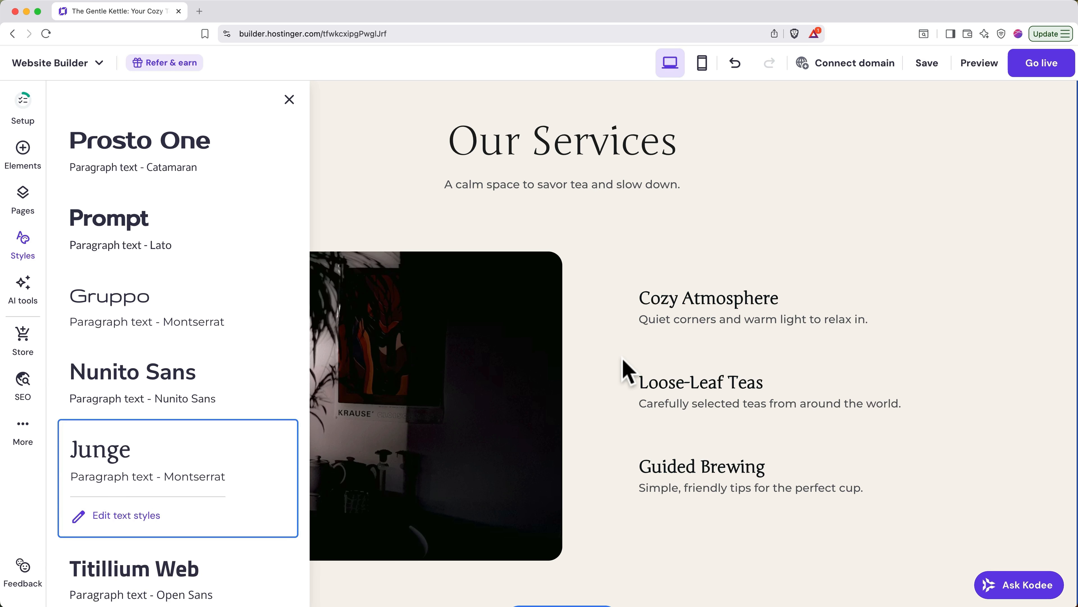
pyautogui.scroll(10, 626, 372)
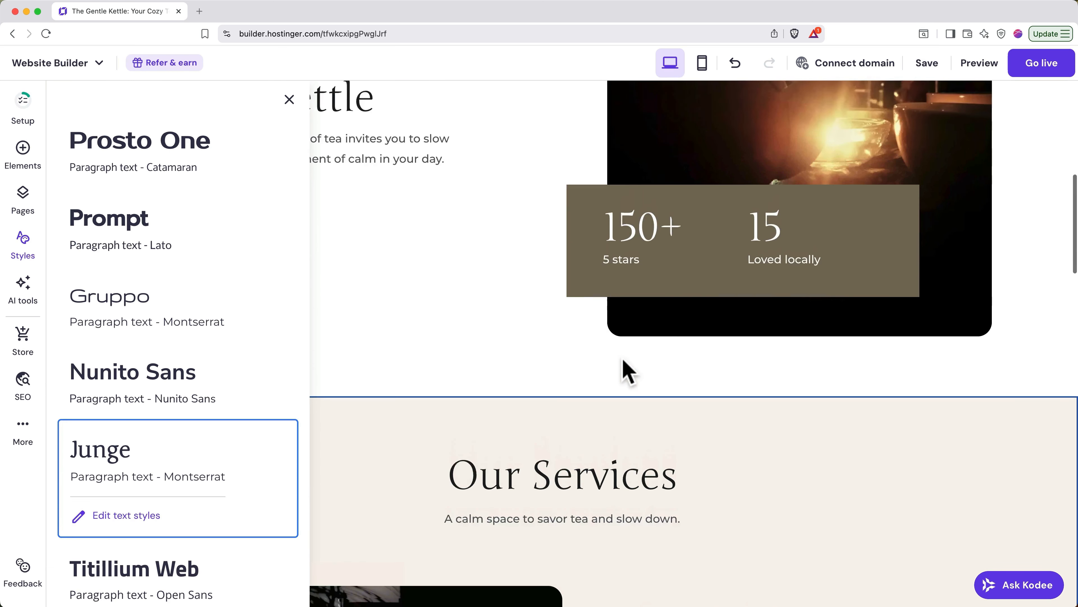
pyautogui.scroll(10, 622, 357)
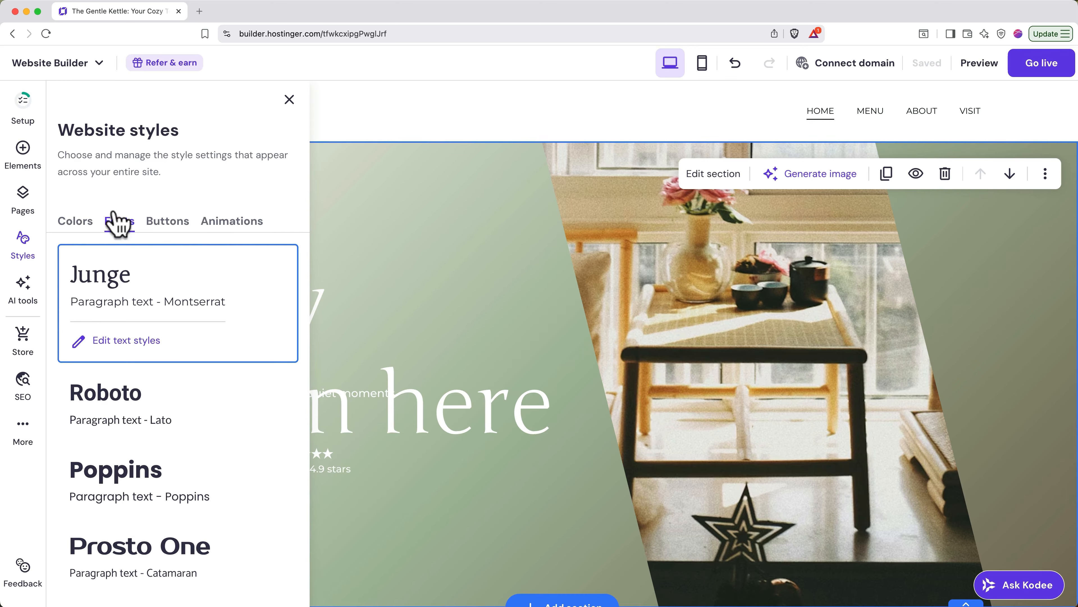
# Look over the colour palette and close the Website styles panel
pyautogui.click(85, 226)
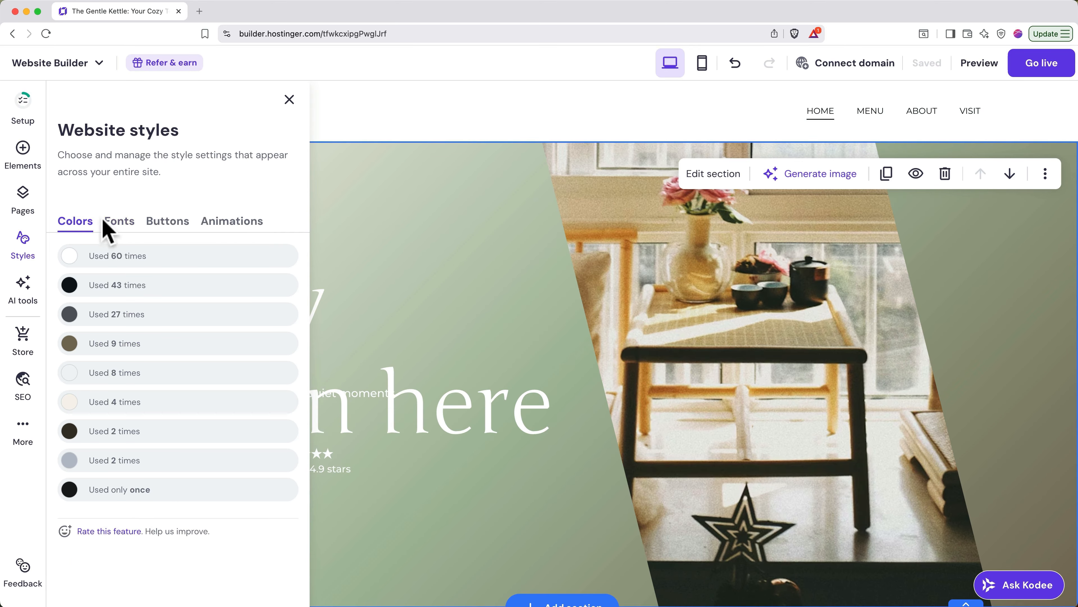
pyautogui.moveTo(115, 260)
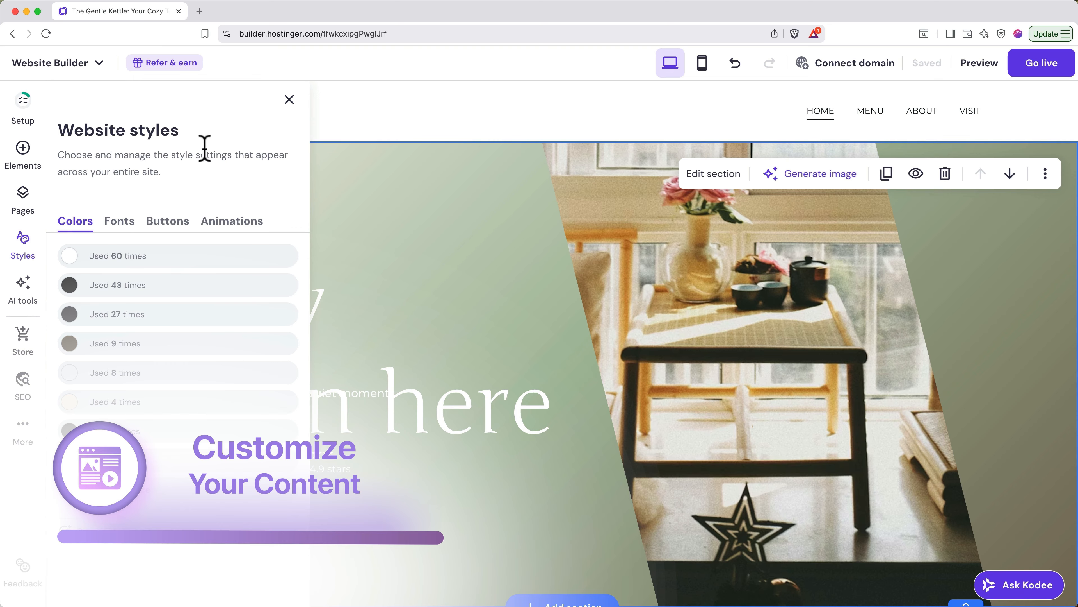
pyautogui.click(288, 101)
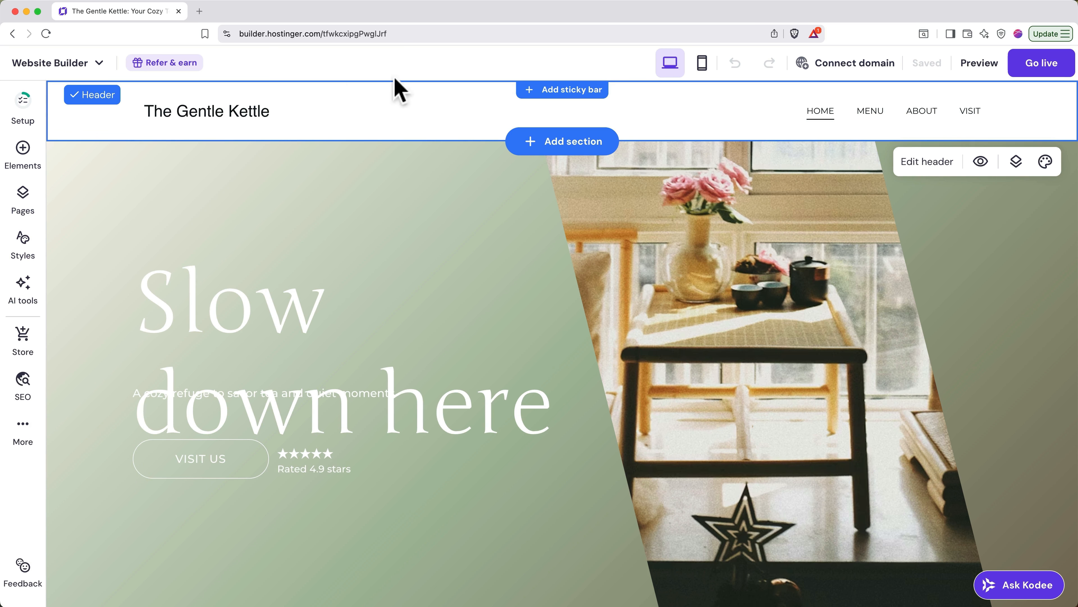
# Browse the Menu, About and Visit pages, ending back on Home
pyautogui.click(870, 119)
pyautogui.click(924, 118)
pyautogui.click(968, 121)
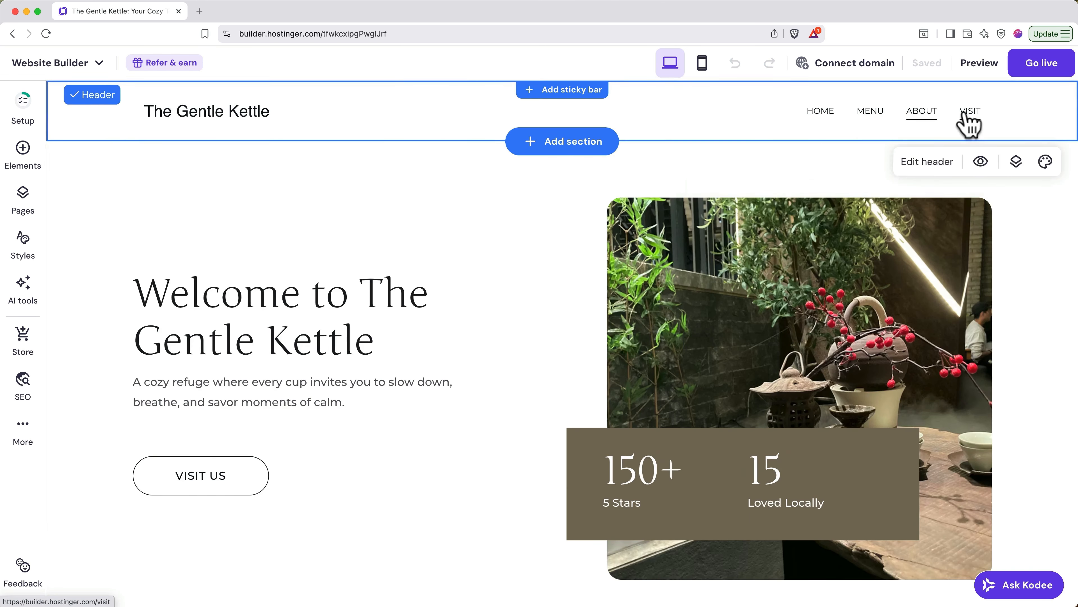
pyautogui.click(821, 121)
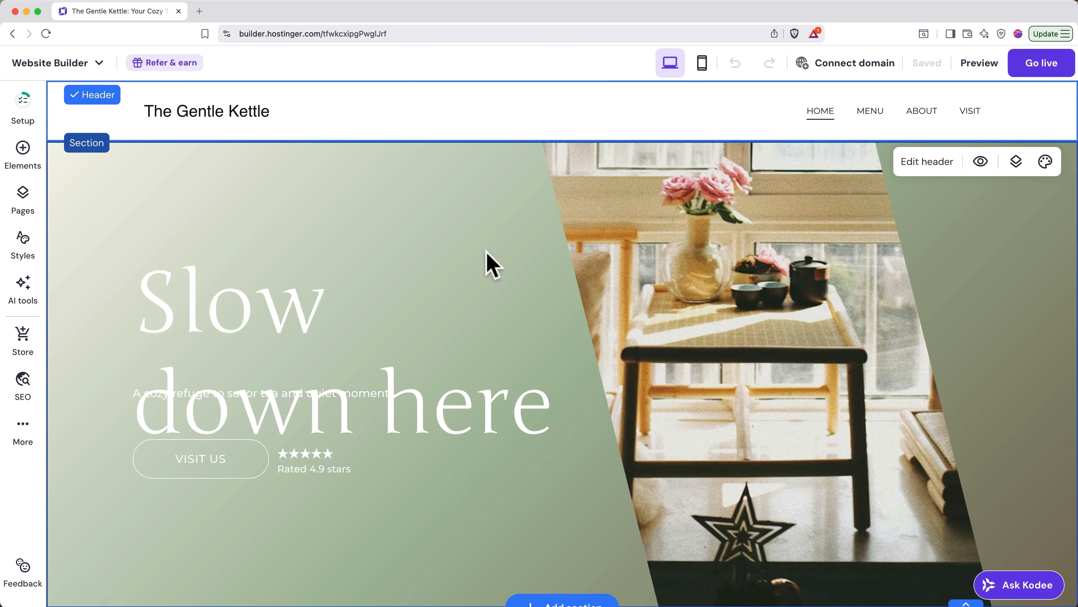
# Move the 'Welcome to The Gentle Kettle' section one place down, below Our Services
pyautogui.scroll(-7, 493, 266)
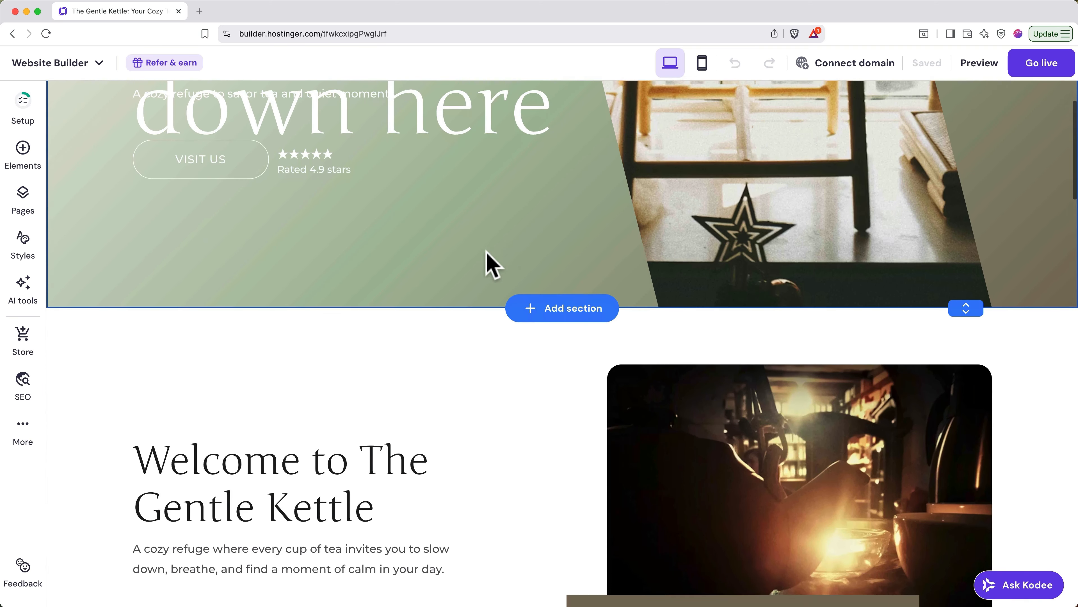
pyautogui.scroll(-4, 492, 266)
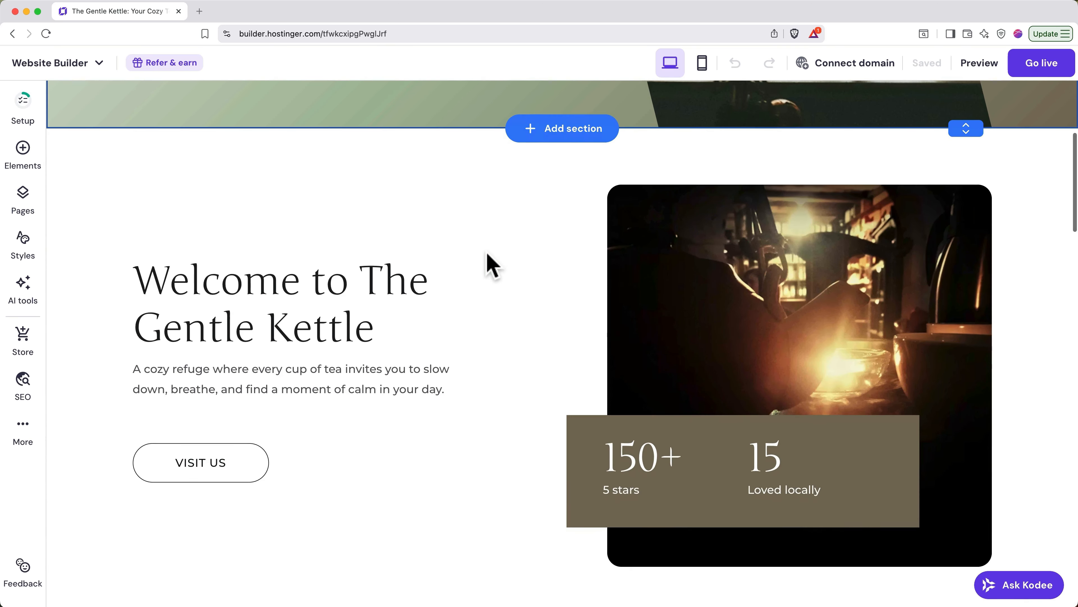
pyautogui.scroll(-1, 492, 265)
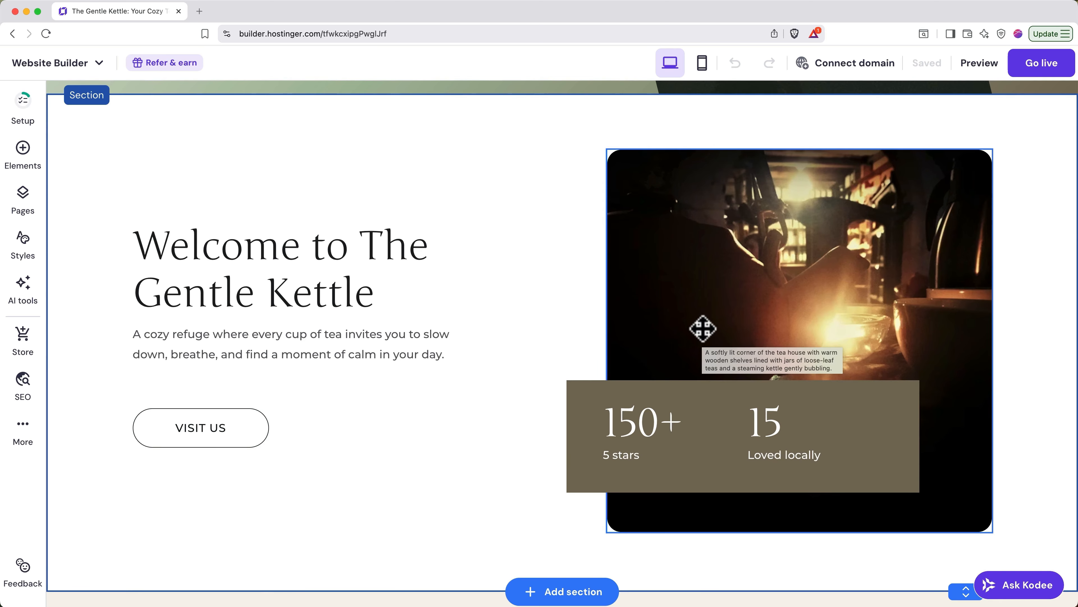
pyautogui.click(690, 328)
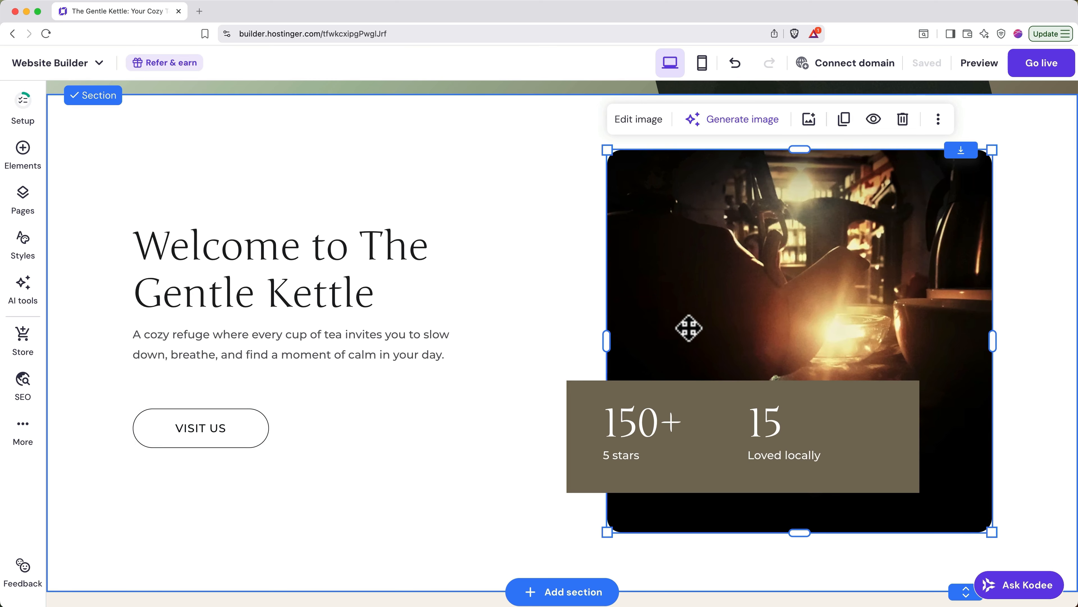
pyautogui.click(1033, 255)
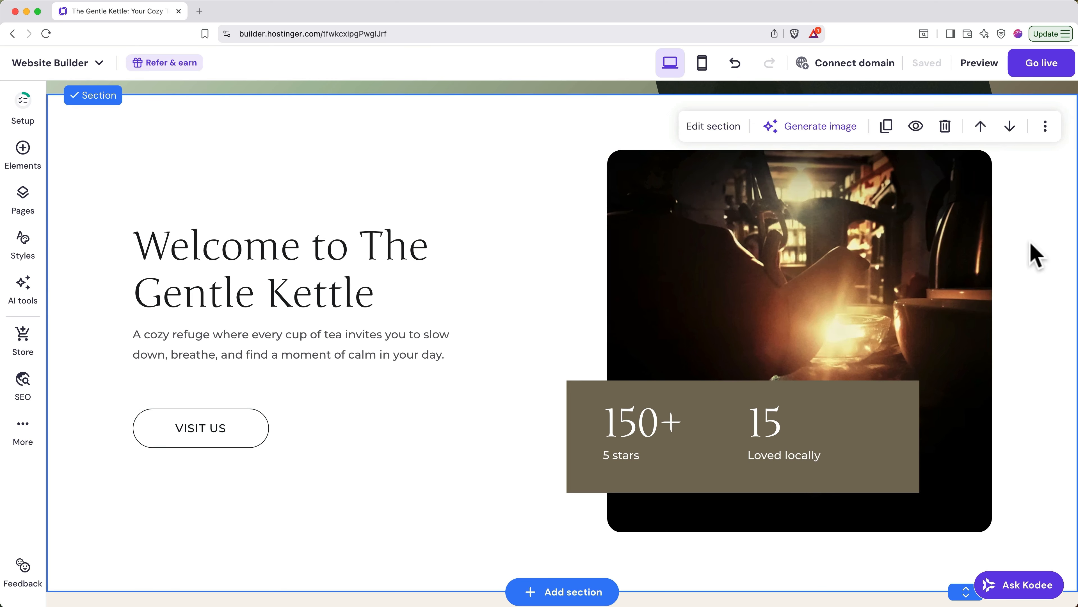
pyautogui.click(1010, 128)
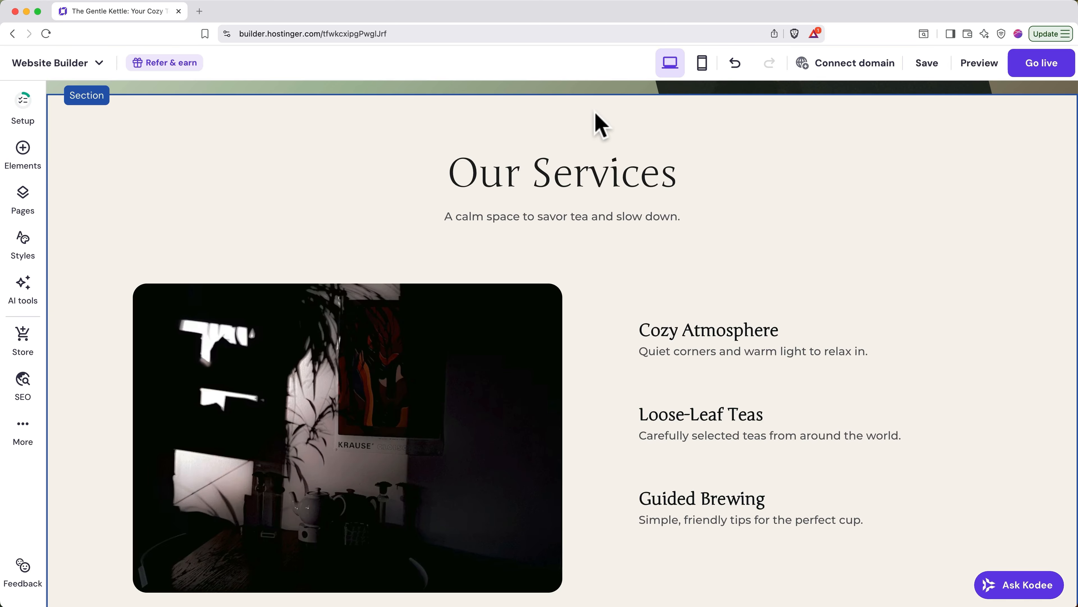
pyautogui.scroll(2, 598, 124)
pyautogui.moveTo(578, 145)
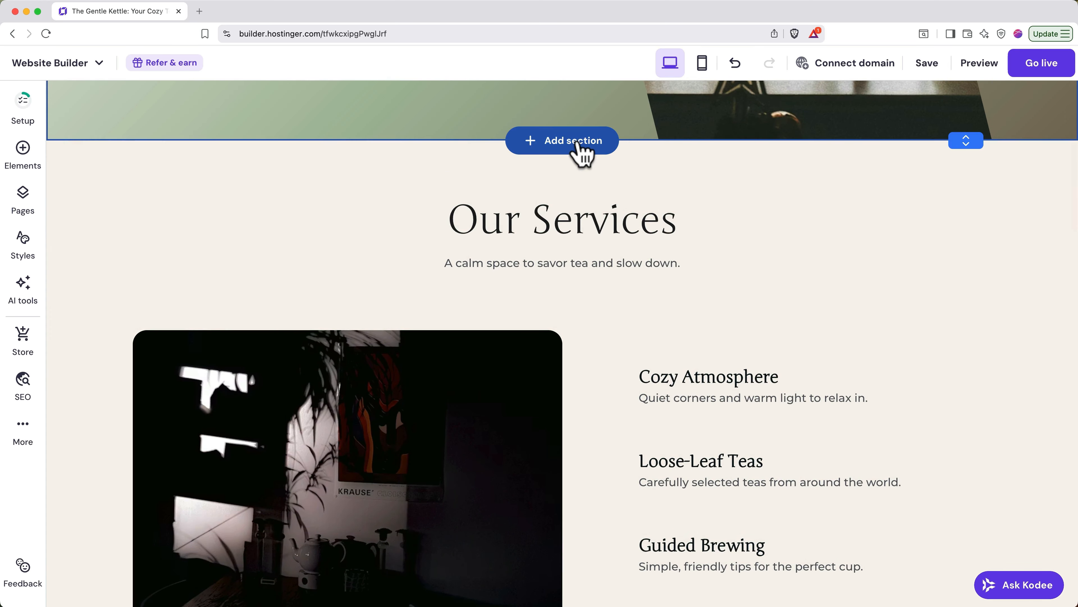
pyautogui.click(578, 143)
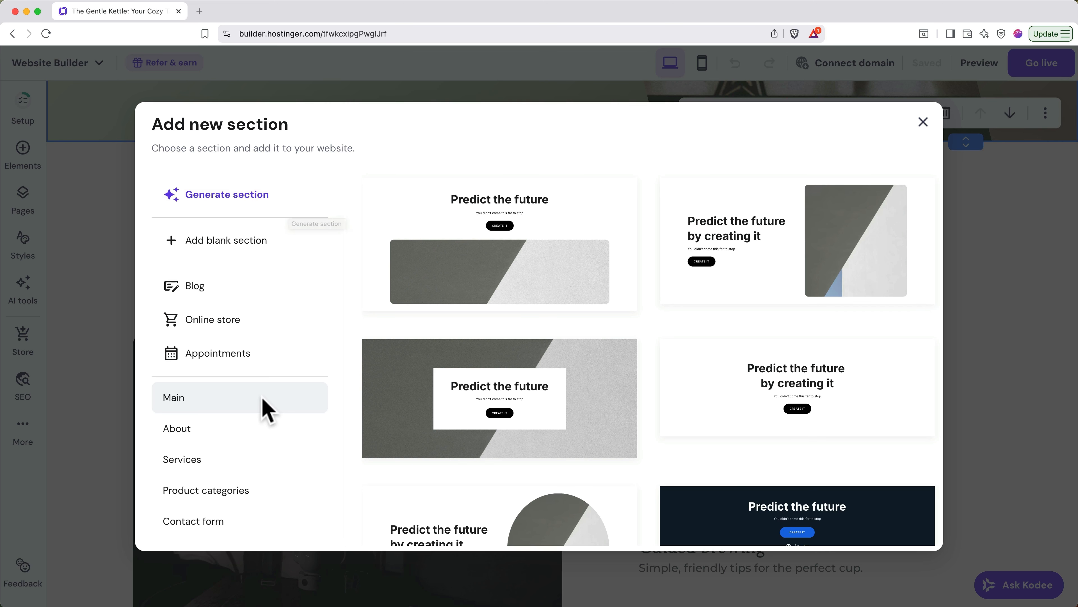
pyautogui.scroll(-5, 263, 403)
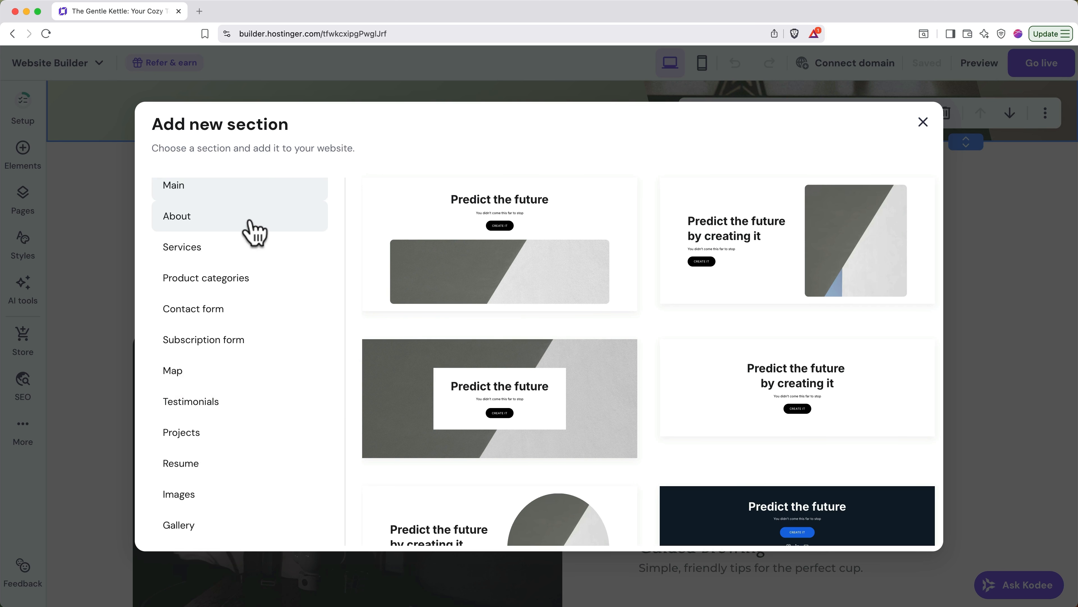
pyautogui.click(254, 232)
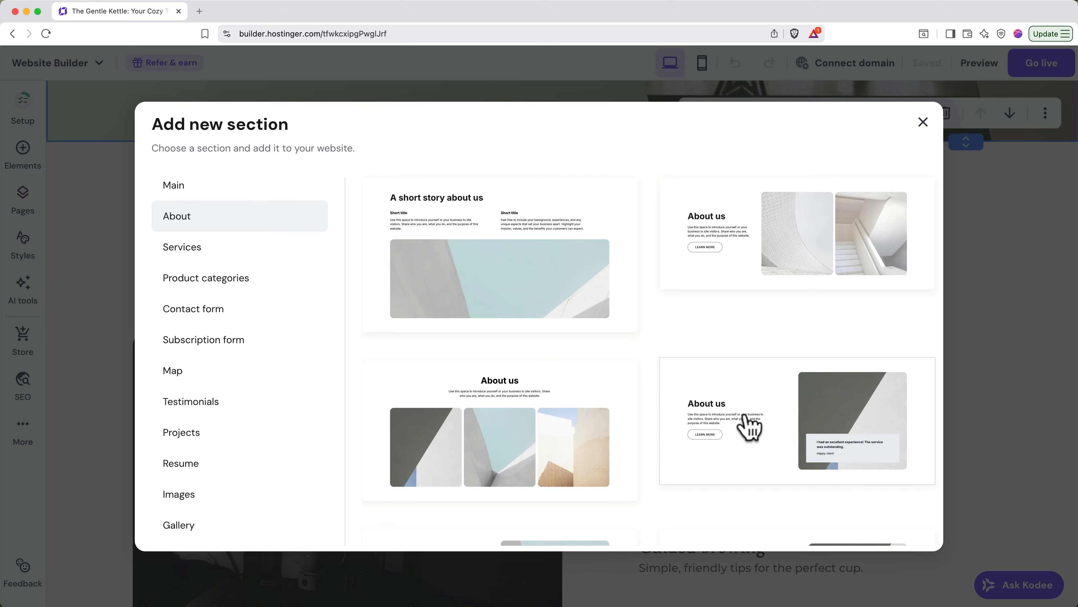
pyautogui.click(749, 427)
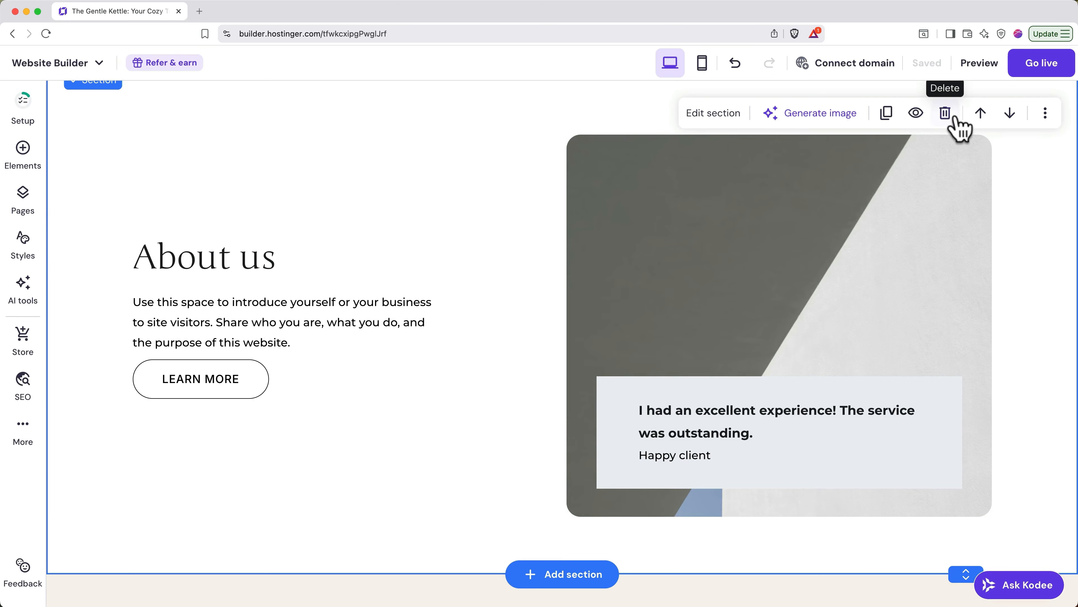
pyautogui.click(947, 115)
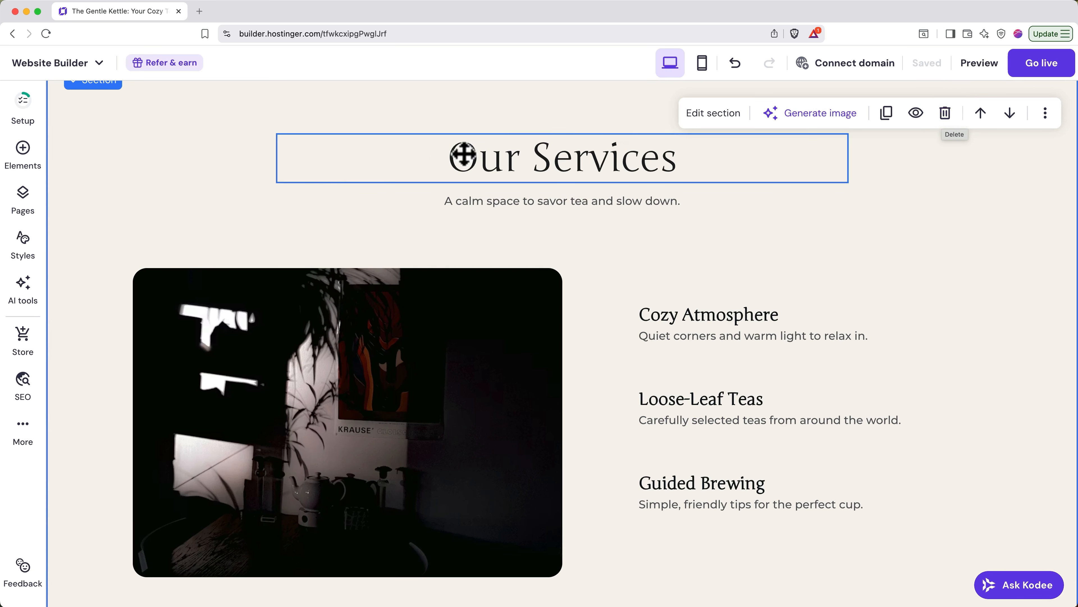
# Drop a text block into Our Services, widen it, then delete the empty placeholder
pyautogui.click(42, 158)
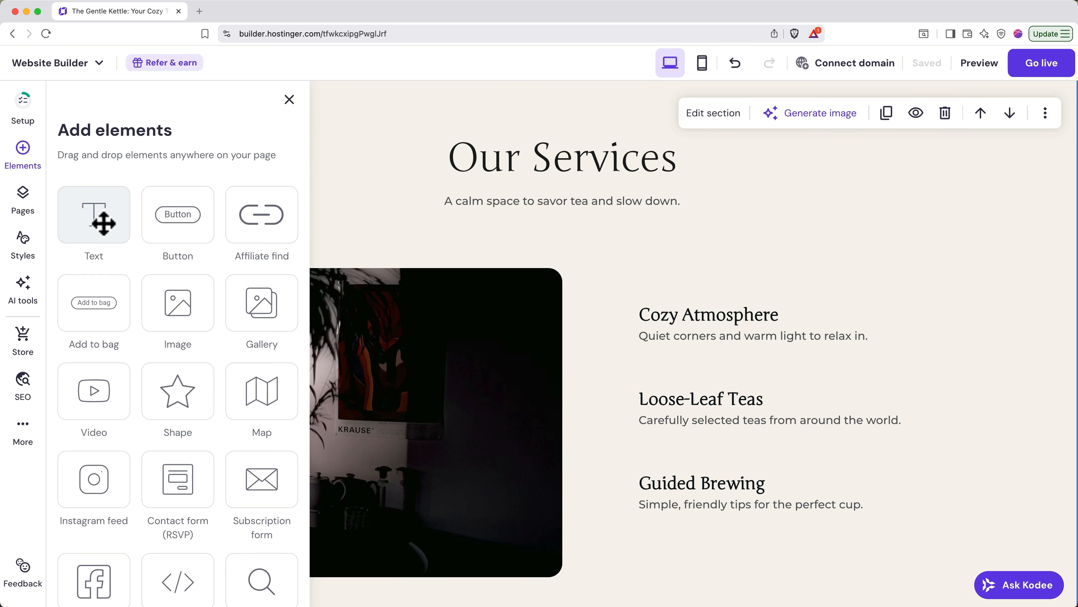
pyautogui.moveTo(103, 221); pyautogui.dragTo(818, 225)
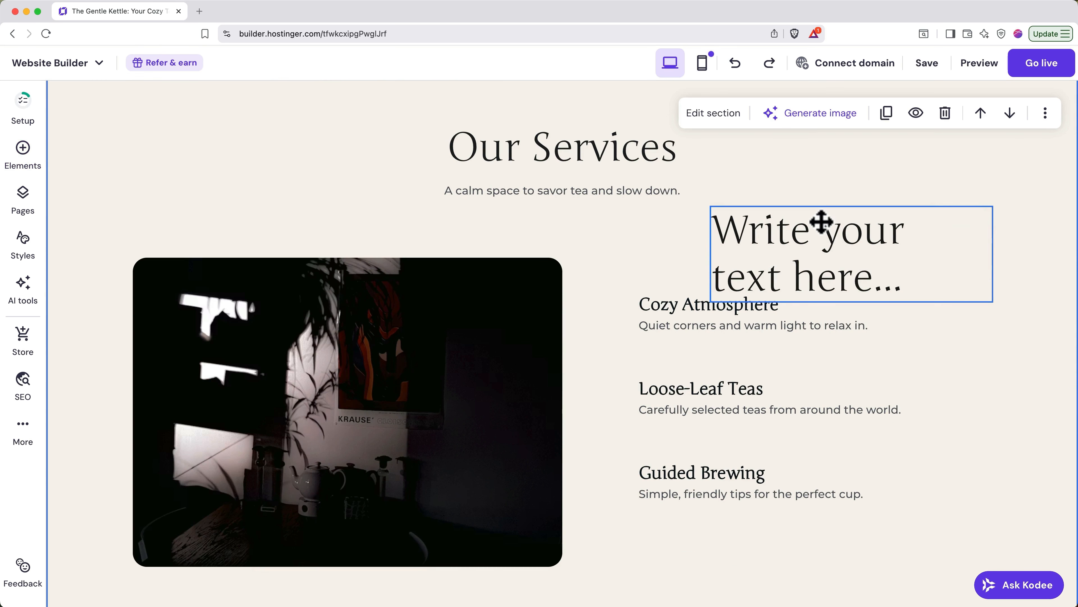
pyautogui.moveTo(821, 222); pyautogui.dragTo(745, 224)
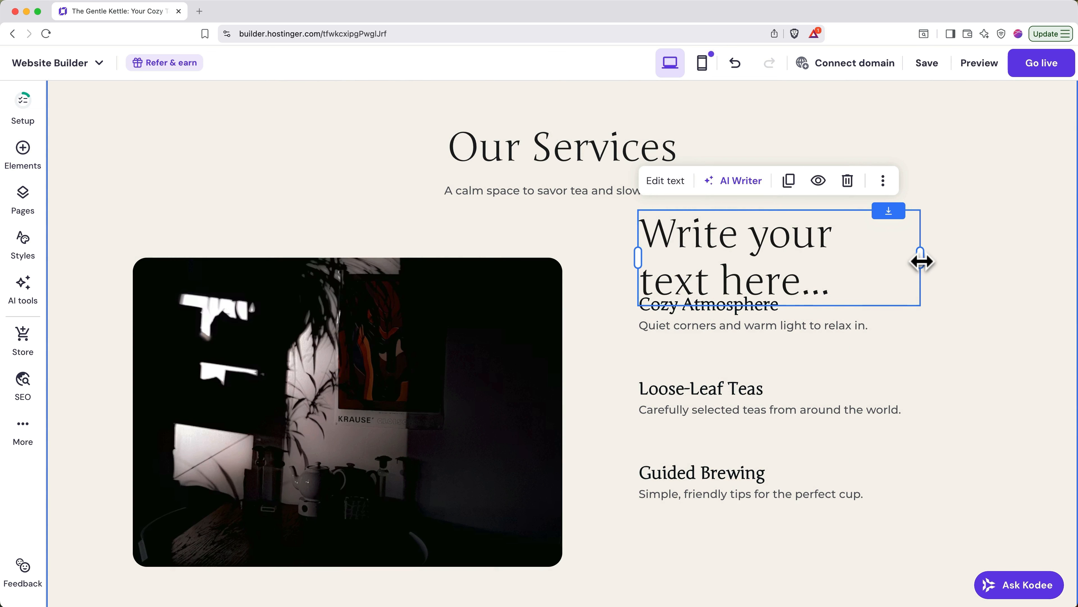
pyautogui.moveTo(920, 260); pyautogui.dragTo(992, 261)
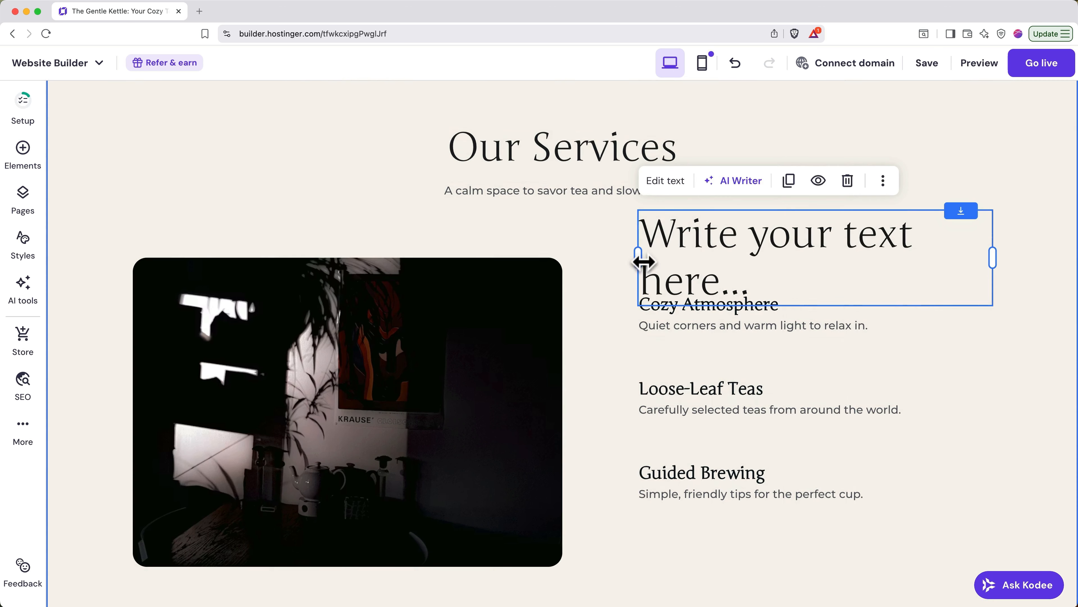
pyautogui.moveTo(639, 260); pyautogui.dragTo(575, 261)
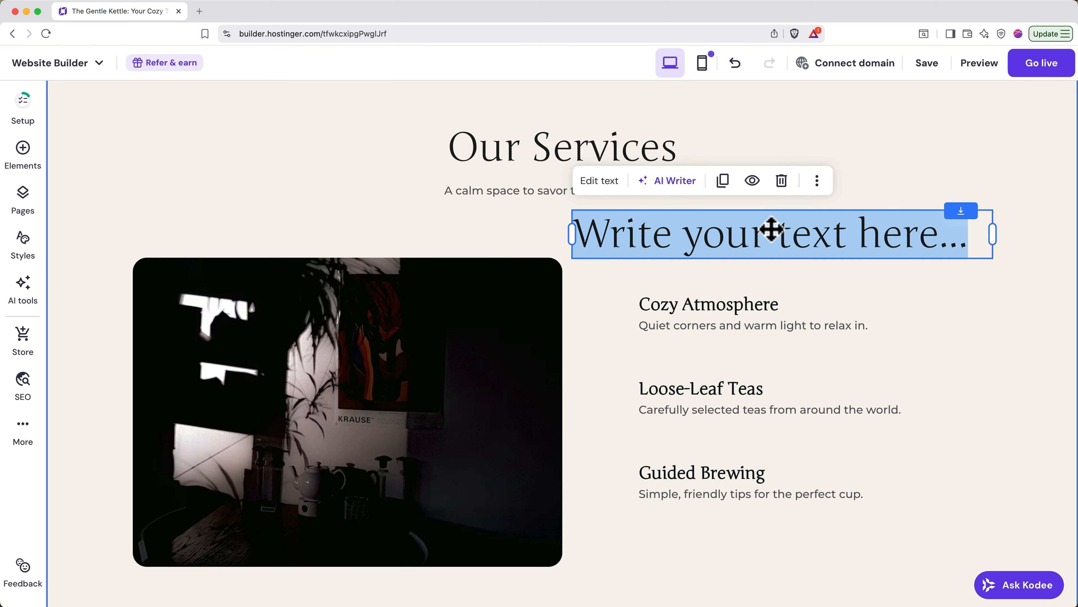
pyautogui.click(781, 183)
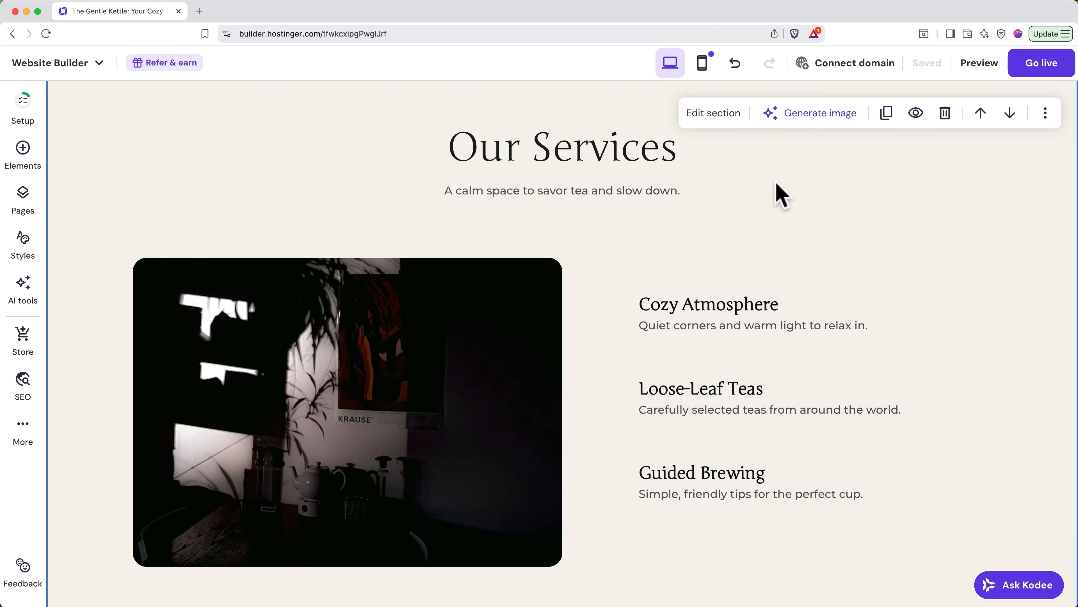
# Rename the Our Services heading to 'Our Tea House'
pyautogui.click(584, 149)
pyautogui.click(584, 148)
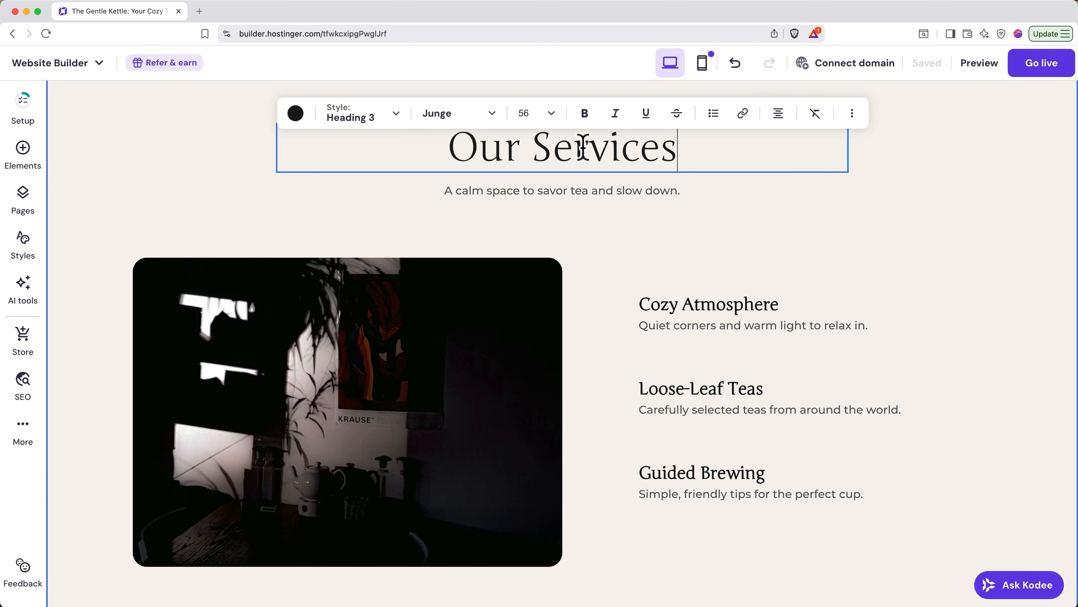
pyautogui.press('BackSpace')
pyautogui.press('BackSpace')
pyautogui.press('BackSpace')
pyautogui.press('BackSpace')
pyautogui.press('BackSpace')
pyautogui.press('BackSpace')
pyautogui.press('BackSpace')
pyautogui.press('BackSpace')
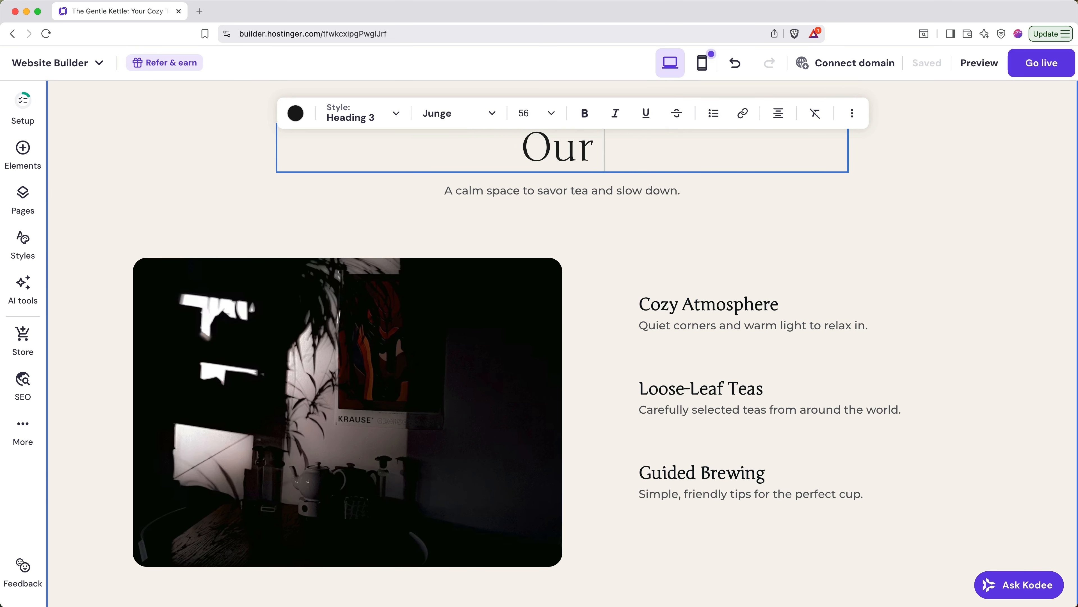
pyautogui.write('Tea House')
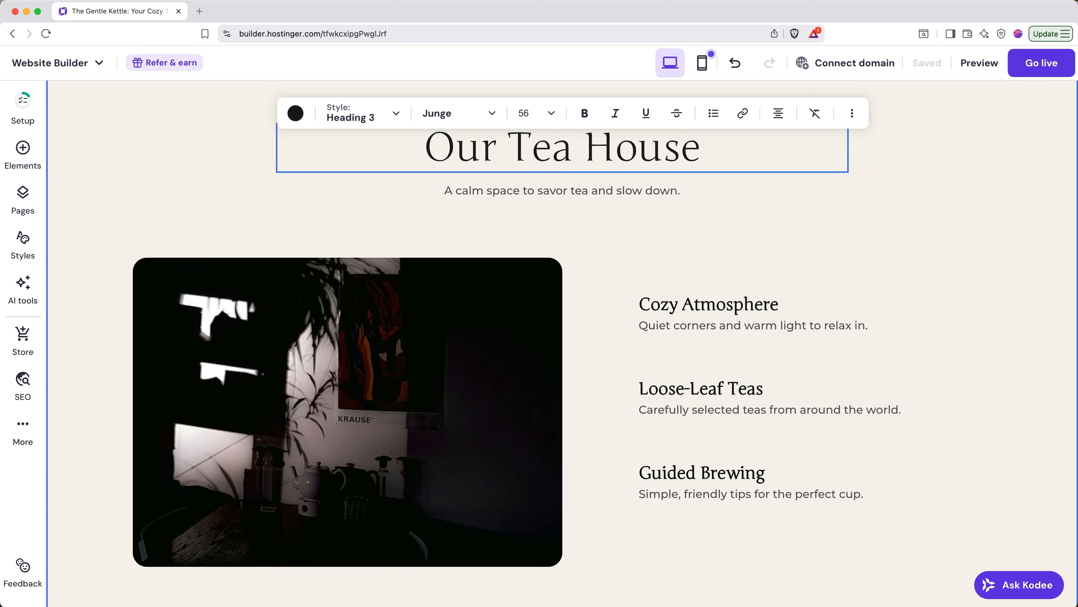
# Have AI Writer rephrase the subtitle into a tranquil-environment line and accept it
pyautogui.click(589, 188)
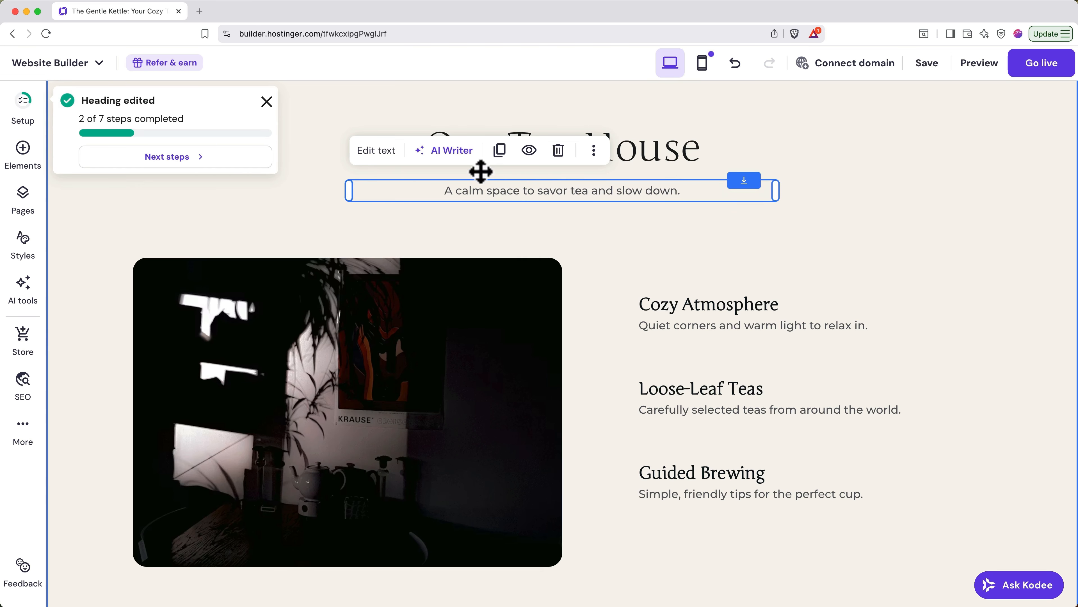
pyautogui.click(456, 157)
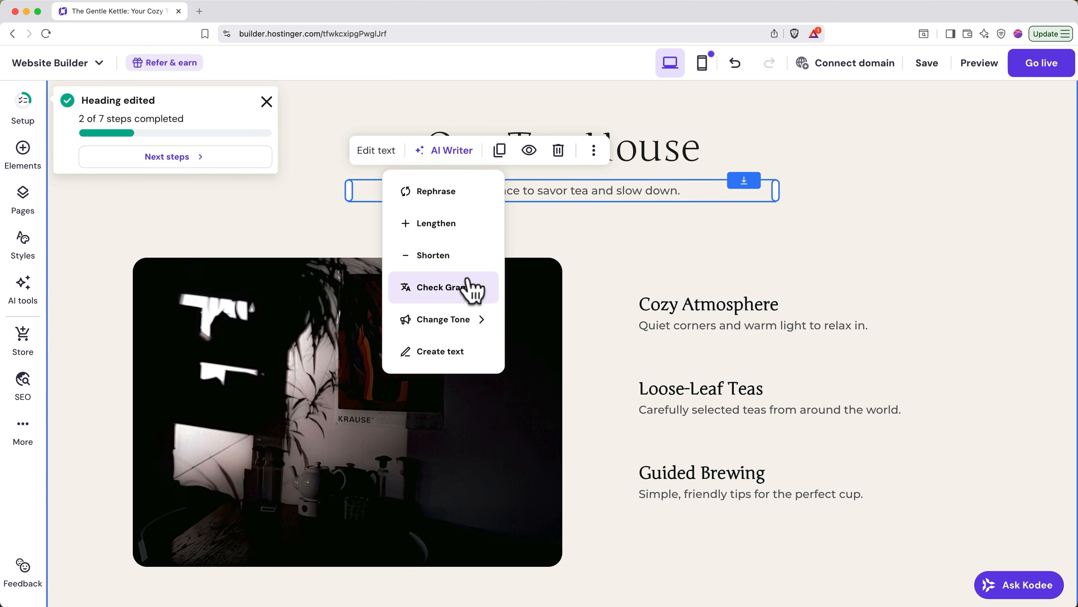
pyautogui.click(437, 192)
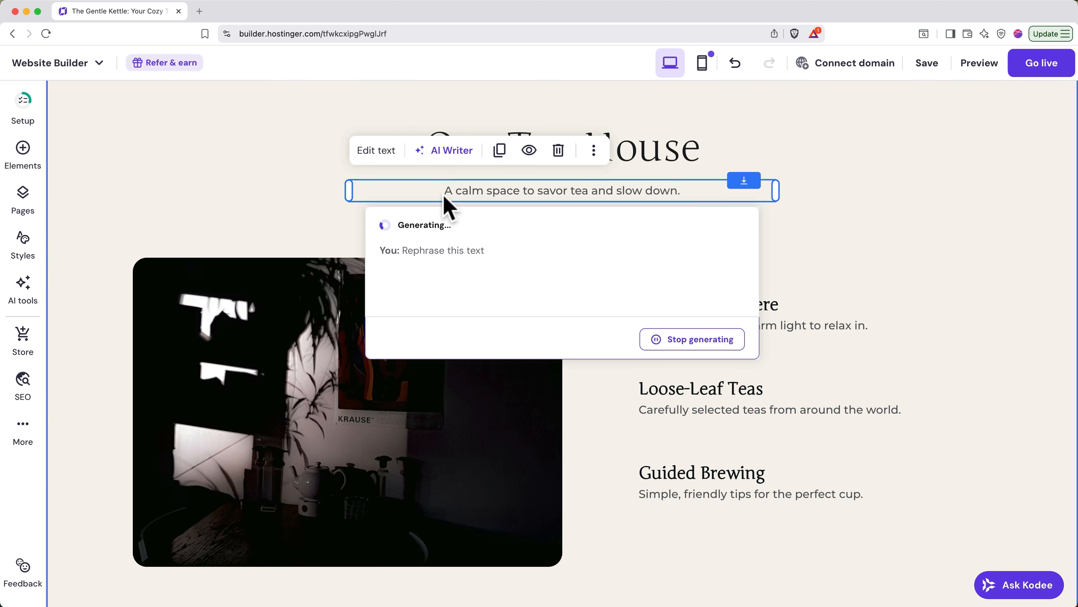
pyautogui.click(714, 340)
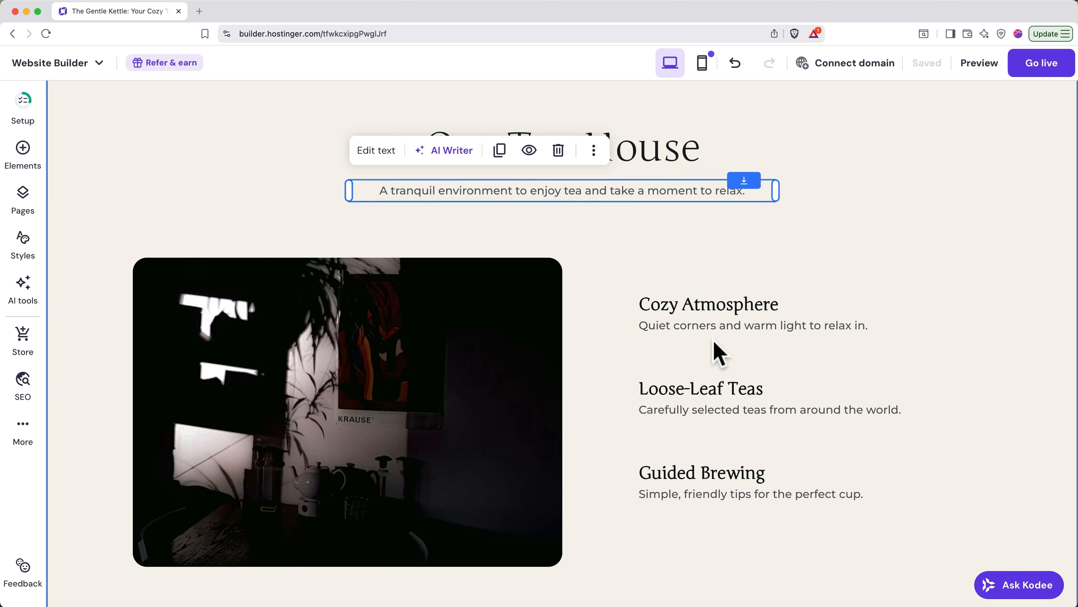
pyautogui.click(494, 351)
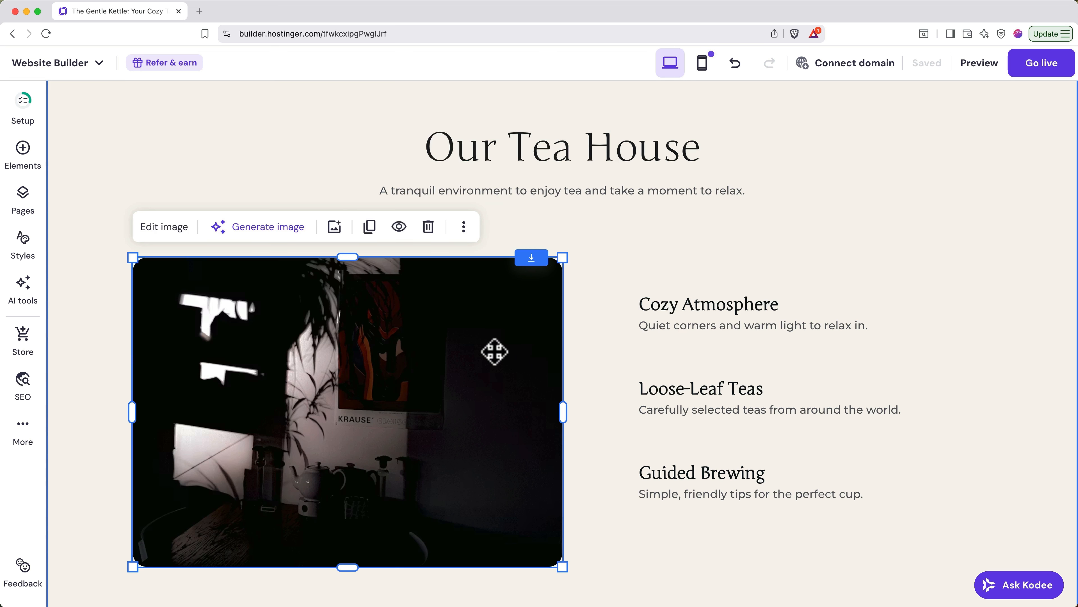
# Swap the Our Tea House photo for the free stock tea cup image found by searching 'tea'
pyautogui.click(170, 226)
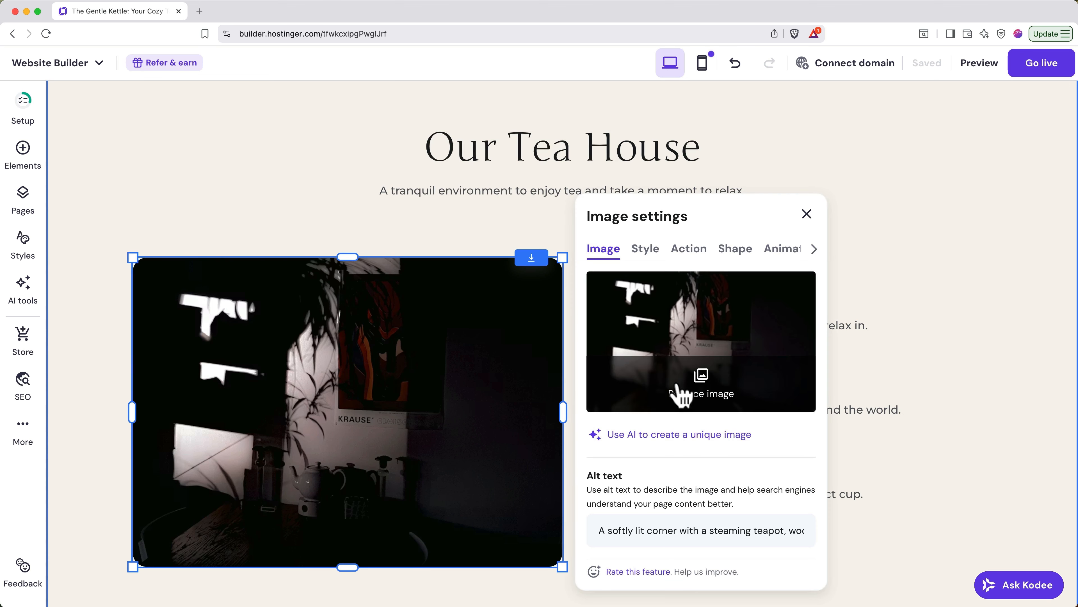
pyautogui.click(678, 386)
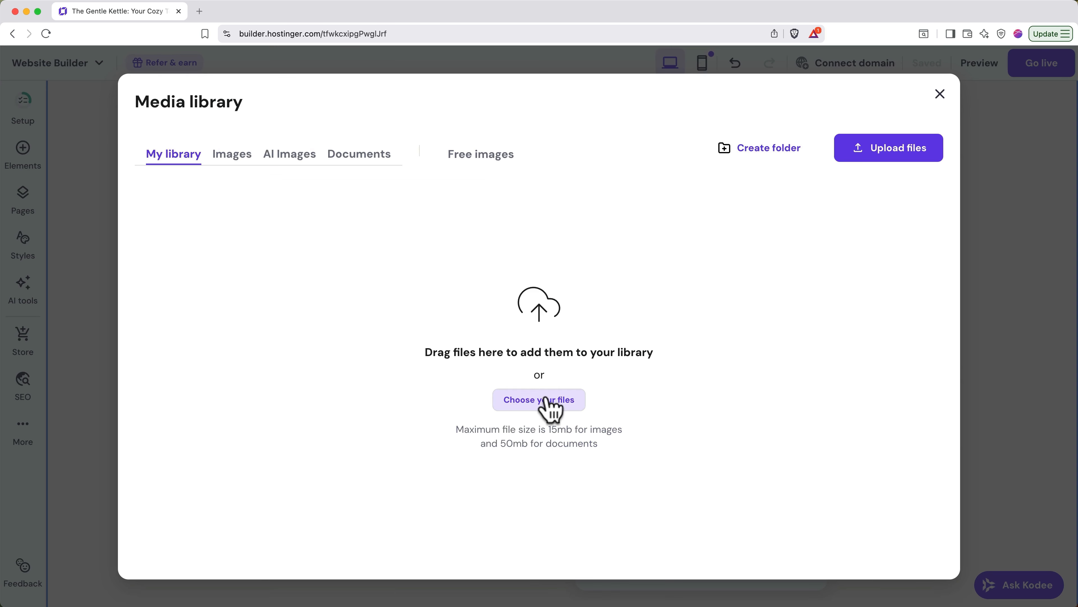
pyautogui.click(481, 170)
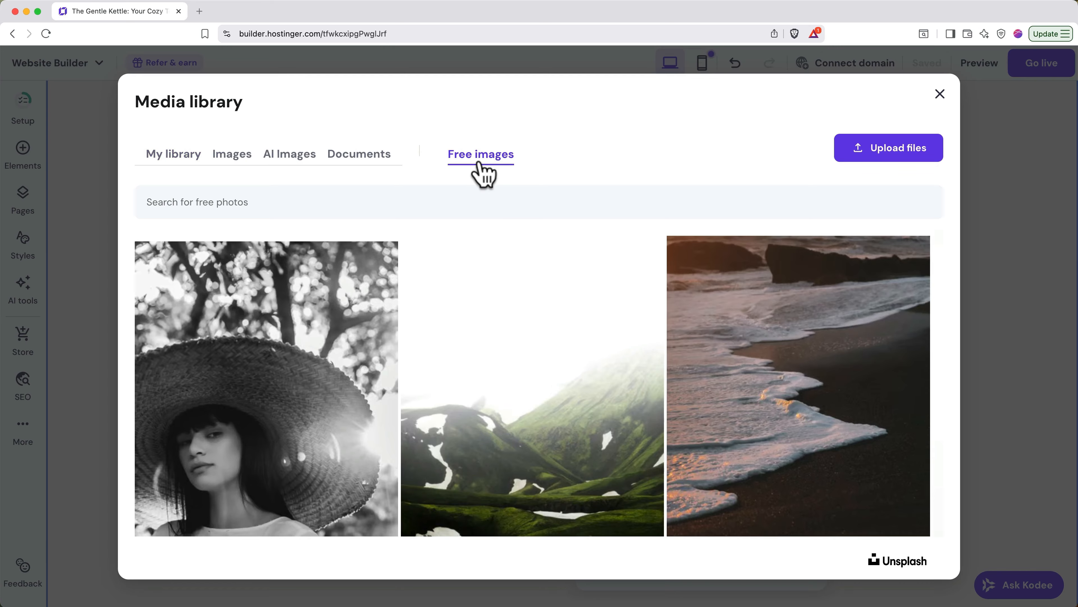
pyautogui.click(477, 195)
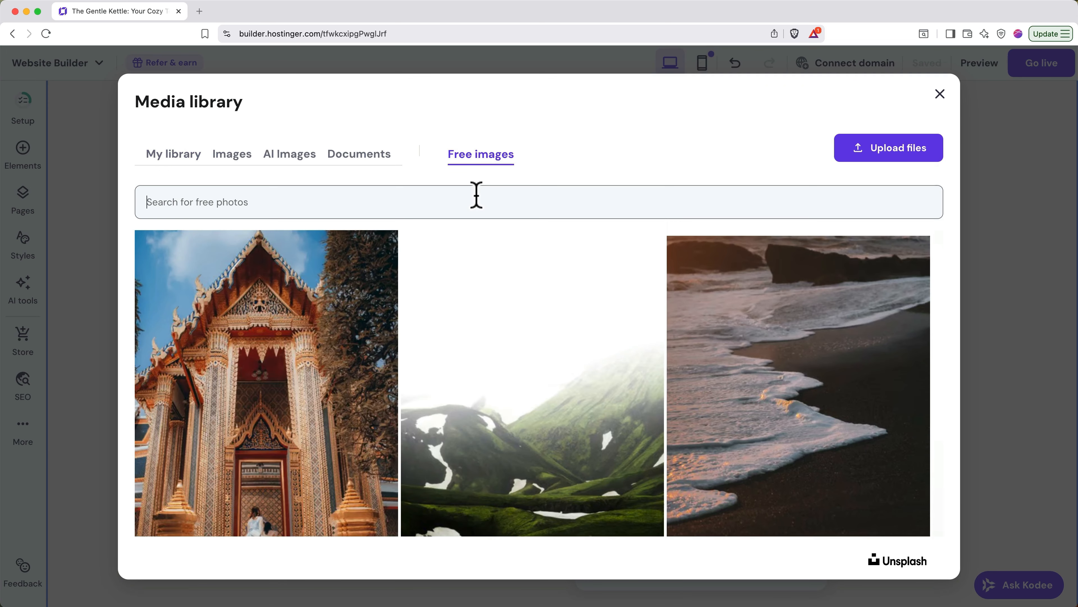
pyautogui.write('tea')
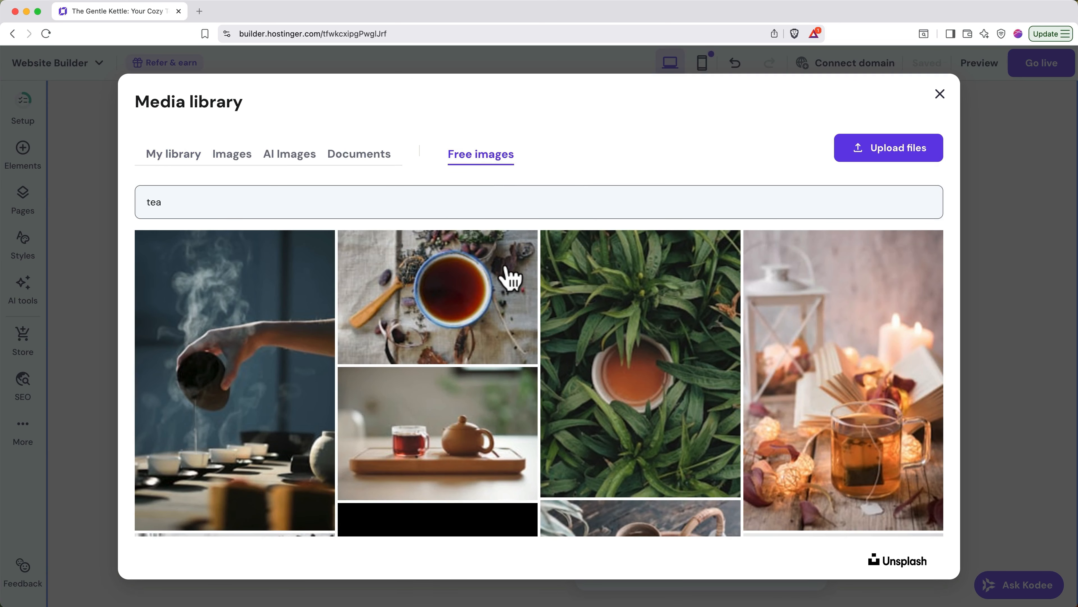
pyautogui.click(506, 285)
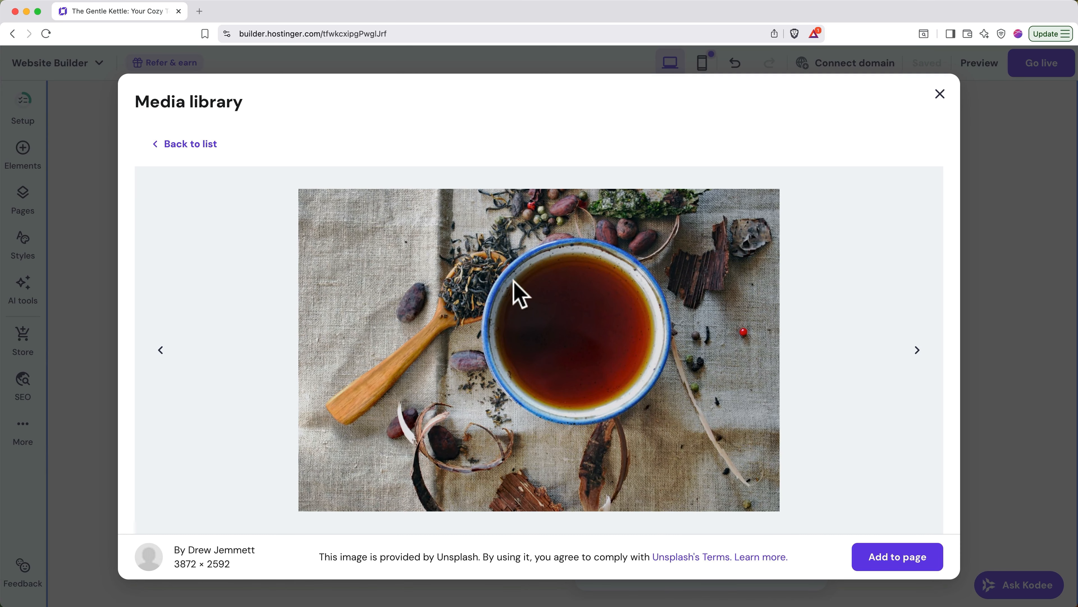
pyautogui.click(878, 563)
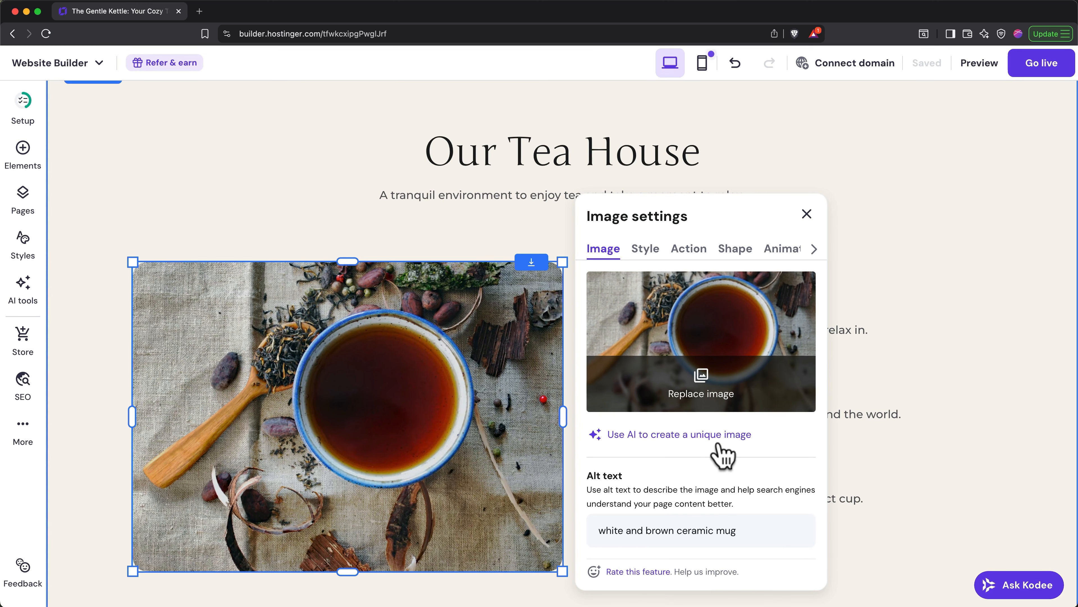
pyautogui.click(807, 214)
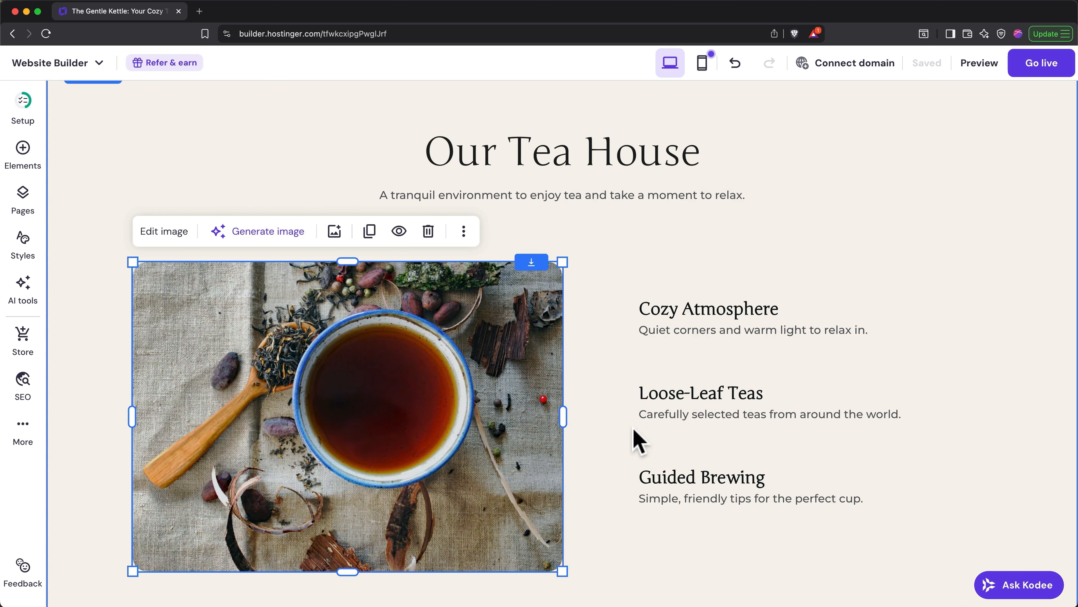
# Change the VISIT US button's text to 'Our Menu'
pyautogui.scroll(-10, 633, 436)
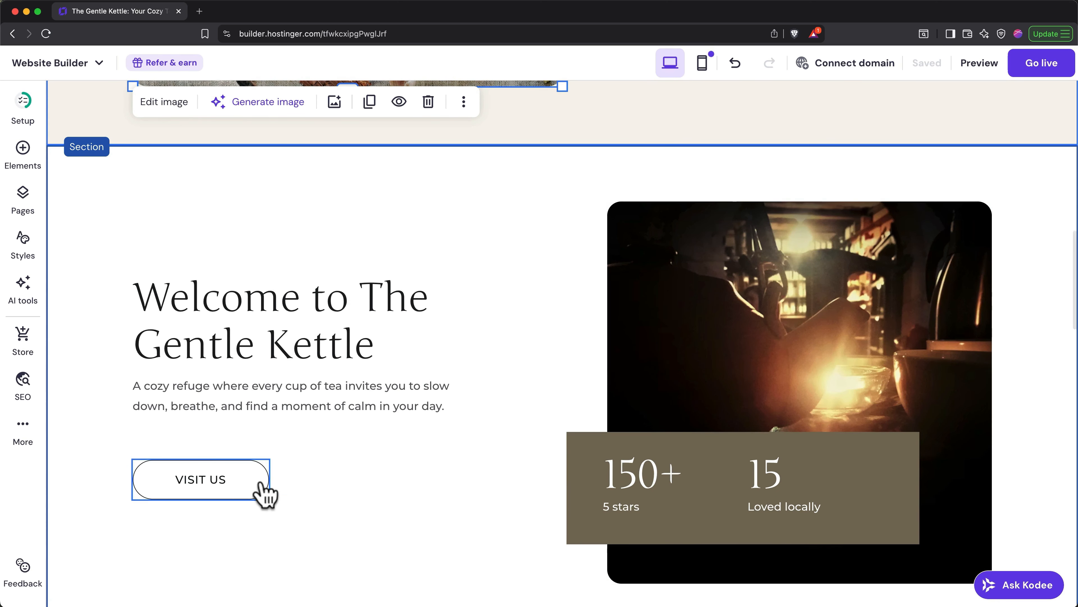
pyautogui.click(234, 501)
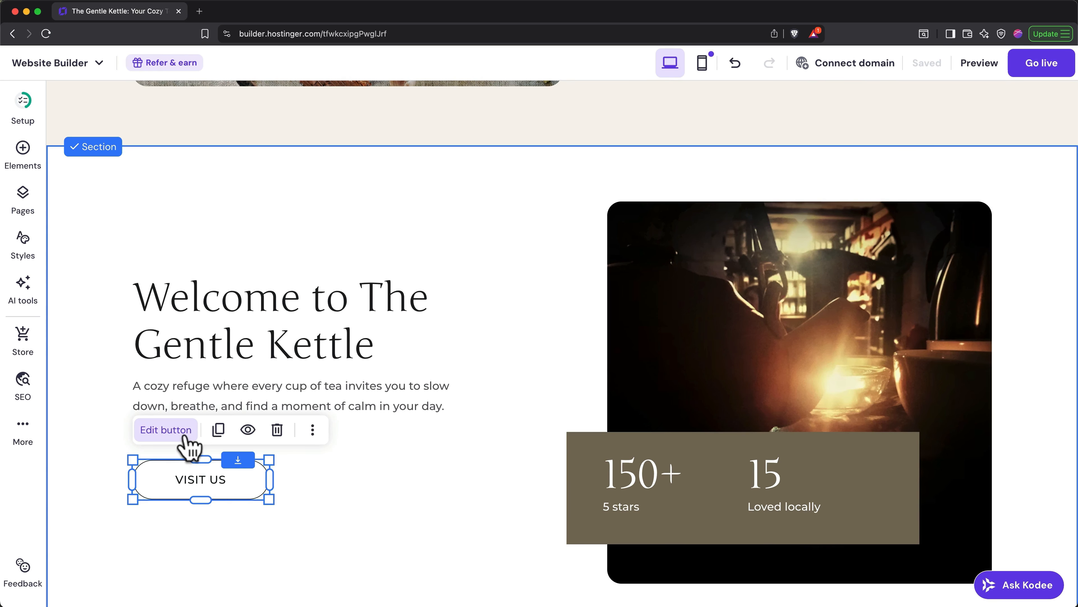
pyautogui.click(165, 429)
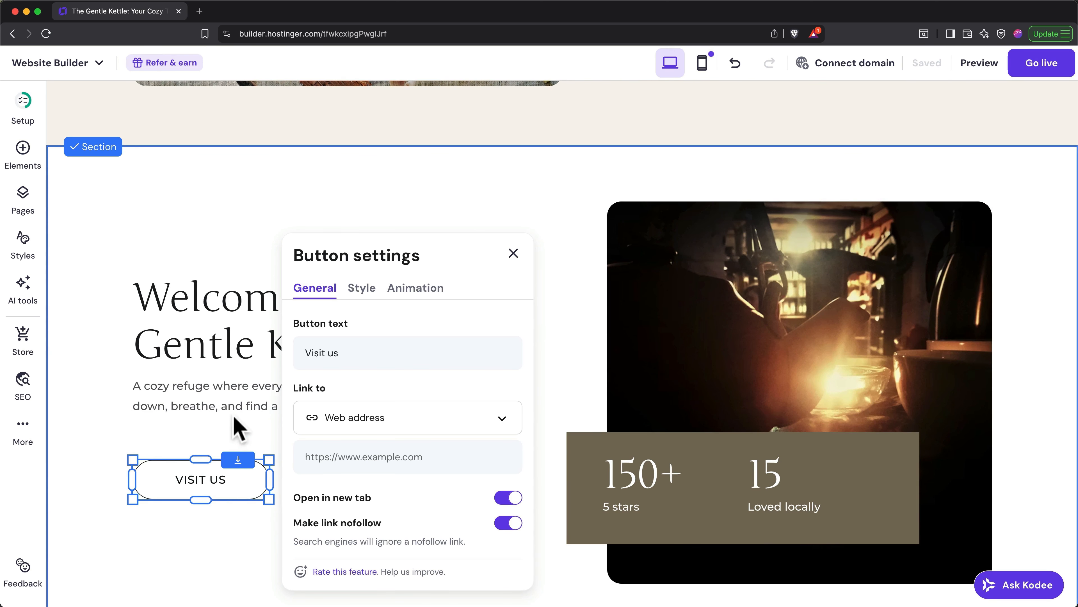
pyautogui.moveTo(366, 353); pyautogui.dragTo(304, 353)
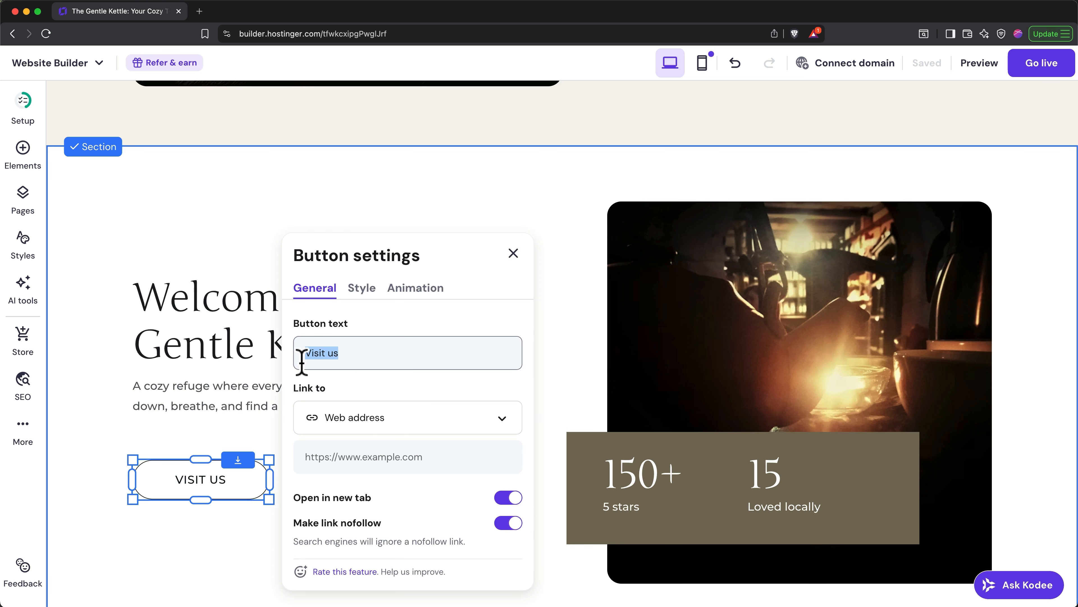
pyautogui.write('Our Menu')
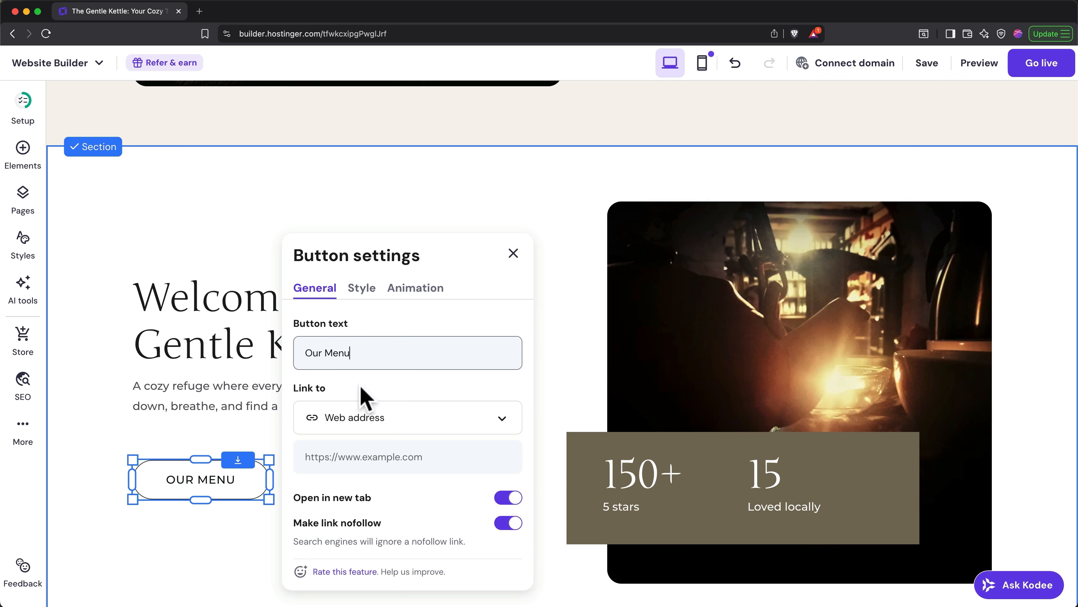
# Link the button to the site's Menu page
pyautogui.click(353, 451)
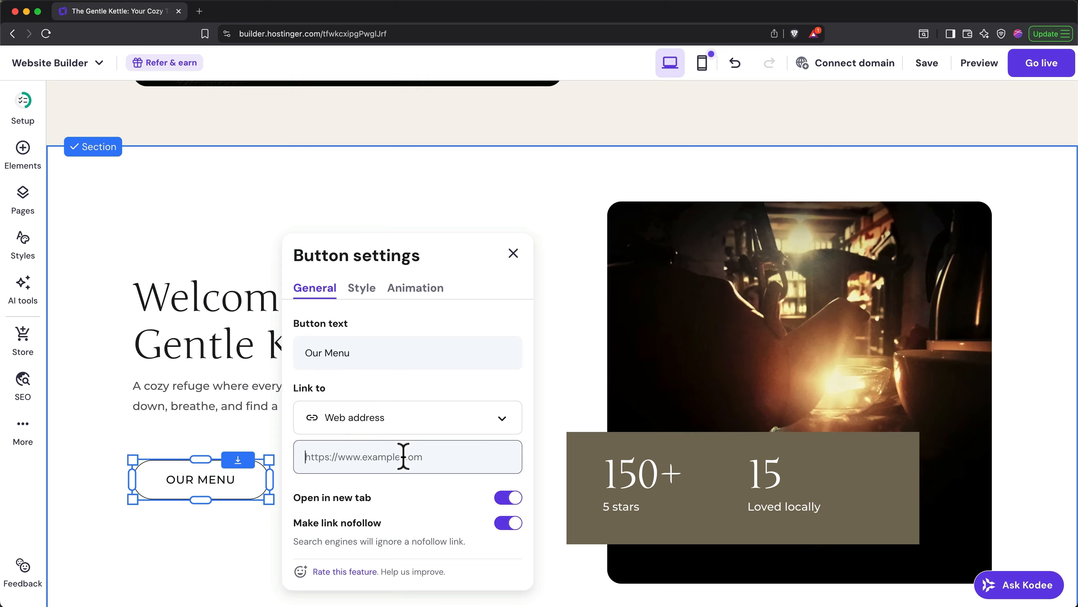
pyautogui.click(418, 417)
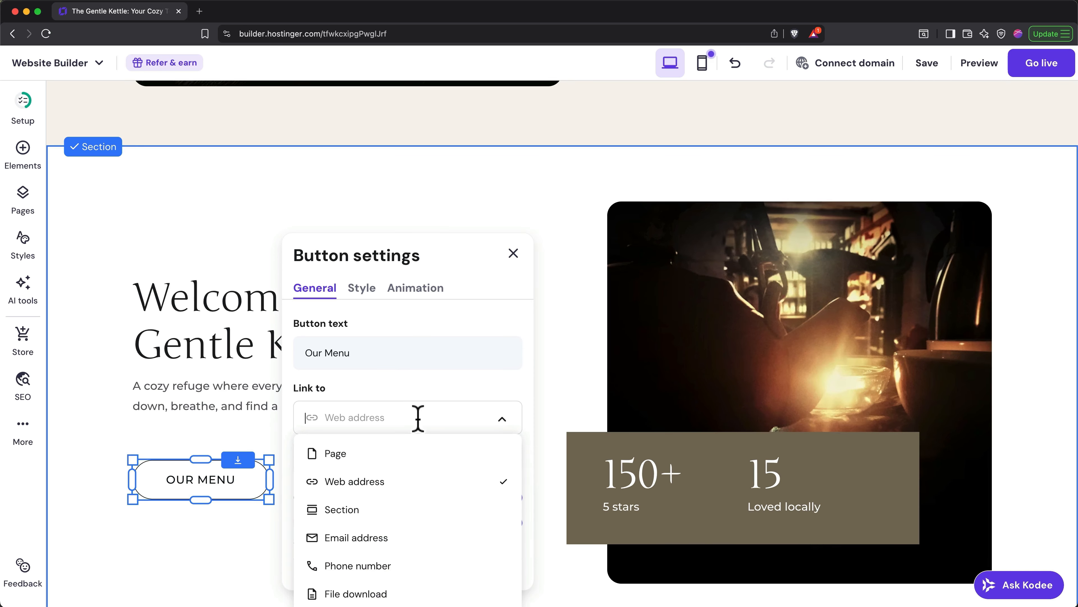
pyautogui.click(358, 453)
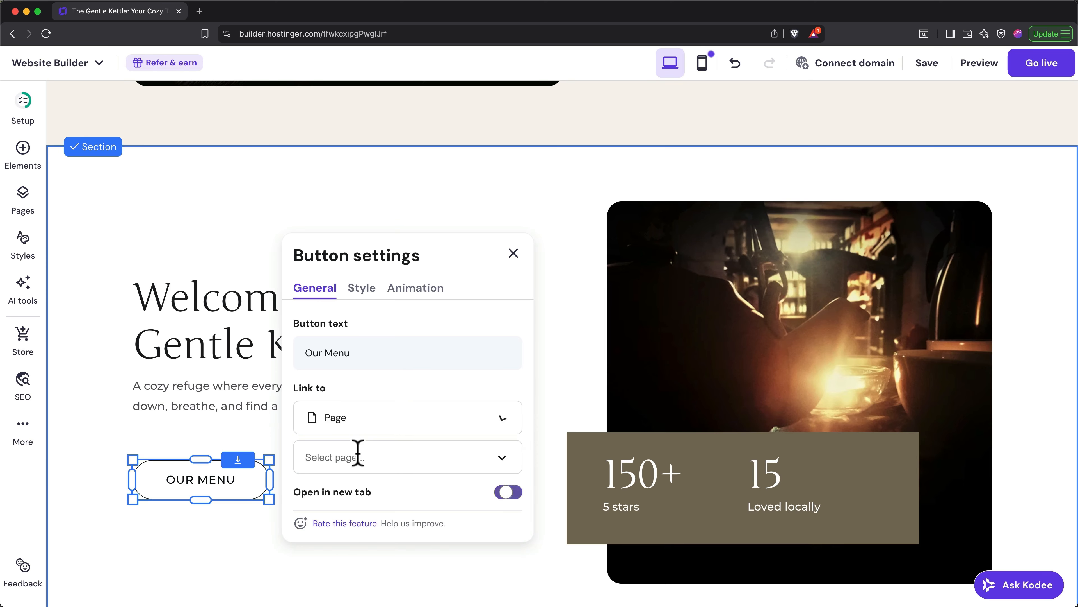
pyautogui.click(389, 458)
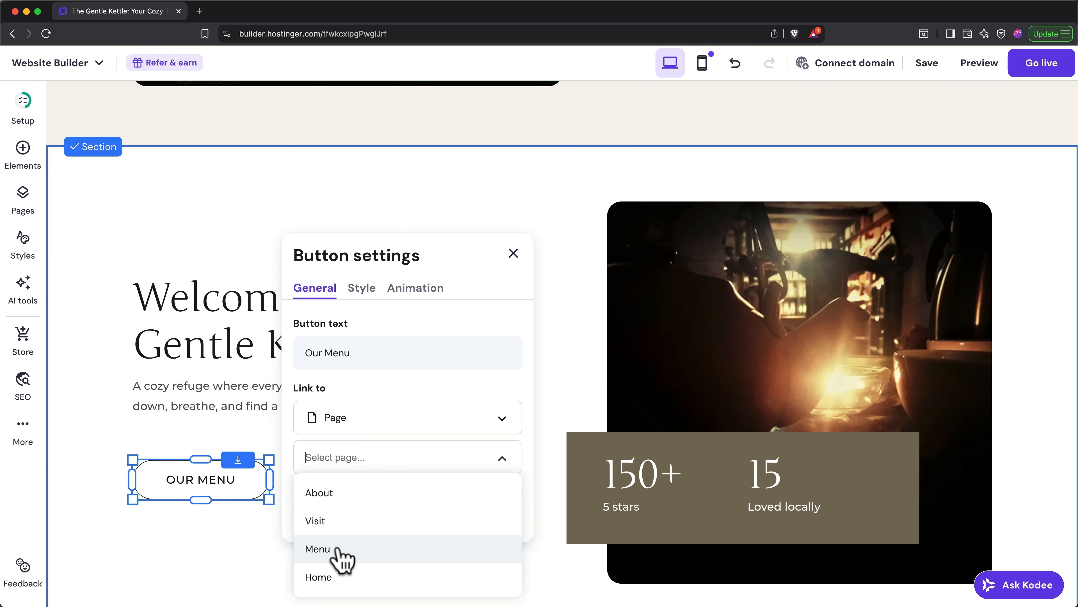
pyautogui.click(341, 555)
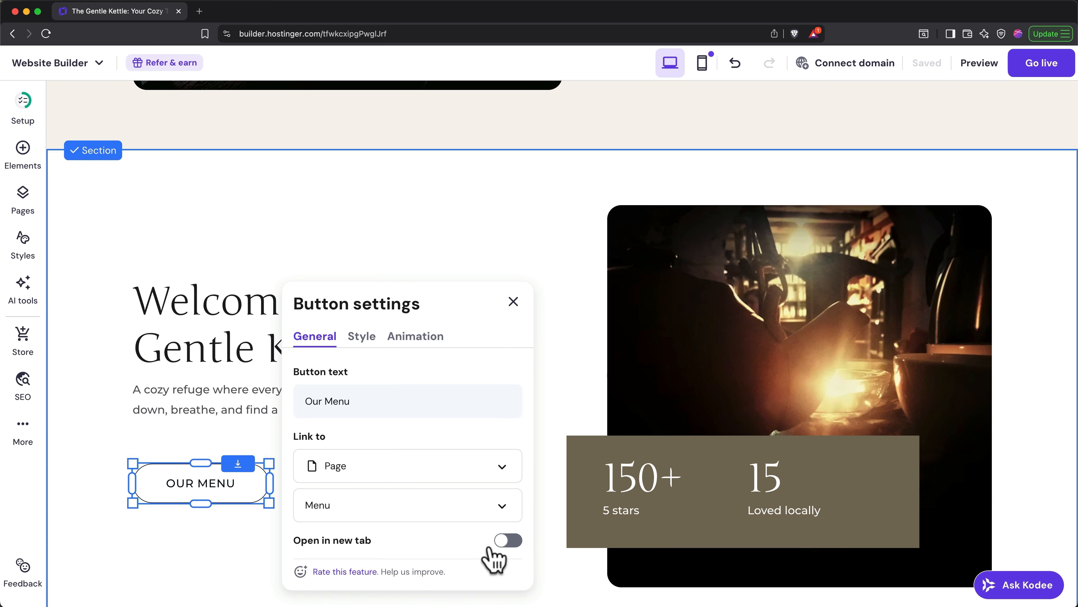
pyautogui.click(569, 238)
pyautogui.scroll(10, 569, 240)
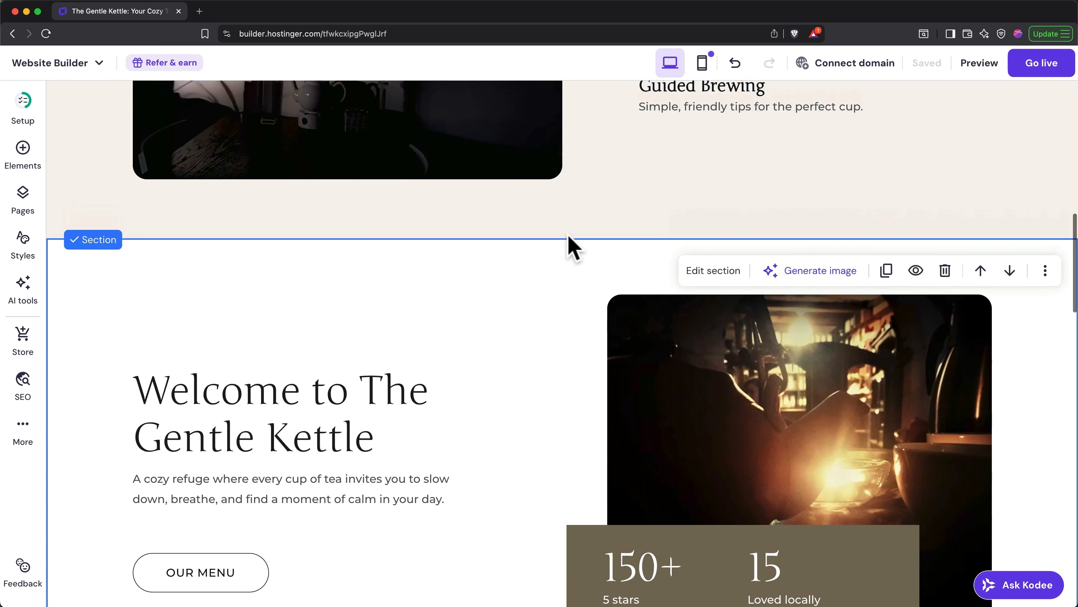
pyautogui.scroll(14, 611, 219)
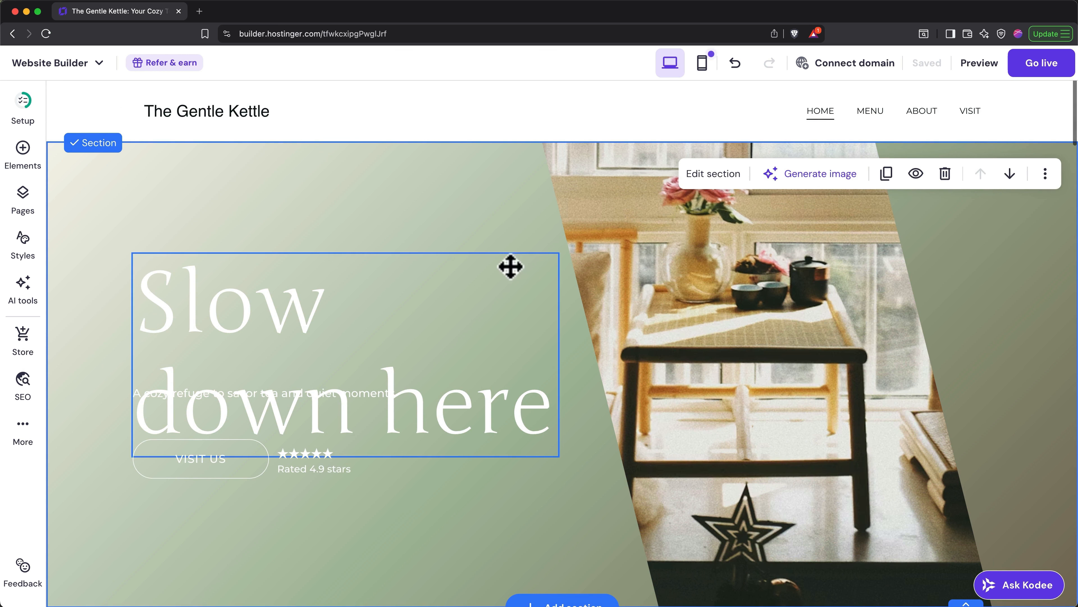
pyautogui.scroll(-1, 511, 272)
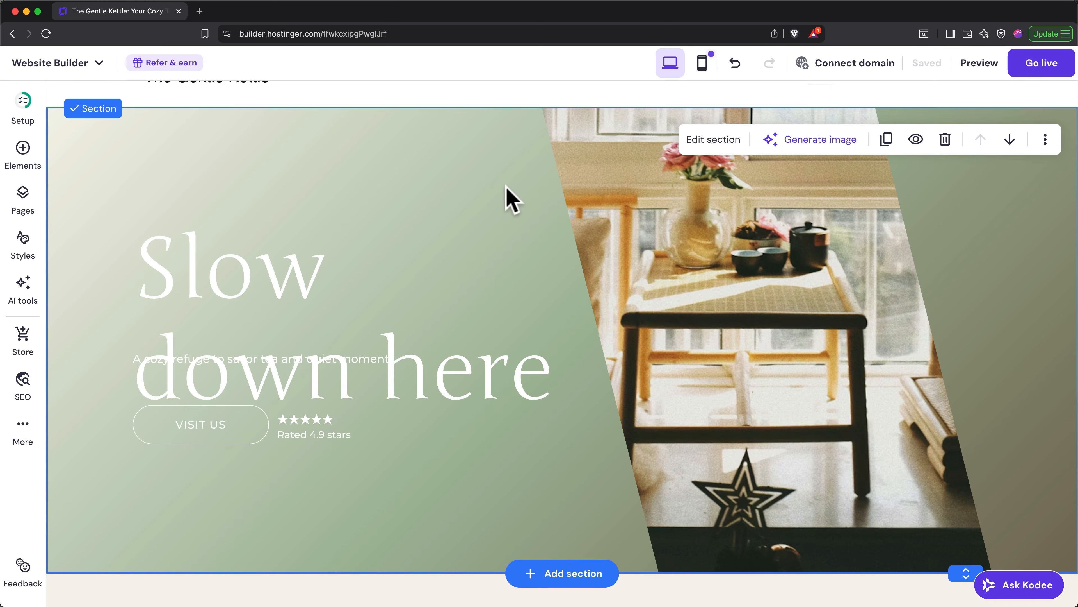
# Undo the last change and delete the hero image from the top section
pyautogui.press('super+z')
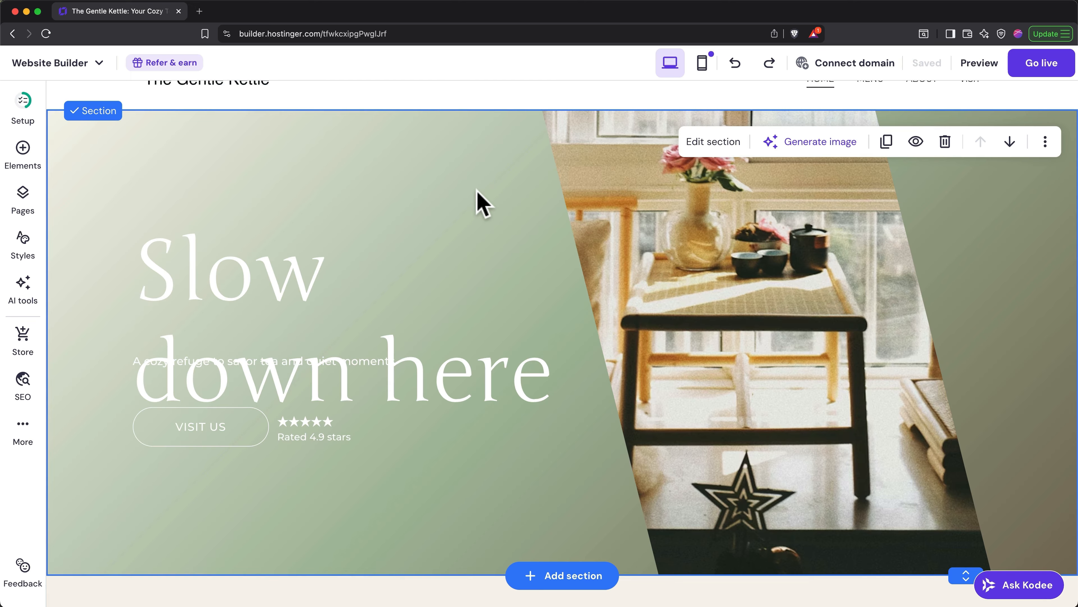
pyautogui.click(650, 229)
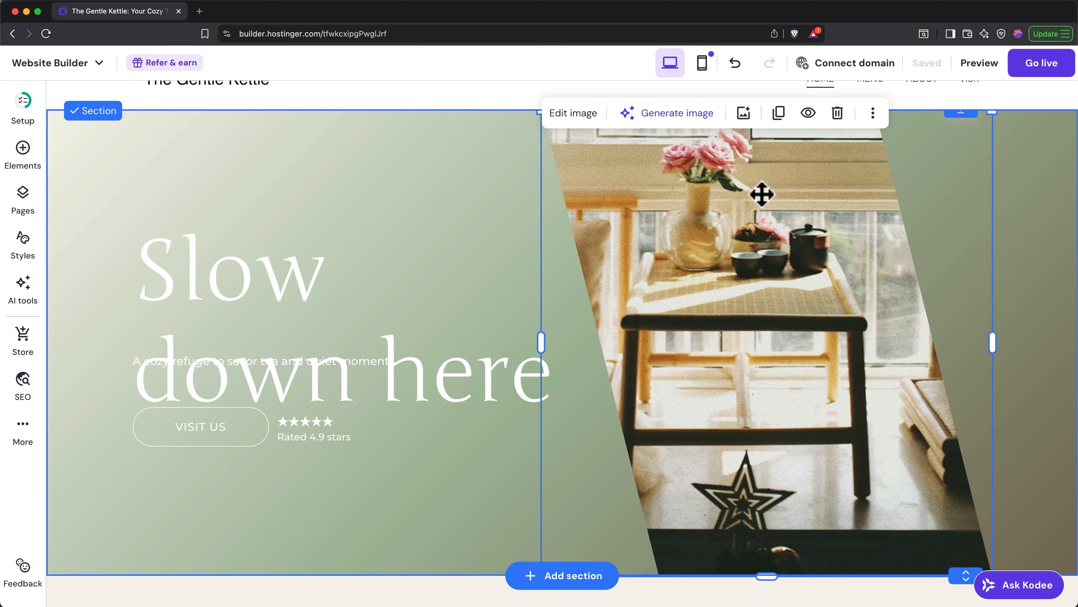
pyautogui.click(837, 113)
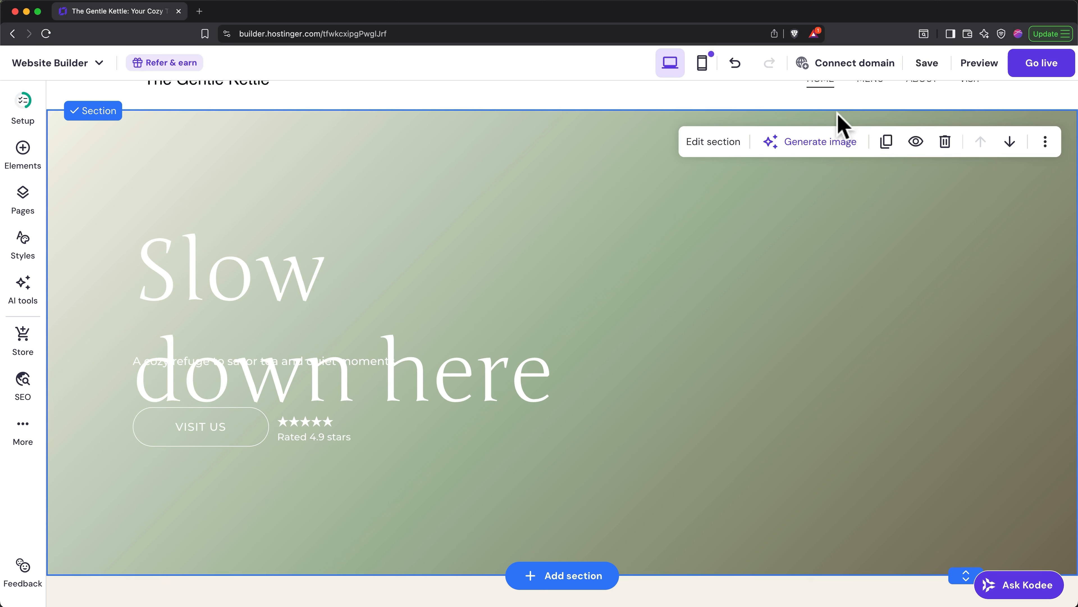
# Widen the 'Slow down here' heading so it fits on one line
pyautogui.click(392, 296)
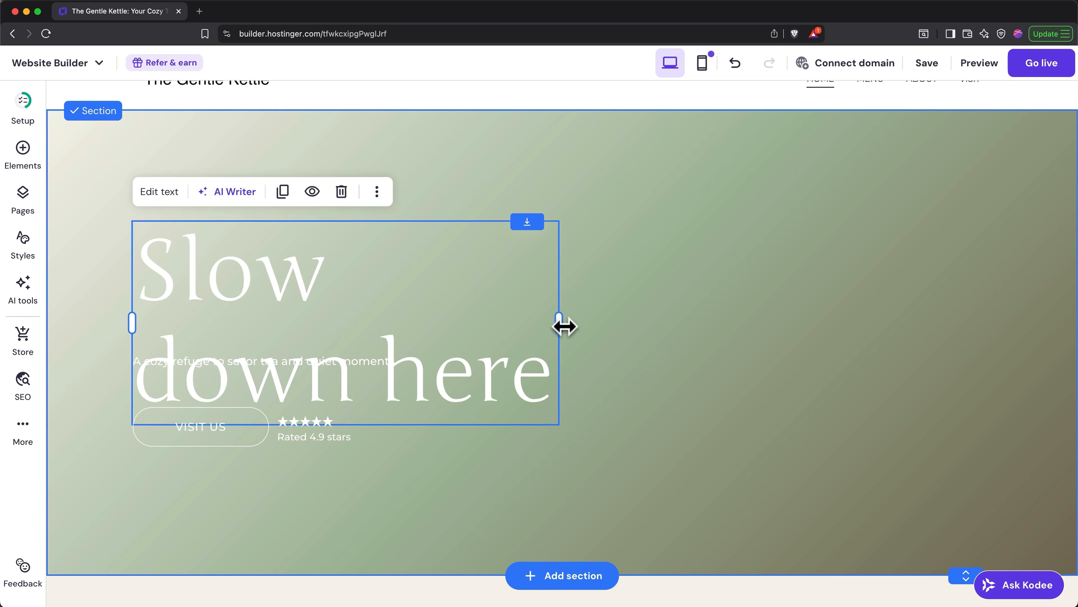
pyautogui.moveTo(559, 325); pyautogui.dragTo(858, 315)
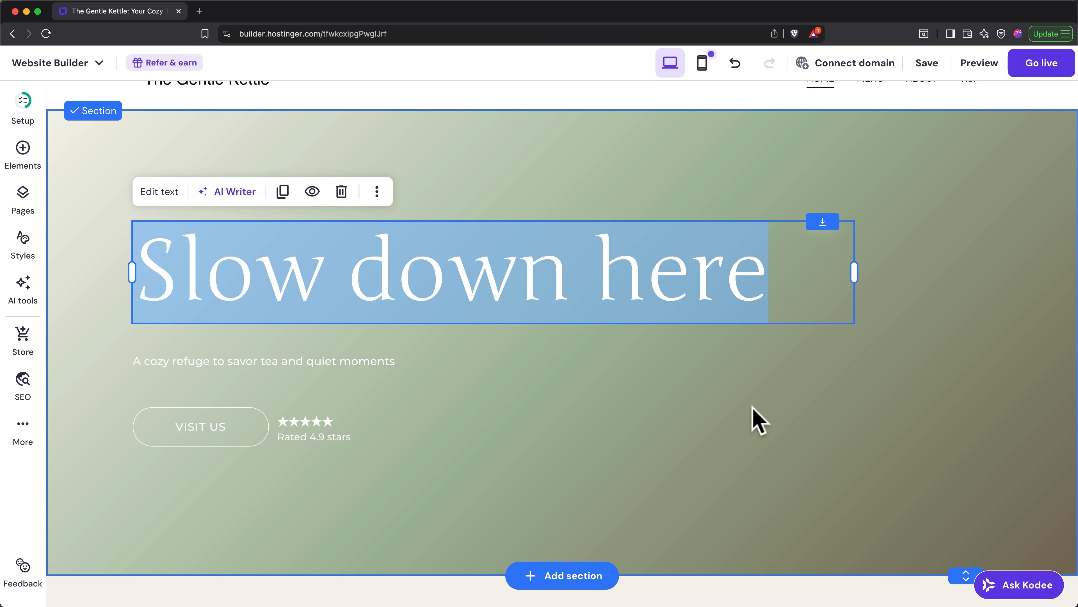
pyautogui.click(747, 382)
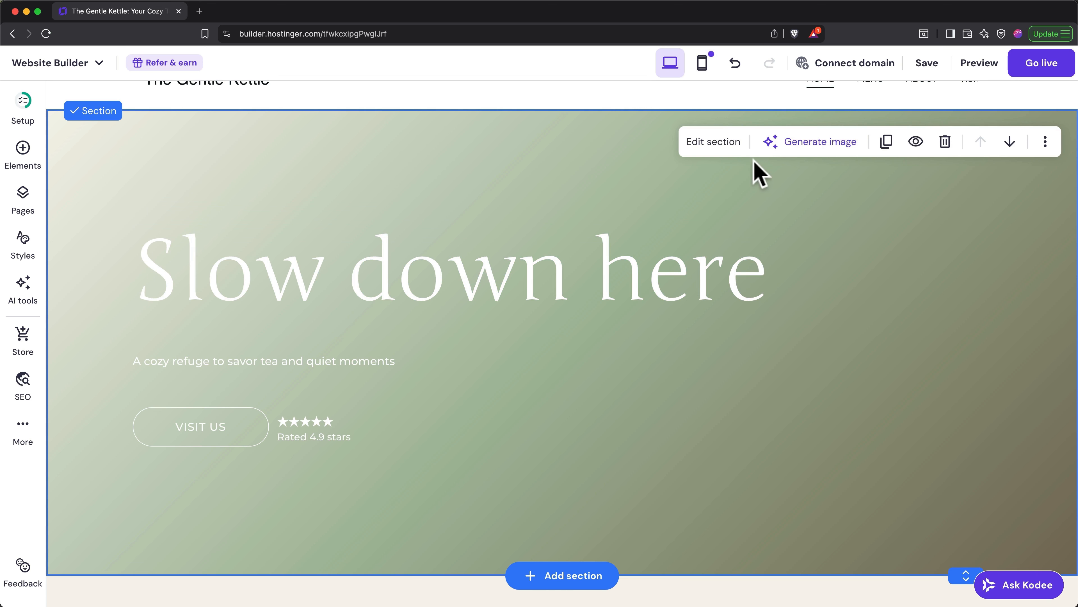
pyautogui.click(713, 143)
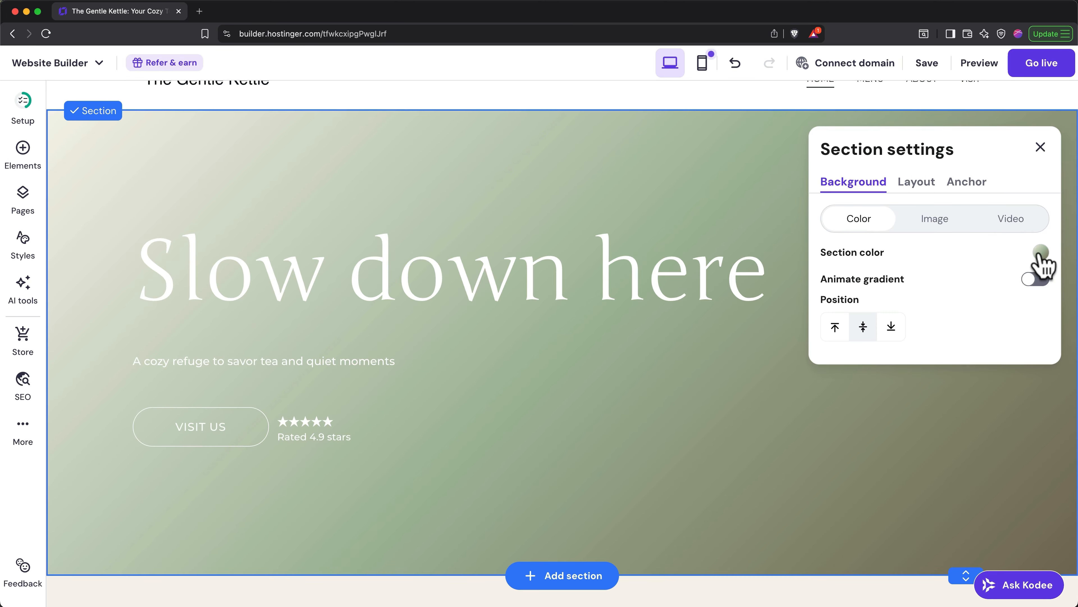
# Use the 'tea' library video of a tea bag steeping in a glass, with 46% overlay
pyautogui.click(940, 229)
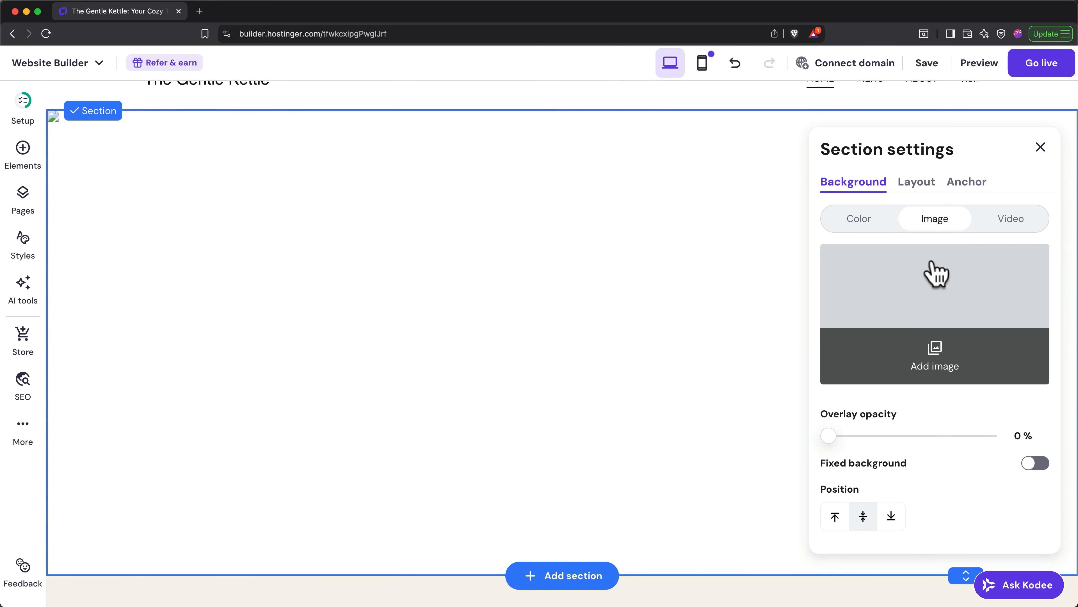
pyautogui.click(1015, 229)
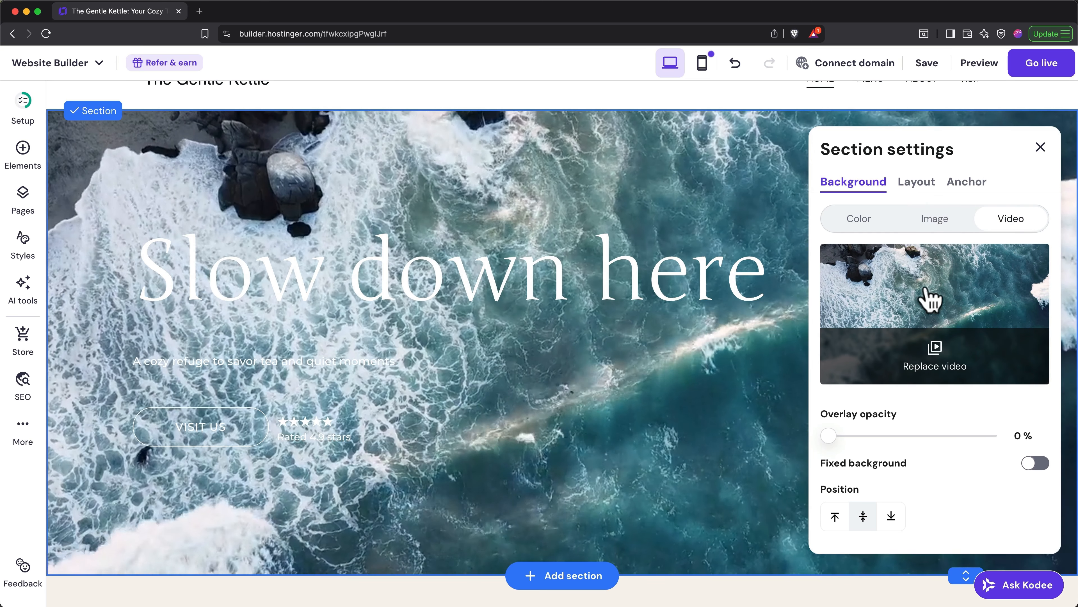
pyautogui.click(938, 367)
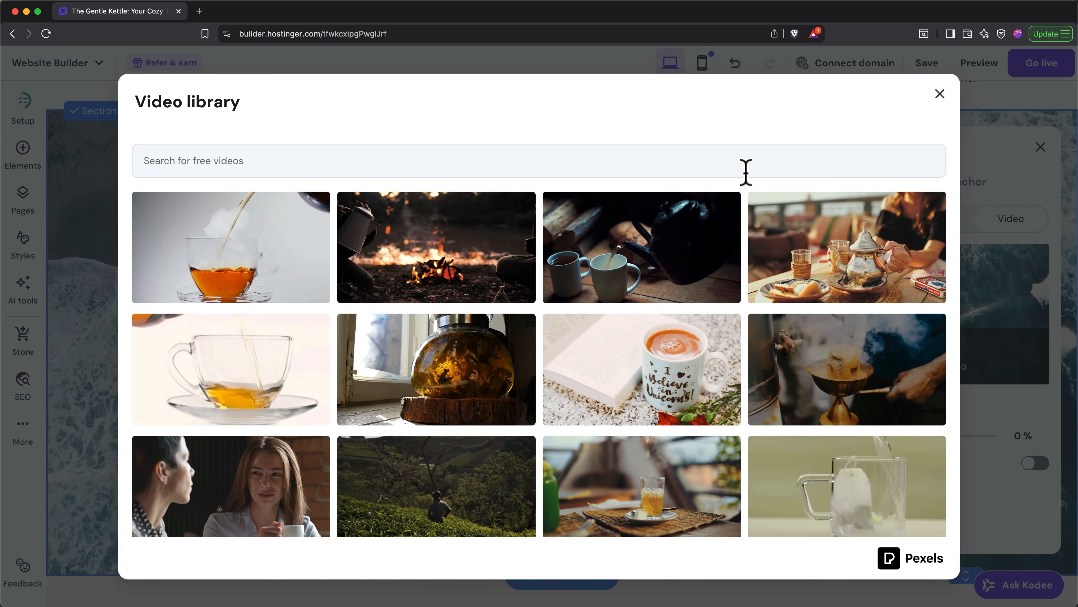
pyautogui.click(746, 172)
pyautogui.write('tea')
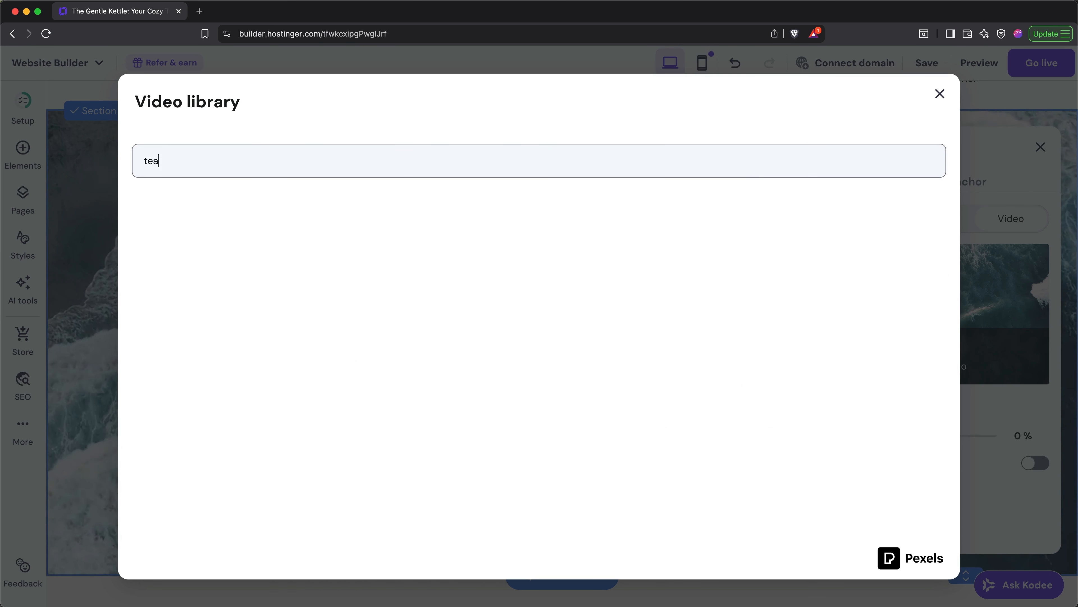
pyautogui.scroll(-2, 717, 385)
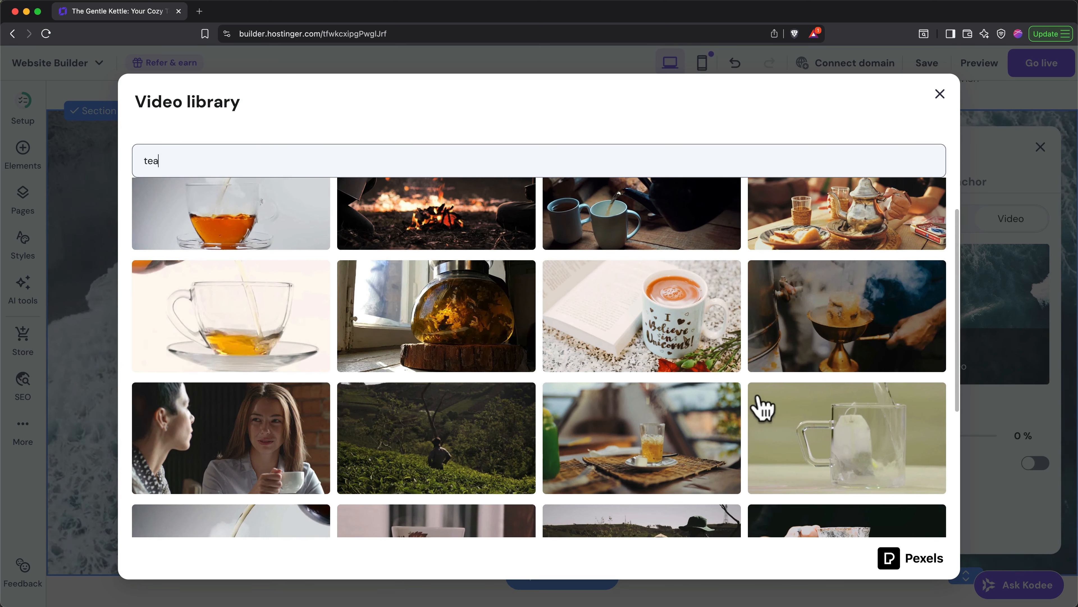
pyautogui.click(812, 445)
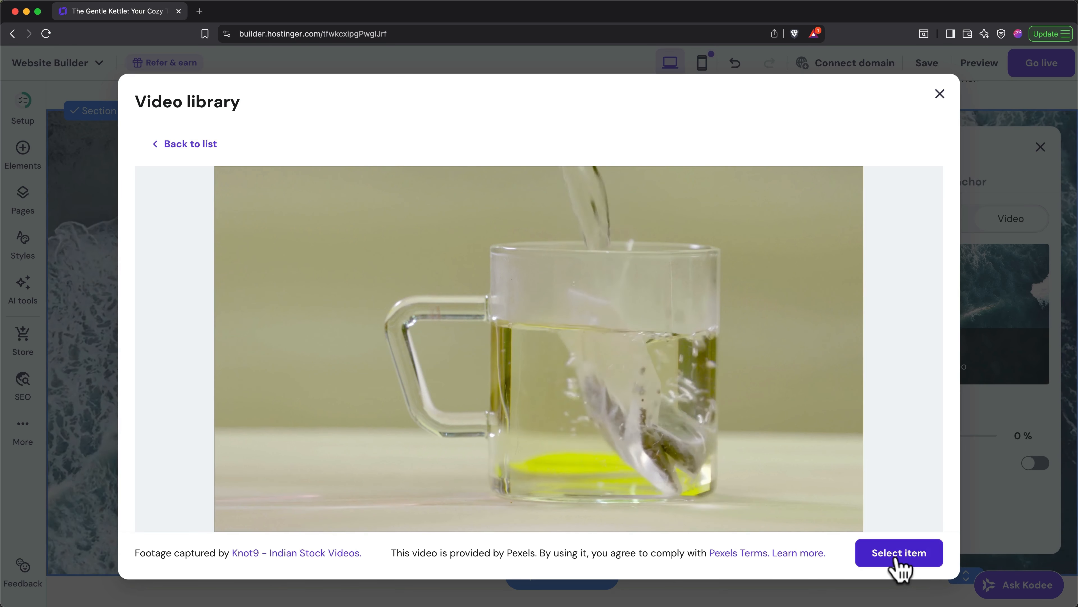
pyautogui.click(898, 568)
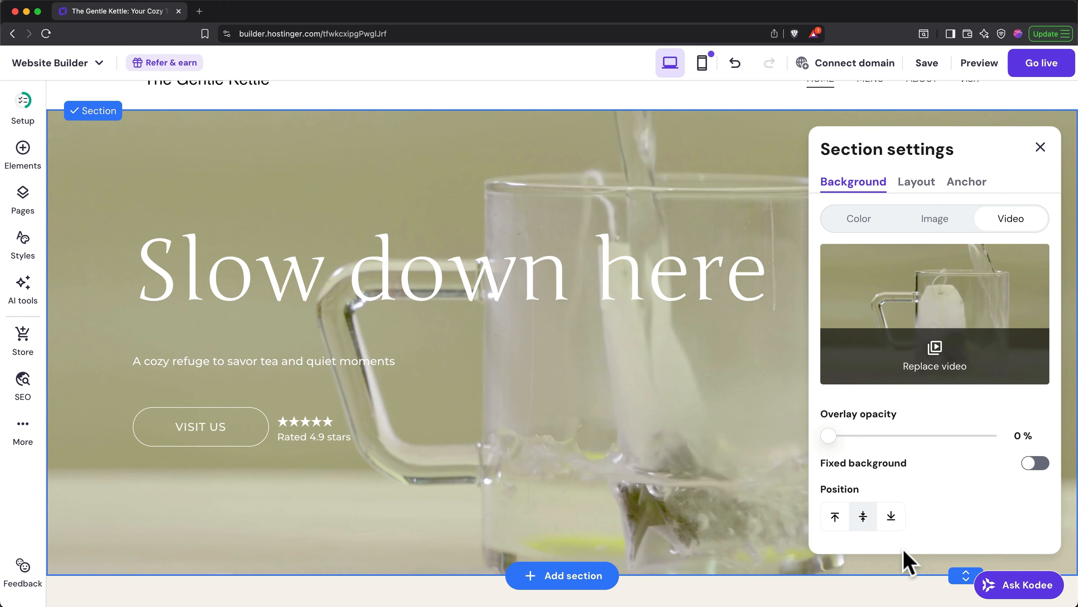
pyautogui.moveTo(829, 434); pyautogui.dragTo(901, 434)
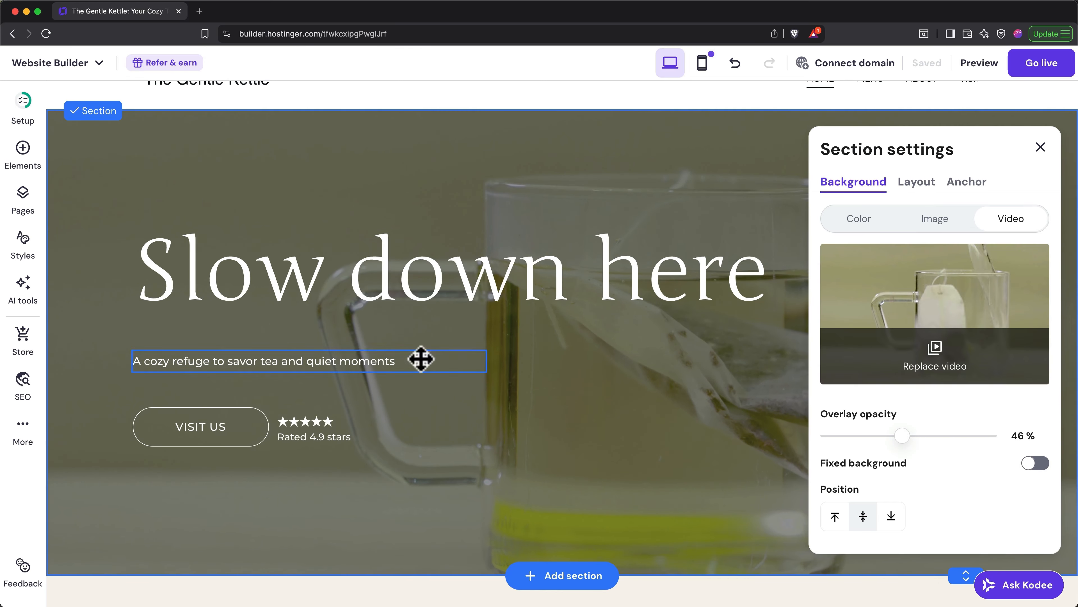
pyautogui.click(23, 160)
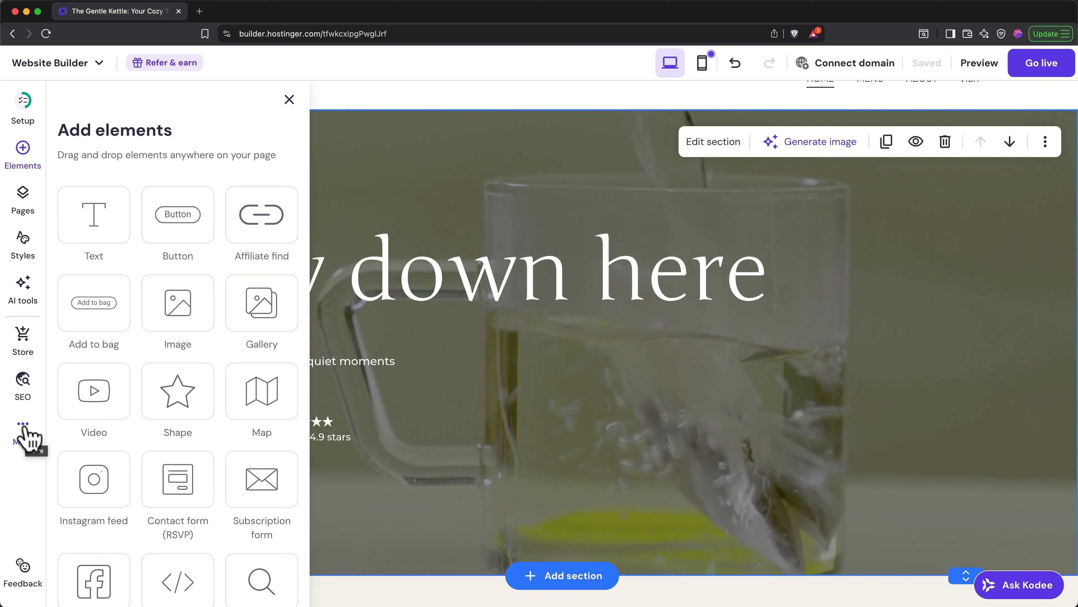
# Browse the Integrations list and expand Custom code, then show the Pages and navigation list
pyautogui.click(23, 427)
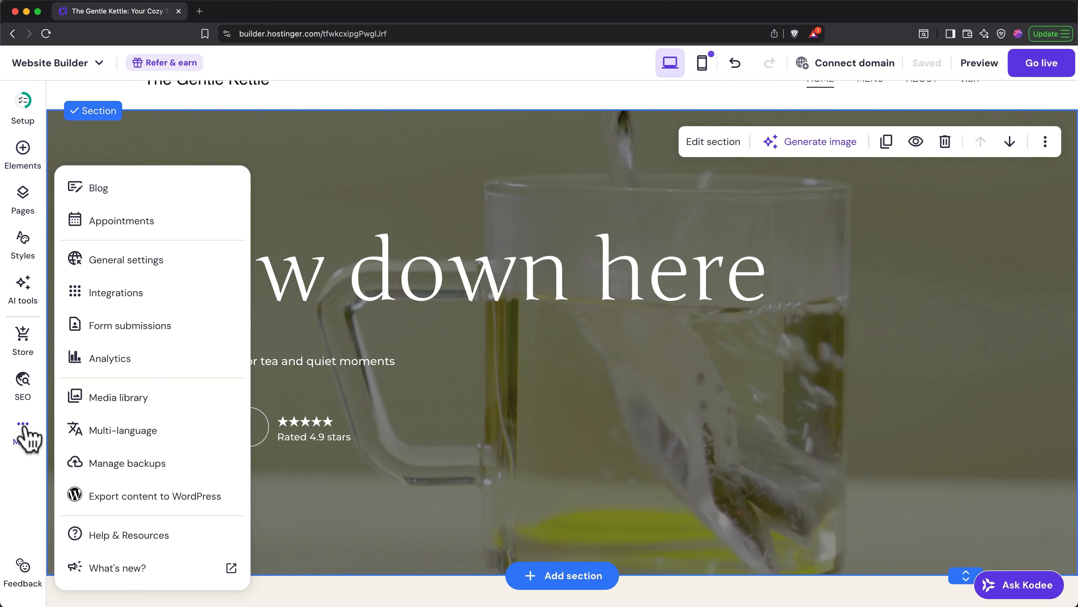
pyautogui.click(135, 305)
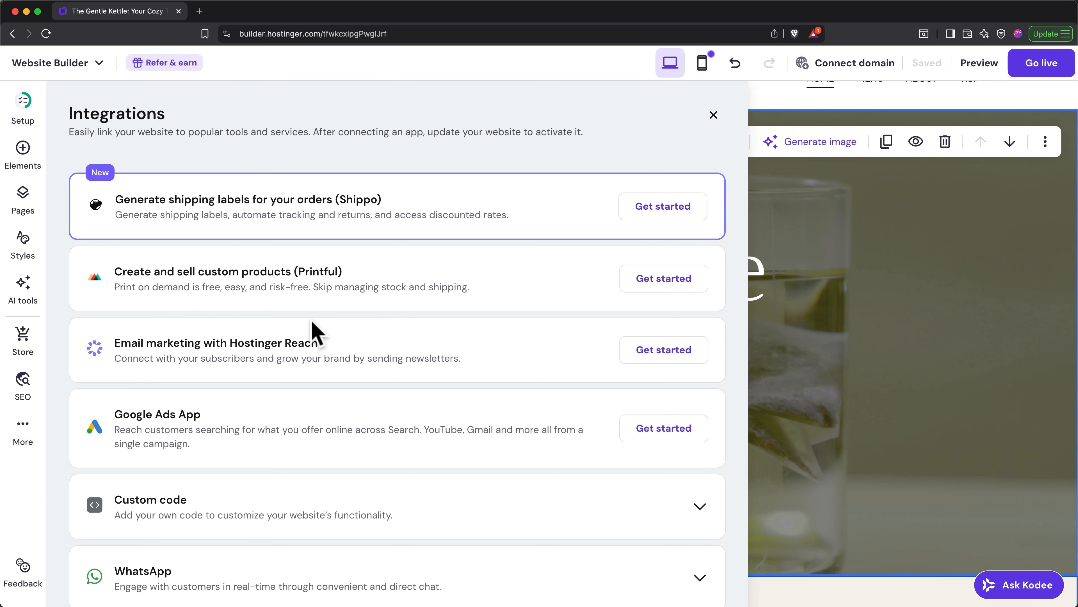
pyautogui.scroll(-5, 315, 333)
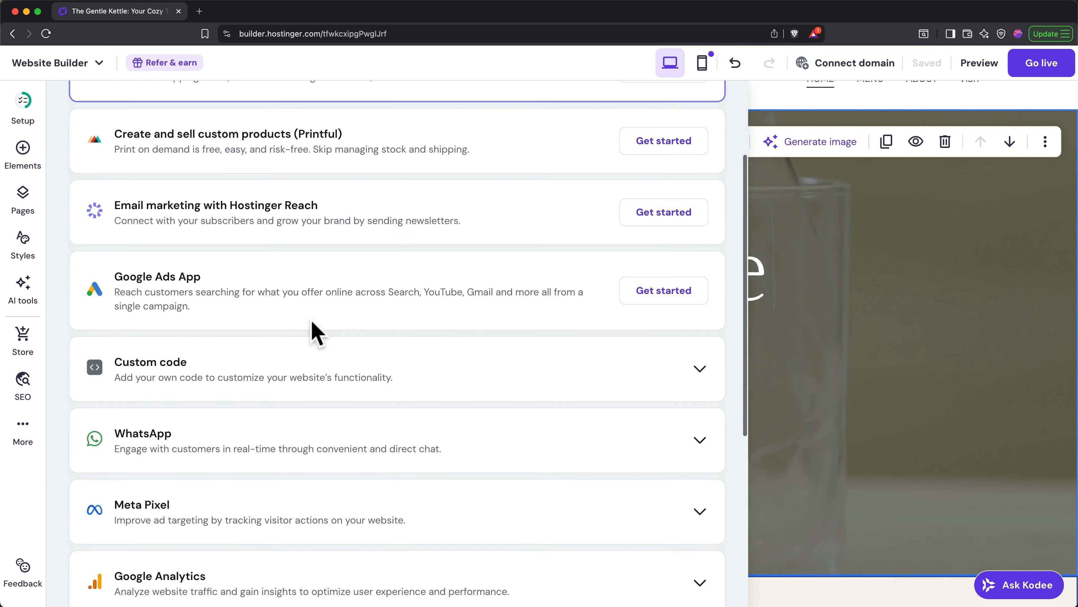
pyautogui.scroll(-5, 316, 334)
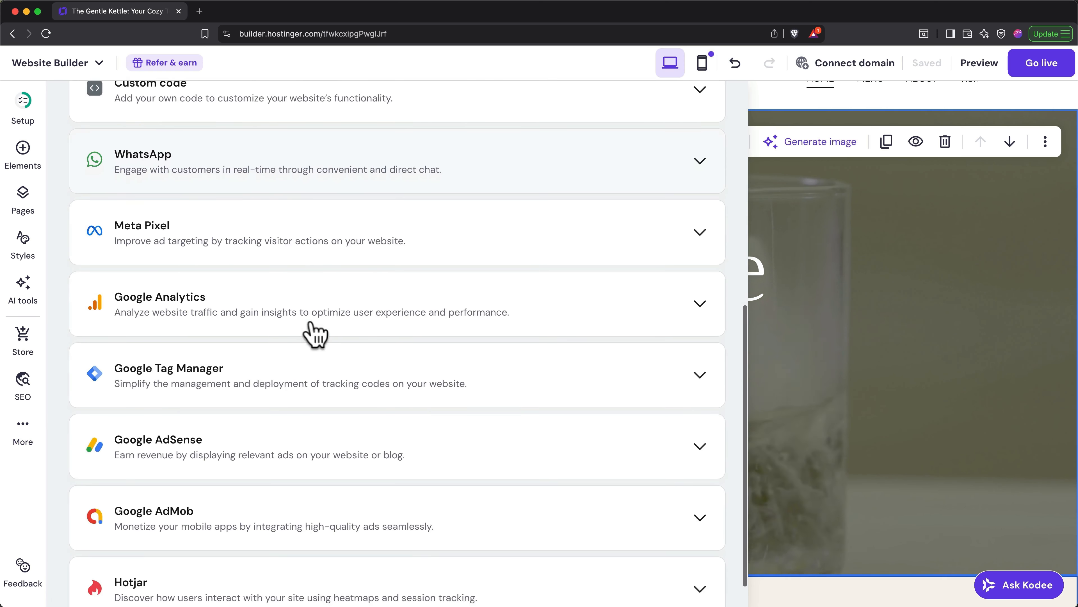
pyautogui.scroll(4, 312, 333)
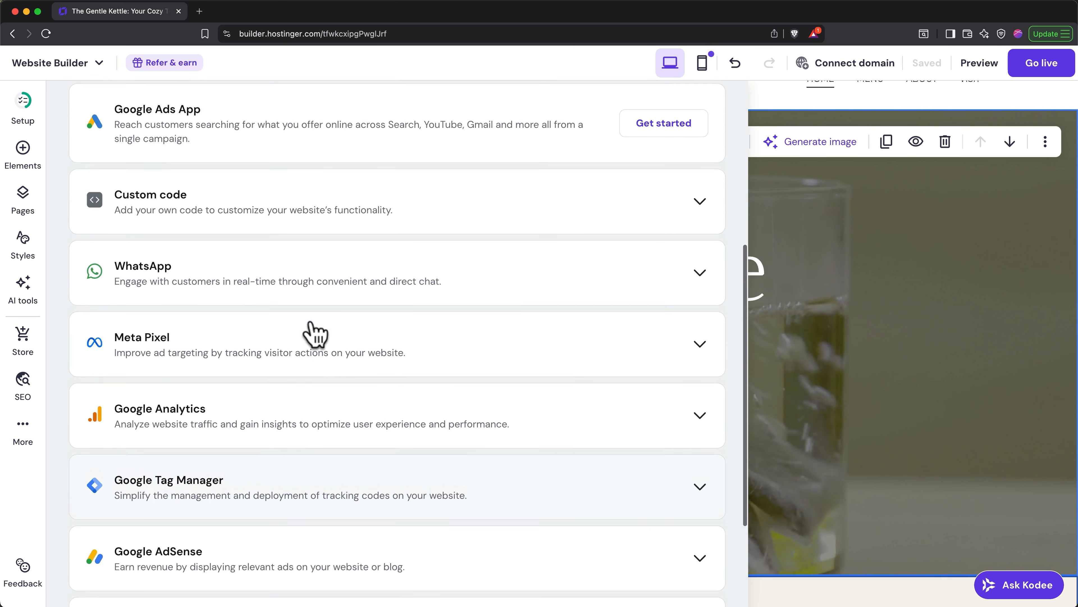
pyautogui.click(356, 216)
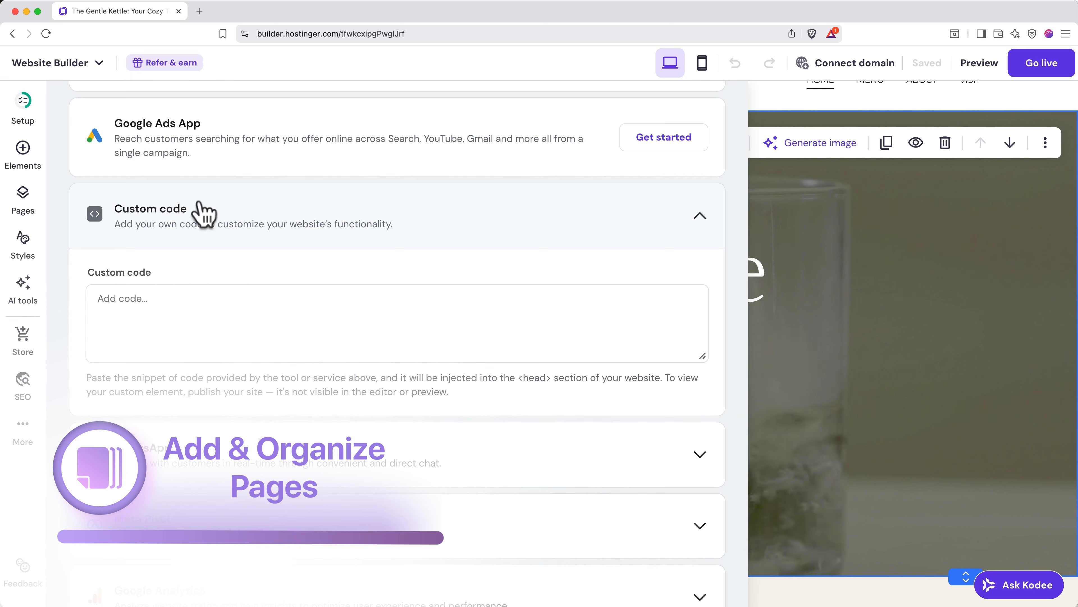
pyautogui.click(24, 199)
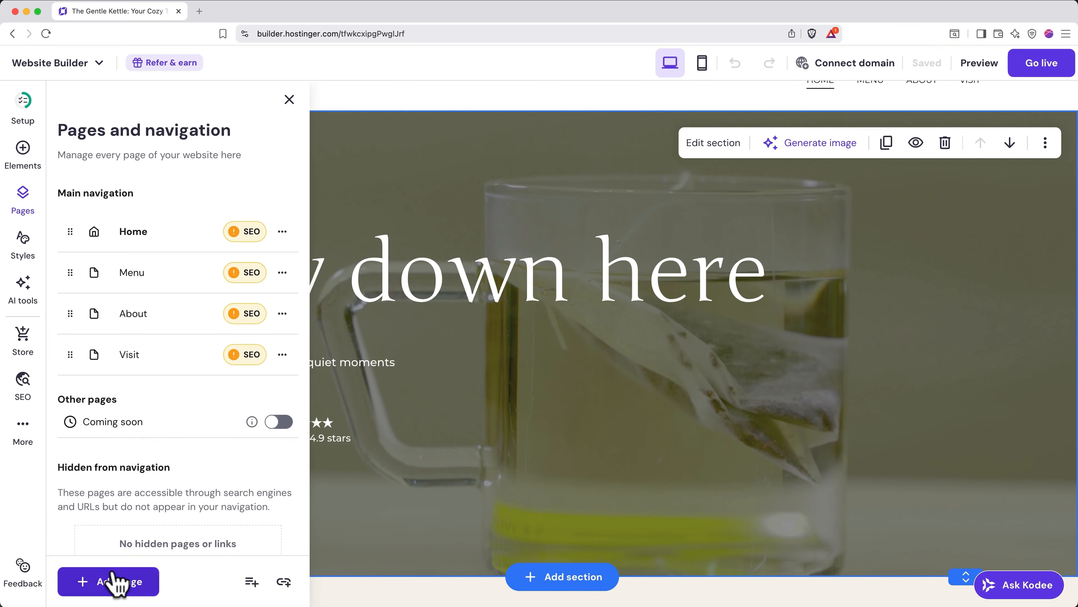
# Create a Privacy policy page from the template with company name 'The Gentle Kettle'
pyautogui.click(113, 583)
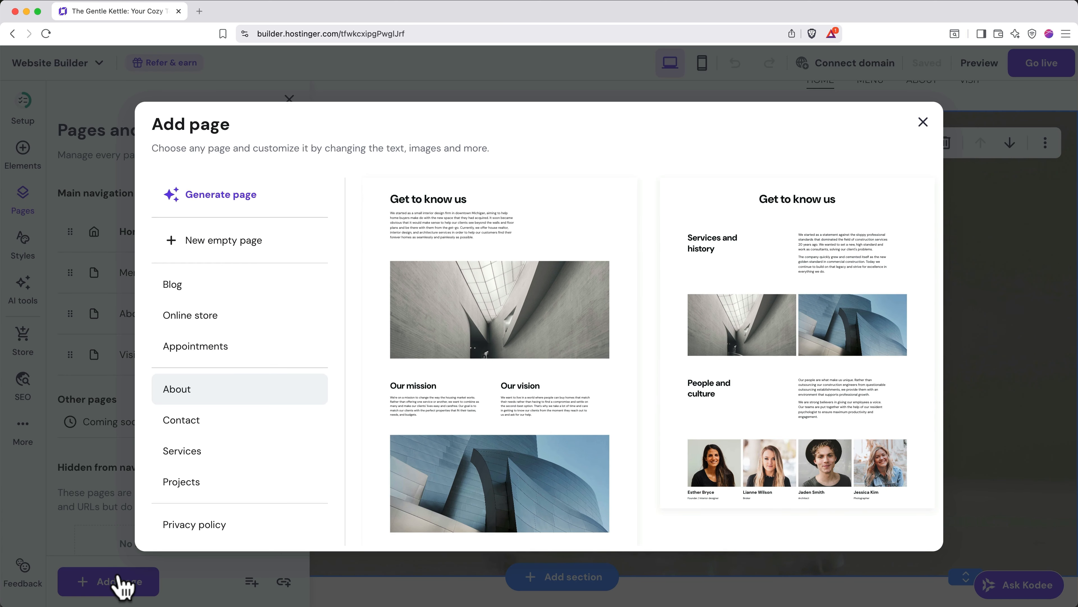
pyautogui.scroll(-3, 241, 481)
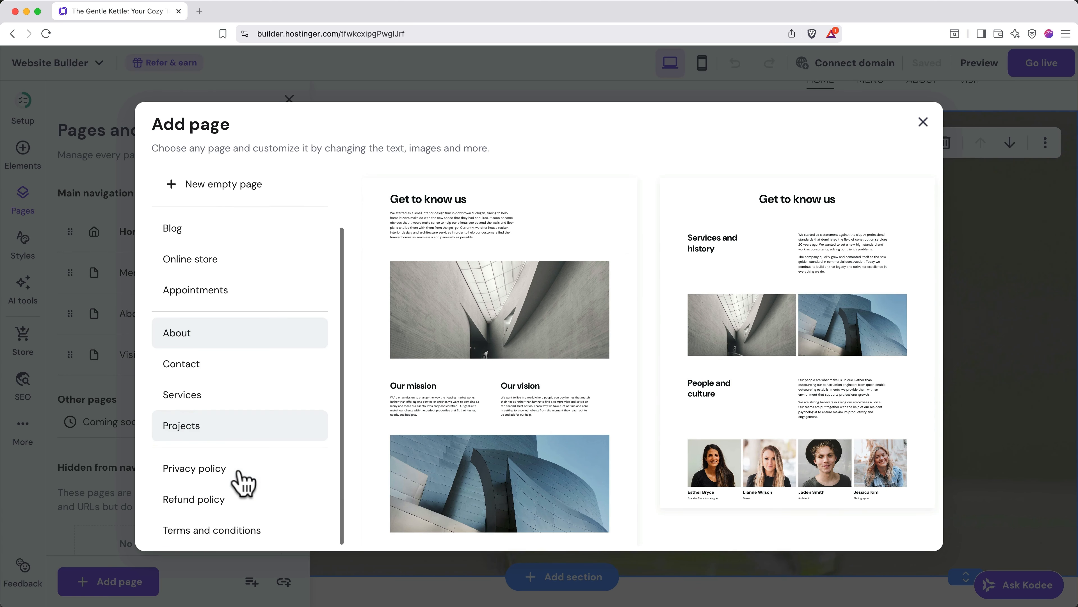
pyautogui.click(275, 471)
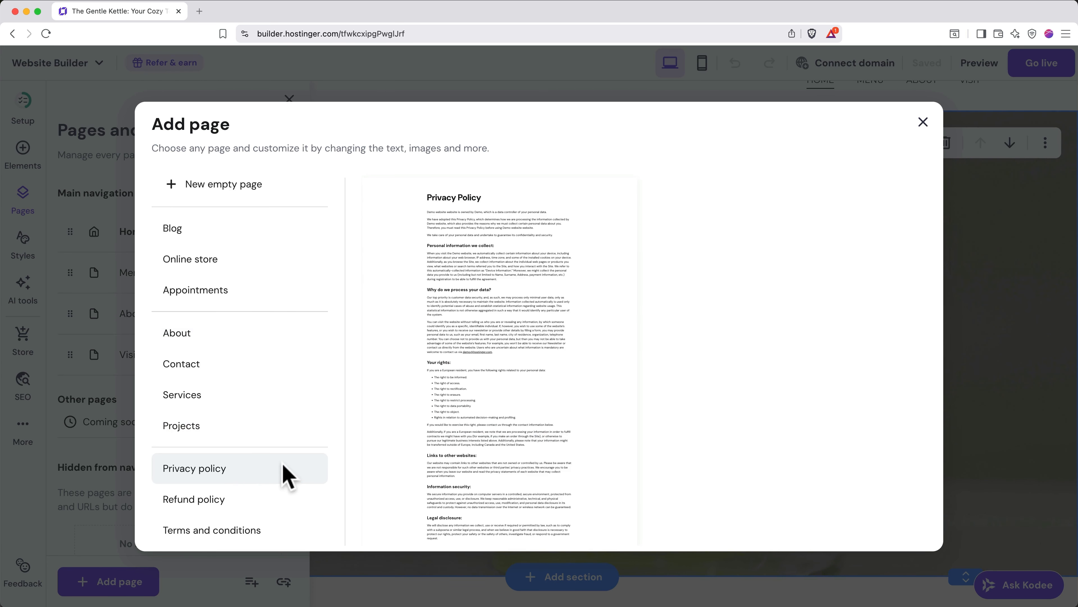
pyautogui.click(530, 367)
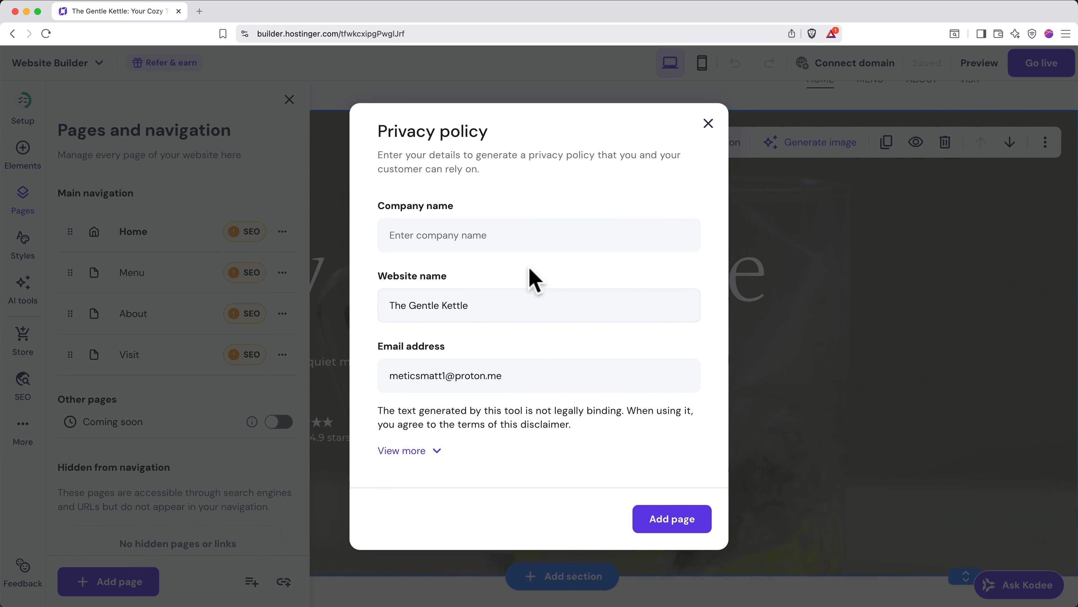
pyautogui.click(508, 240)
pyautogui.write('The G')
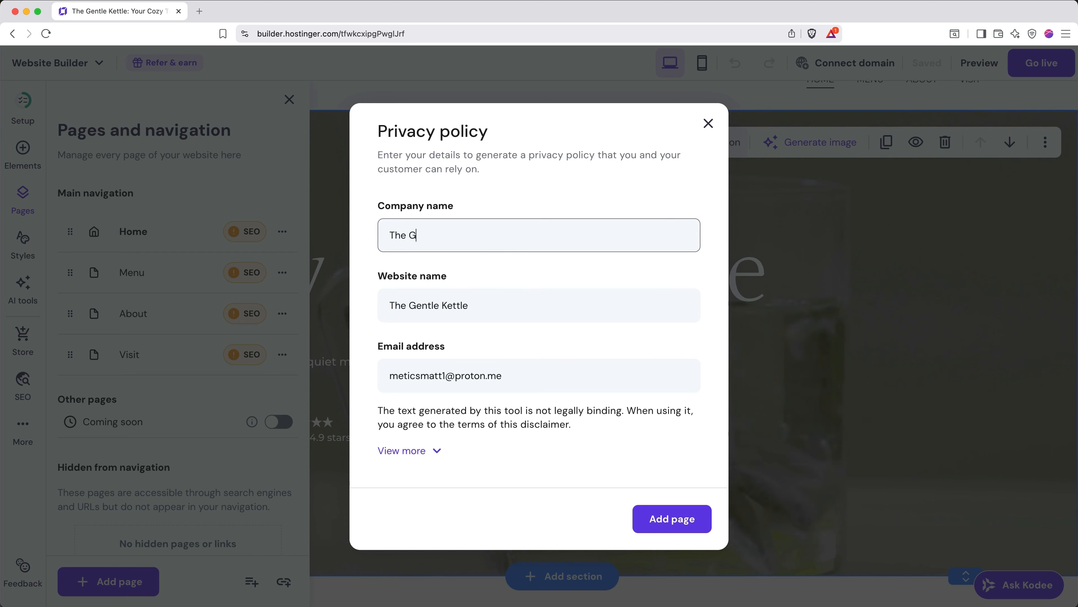
pyautogui.write('entle Kettle')
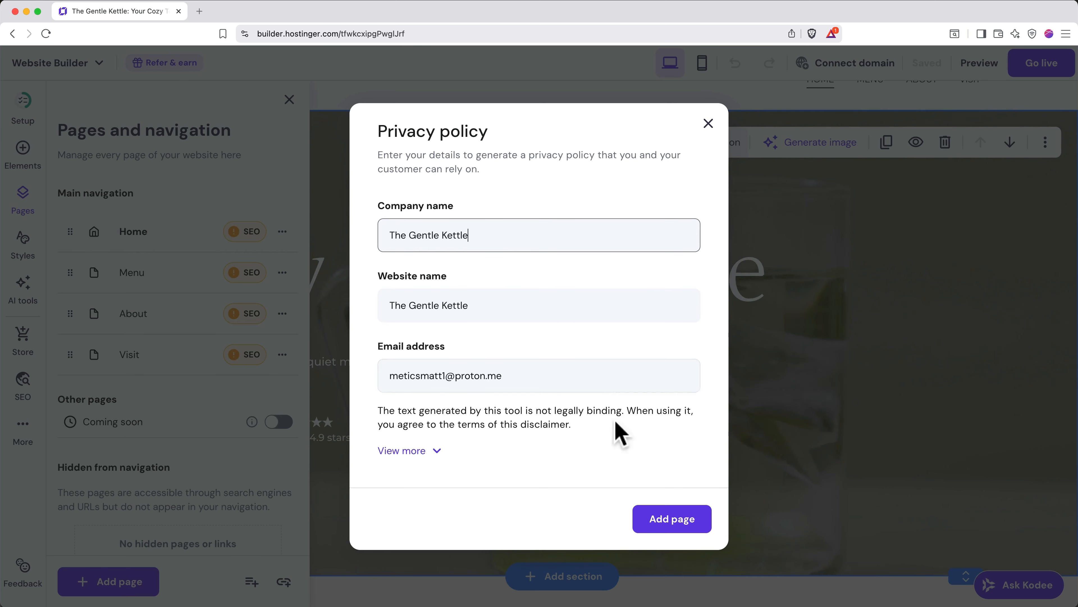
pyautogui.click(646, 519)
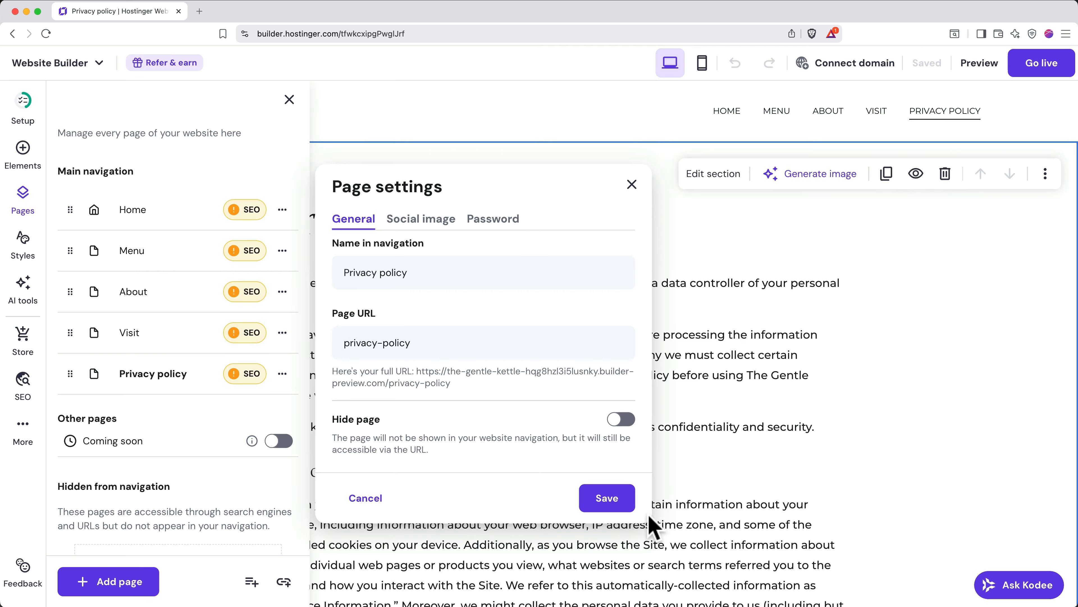
# Check the page's name, URL, social image and password tabs, then save without a password
pyautogui.click(453, 281)
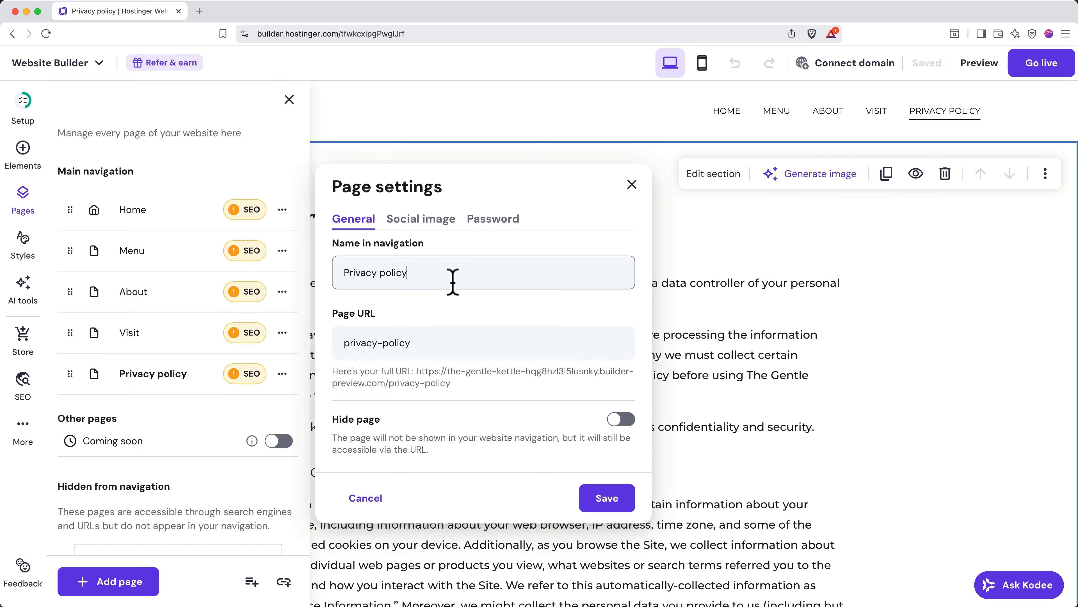
pyautogui.click(442, 348)
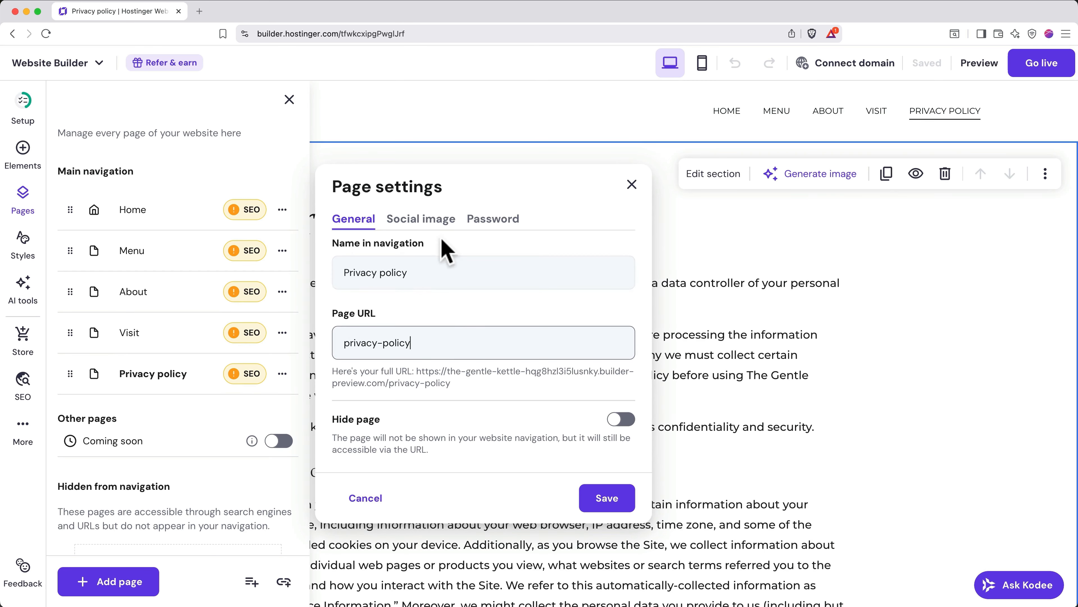
pyautogui.click(421, 219)
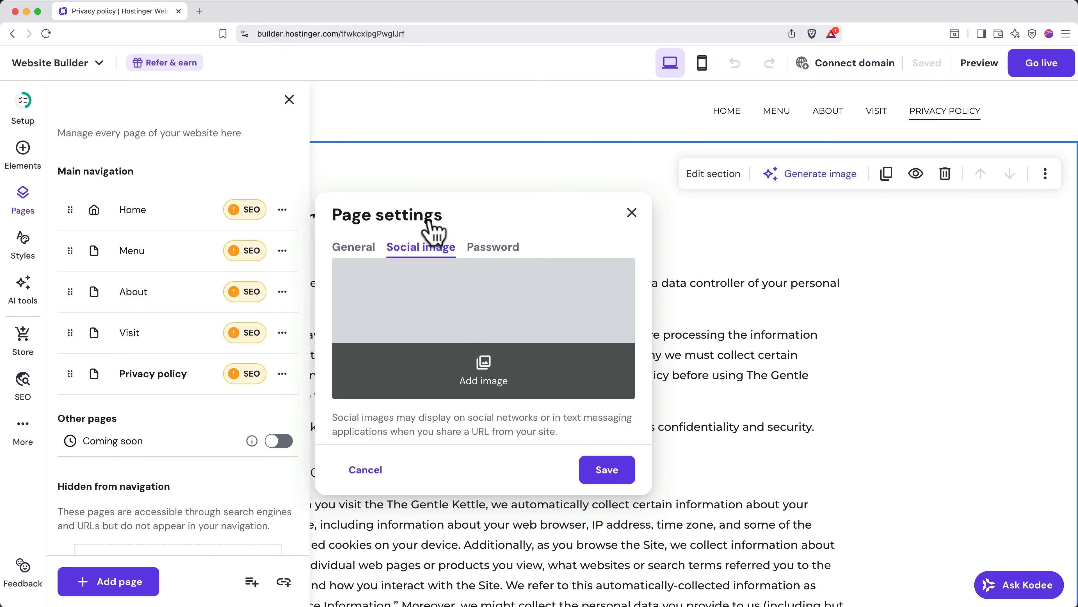
pyautogui.click(493, 250)
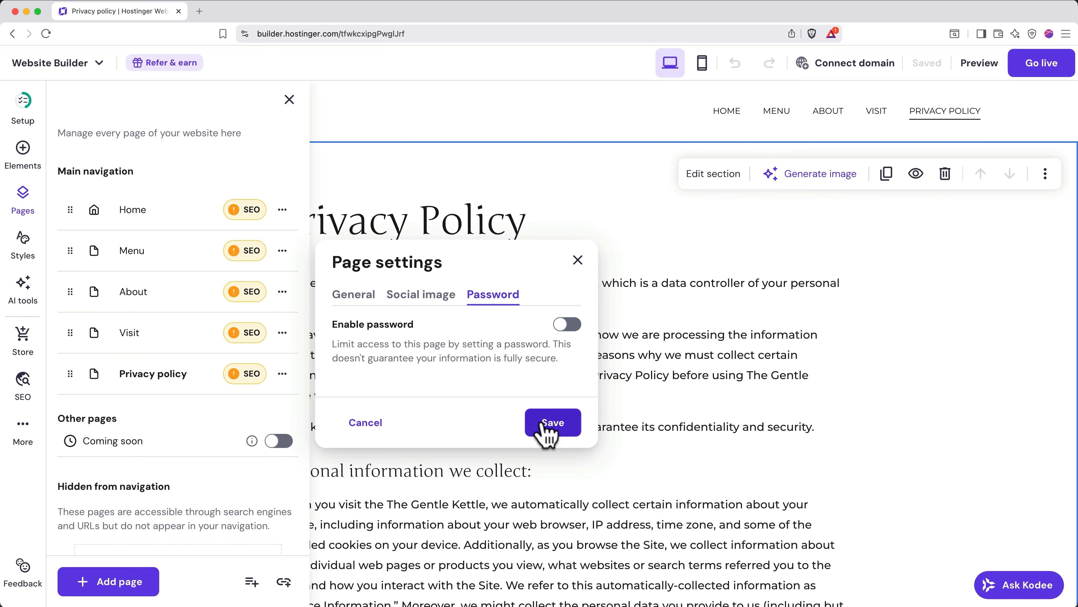
pyautogui.click(547, 429)
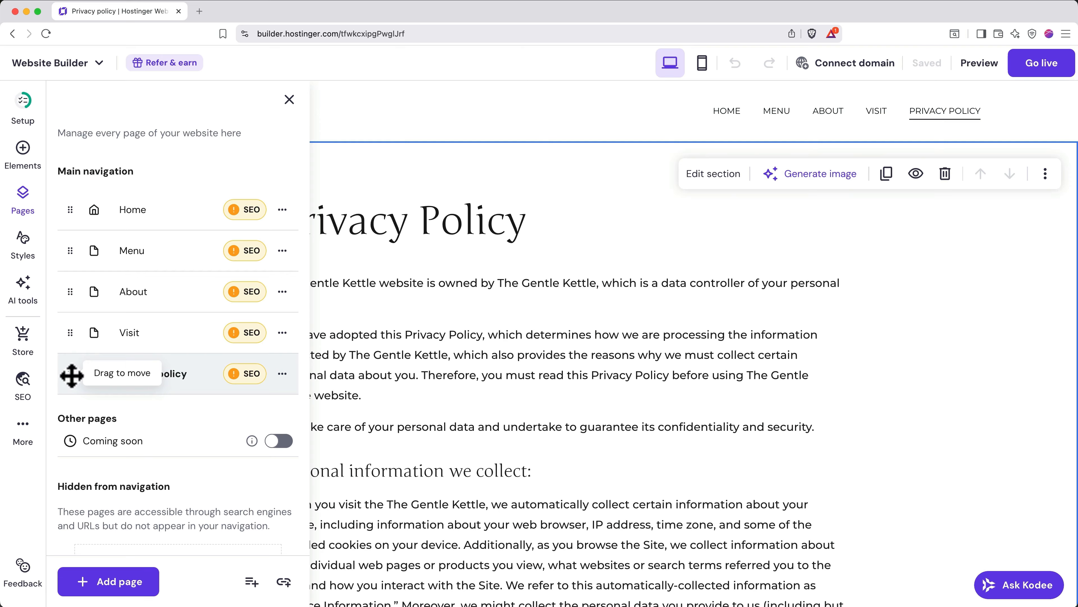
# Move the Privacy policy page after Menu, nest it under Menu, then hide it from navigation
pyautogui.moveTo(71, 374); pyautogui.dragTo(69, 281)
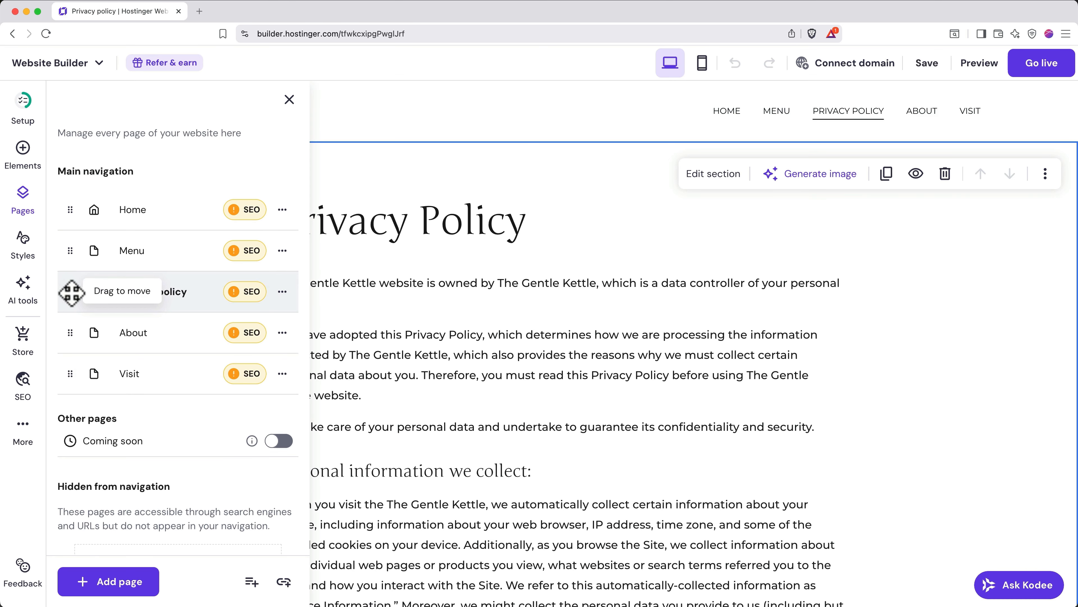
pyautogui.moveTo(71, 293); pyautogui.dragTo(133, 290)
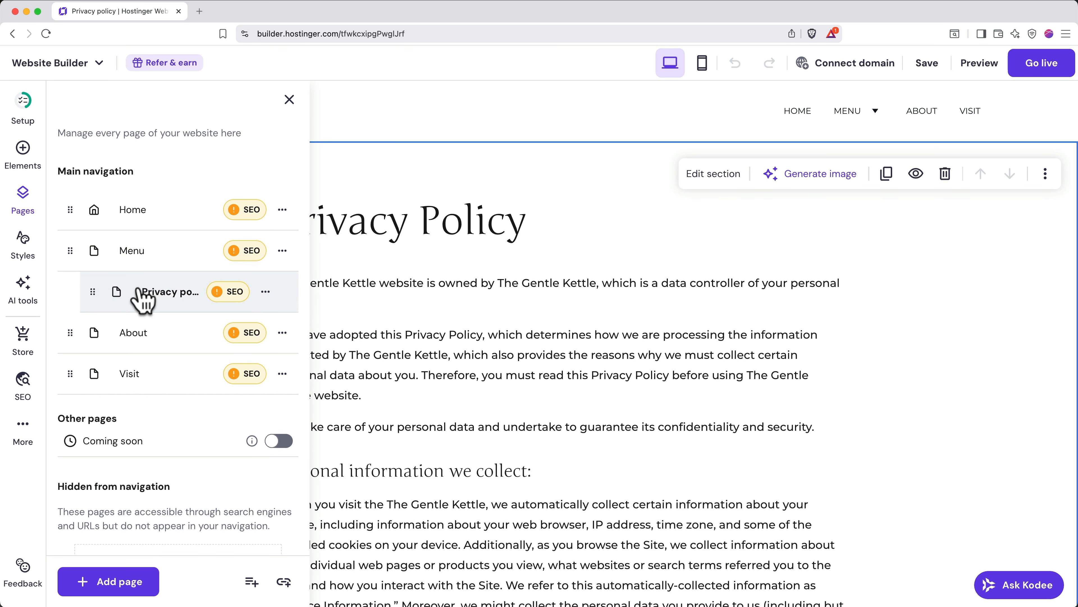
pyautogui.scroll(-3, 140, 299)
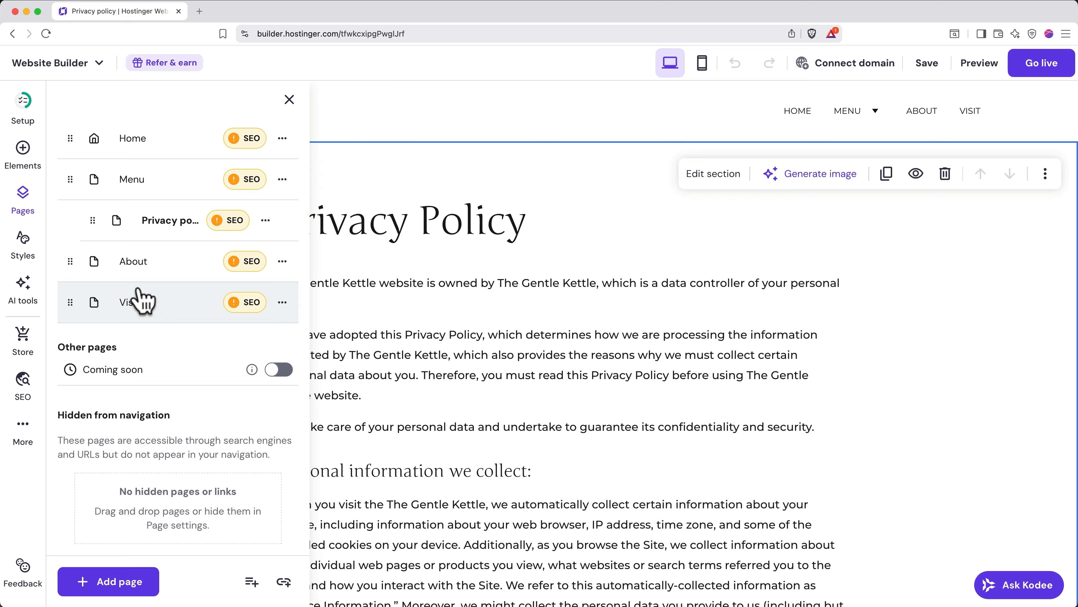
pyautogui.moveTo(92, 220); pyautogui.dragTo(87, 472)
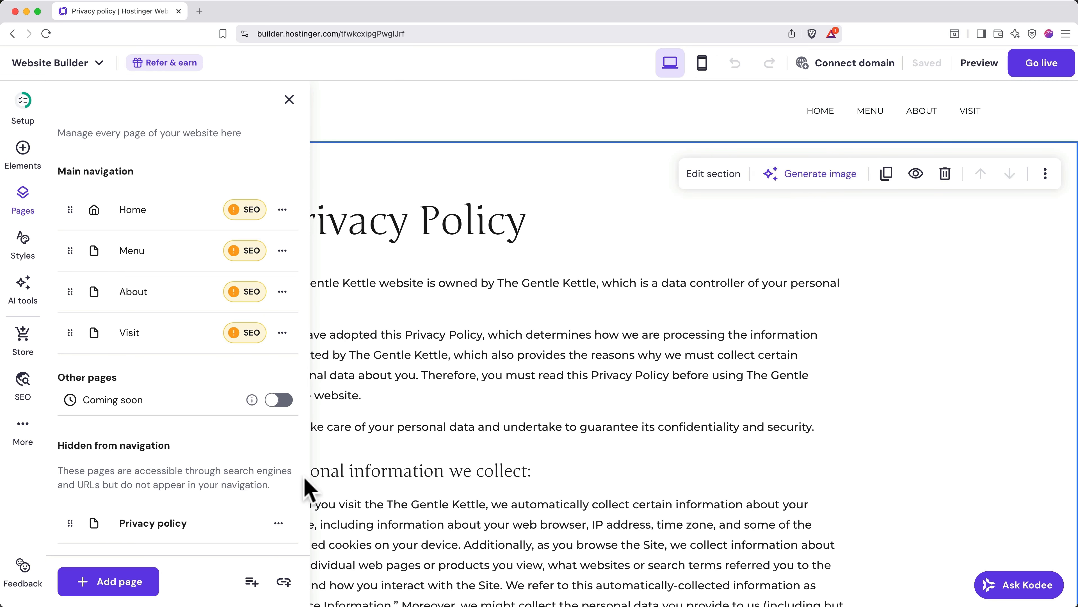
# Delete the Privacy policy page and confirm the deletion
pyautogui.click(278, 523)
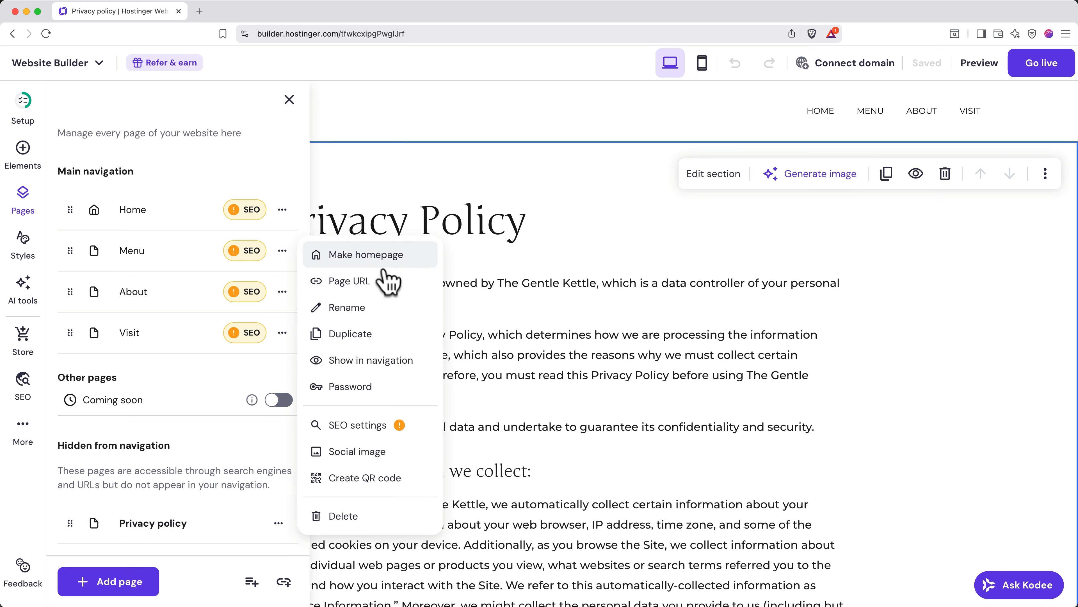
pyautogui.click(374, 517)
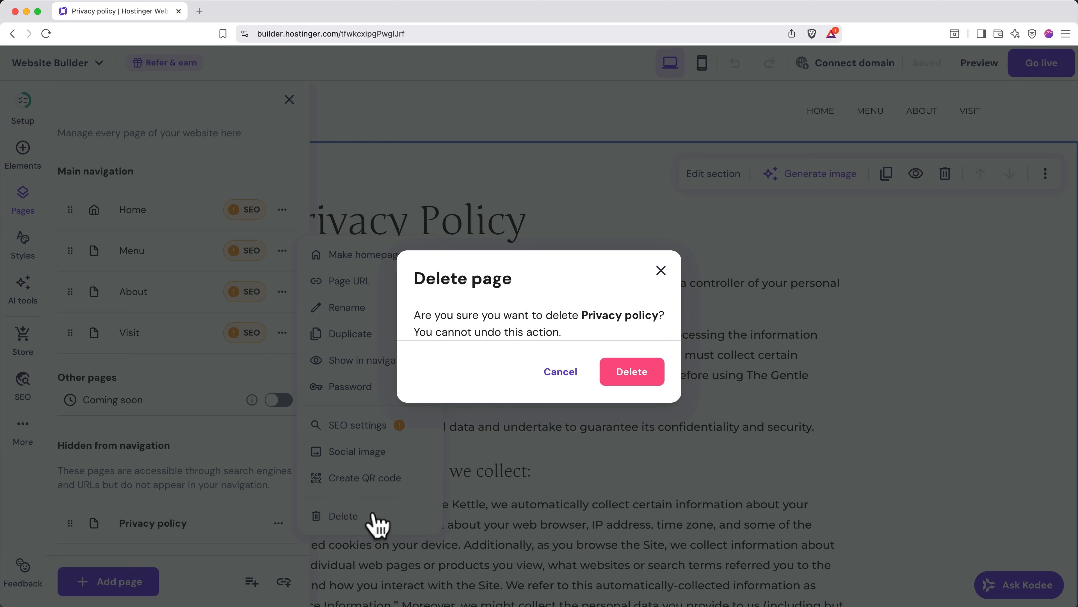
pyautogui.click(631, 374)
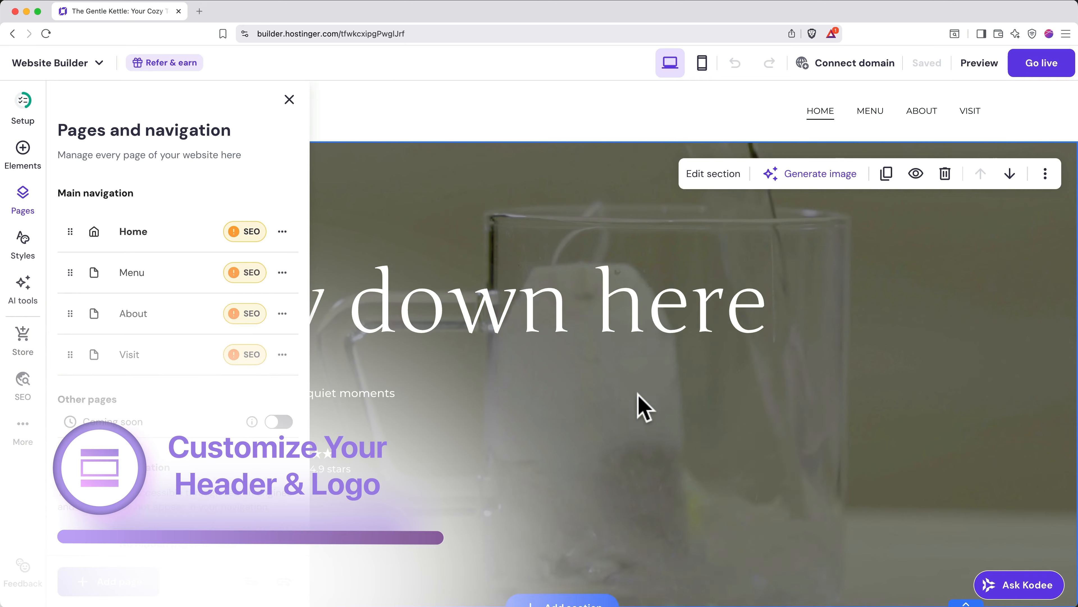
# Launch 'Use AI to create a unique logo' from the header's Logo settings
pyautogui.click(623, 115)
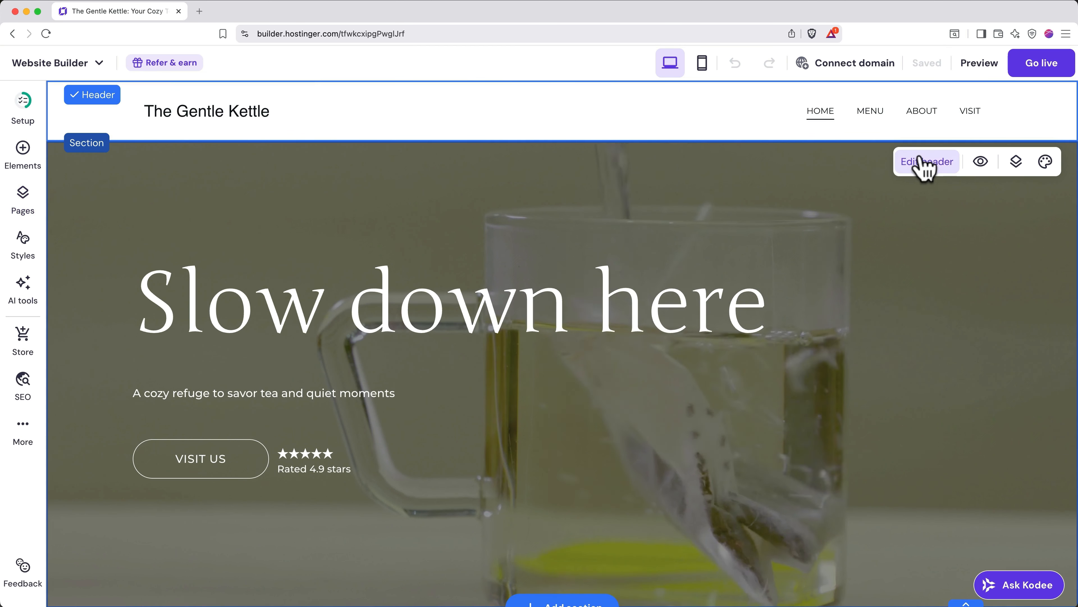
pyautogui.click(928, 165)
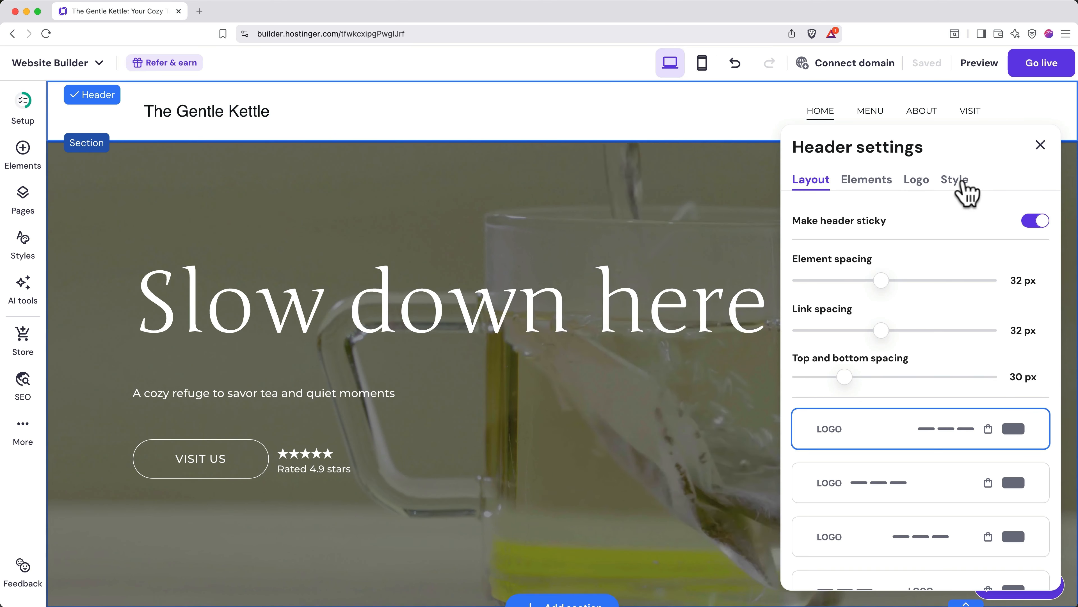
pyautogui.click(919, 181)
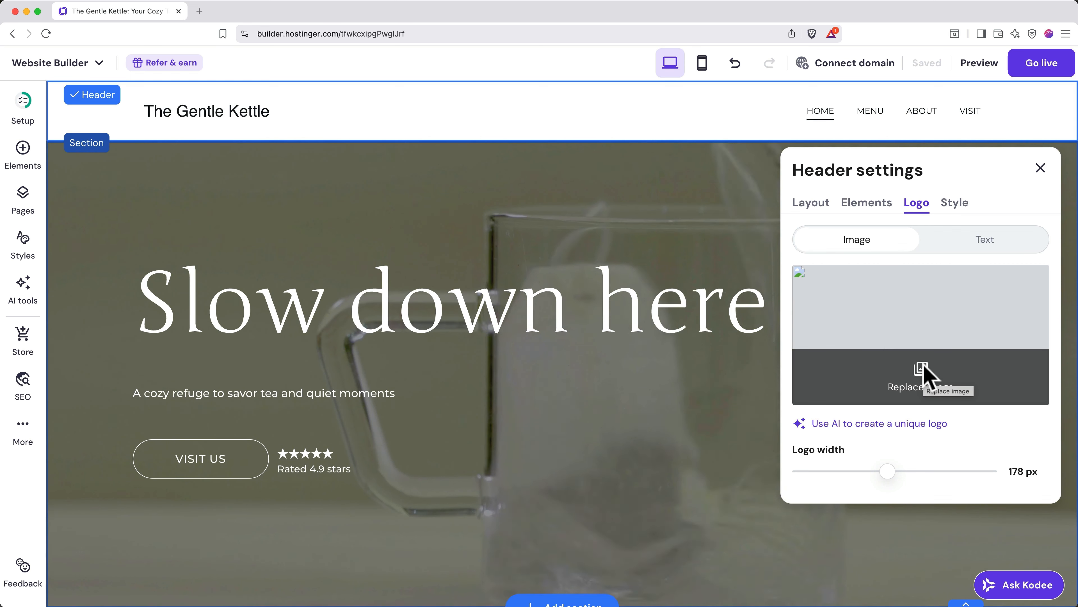
pyautogui.click(905, 425)
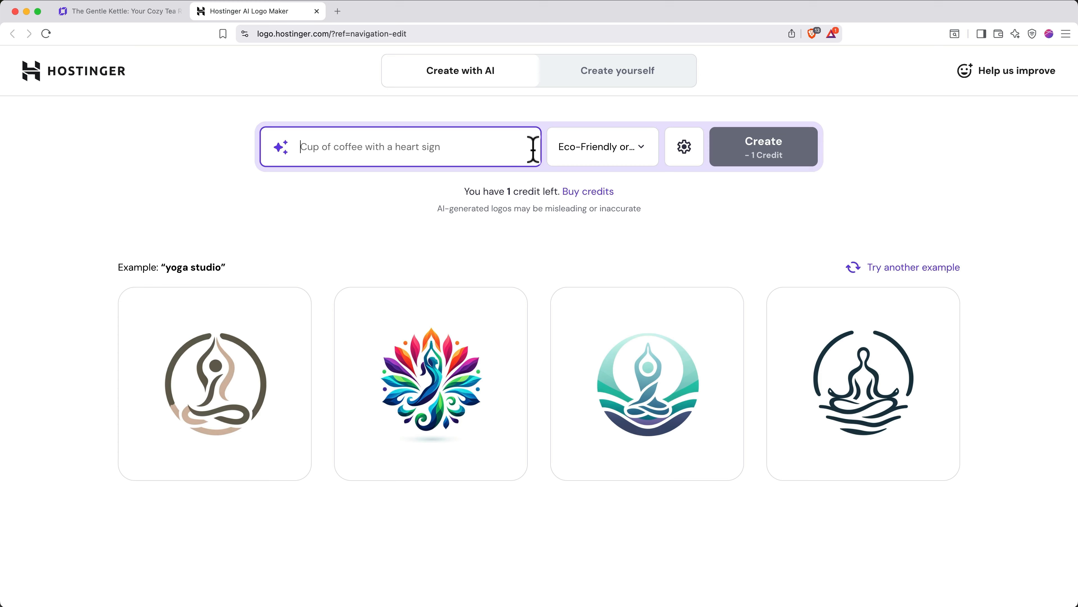
# Generate colourful eco-friendly logos from the prompt 'Logo for The Gentle Kettle, a cozy tea shop in California.'
pyautogui.click(607, 160)
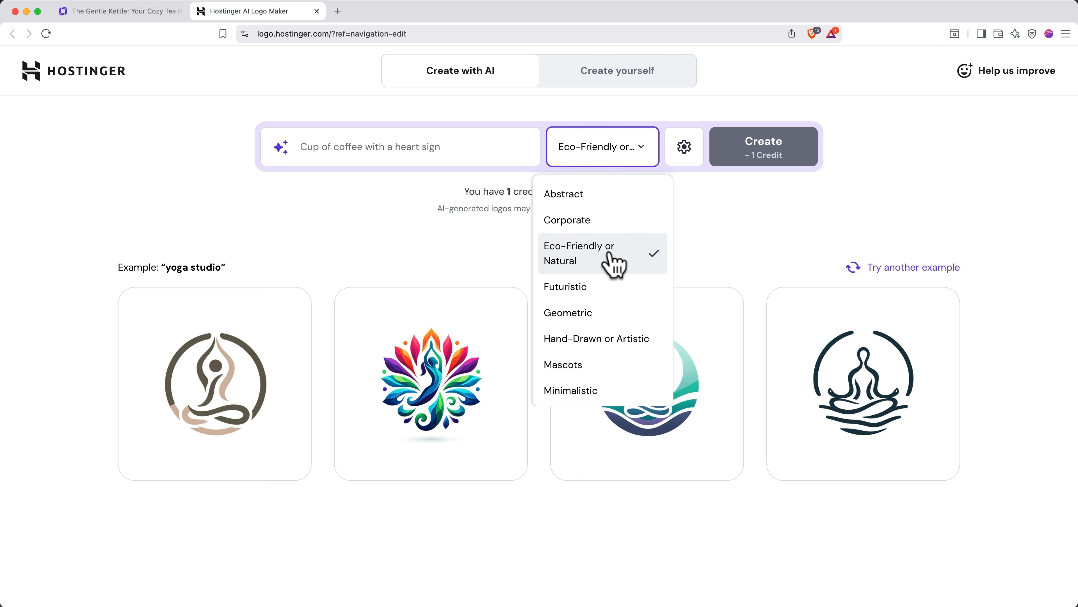
pyautogui.click(685, 149)
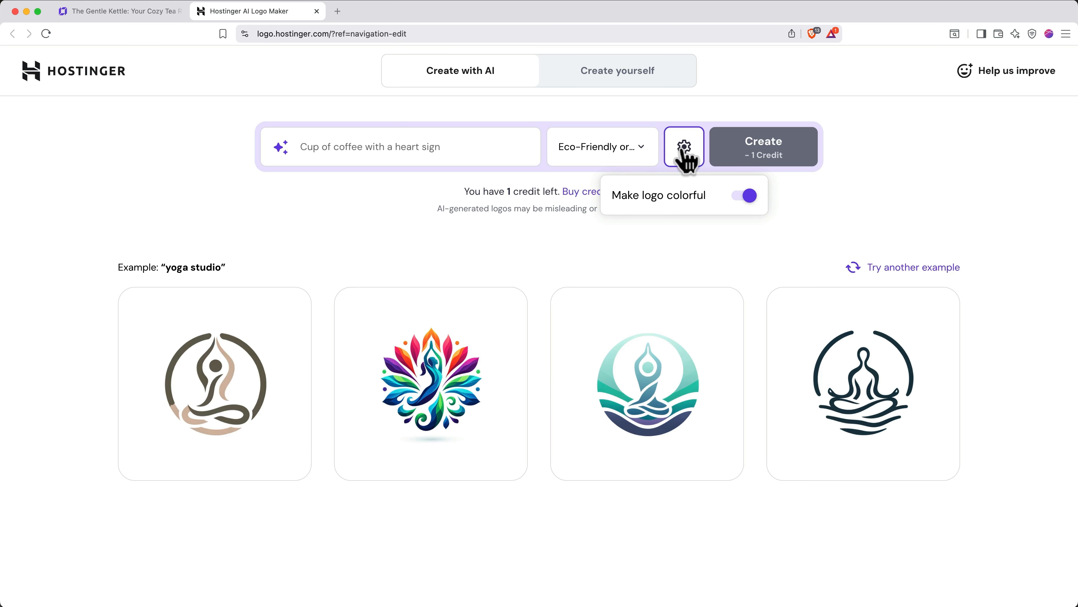
pyautogui.click(675, 155)
pyautogui.click(439, 149)
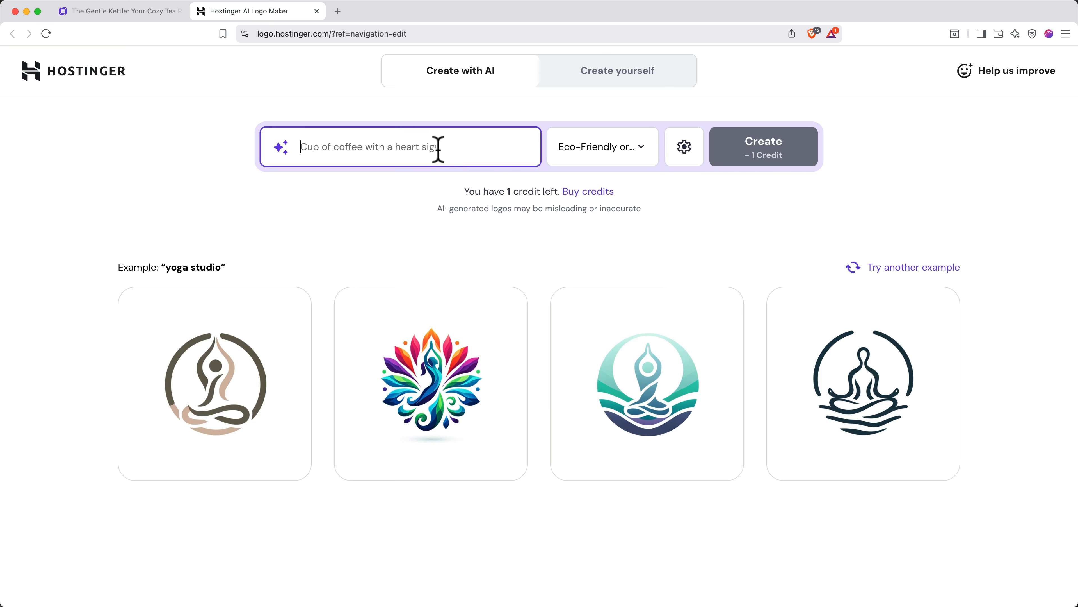
pyautogui.write('Logo for')
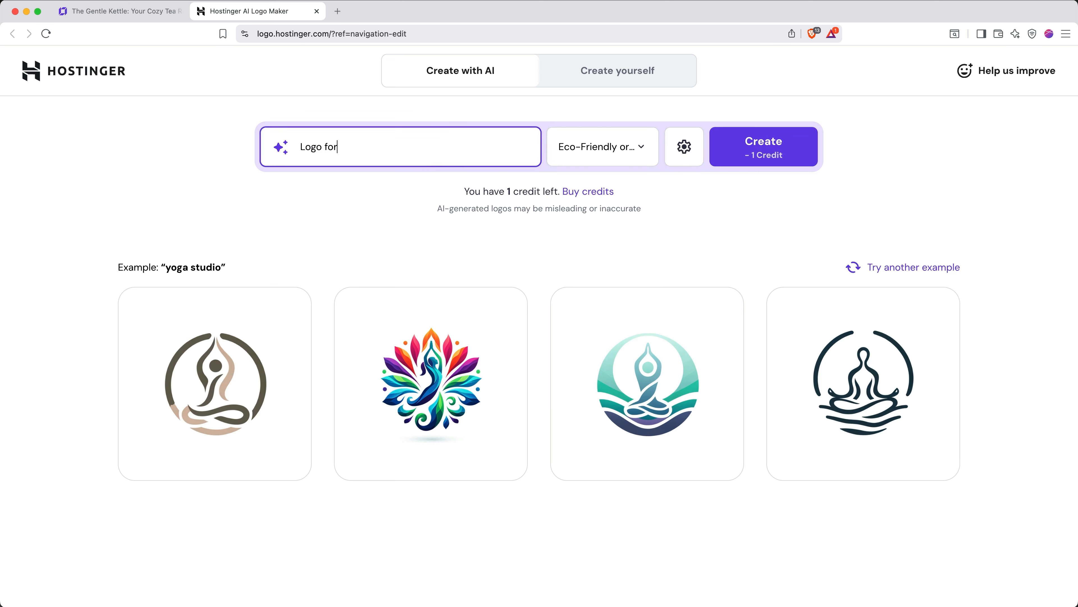
pyautogui.write(' "The Gentle Kettle", a cozy tea shop in California.')
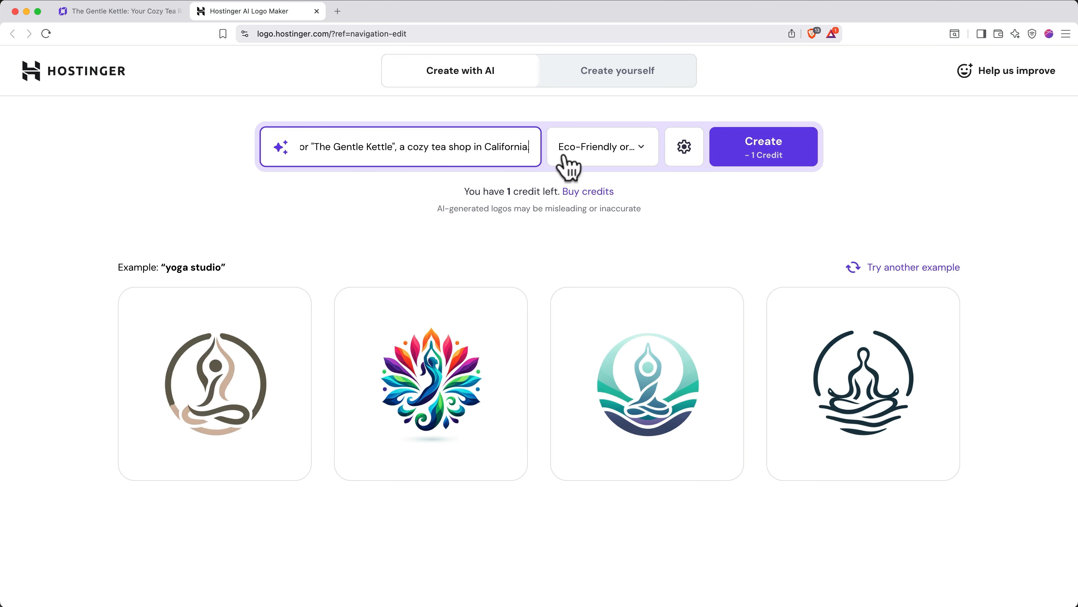
pyautogui.click(758, 158)
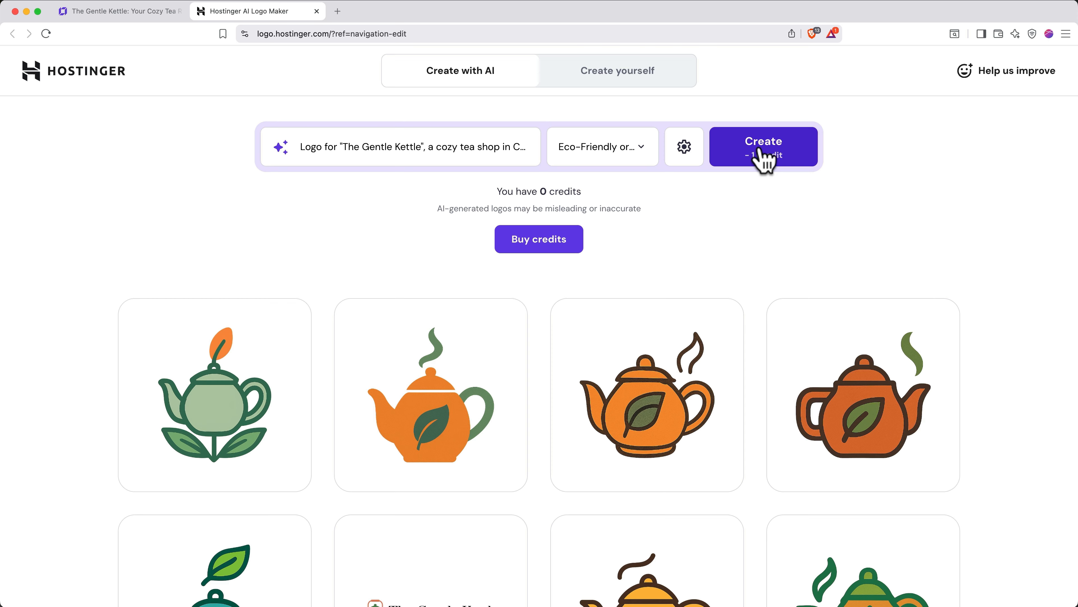
pyautogui.moveTo(866, 392)
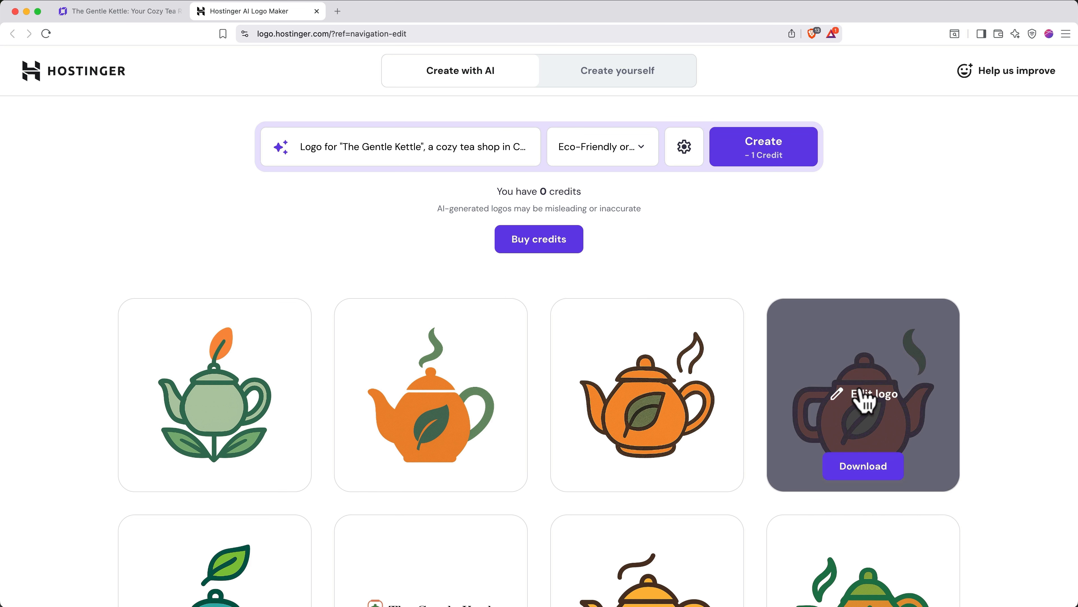
# Edit the orange leaf teapot logo, name it 'The Gentle Kettle', and try a script font
pyautogui.click(864, 397)
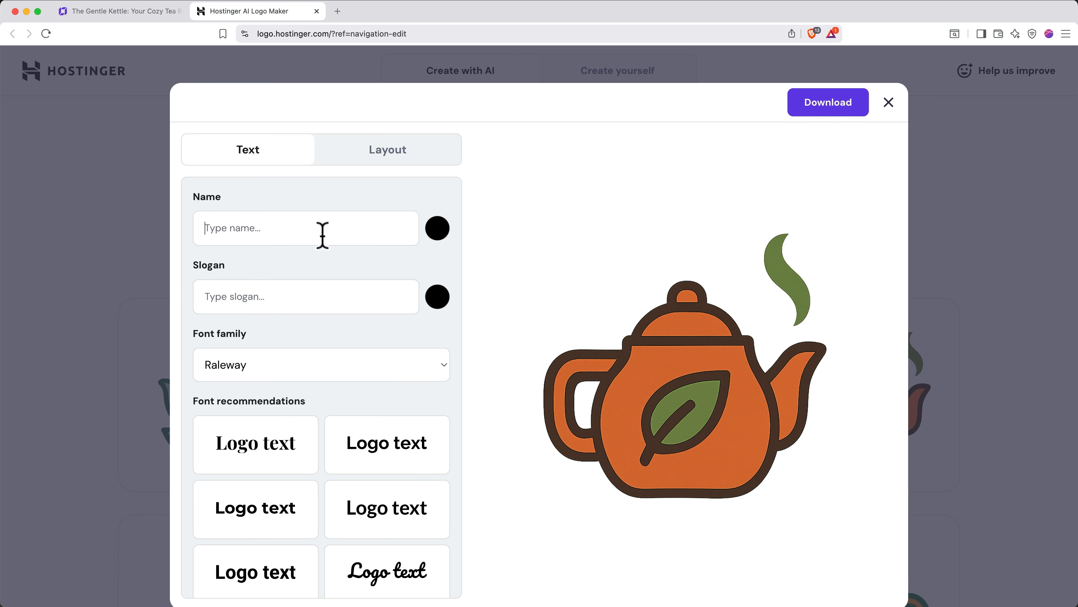
pyautogui.write('The Gentle Kettle')
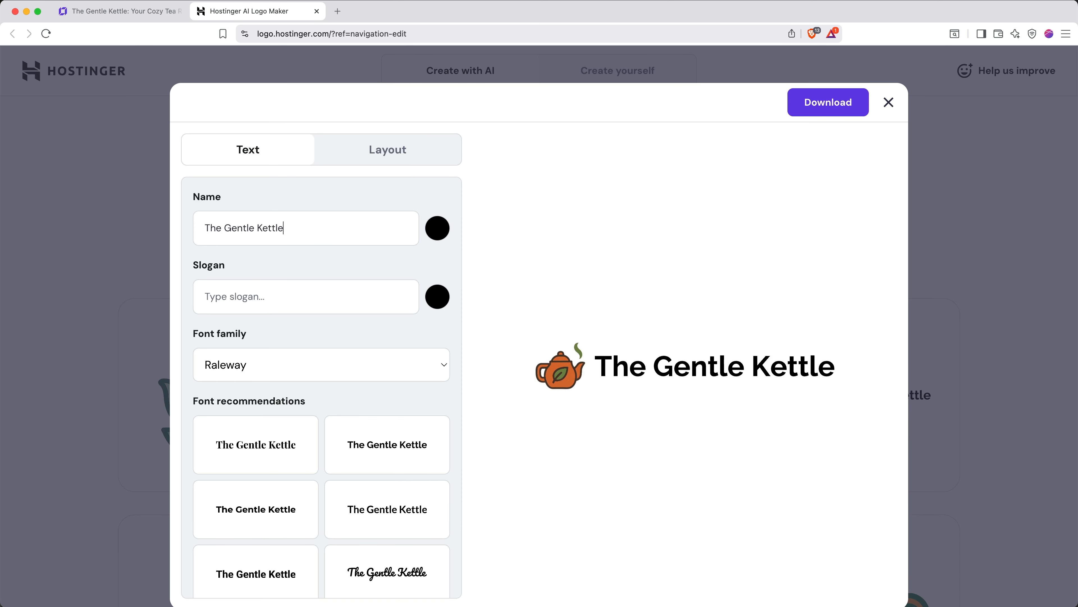
pyautogui.scroll(-10, 355, 410)
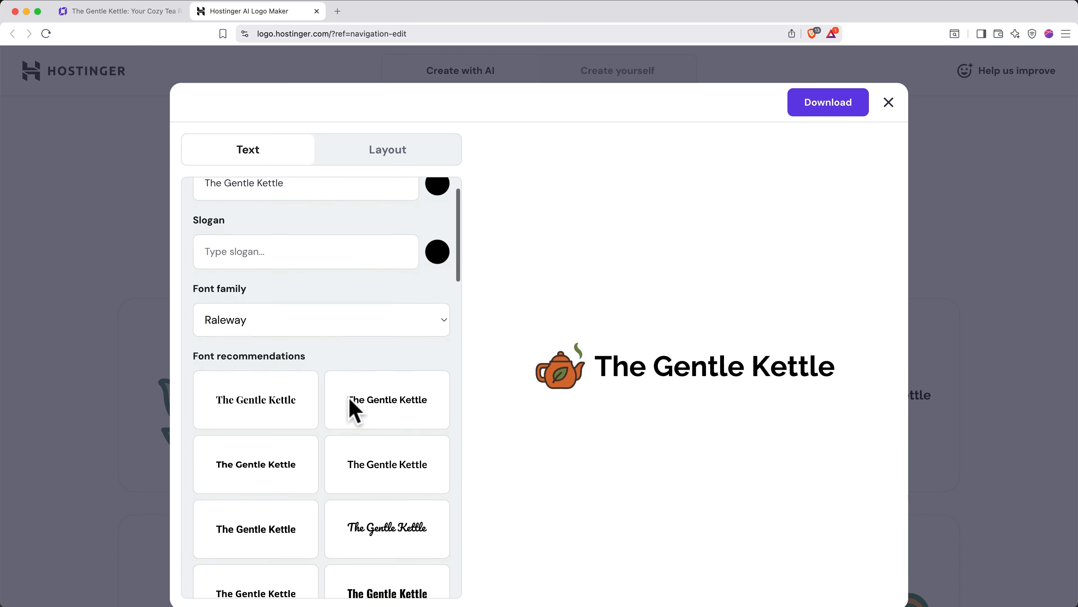
pyautogui.scroll(-1, 355, 410)
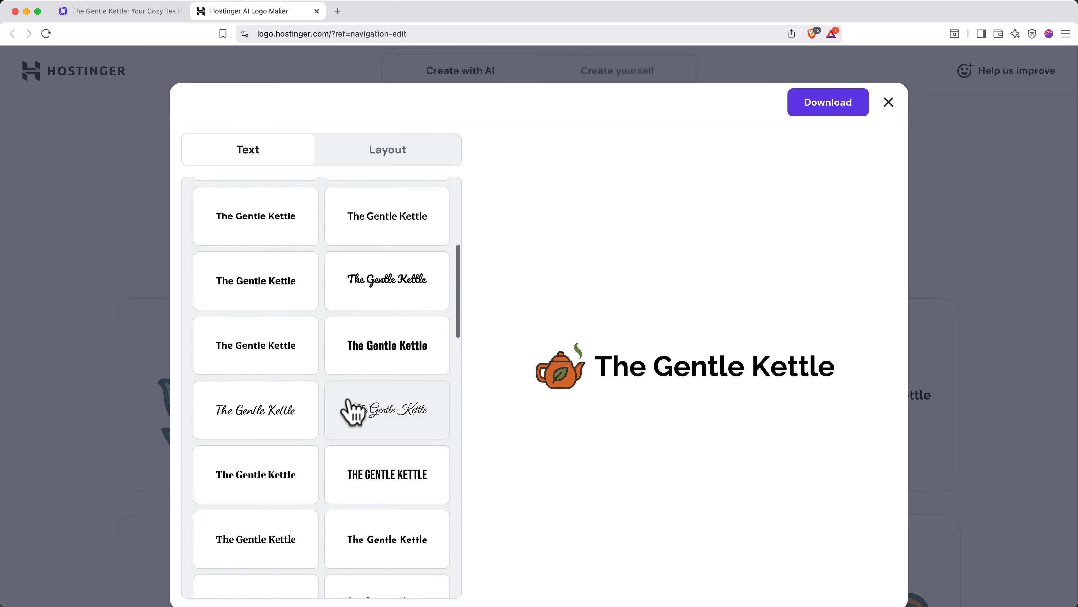
pyautogui.click(368, 414)
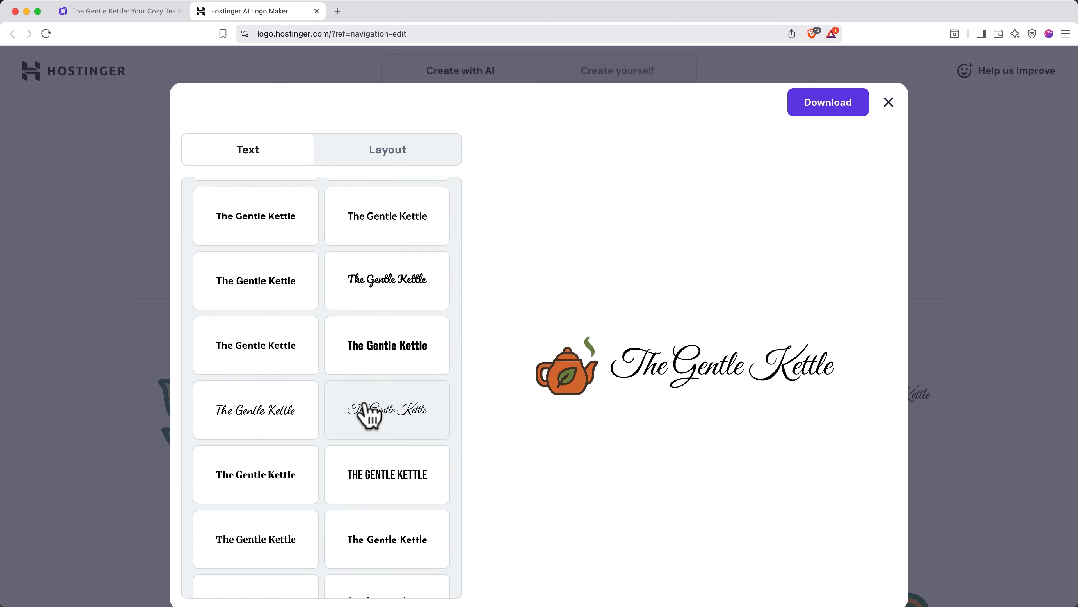
pyautogui.scroll(10, 368, 415)
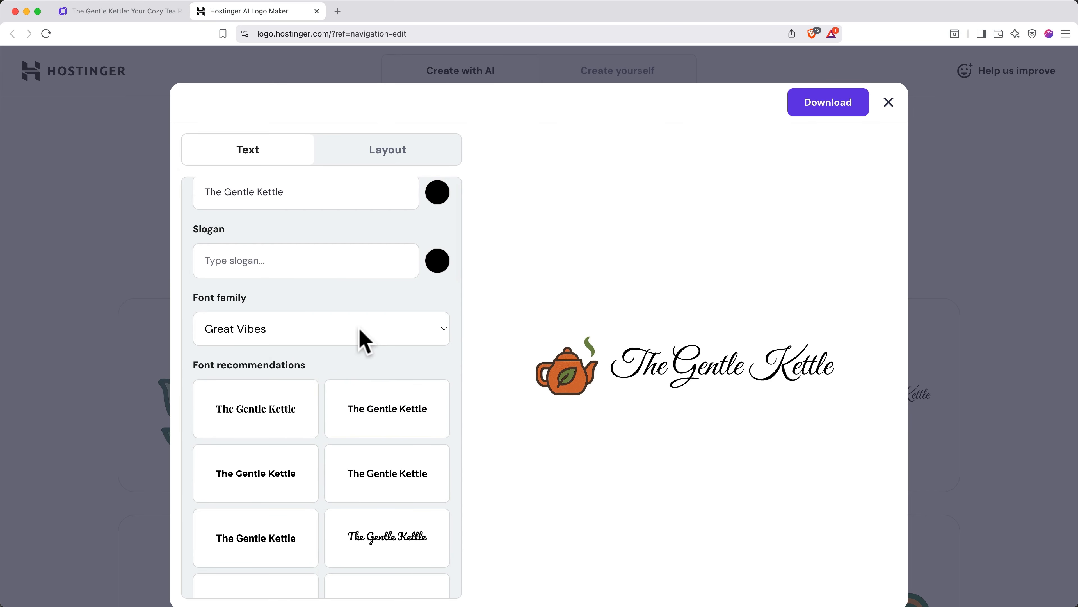
# Set the logo name's font family to Junge
pyautogui.click(364, 342)
pyautogui.scroll(-15, 359, 328)
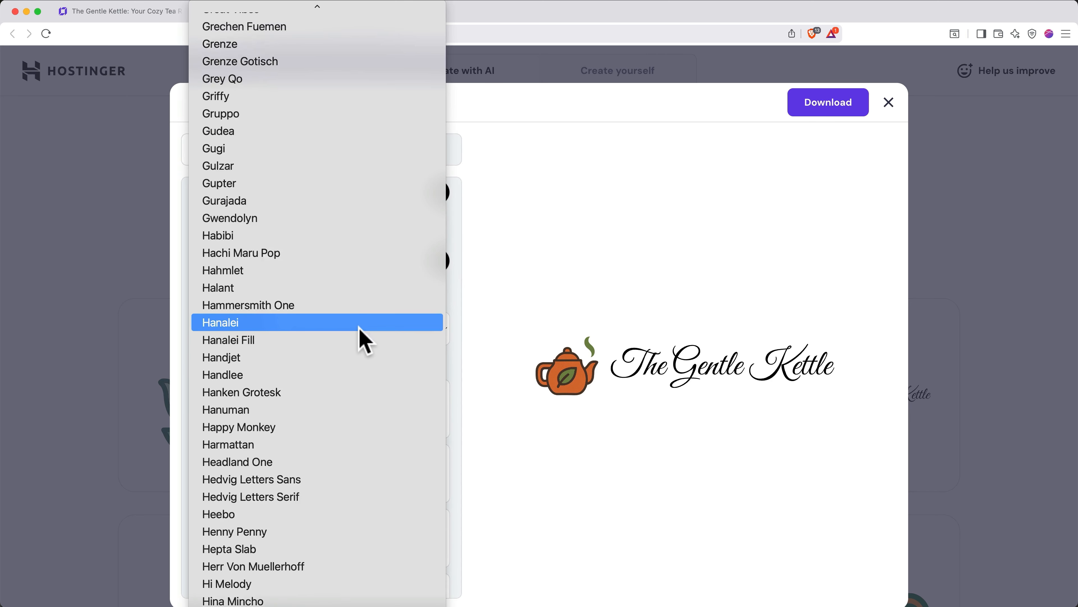
pyautogui.scroll(-15, 359, 328)
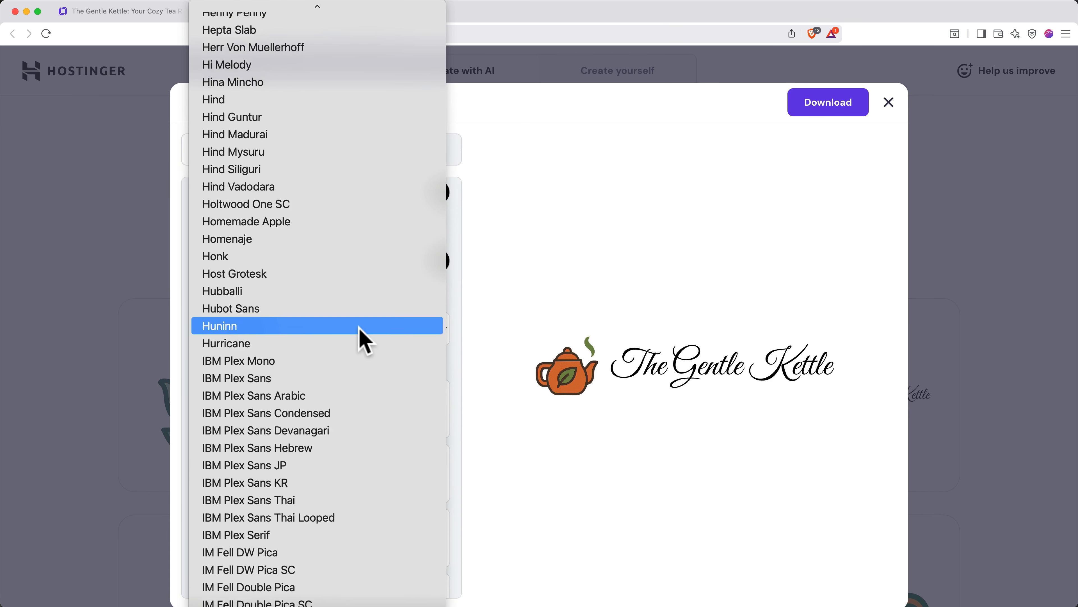
pyautogui.scroll(-15, 359, 328)
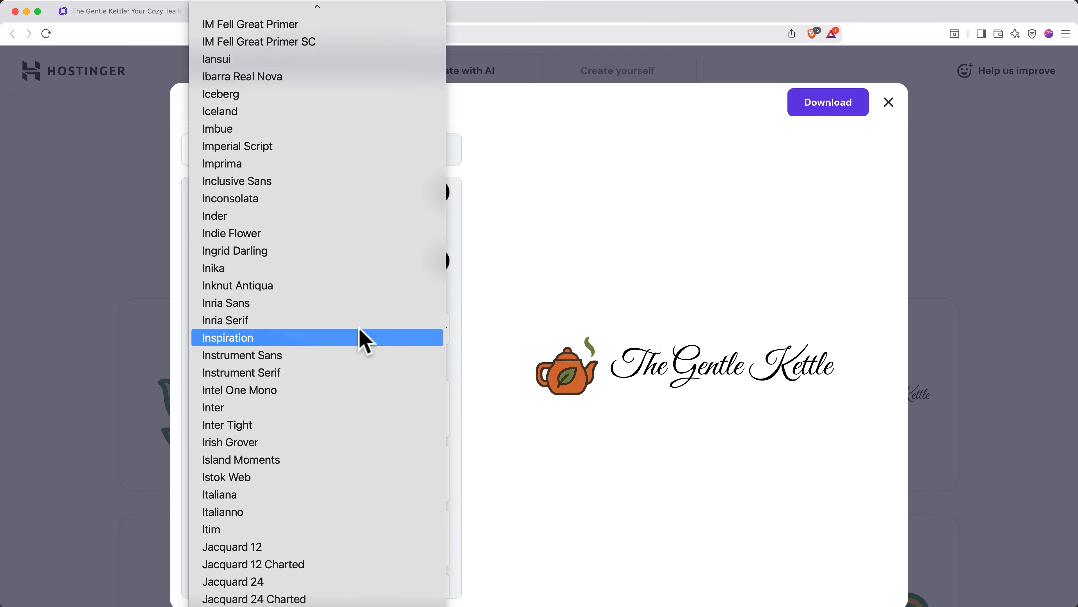
pyautogui.scroll(-15, 359, 329)
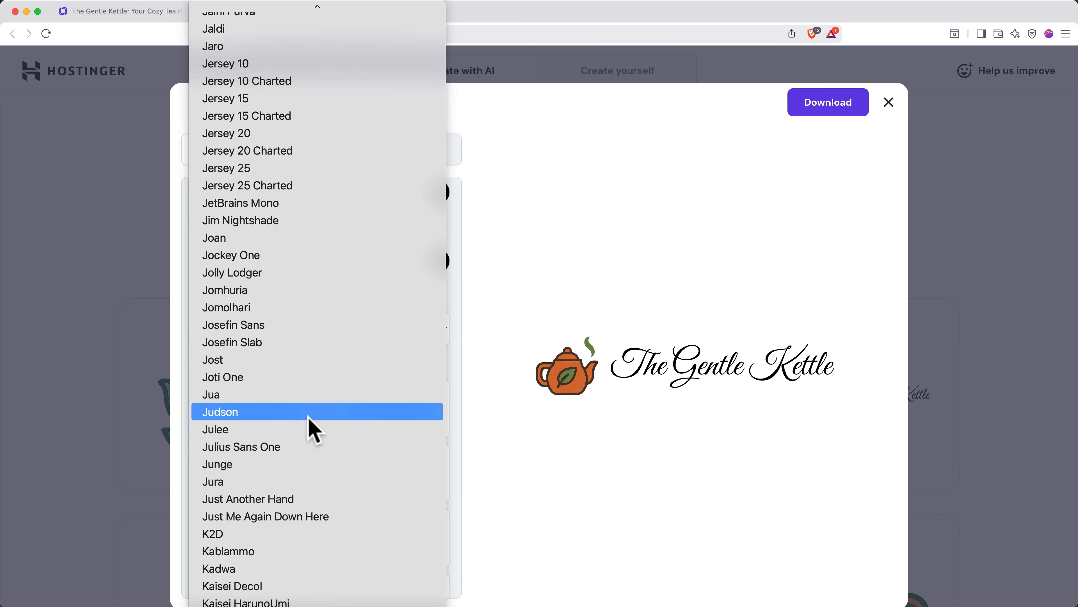
pyautogui.click(296, 465)
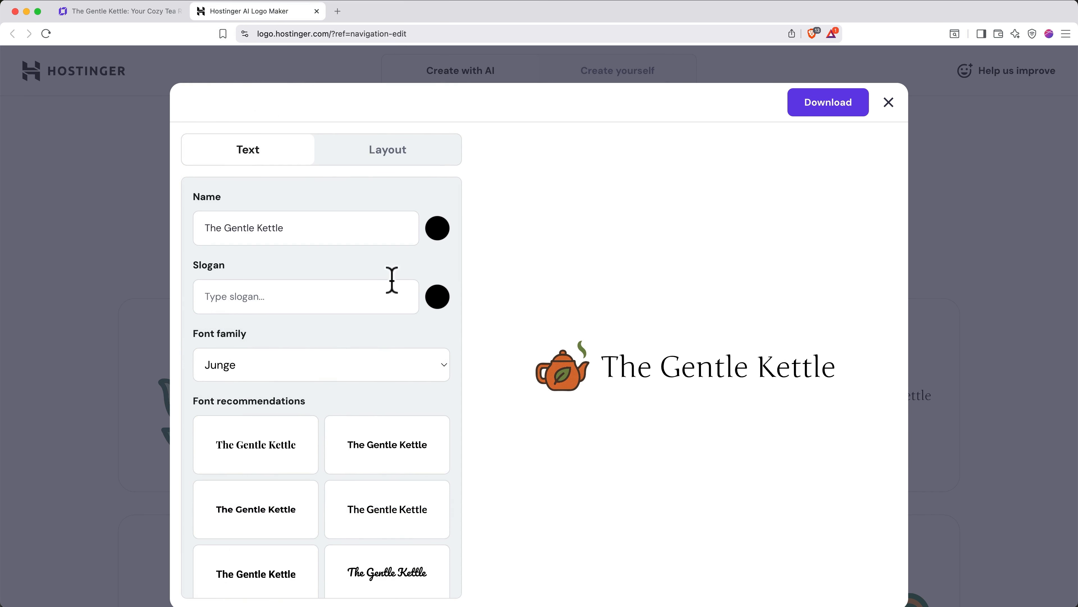
pyautogui.click(403, 162)
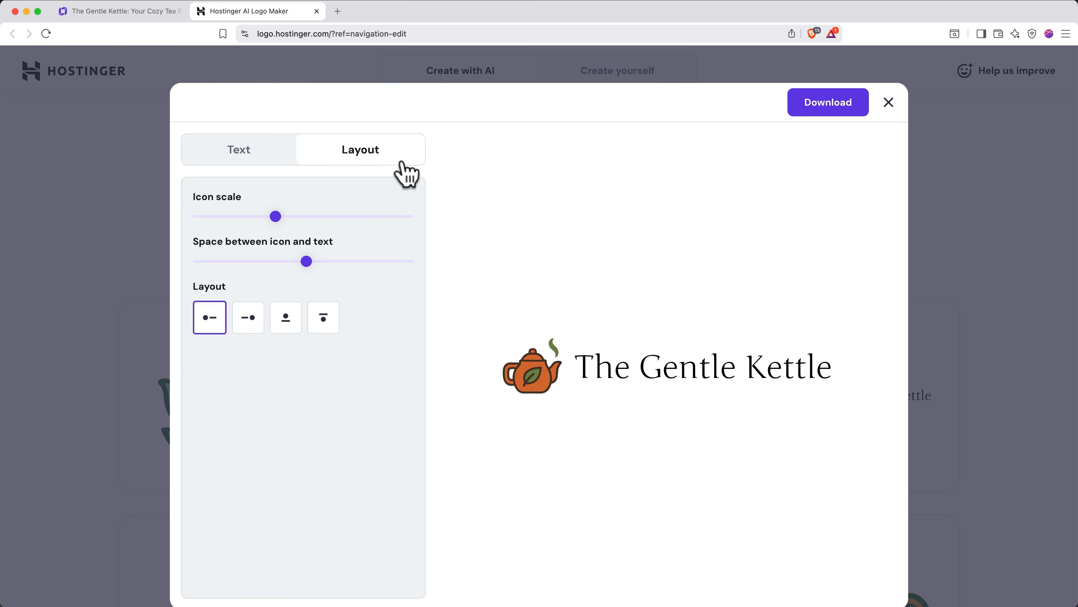
# Compare the layout options, keep the teapot left of the text with a tighter gap, and download the logo
pyautogui.moveTo(275, 219)
pyautogui.mouseDown()
pyautogui.moveTo(293, 219)
pyautogui.moveTo(258, 218)
pyautogui.moveTo(274, 221)
pyautogui.mouseUp()
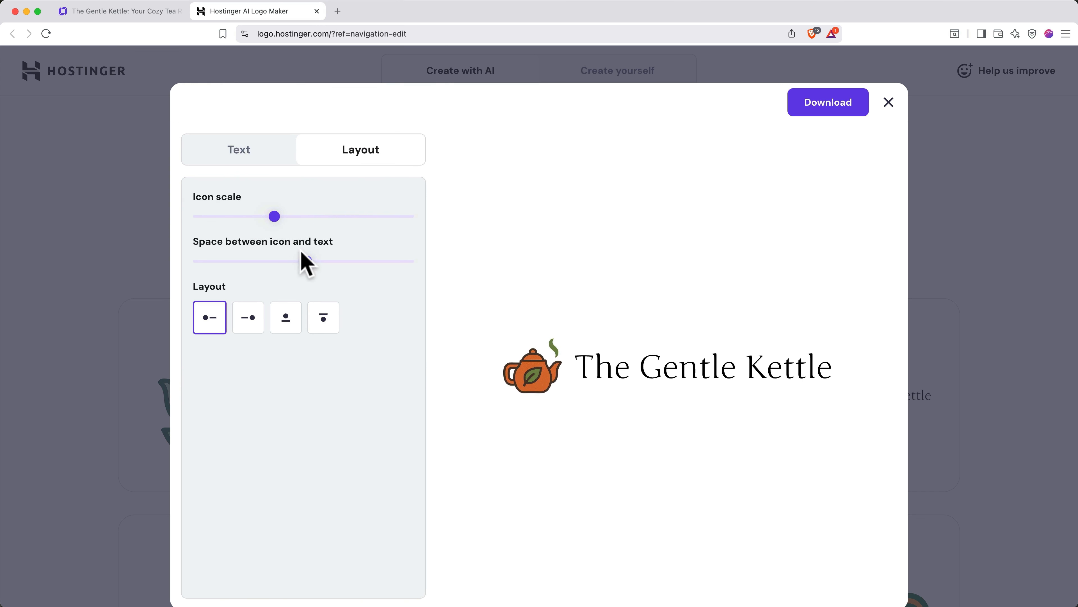
pyautogui.moveTo(307, 261)
pyautogui.mouseDown()
pyautogui.moveTo(296, 261)
pyautogui.moveTo(340, 261)
pyautogui.moveTo(310, 261)
pyautogui.mouseUp()
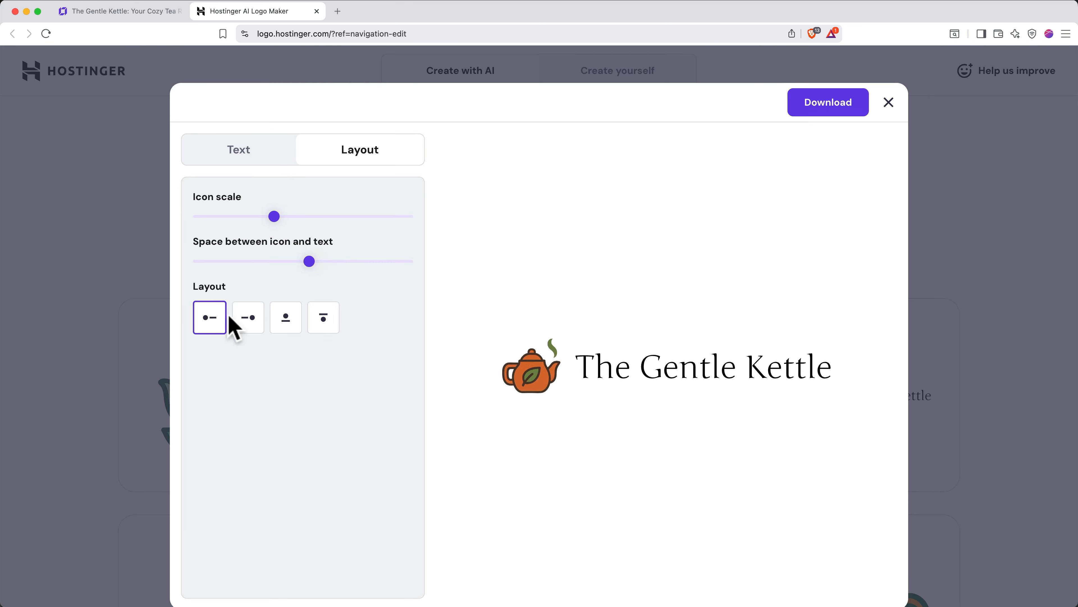
pyautogui.click(247, 319)
pyautogui.click(284, 324)
pyautogui.click(323, 327)
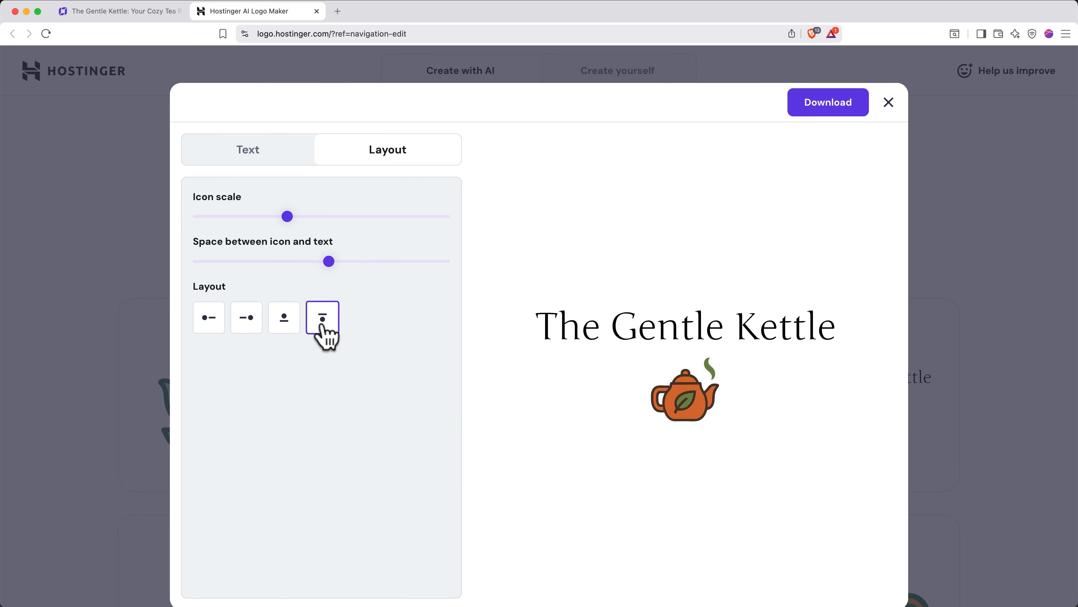
pyautogui.click(210, 326)
pyautogui.moveTo(309, 262); pyautogui.dragTo(303, 262)
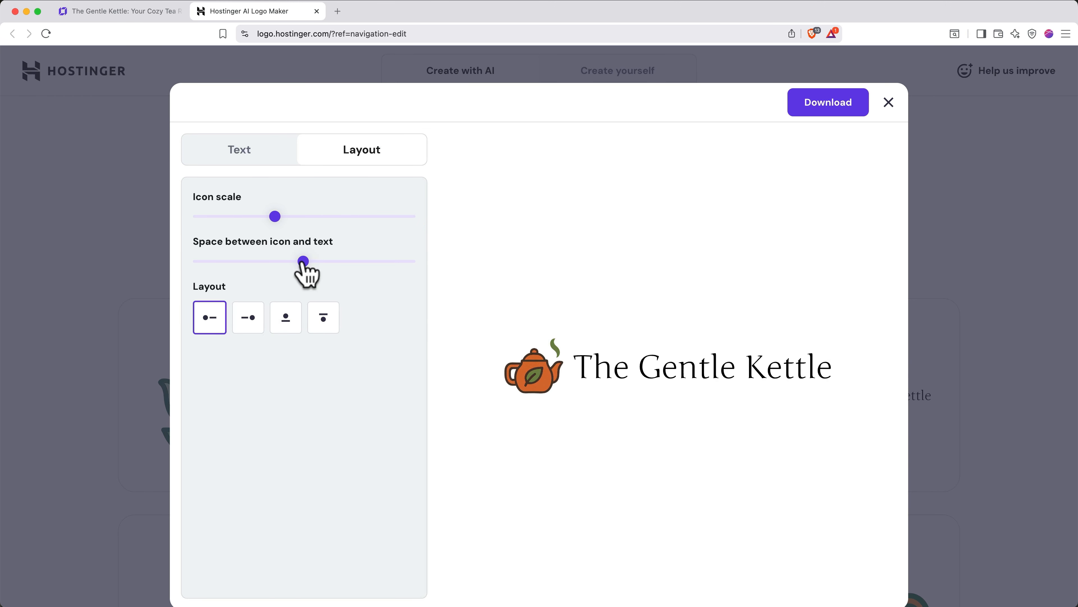
pyautogui.click(822, 111)
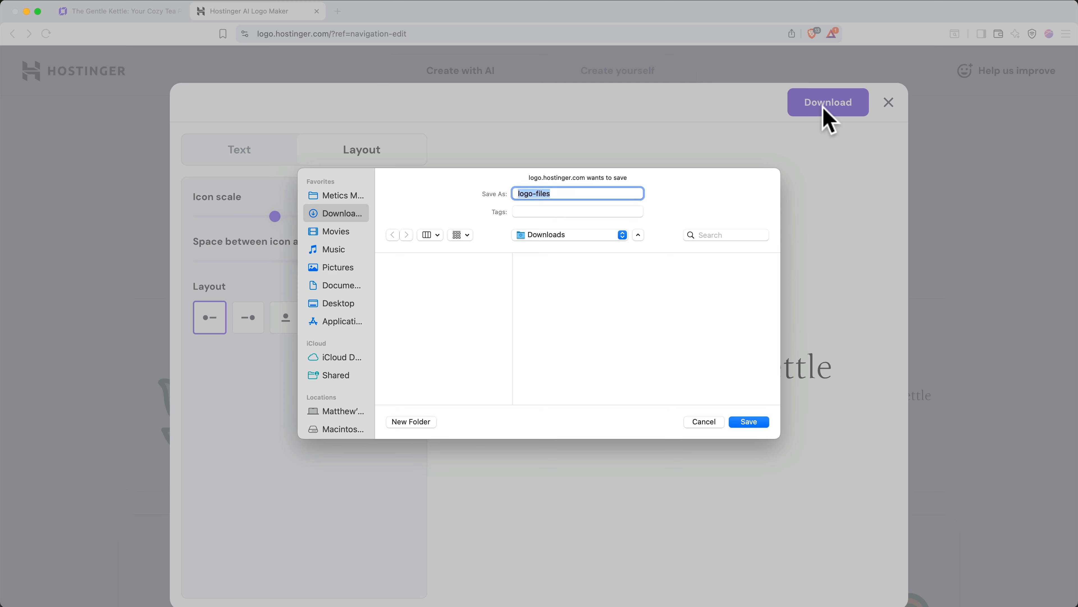
# Save logo-files.zip, reveal it in Finder, and unpack it into the logo-files folder
pyautogui.press('Return')
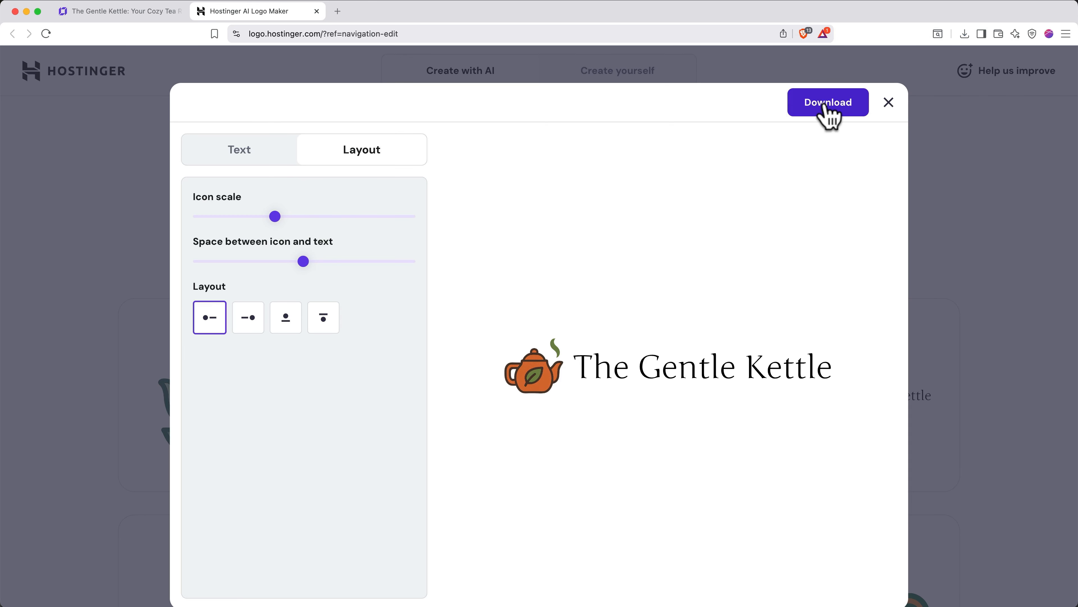
pyautogui.click(965, 35)
pyautogui.click(913, 81)
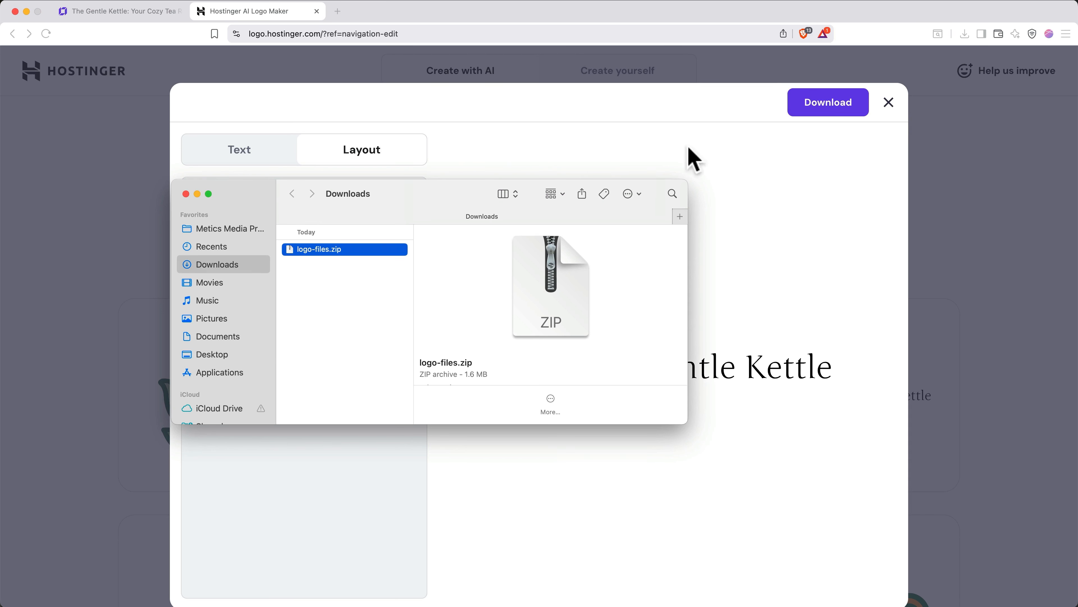
pyautogui.doubleClick(383, 249)
pyautogui.click(384, 249)
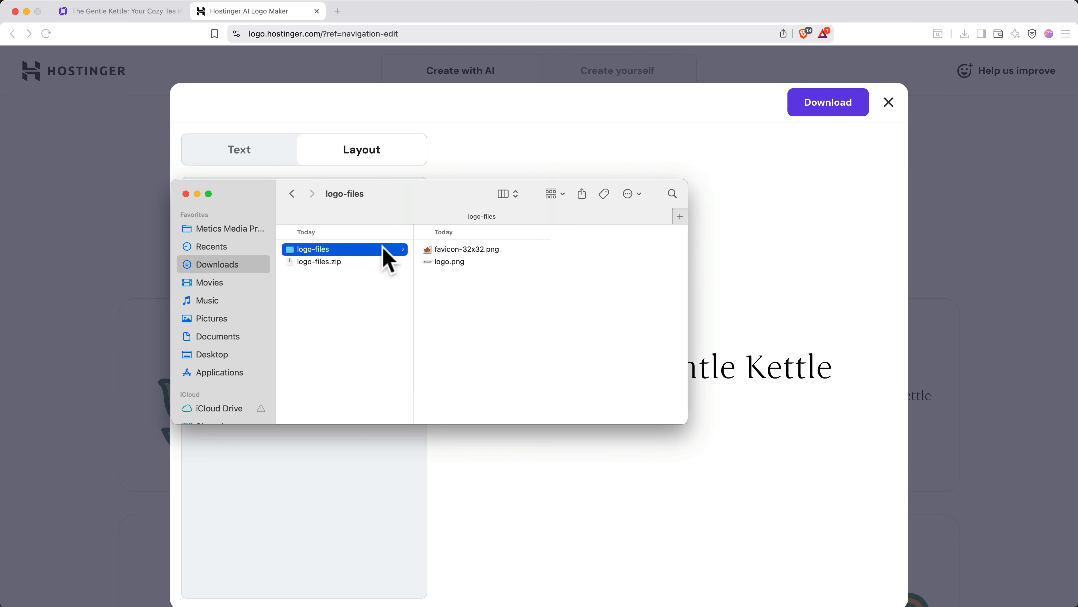
# Preview favicon-32x32.png and logo.png, then close the AI Logo Maker tab
pyautogui.click(452, 249)
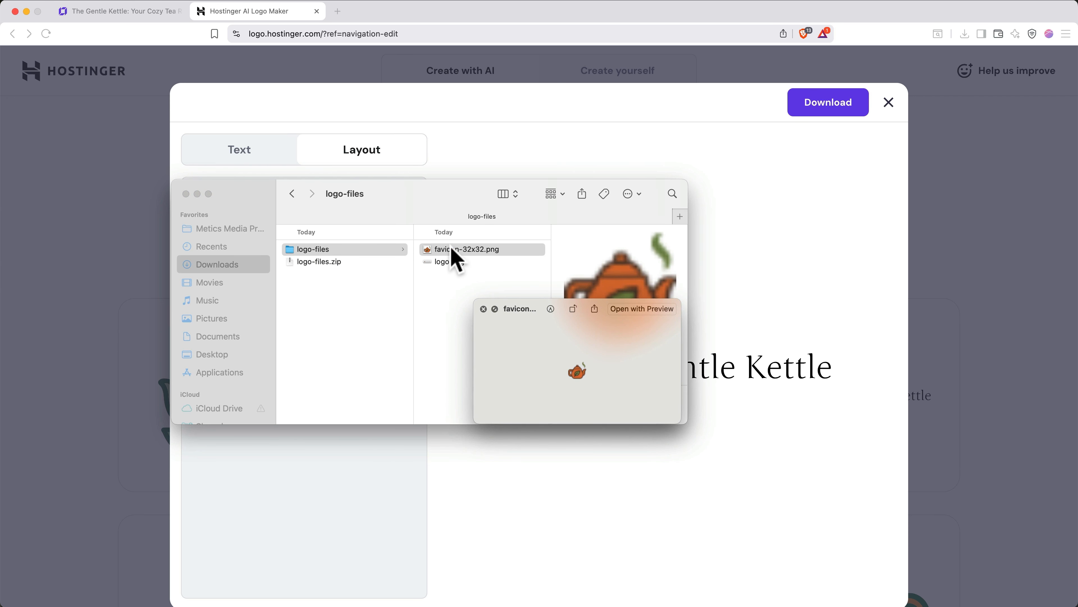
pyautogui.press('Down')
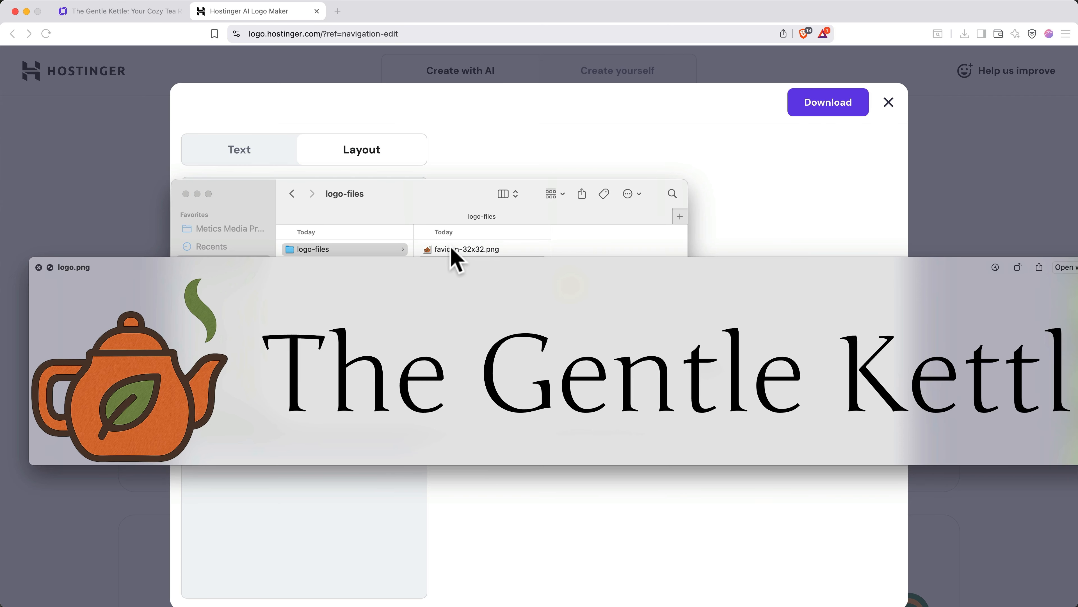
pyautogui.press('space')
pyautogui.click(490, 162)
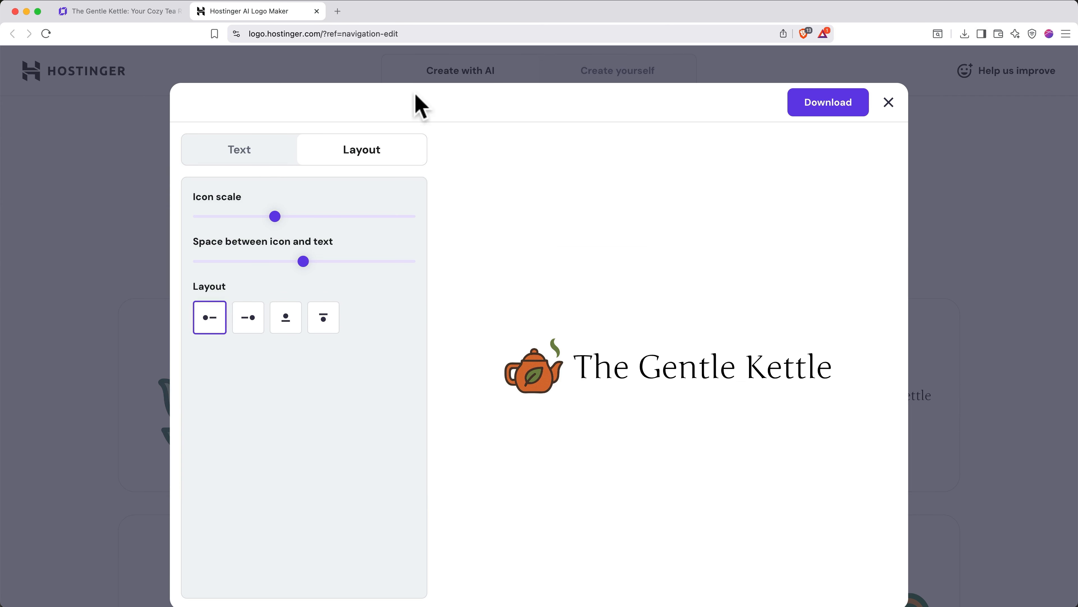
pyautogui.click(316, 11)
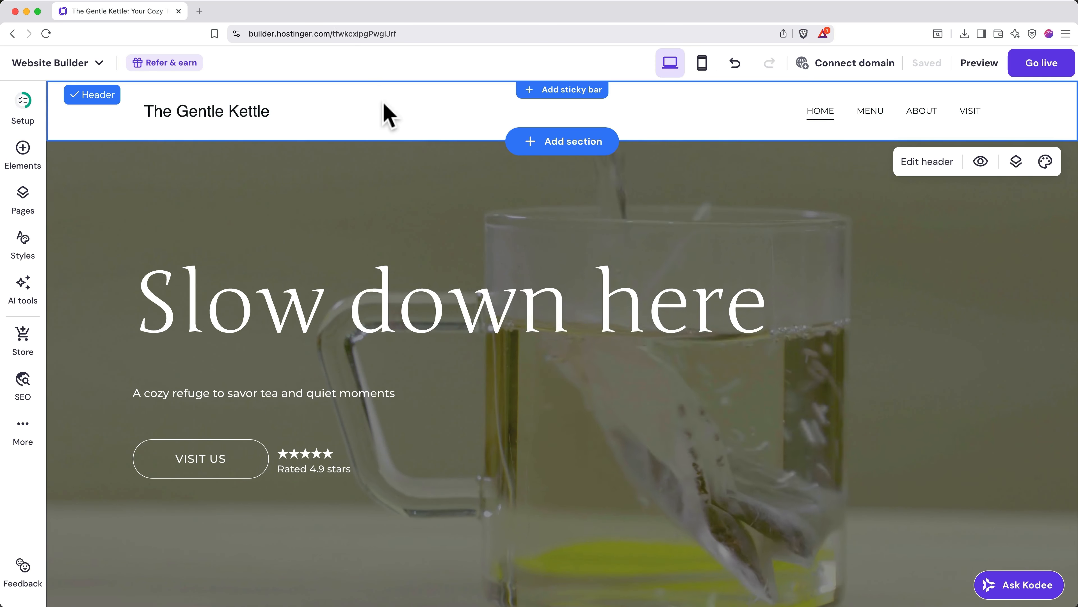
# Upload logo.png from logo-files to replace the header logo image
pyautogui.click(917, 165)
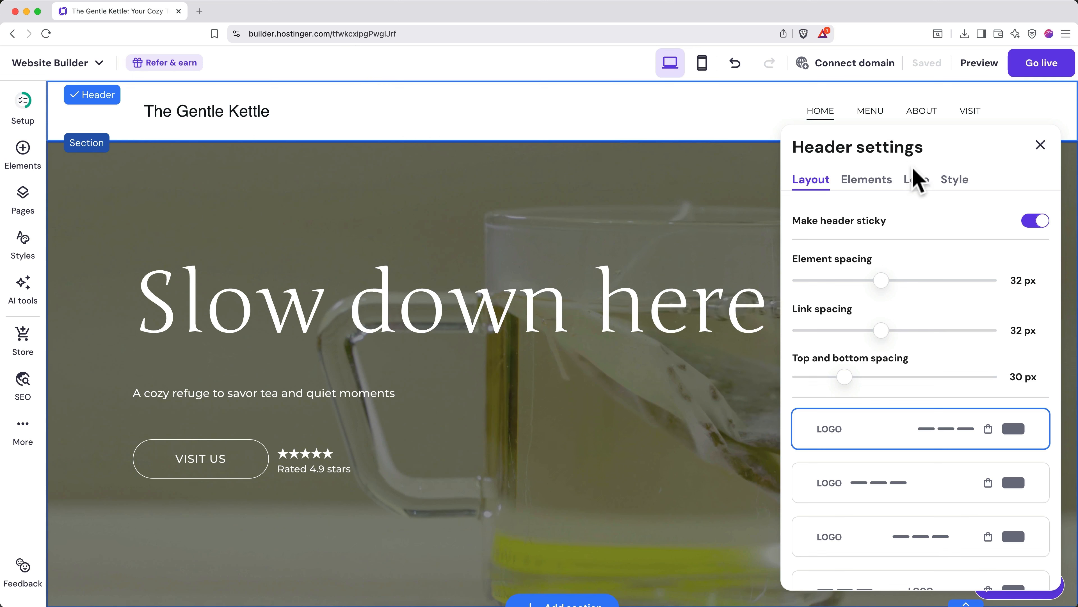
pyautogui.click(917, 180)
pyautogui.click(916, 379)
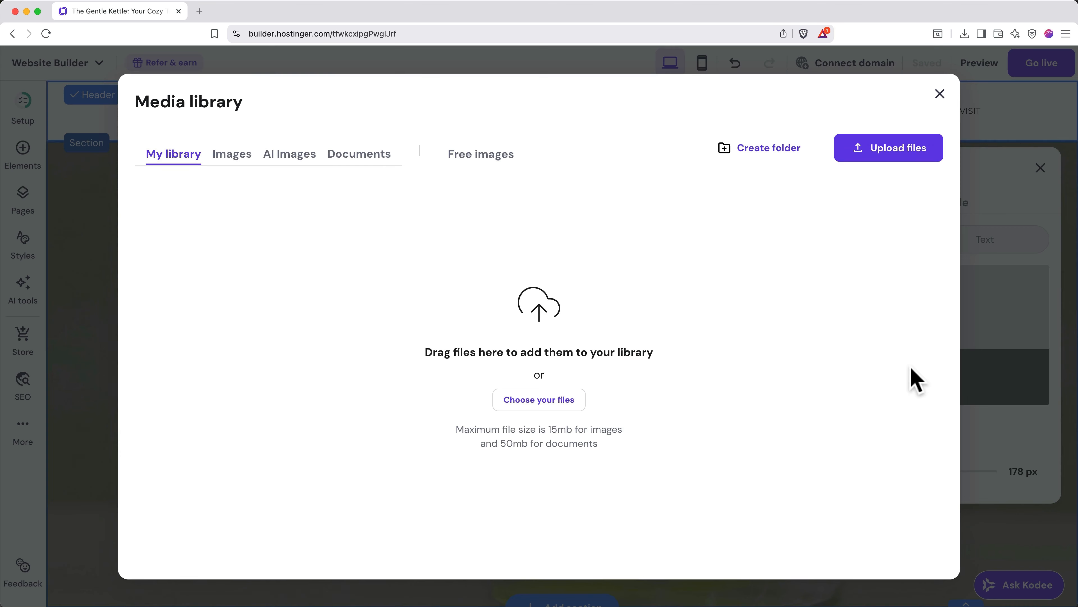
pyautogui.click(539, 399)
pyautogui.click(442, 123)
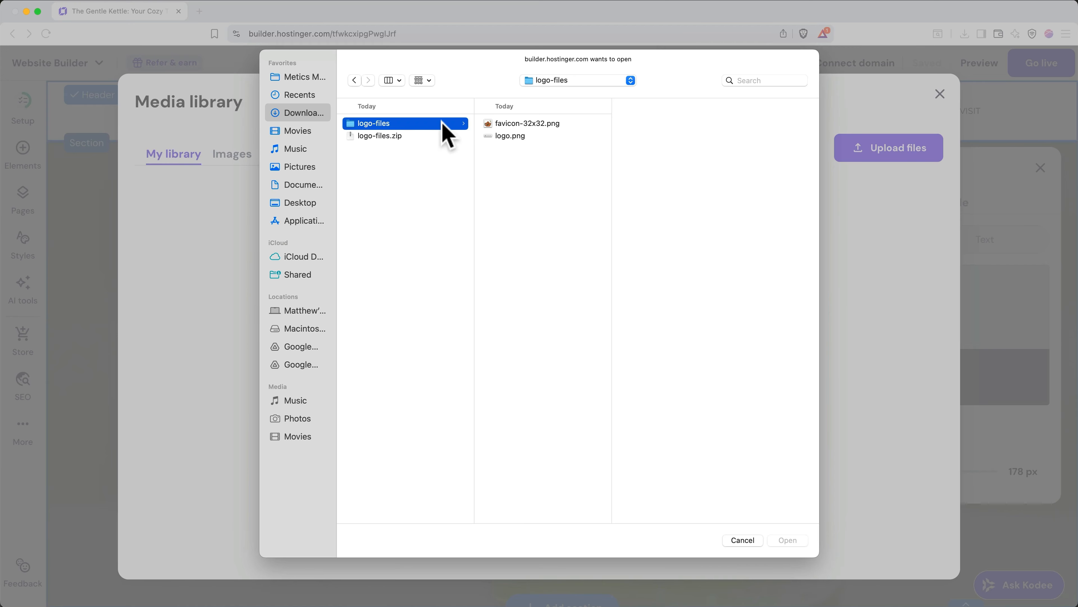
pyautogui.click(501, 136)
pyautogui.doubleClick(501, 136)
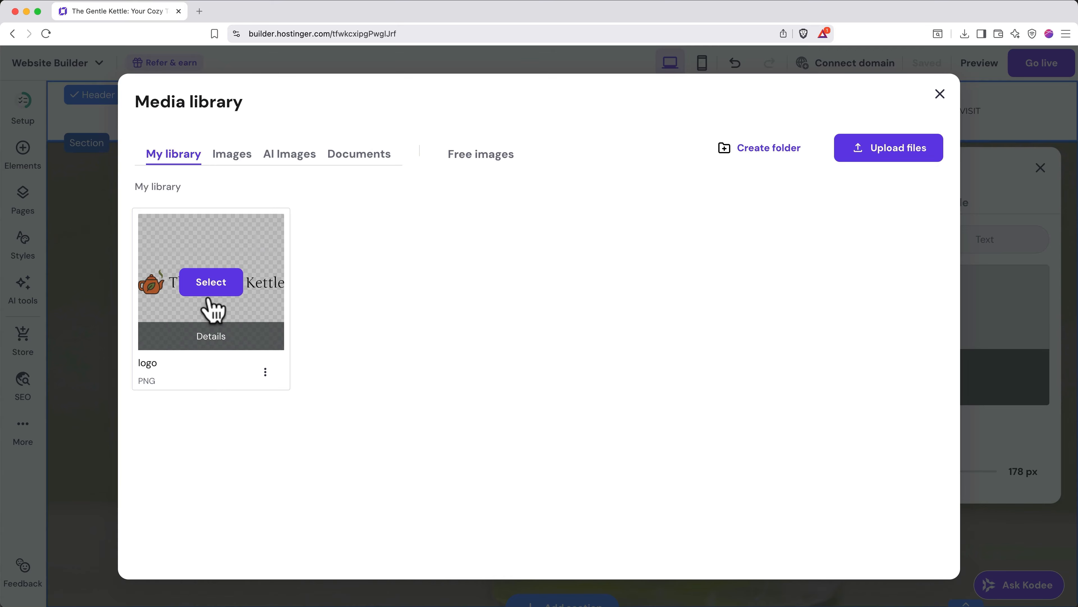
# Use the uploaded teapot logo in the header and widen it to 256 px
pyautogui.click(211, 282)
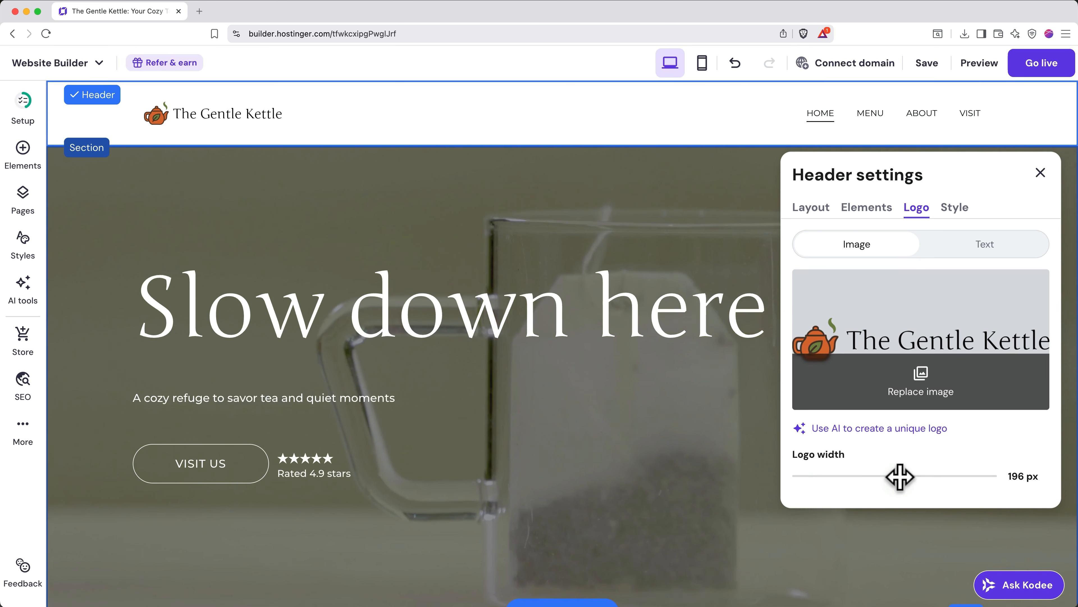
pyautogui.moveTo(897, 474); pyautogui.dragTo(933, 480)
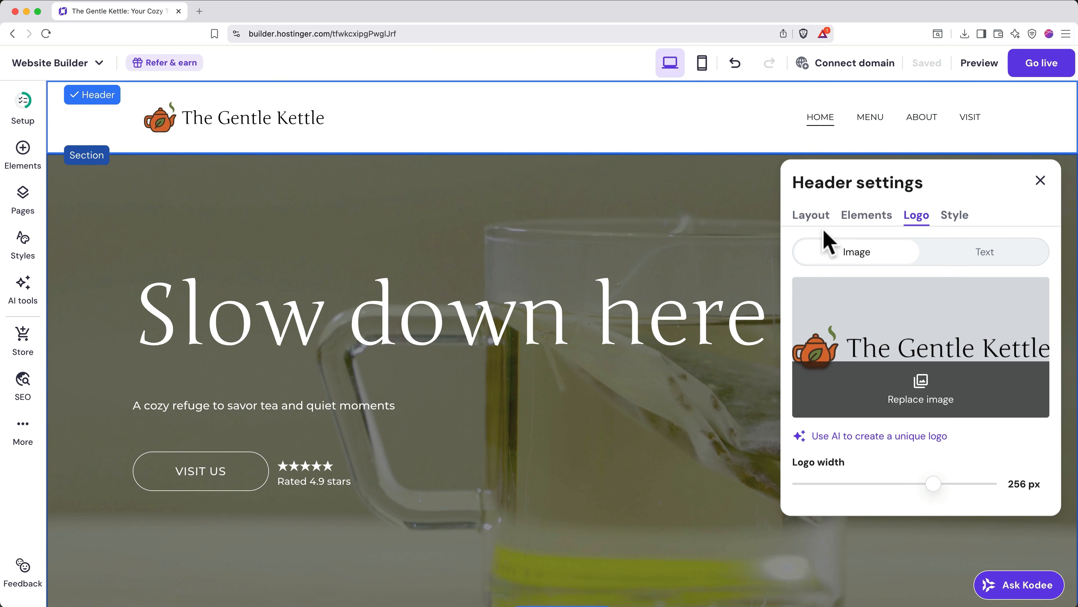
pyautogui.click(816, 219)
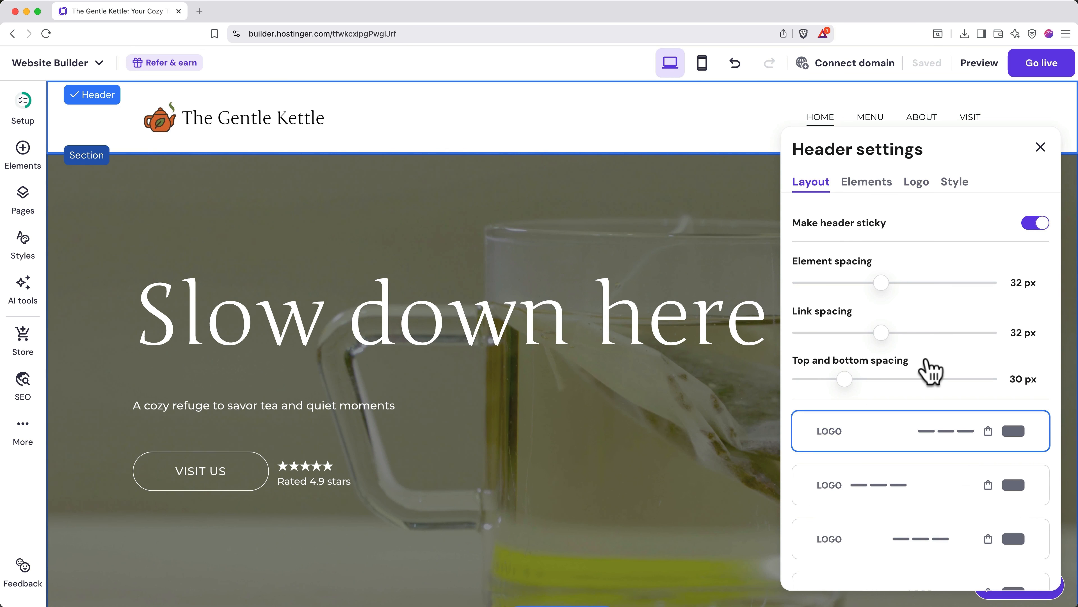
# Try the header layout presets and keep logo left with links right
pyautogui.scroll(-2, 928, 370)
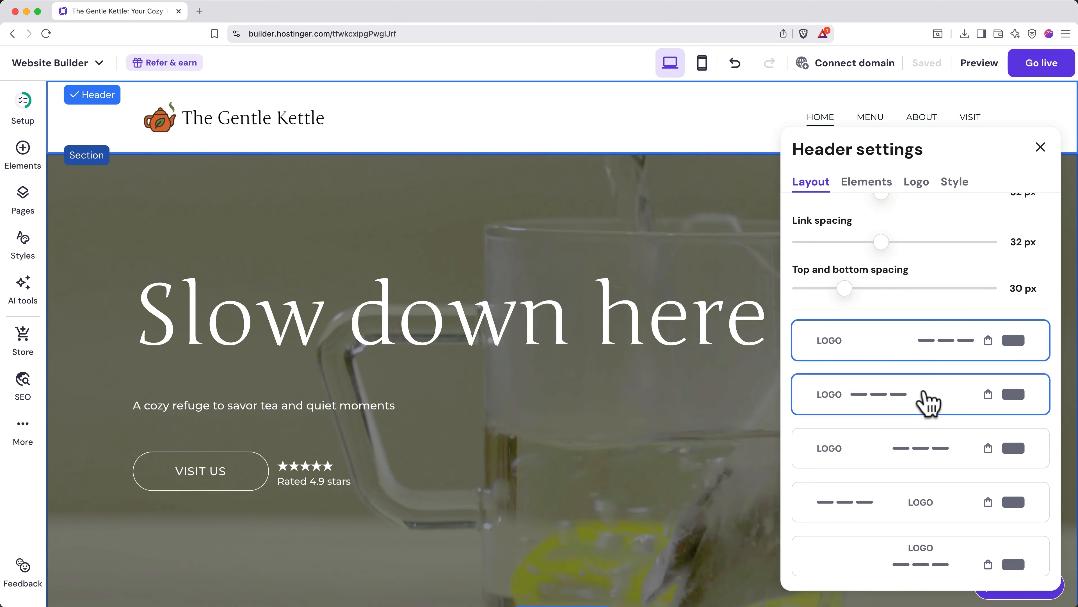
pyautogui.click(929, 399)
pyautogui.click(927, 453)
pyautogui.click(923, 508)
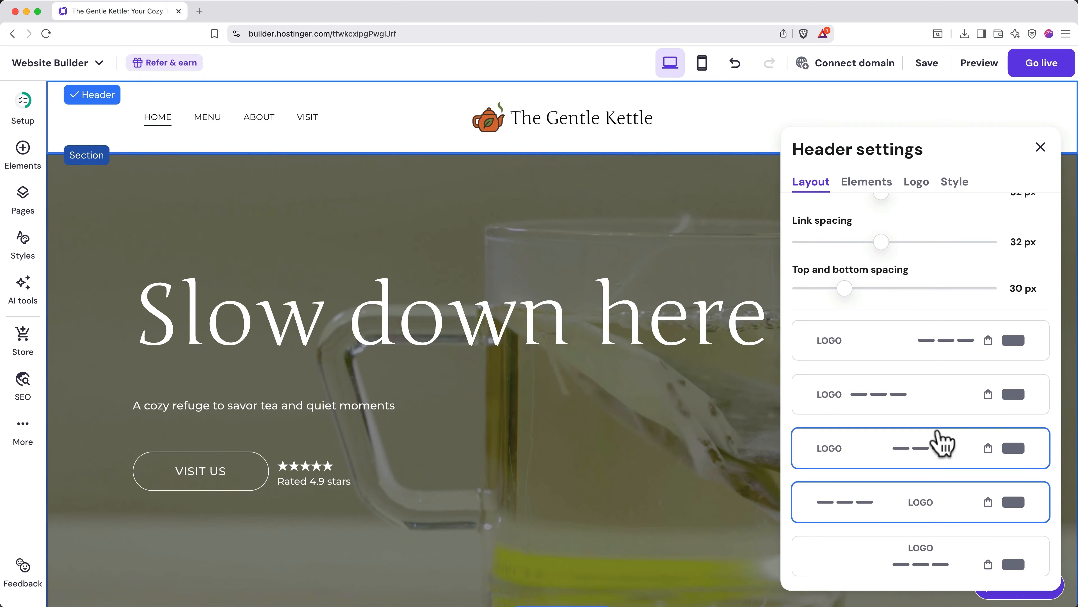
pyautogui.click(904, 362)
# Set header element spacing to 30 px and top and bottom spacing to 35 px
pyautogui.scroll(3, 904, 361)
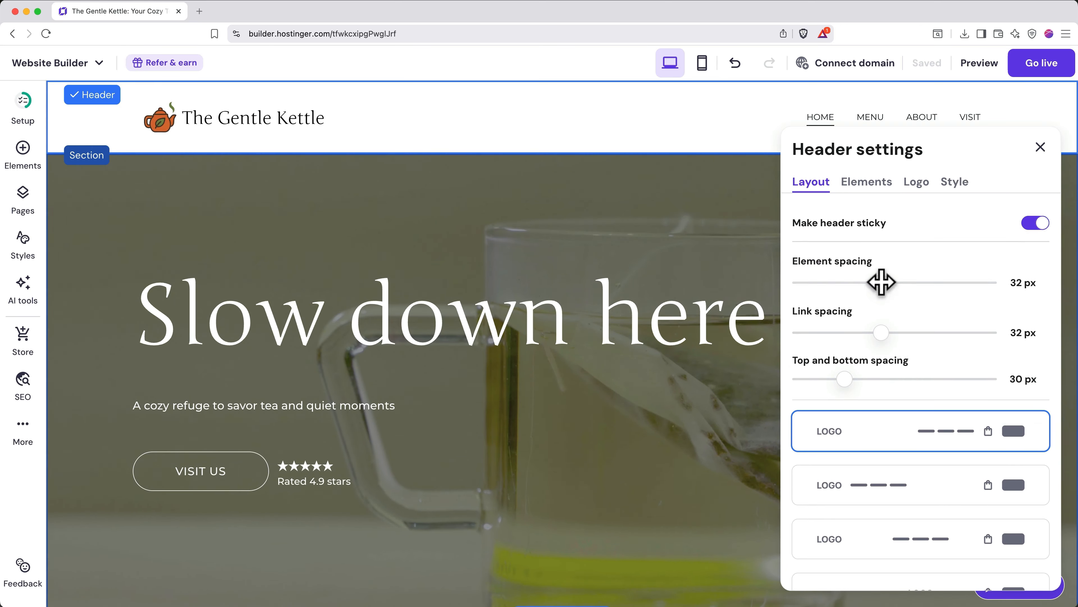
pyautogui.moveTo(883, 282)
pyautogui.mouseDown()
pyautogui.moveTo(896, 282)
pyautogui.moveTo(873, 283)
pyautogui.mouseUp()
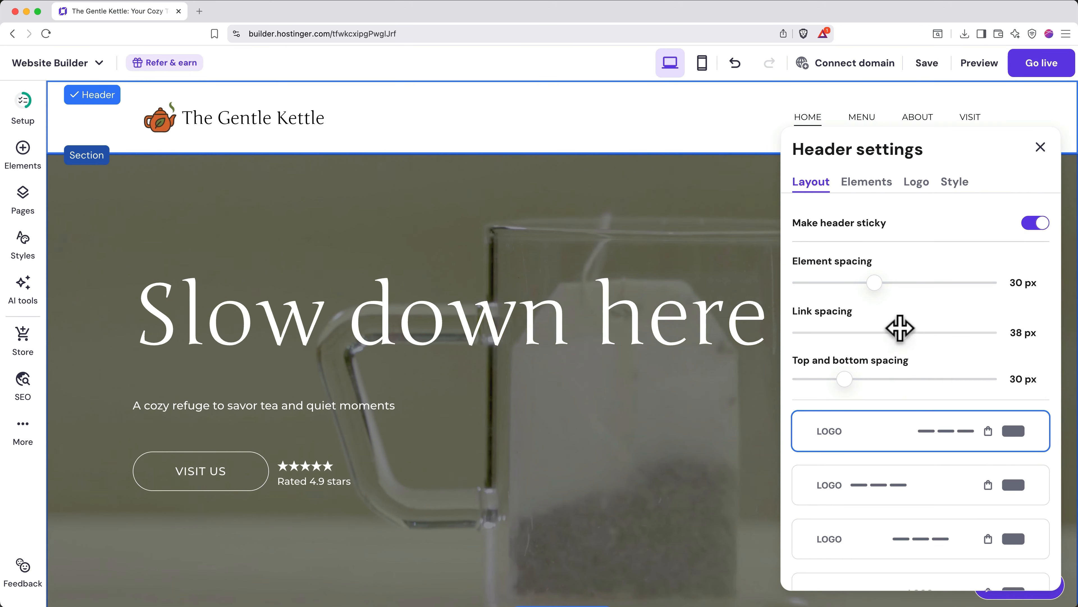
pyautogui.moveTo(845, 379)
pyautogui.mouseDown()
pyautogui.moveTo(869, 376)
pyautogui.moveTo(850, 375)
pyautogui.mouseUp()
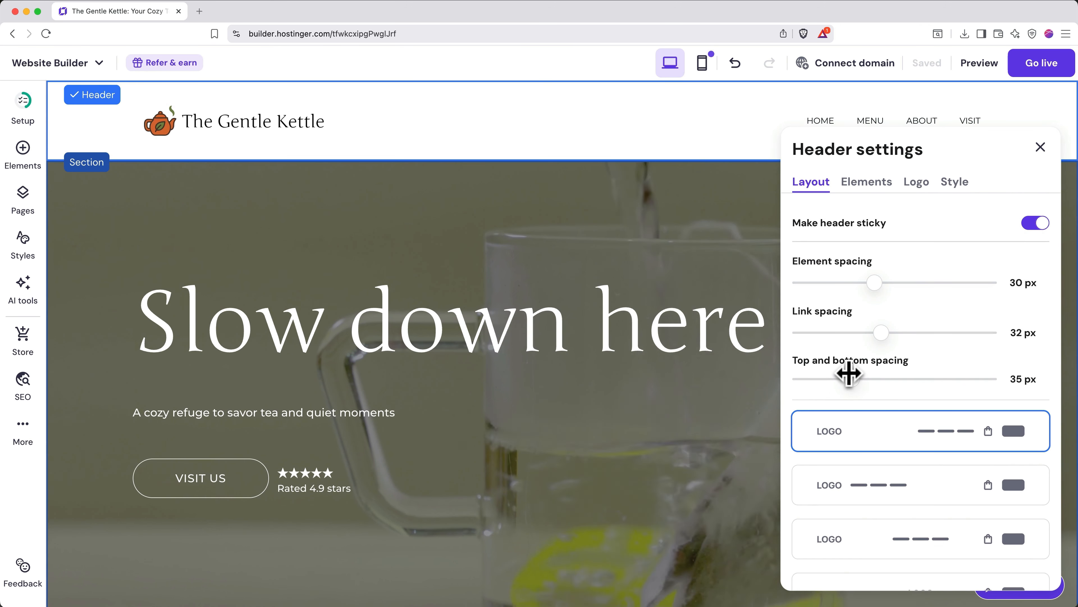
# Show a button in the header, leave social icons hidden, and go to the Pages list
pyautogui.click(868, 182)
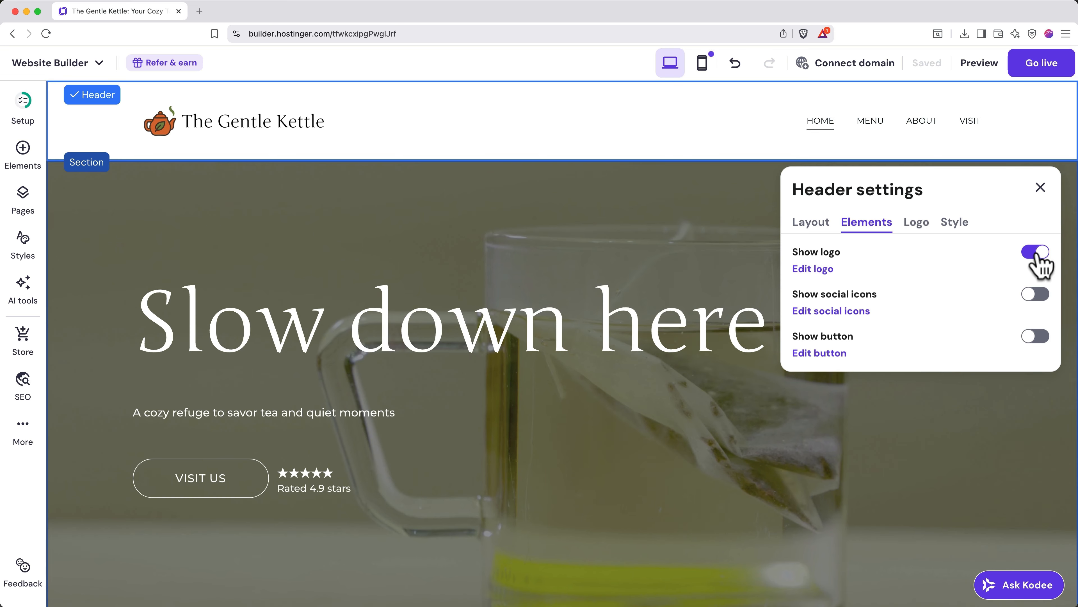
pyautogui.click(1036, 294)
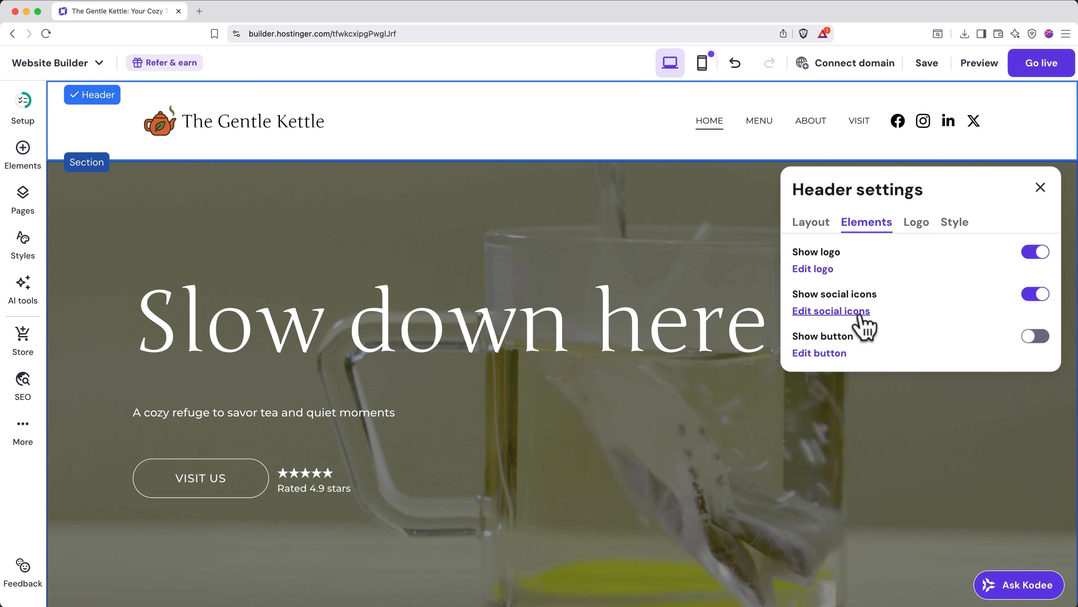
pyautogui.click(1035, 339)
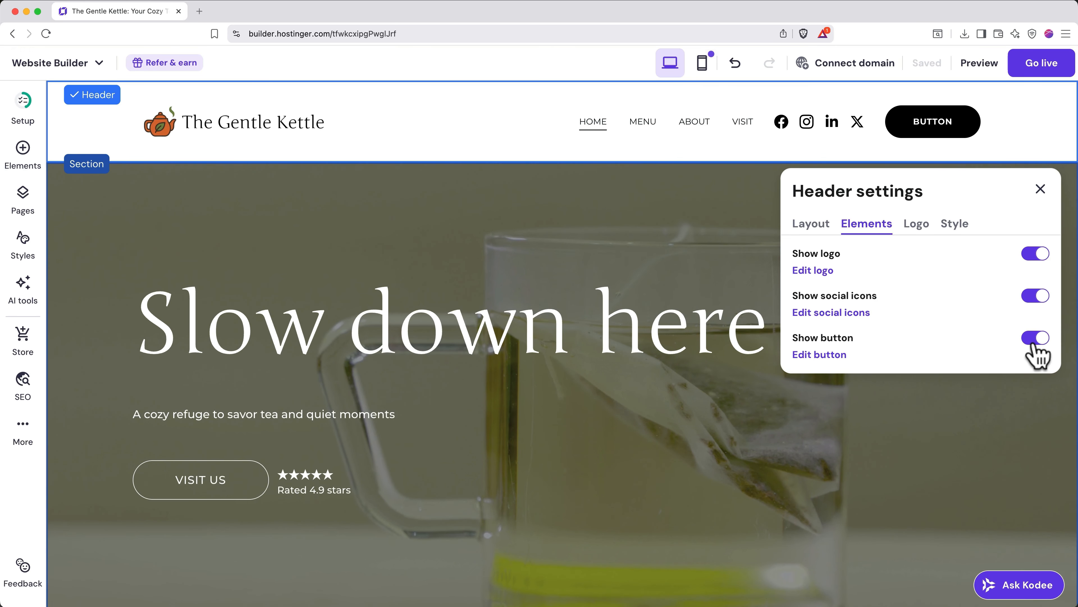
pyautogui.click(1037, 297)
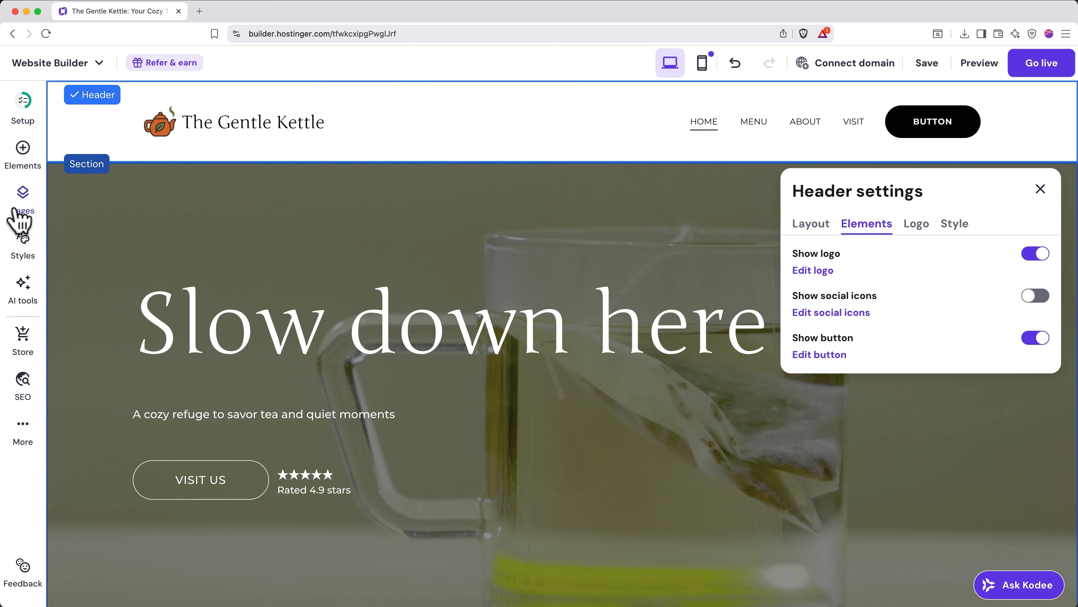
pyautogui.click(19, 214)
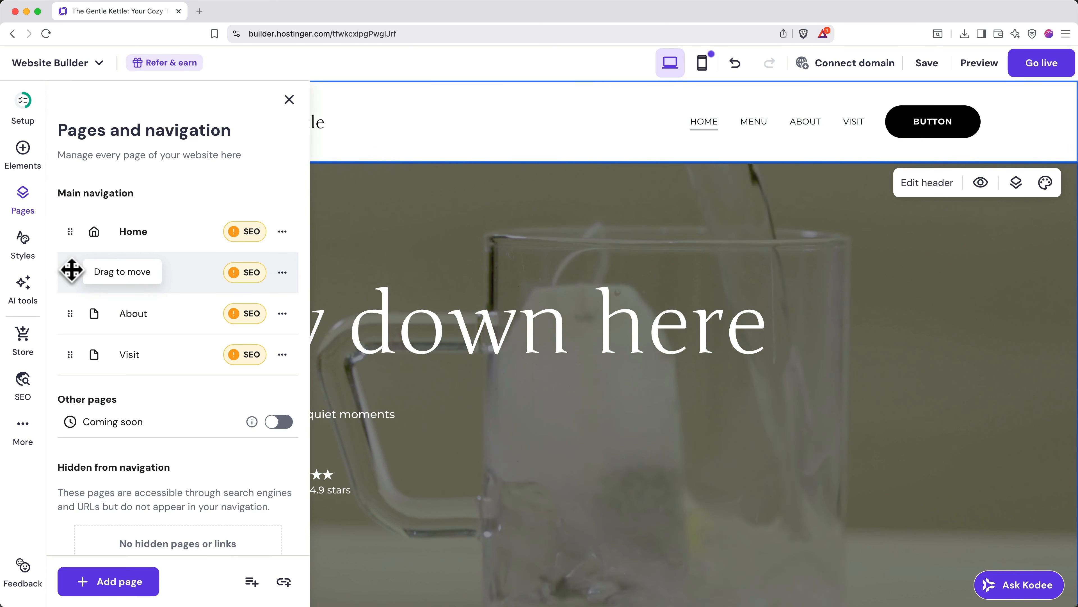
# Move the Menu page out of the main navigation and link the header button to it
pyautogui.moveTo(70, 273); pyautogui.dragTo(73, 531)
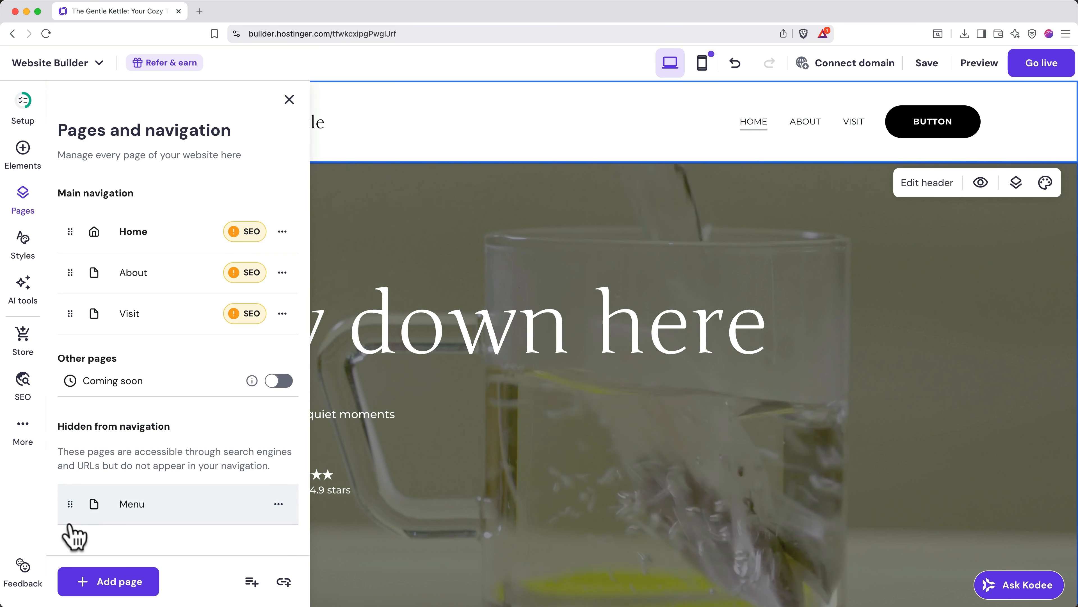
pyautogui.click(928, 183)
pyautogui.click(891, 213)
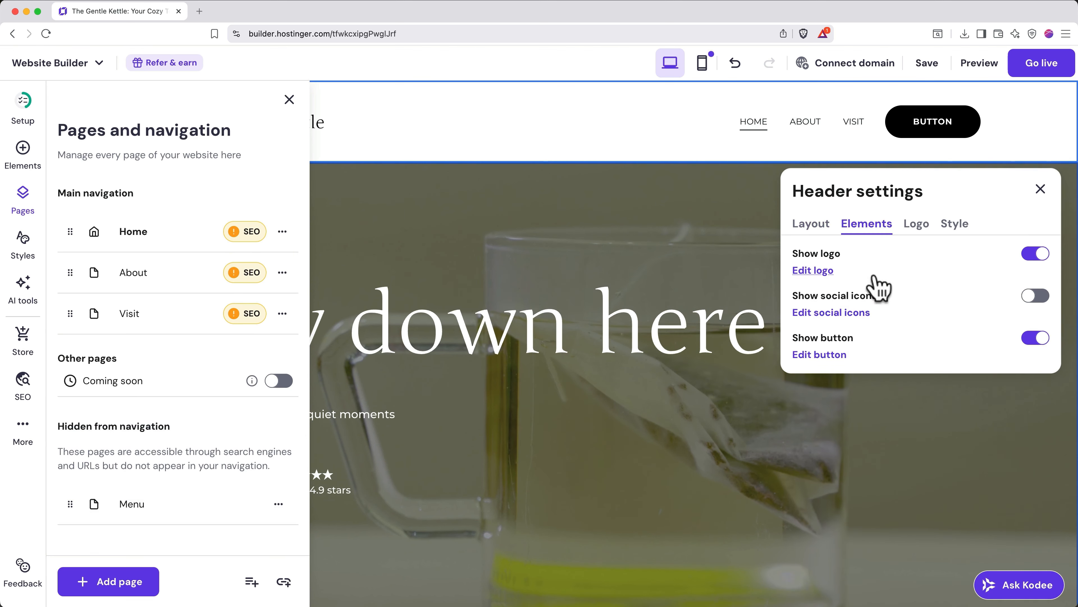
pyautogui.click(821, 355)
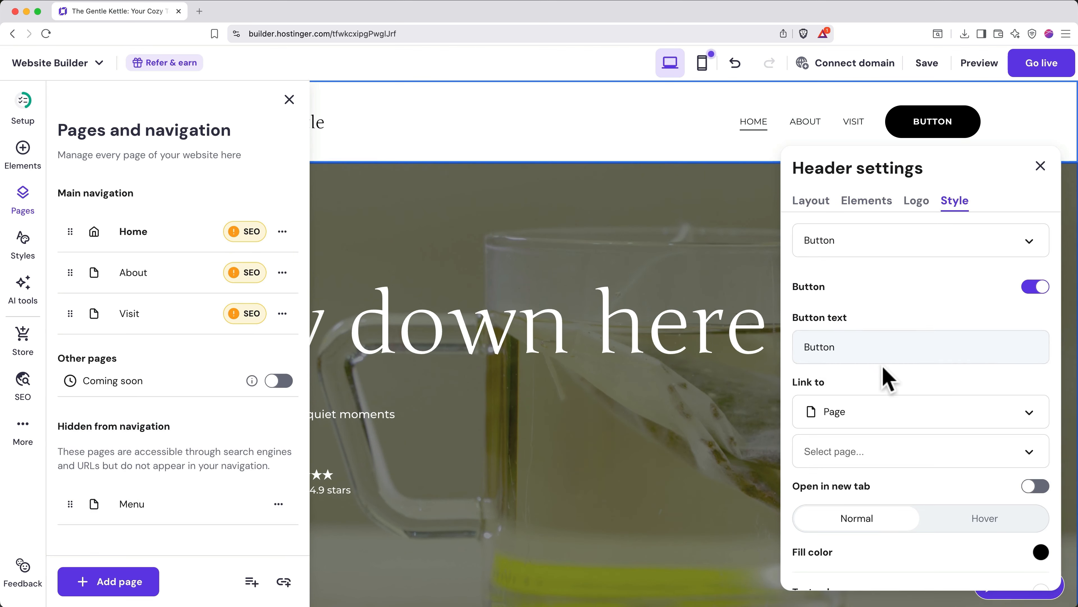
pyautogui.scroll(-3, 887, 379)
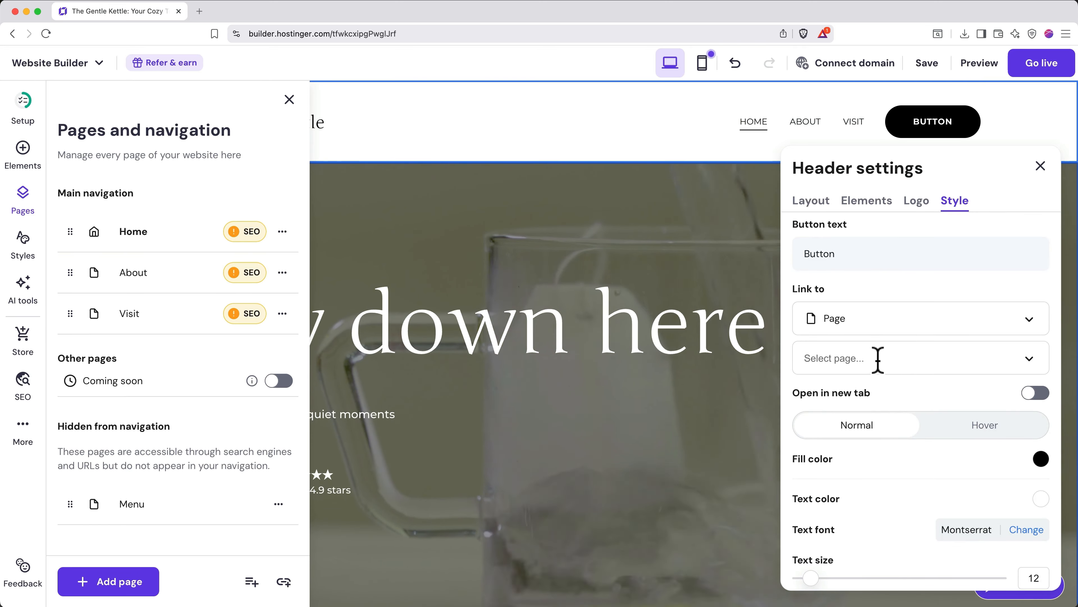
pyautogui.click(877, 358)
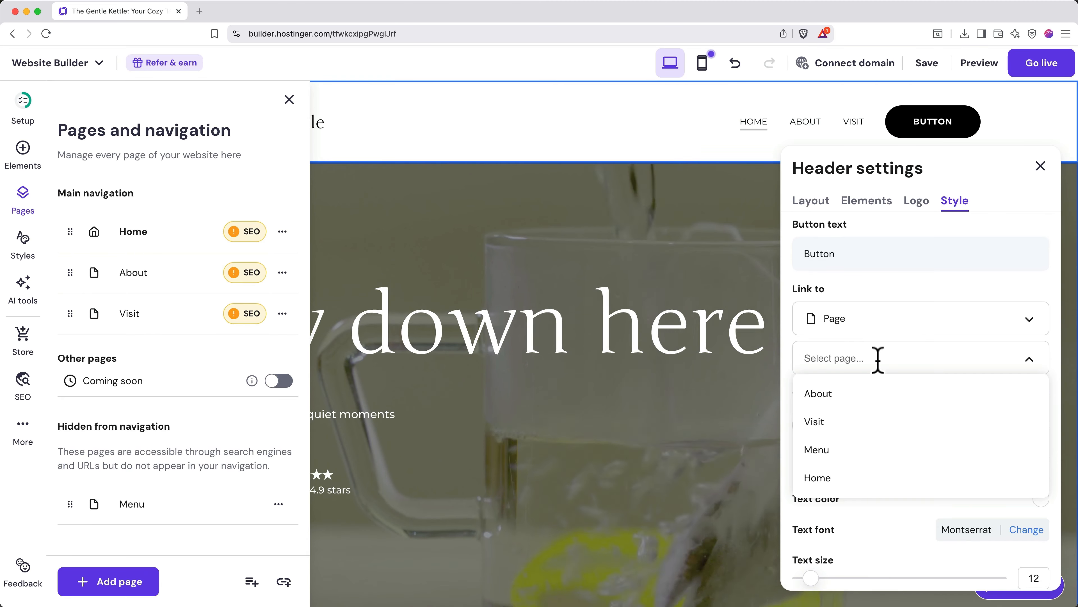
pyautogui.click(833, 451)
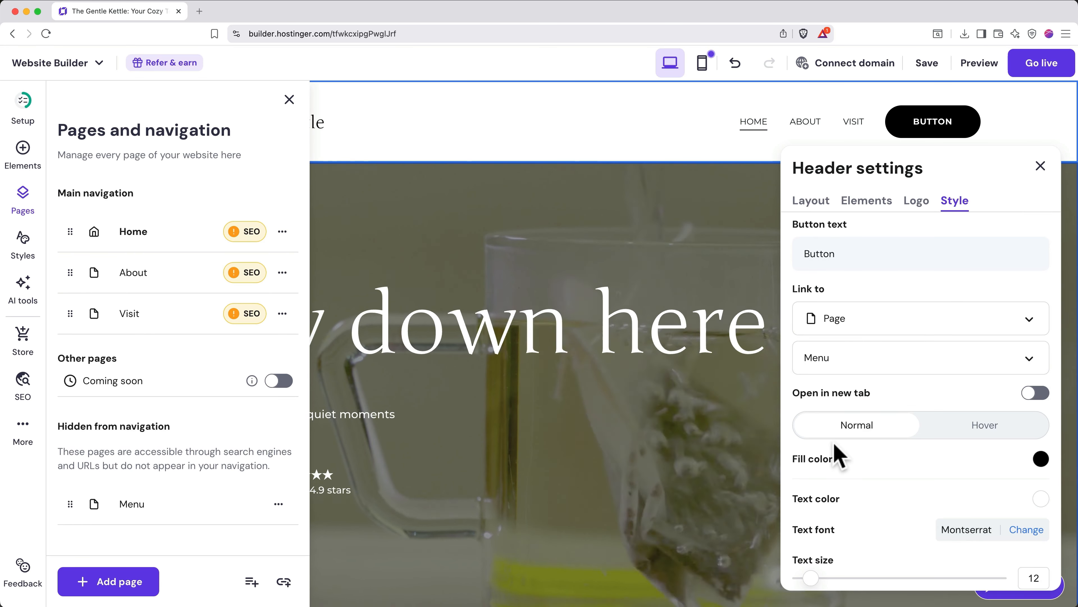
# Relabel the header button 'Menu' and follow it to the Menu page
pyautogui.doubleClick(846, 257)
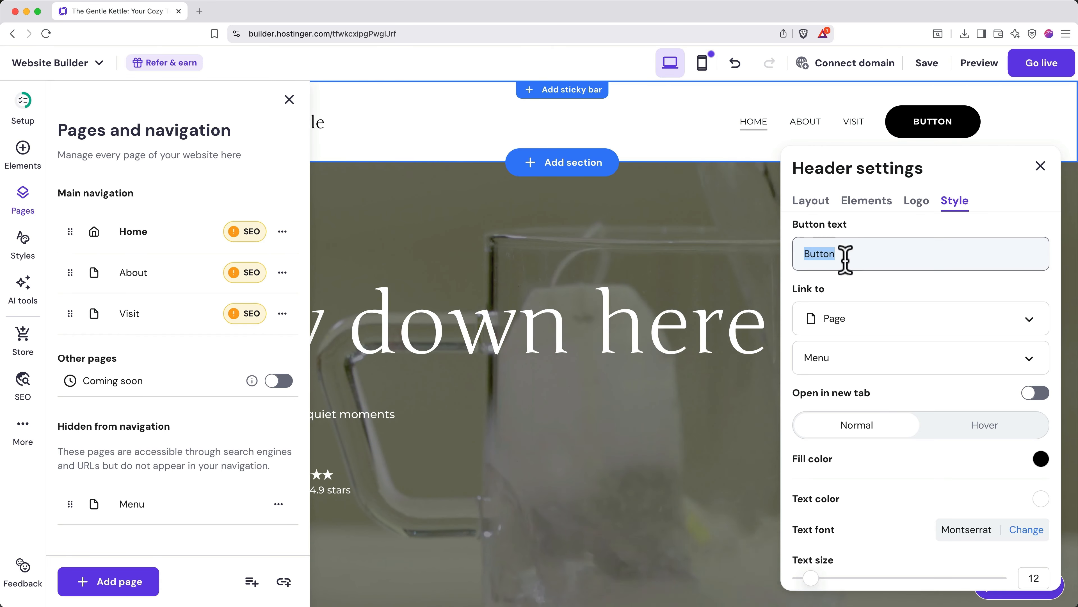
pyautogui.write('Menu')
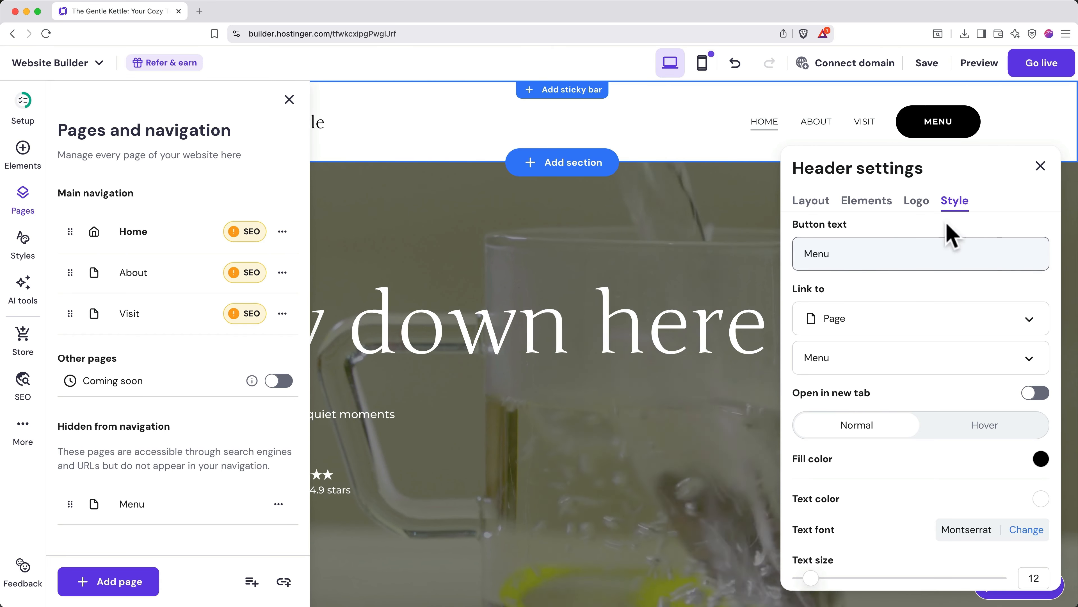
pyautogui.click(1041, 167)
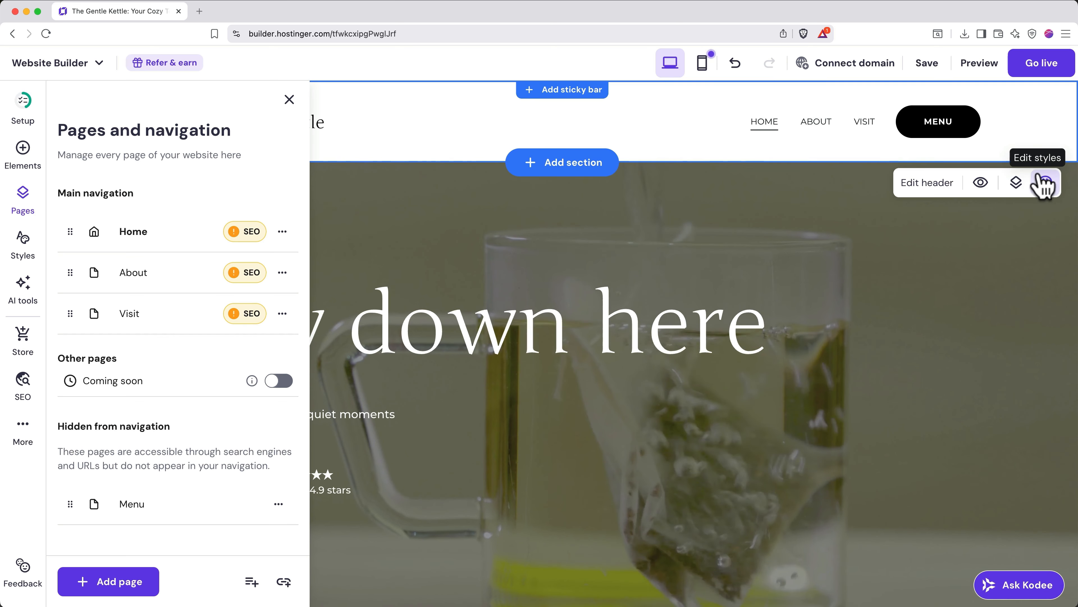
pyautogui.click(939, 135)
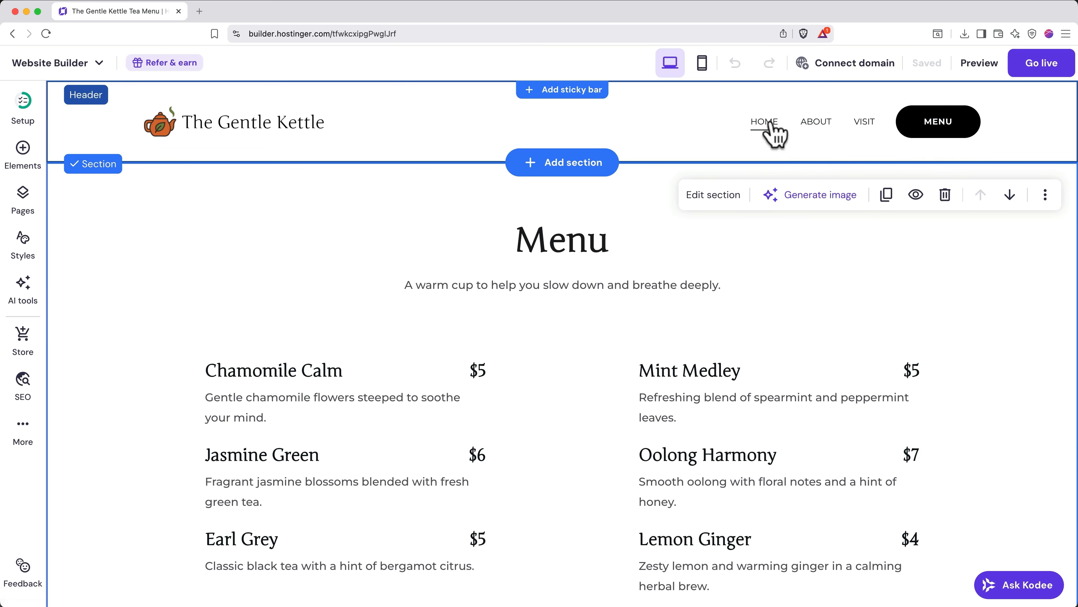
# Return to the Home page and look through the header's button, social icons and header style settings
pyautogui.click(772, 132)
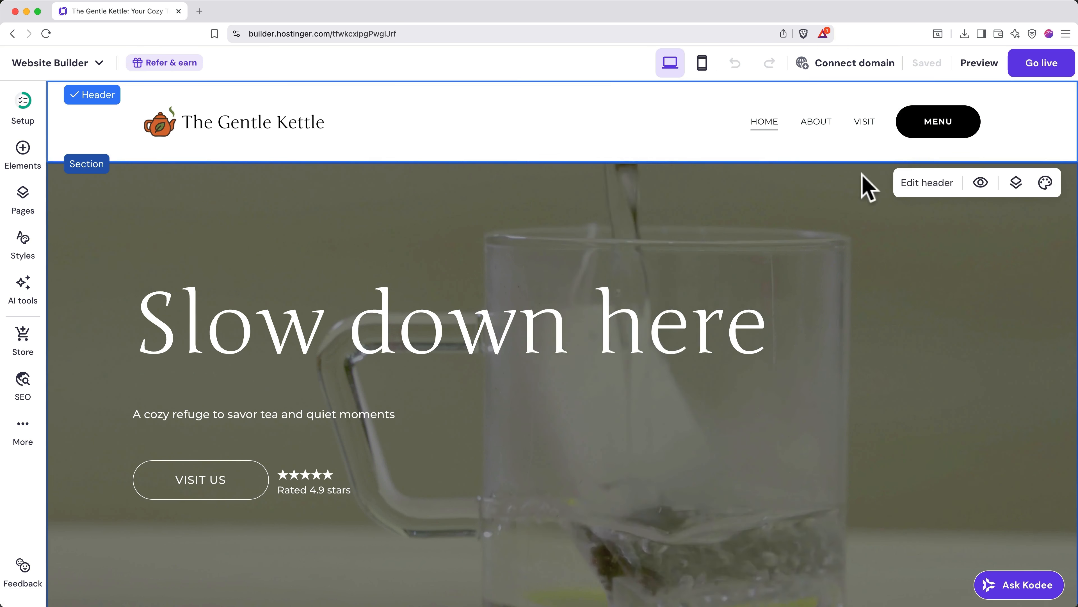
pyautogui.click(918, 184)
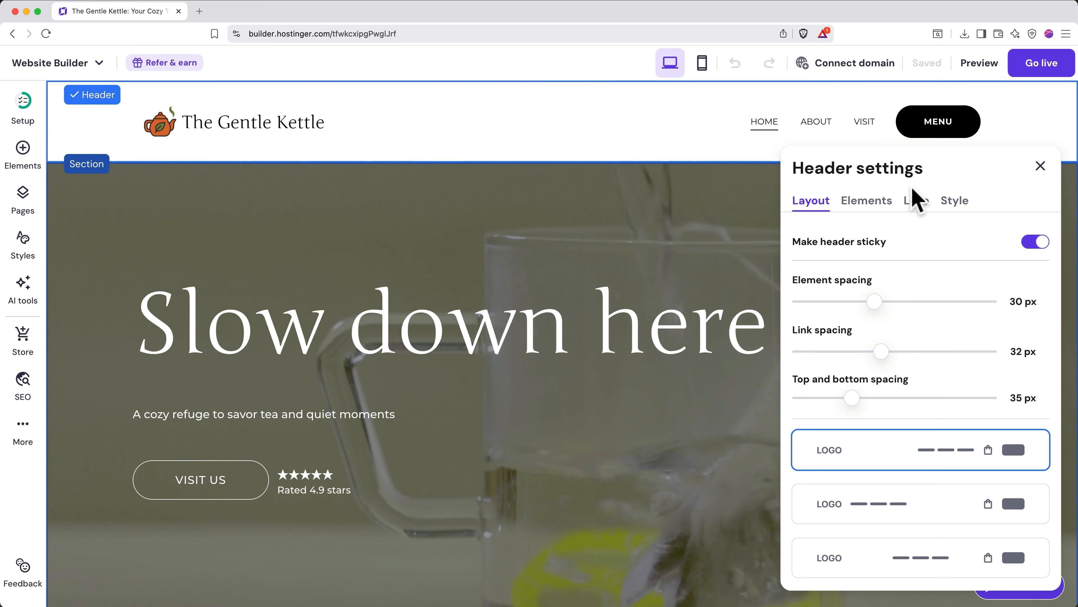
pyautogui.click(955, 201)
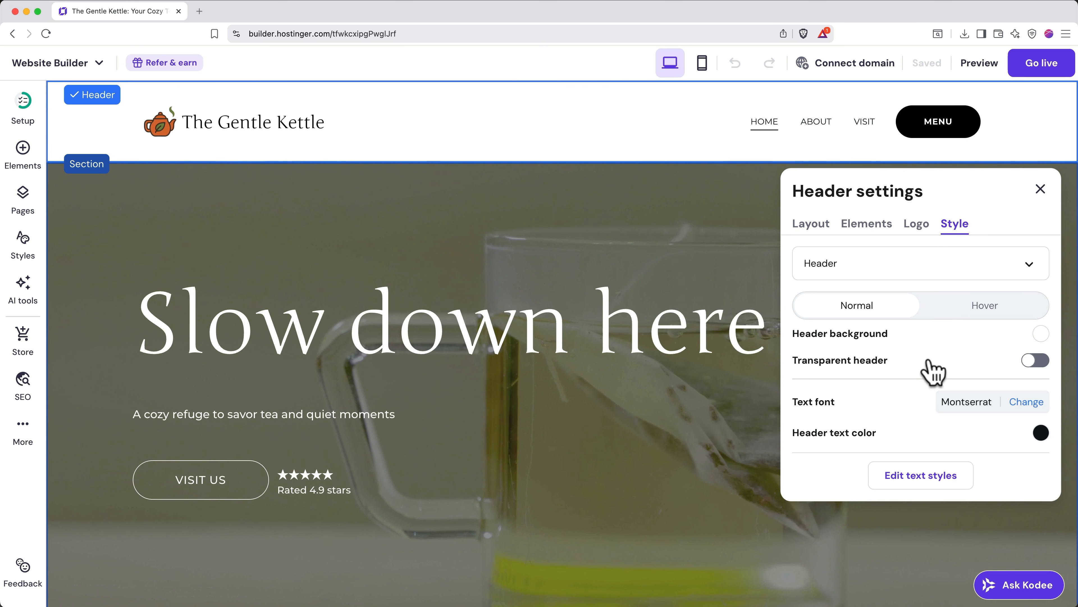
pyautogui.click(958, 262)
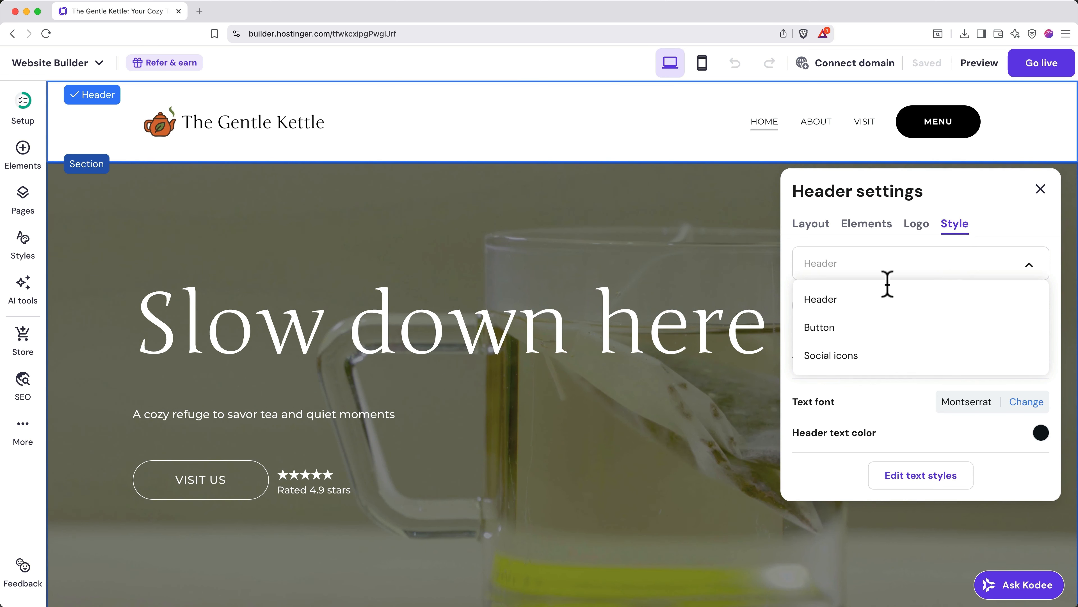
pyautogui.click(838, 335)
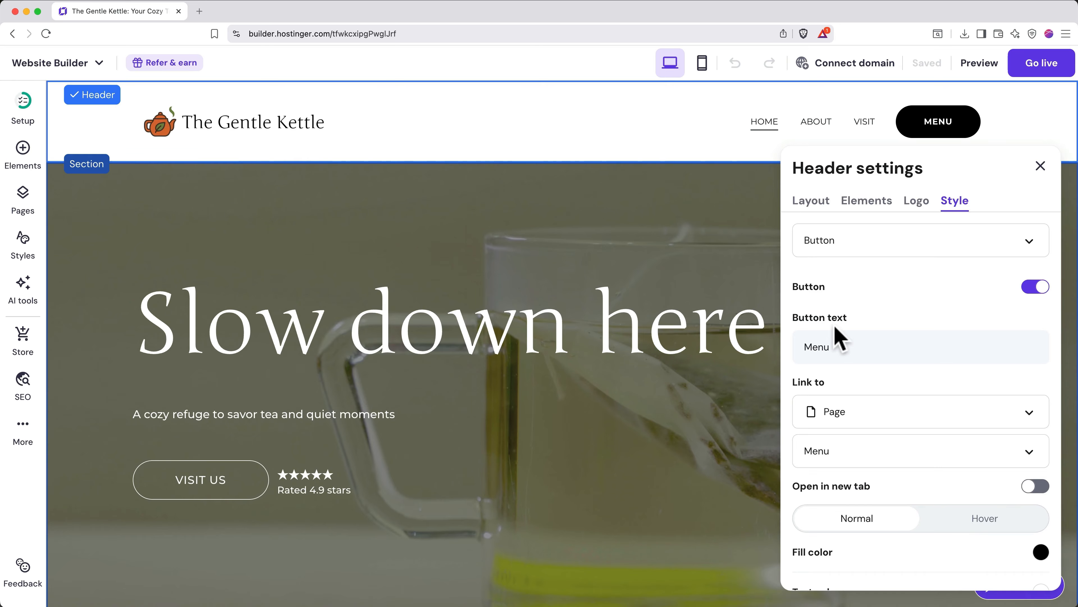
pyautogui.click(894, 244)
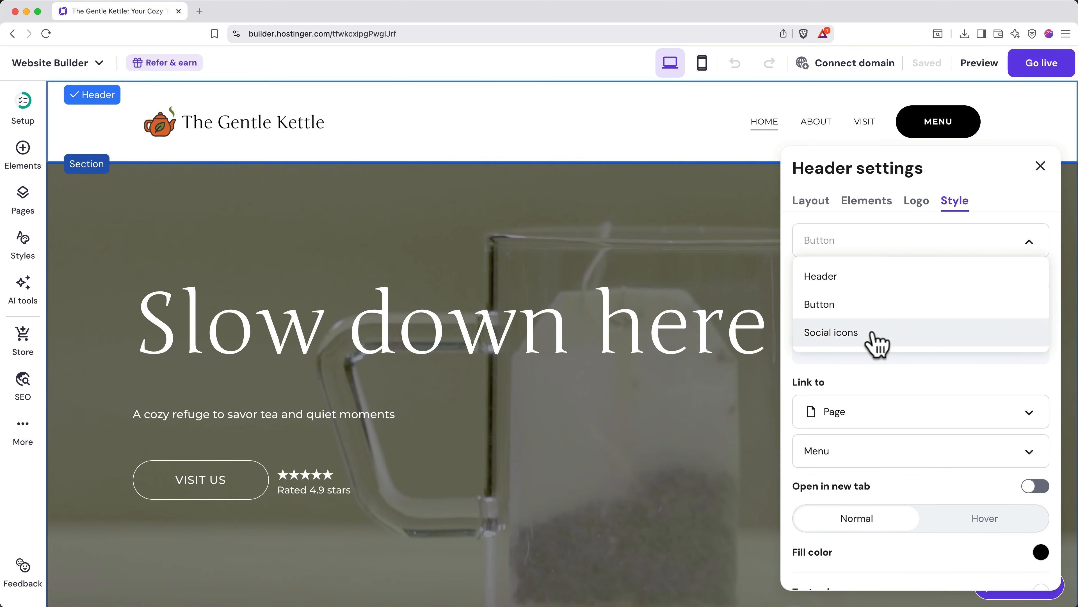
pyautogui.click(870, 334)
pyautogui.click(926, 264)
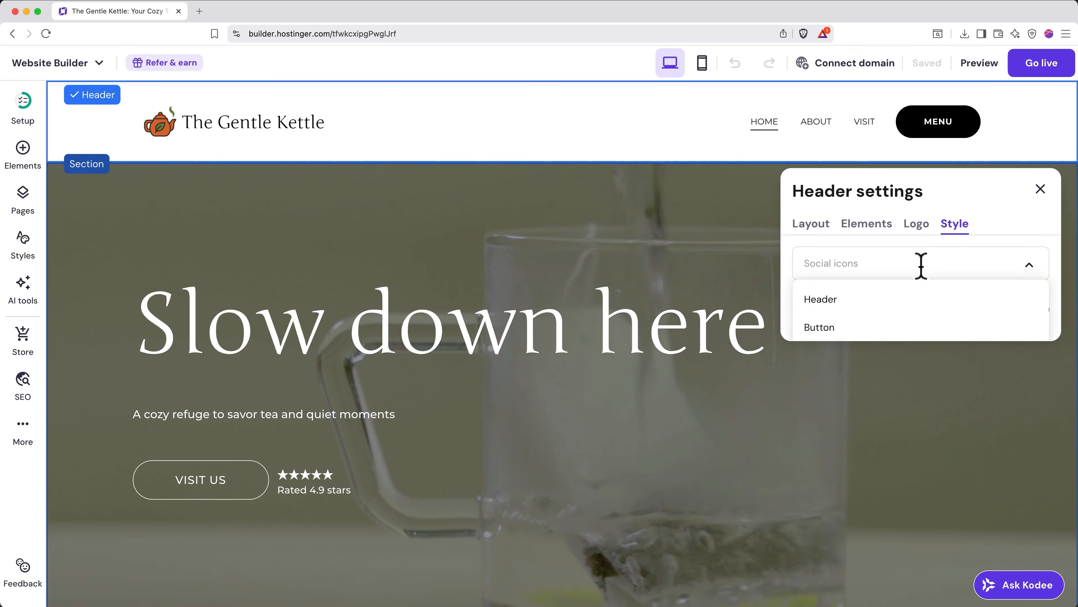
pyautogui.click(887, 300)
# Try the transparent header option, then turn it off to keep the header opaque white
pyautogui.scroll(-1, 899, 356)
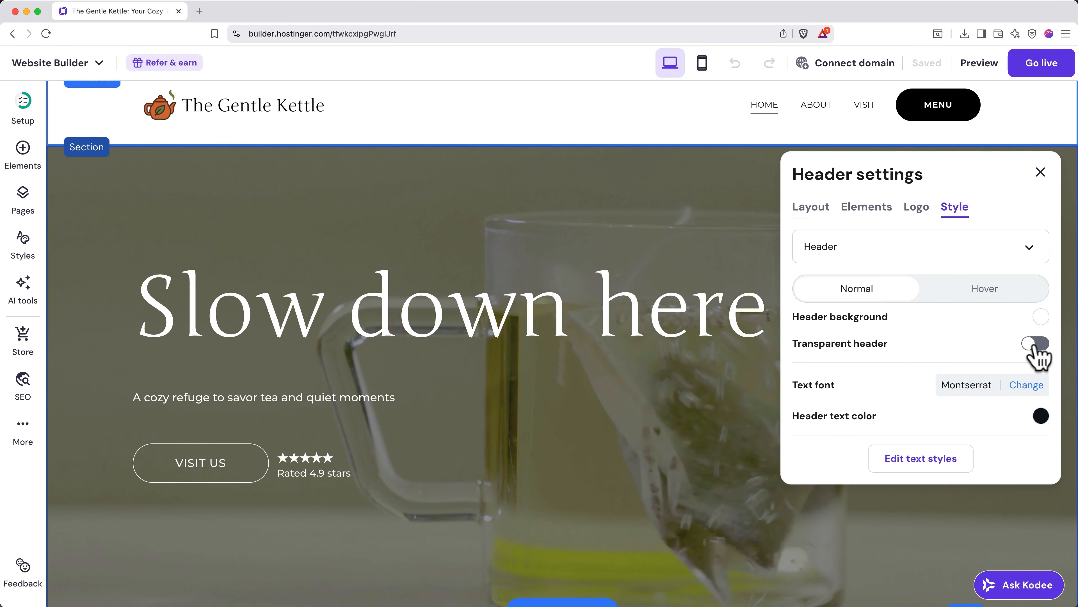
pyautogui.scroll(1, 999, 356)
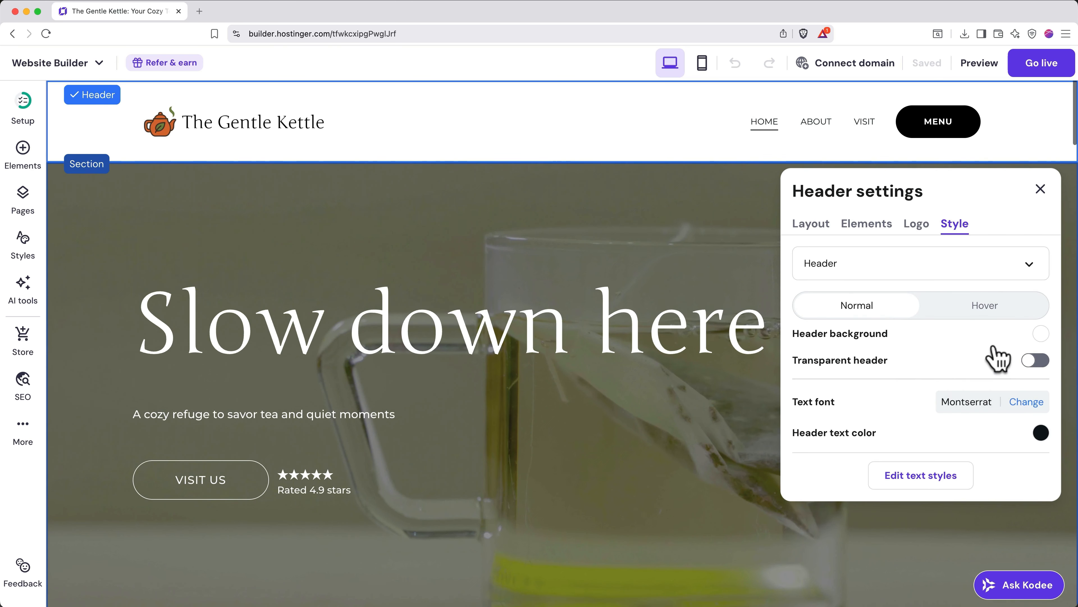
pyautogui.click(1035, 361)
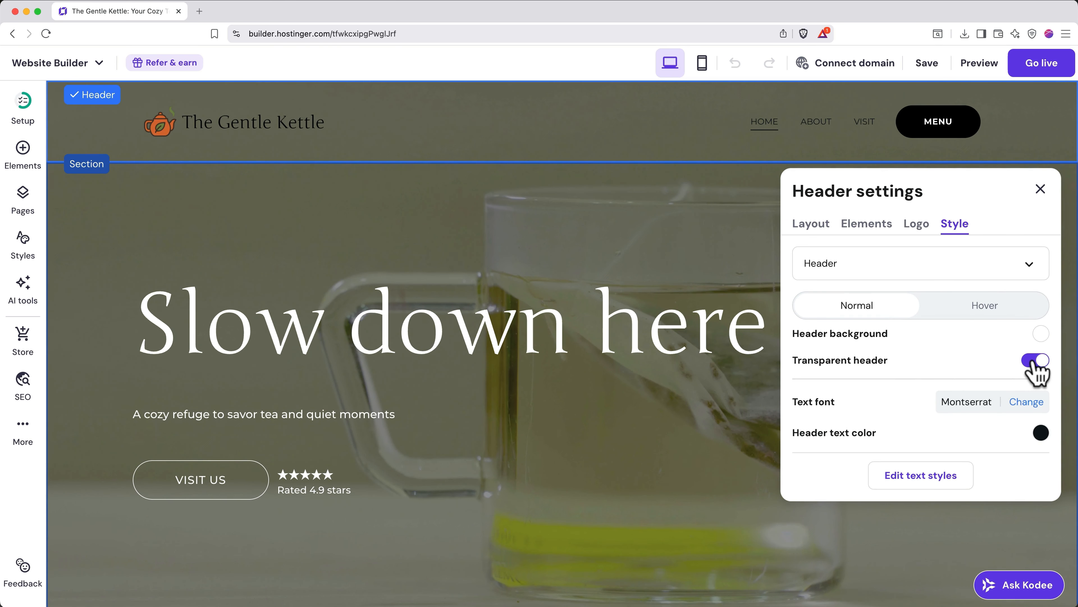
pyautogui.click(1036, 361)
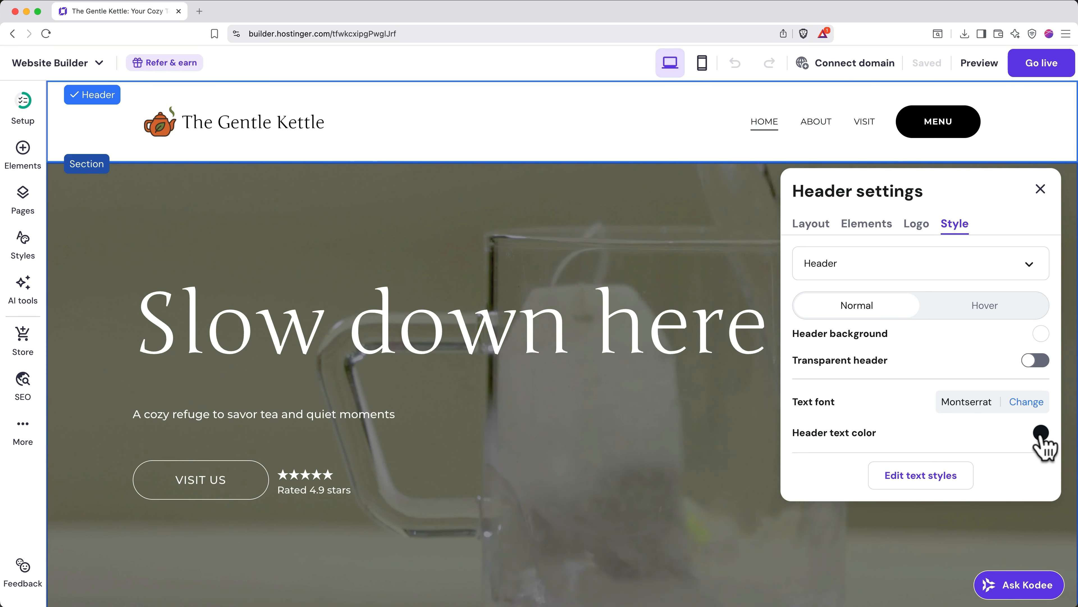
pyautogui.click(1041, 188)
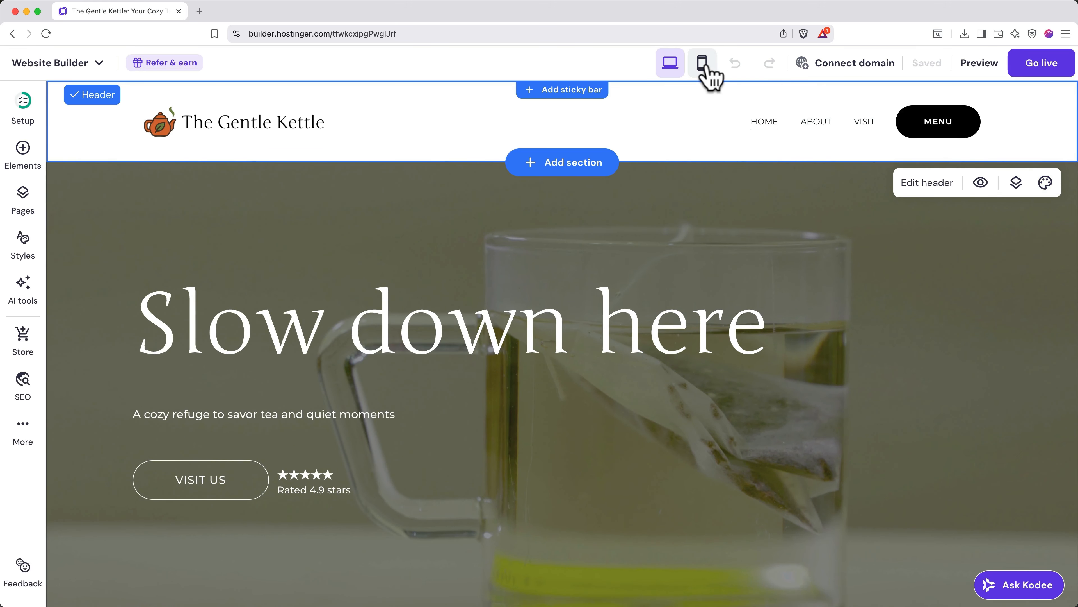
# Switch to the mobile layout and look over the page down to the tea-room image
pyautogui.click(703, 68)
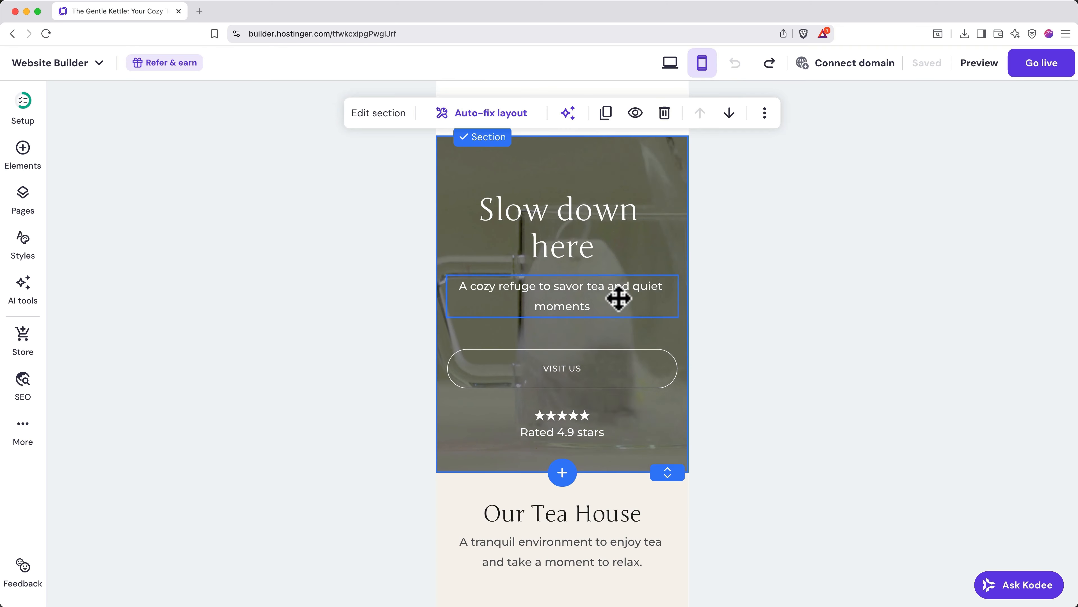
pyautogui.scroll(-2, 619, 298)
pyautogui.scroll(-6, 618, 298)
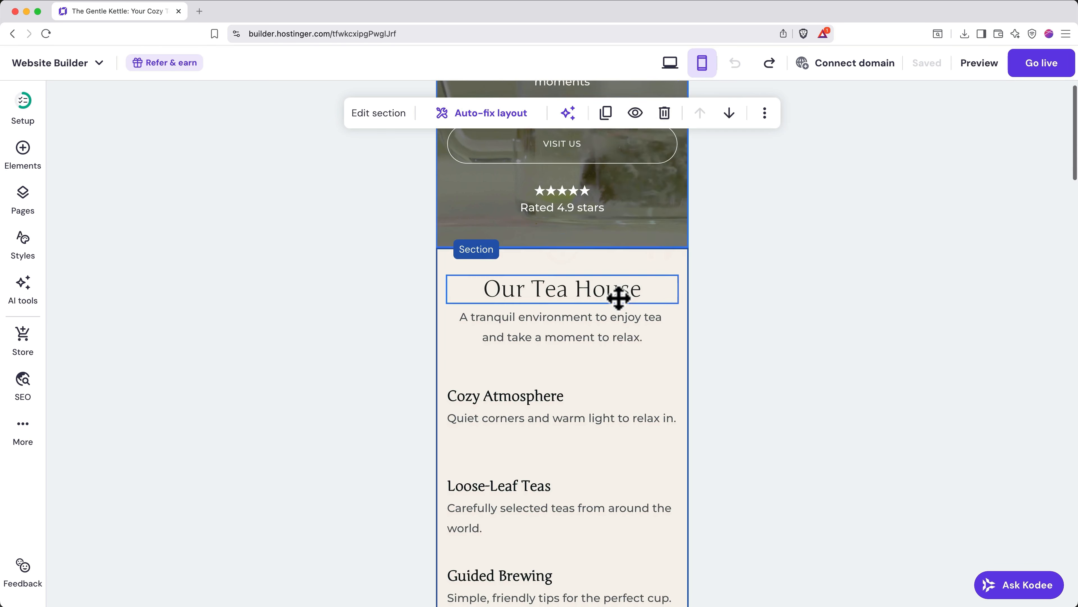
pyautogui.scroll(-5, 619, 298)
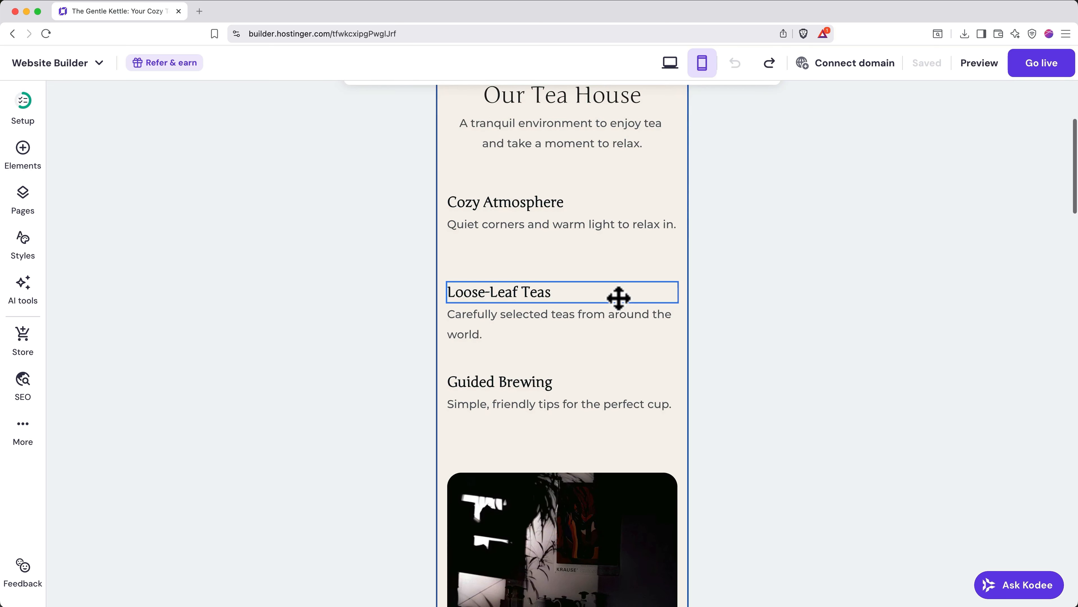
pyautogui.scroll(-2, 618, 299)
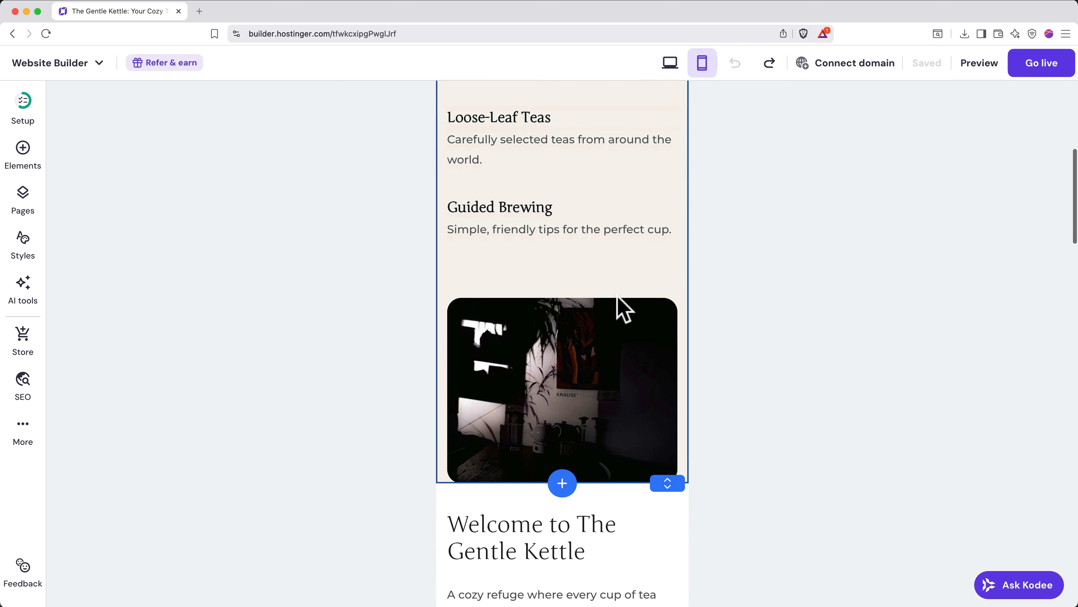
pyautogui.click(614, 352)
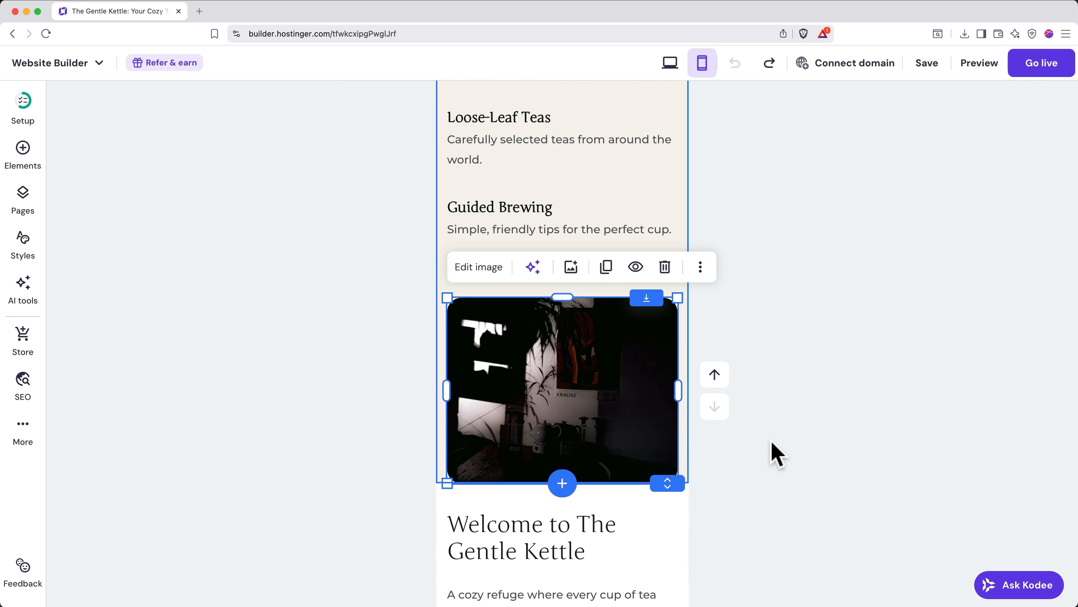
pyautogui.scroll(10, 777, 454)
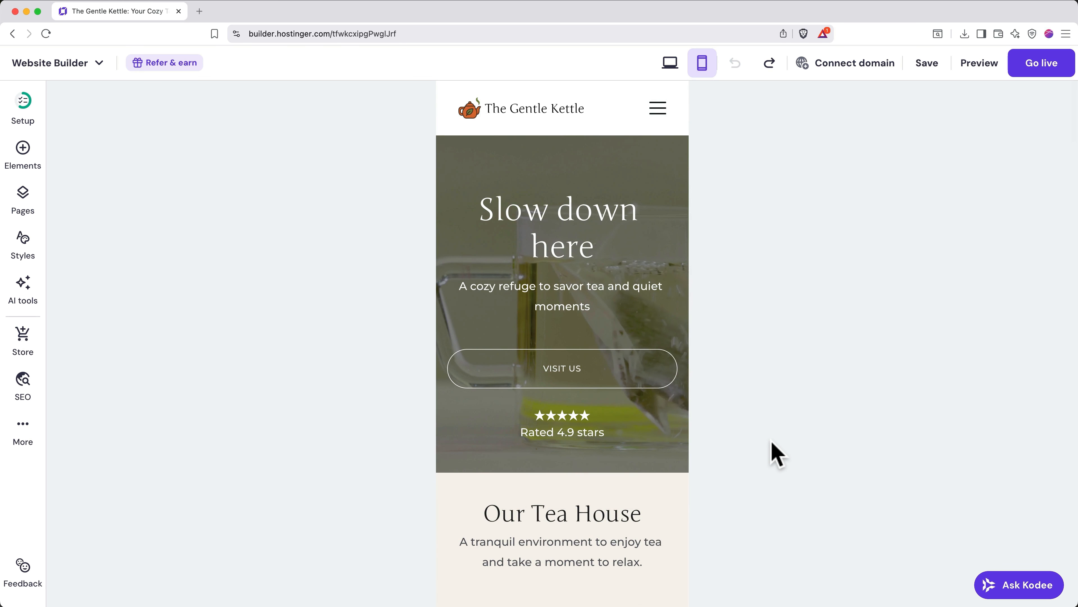
# Auto-fix the hero section's mobile layout; auto-fix Our Tea House, then undo that fix
pyautogui.click(662, 331)
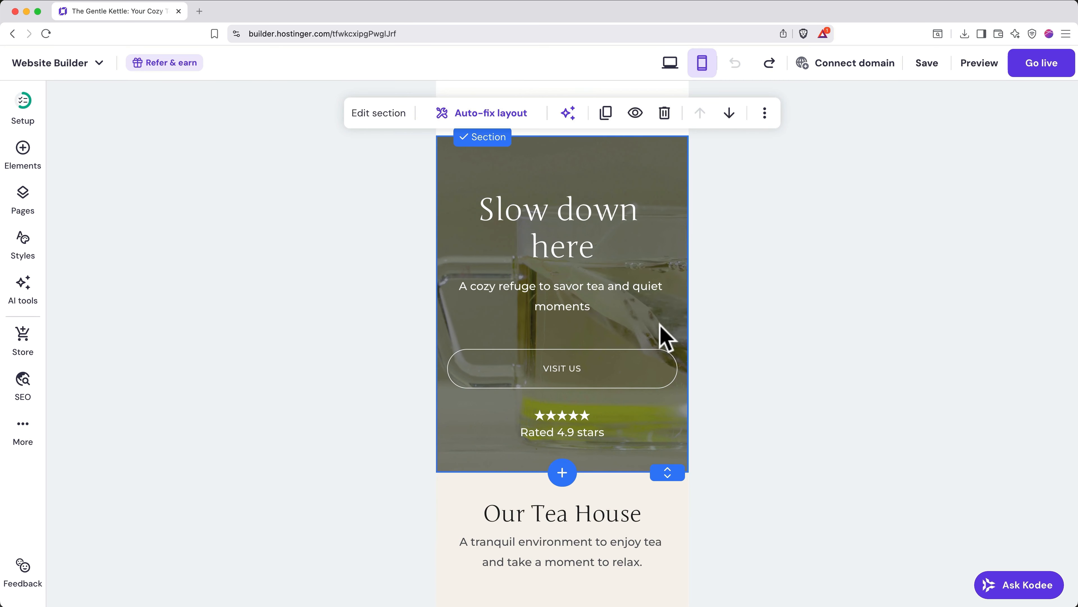
pyautogui.click(505, 124)
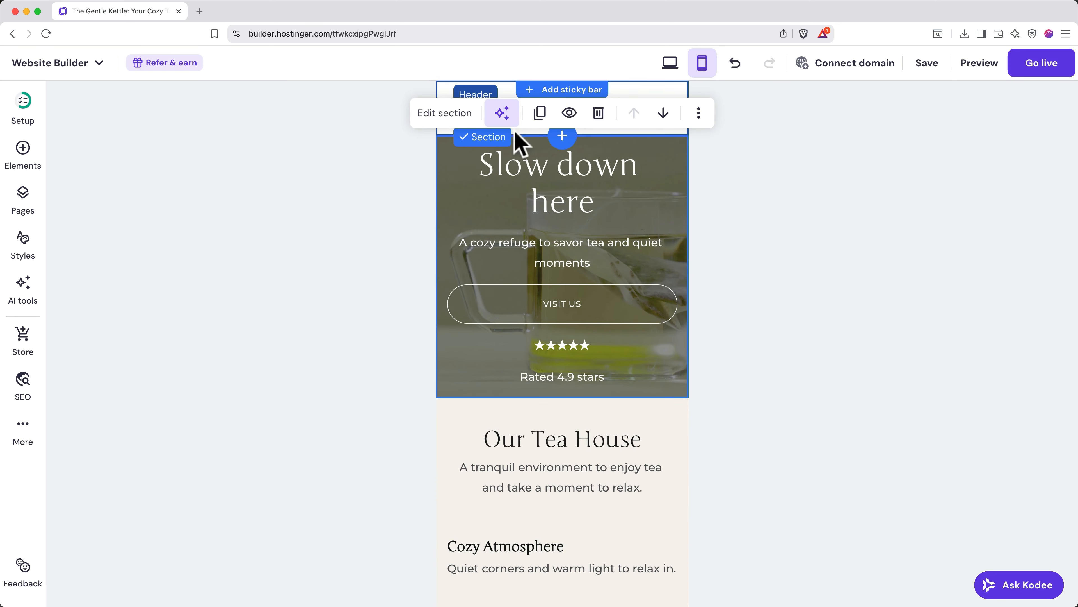
pyautogui.click(666, 427)
pyautogui.click(505, 366)
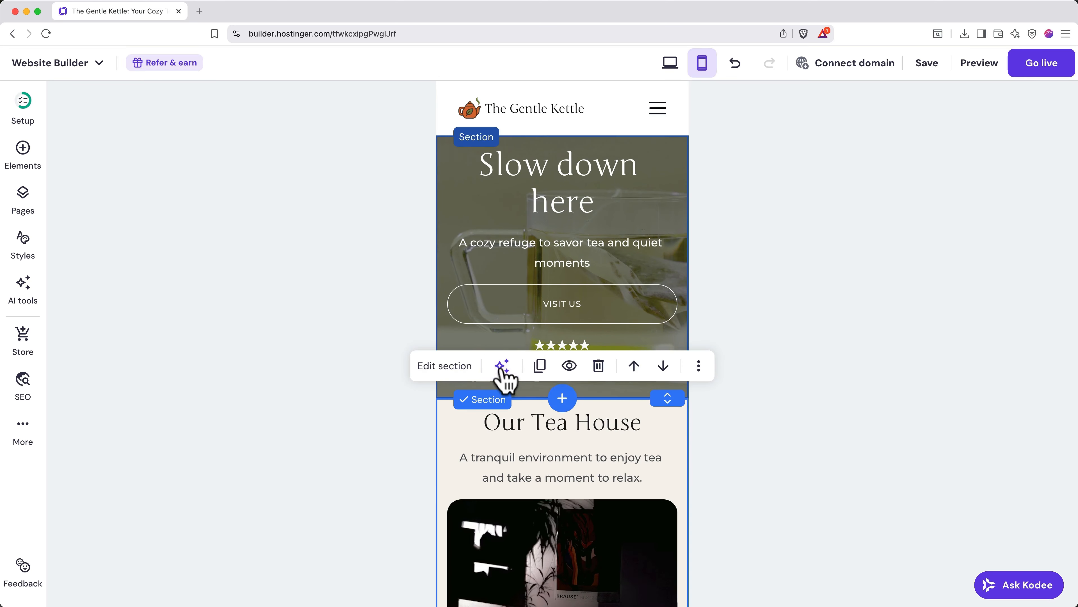
pyautogui.scroll(-5, 713, 472)
pyautogui.scroll(-4, 717, 471)
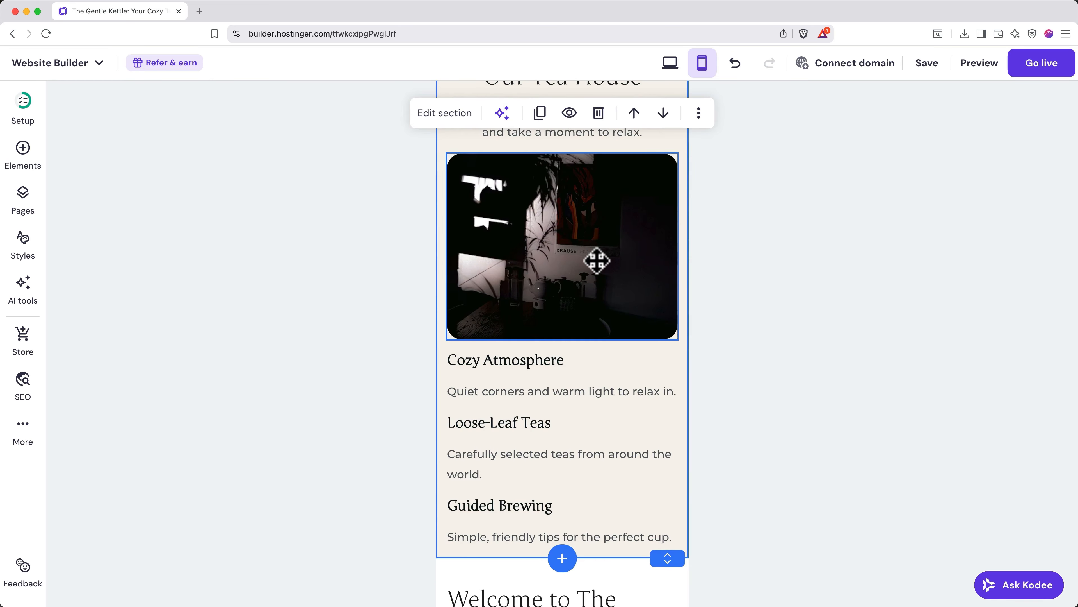
pyautogui.click(736, 68)
# Move the tea-room image up beneath Guided Brewing and make the Our Tea House section taller
pyautogui.scroll(-4, 706, 311)
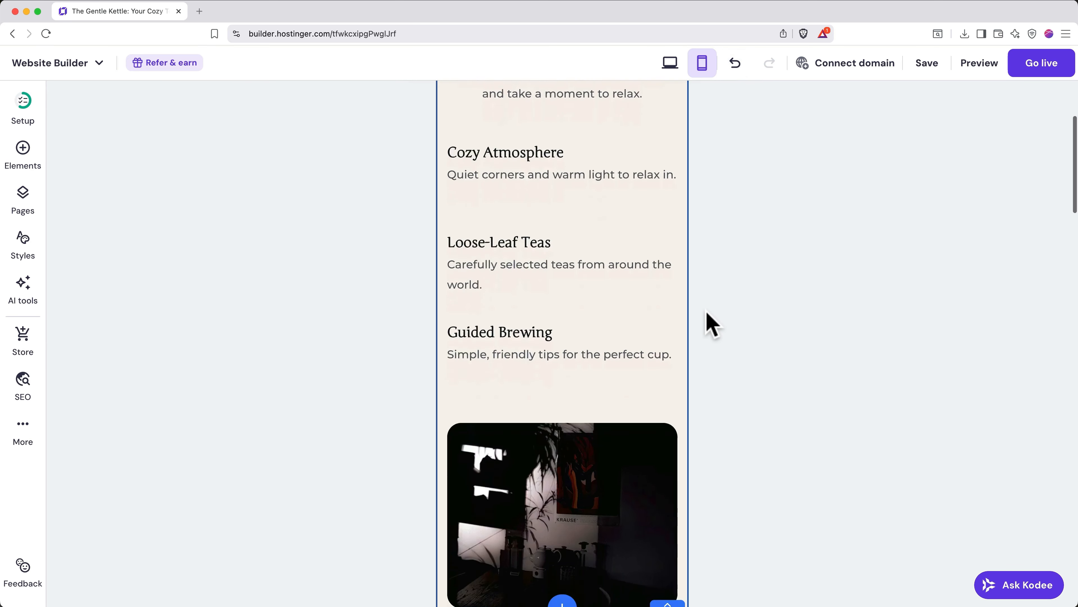
pyautogui.moveTo(572, 390); pyautogui.dragTo(572, 347)
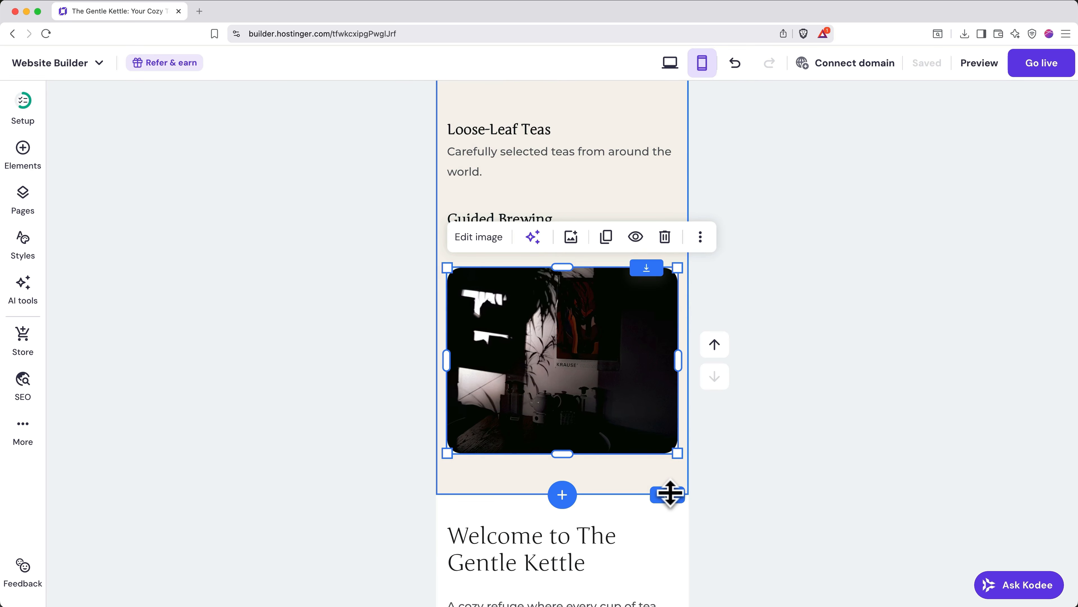
pyautogui.moveTo(670, 493)
pyautogui.mouseDown()
pyautogui.moveTo(674, 521)
pyautogui.moveTo(675, 485)
pyautogui.moveTo(676, 506)
pyautogui.moveTo(666, 501)
pyautogui.mouseUp()
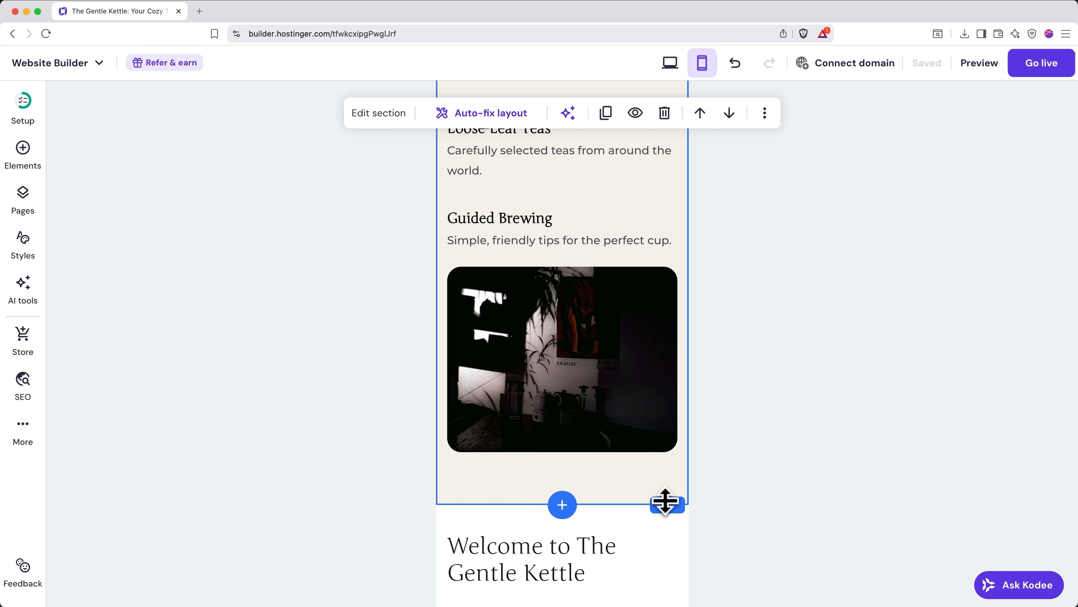
# Hide the 'Welcome to The Gentle Kettle' section on mobile only
pyautogui.scroll(-6, 664, 502)
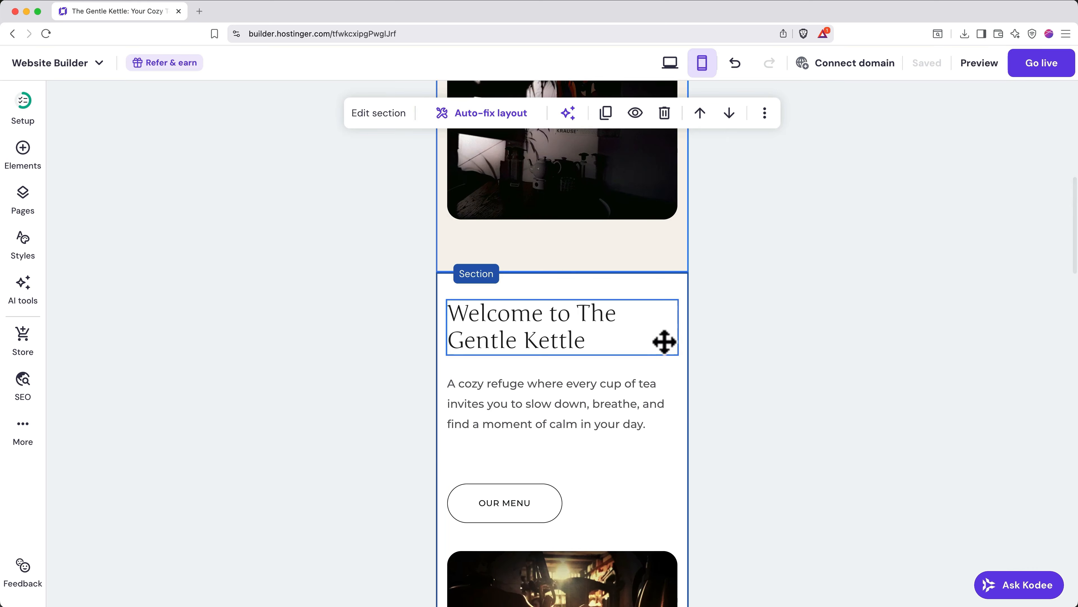
pyautogui.click(675, 296)
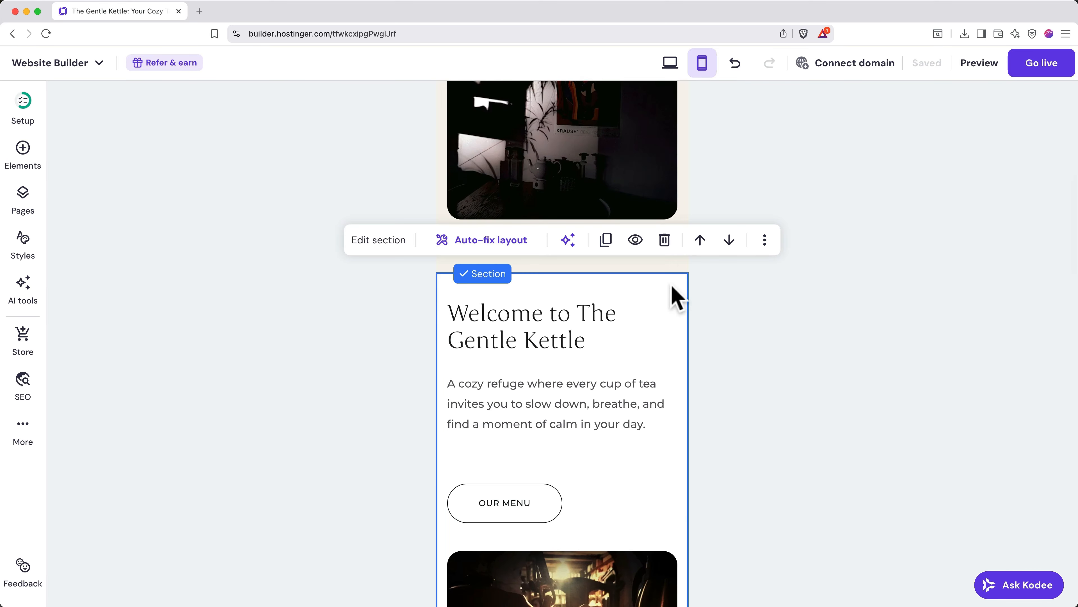
pyautogui.click(635, 240)
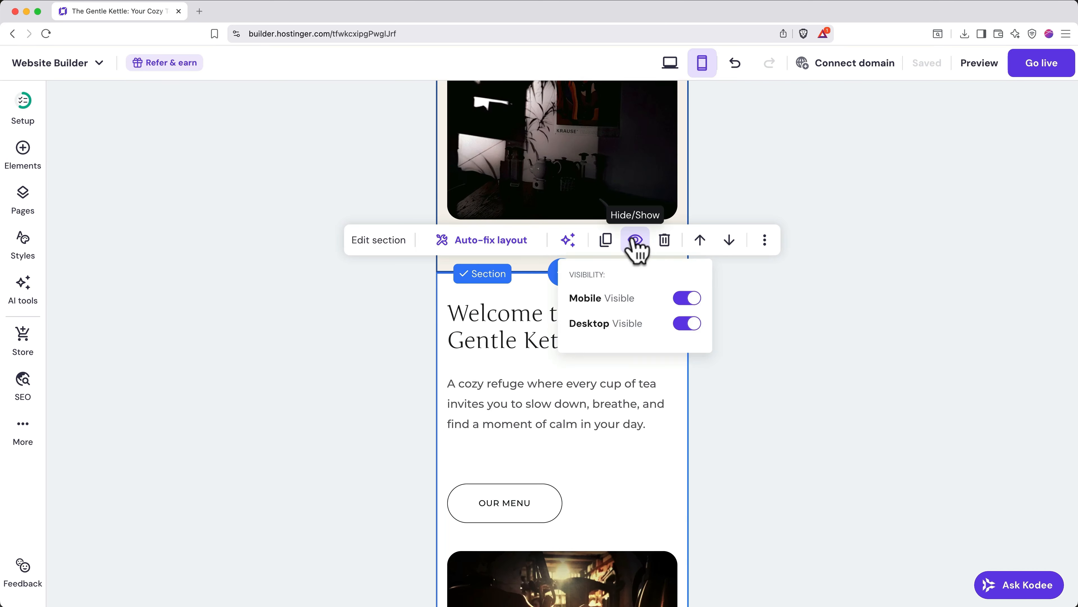
pyautogui.click(684, 298)
pyautogui.click(791, 338)
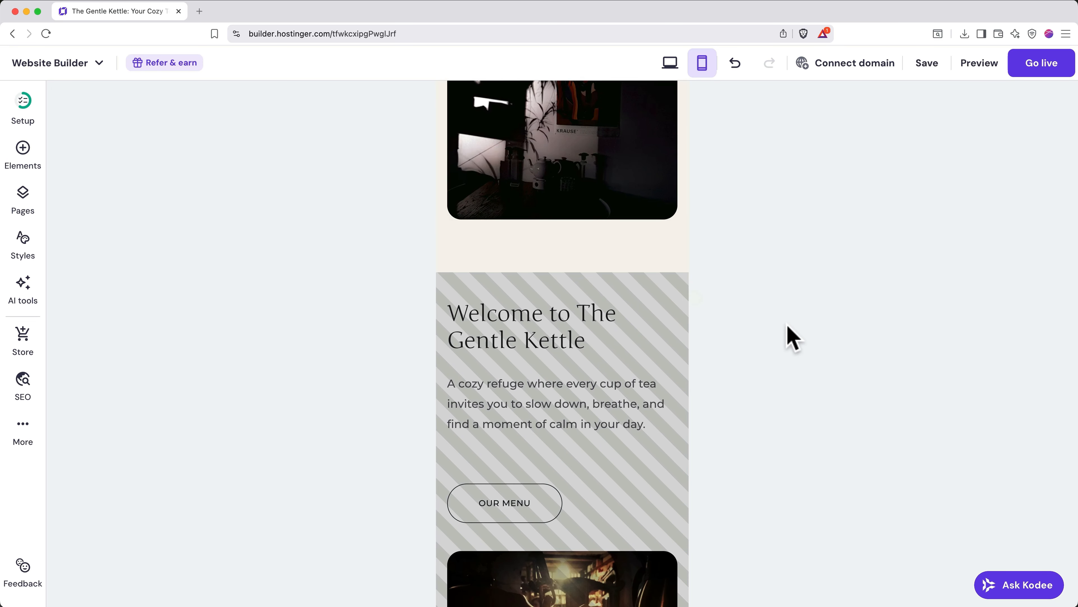
# Preview the site in the phone mockup, then return to the editor in desktop layout
pyautogui.click(979, 65)
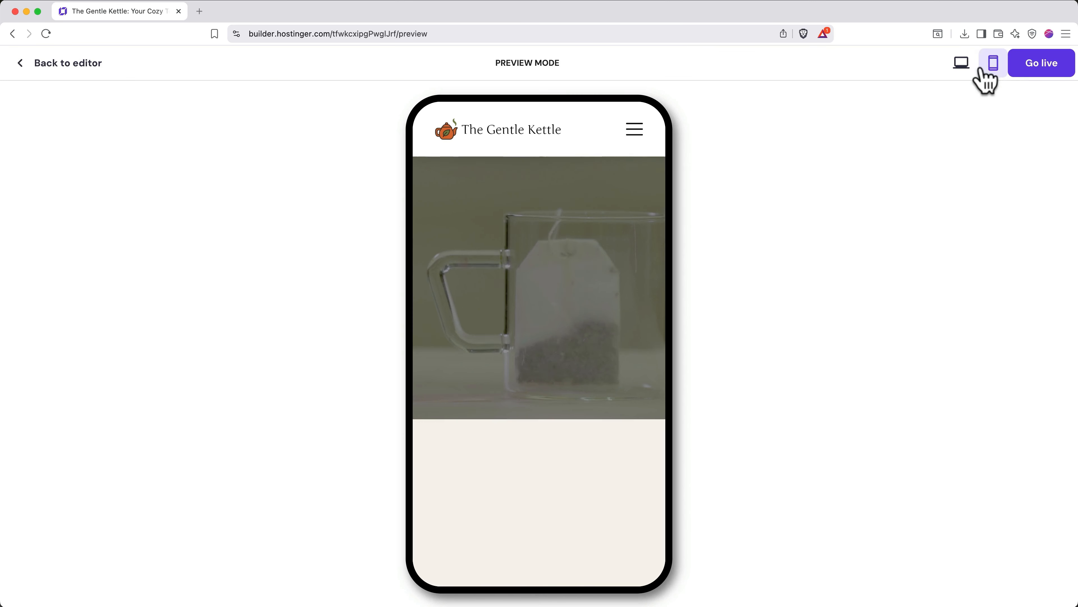
pyautogui.scroll(-15, 581, 471)
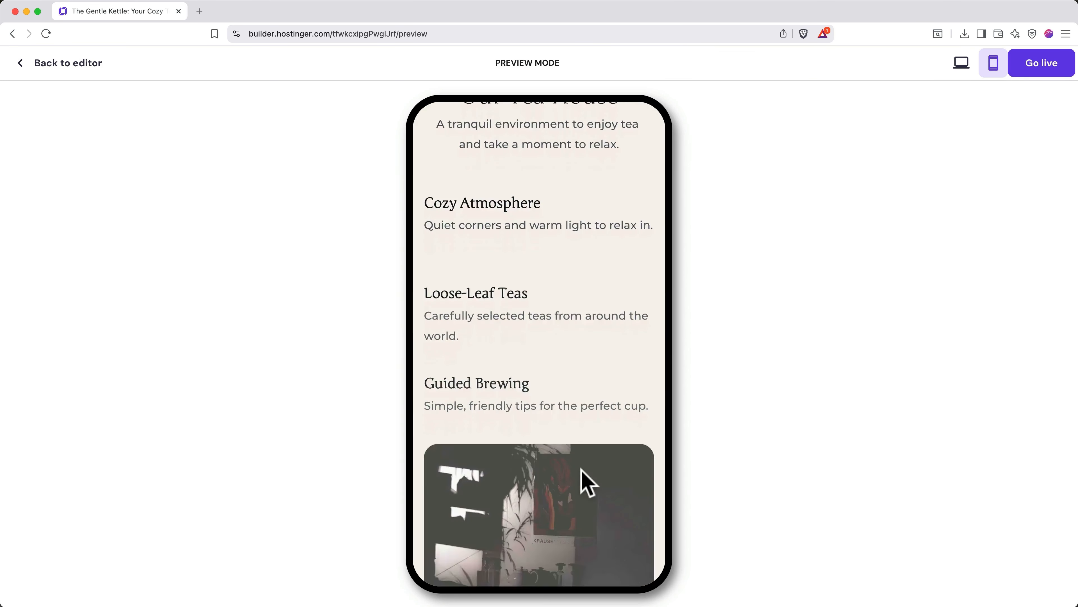
pyautogui.scroll(-4, 581, 470)
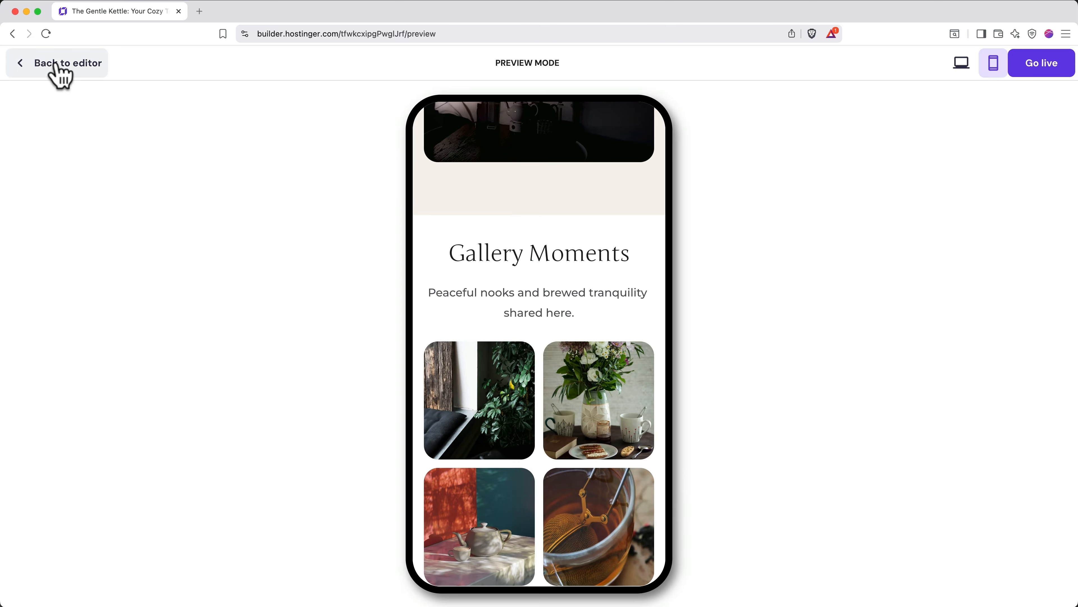
pyautogui.click(59, 72)
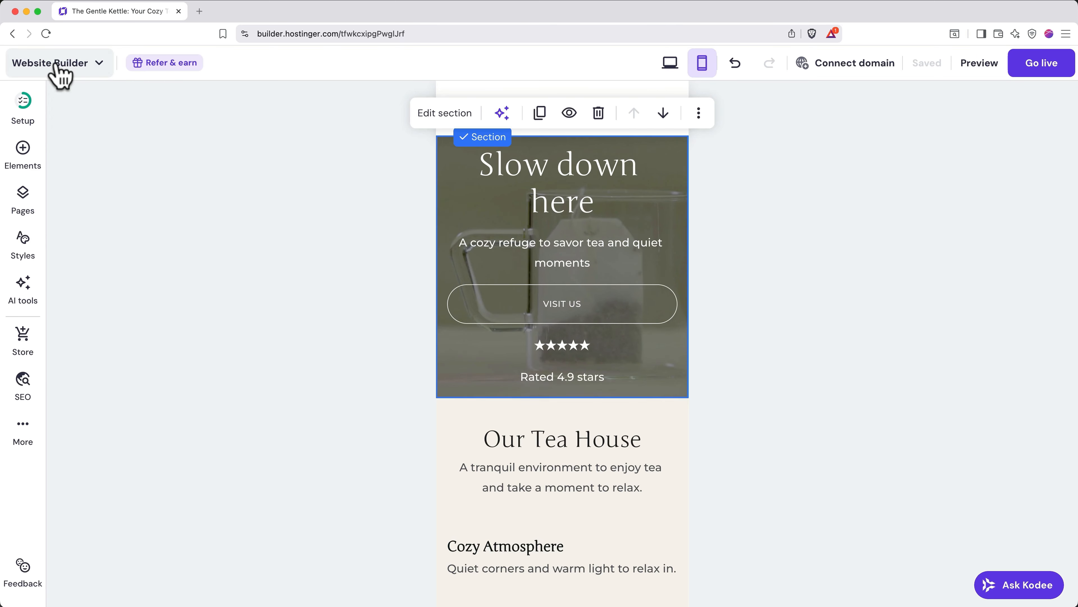
pyautogui.click(670, 64)
# Go to the Visit page and delete its Contact Us form section
pyautogui.scroll(2, 684, 197)
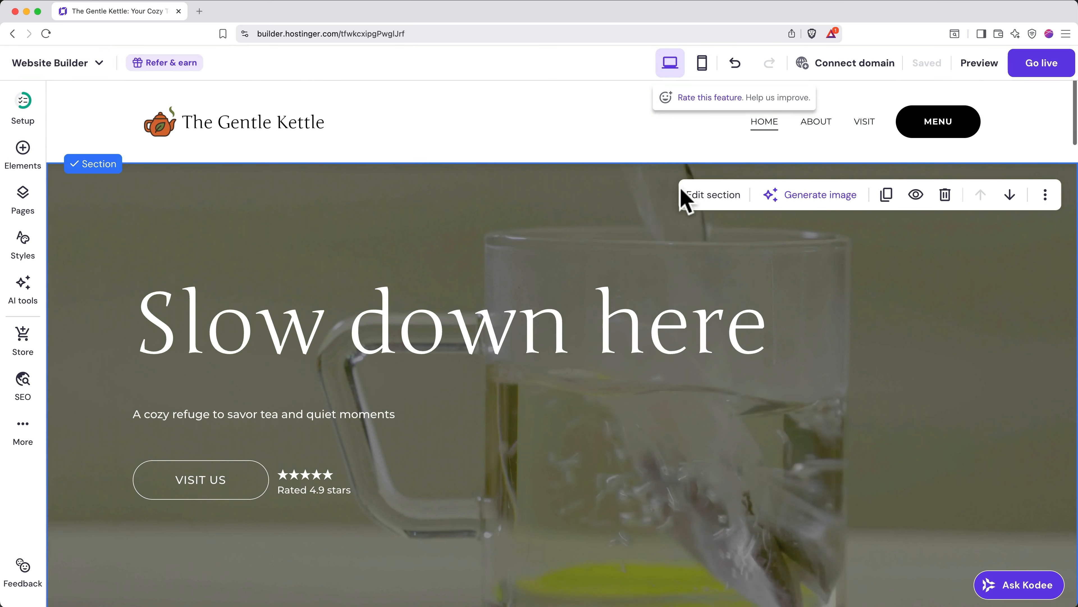
pyautogui.click(860, 121)
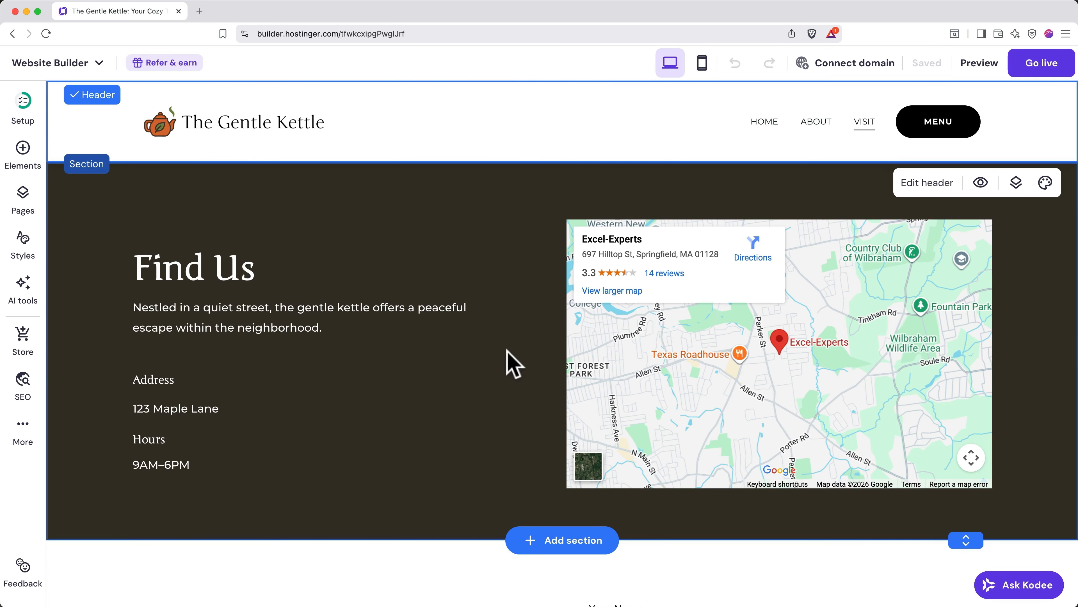
pyautogui.scroll(-10, 513, 373)
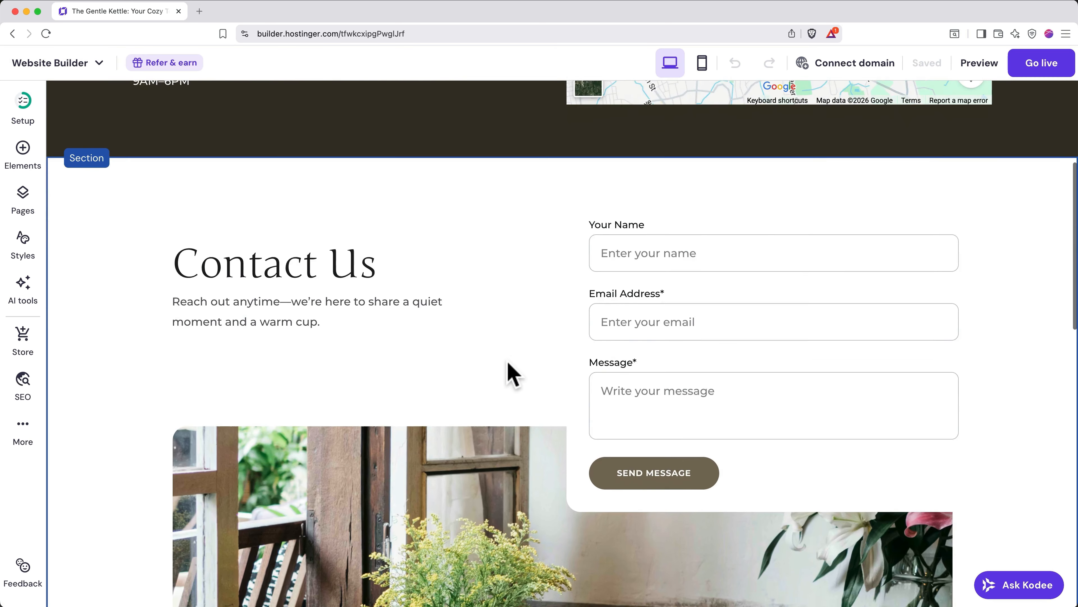
pyautogui.scroll(-1, 511, 369)
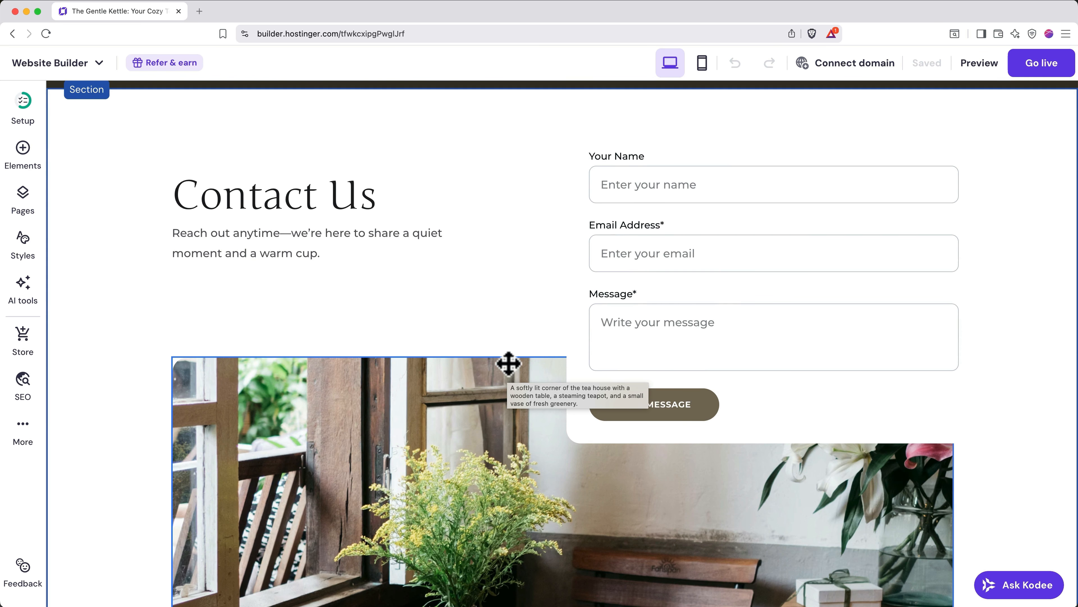
pyautogui.scroll(3, 511, 282)
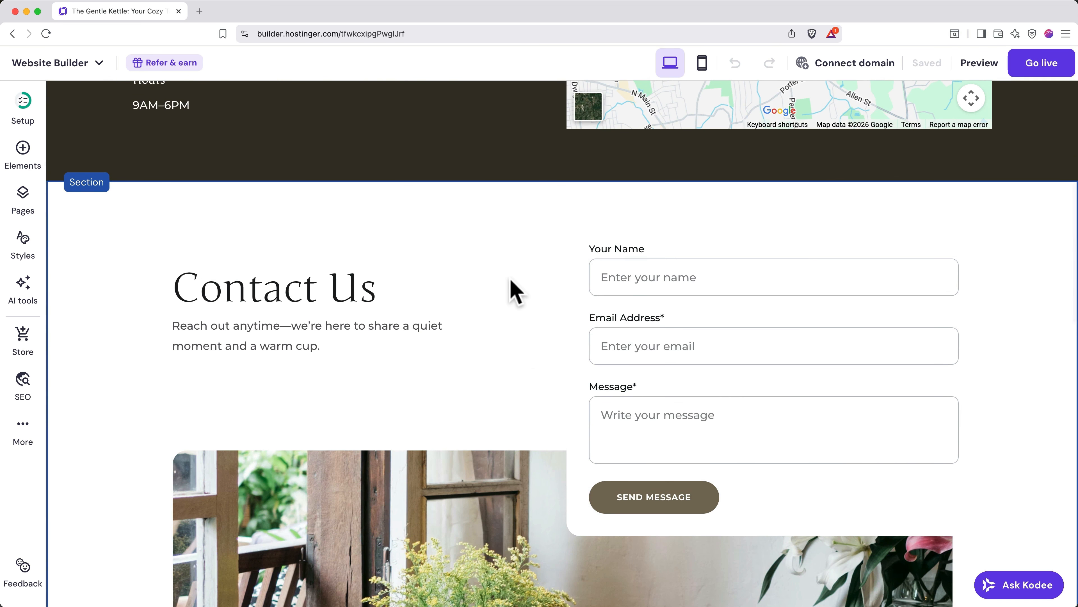
pyautogui.click(493, 231)
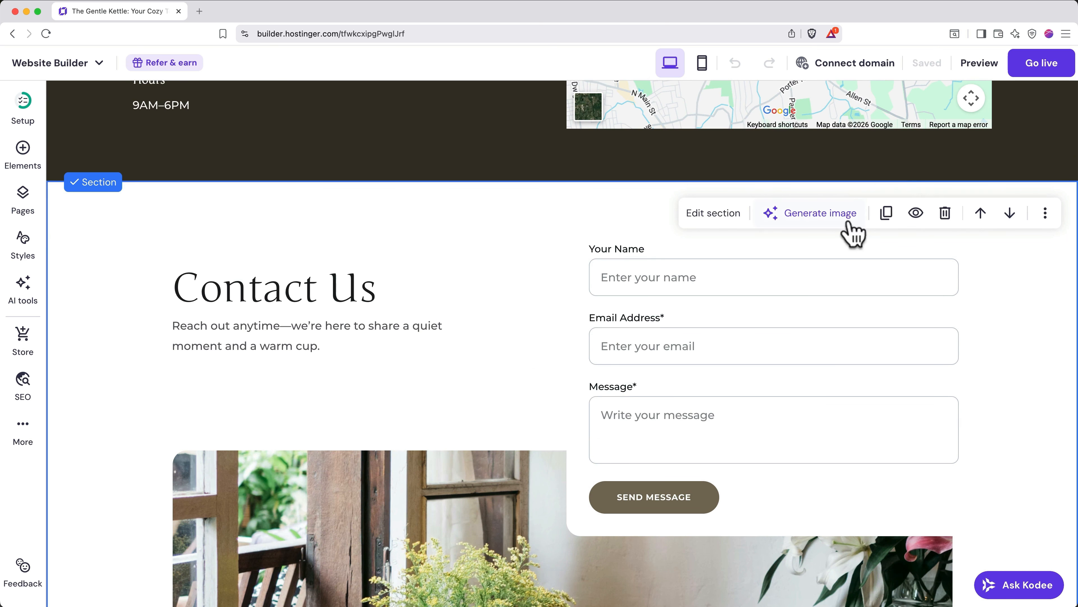
pyautogui.click(945, 213)
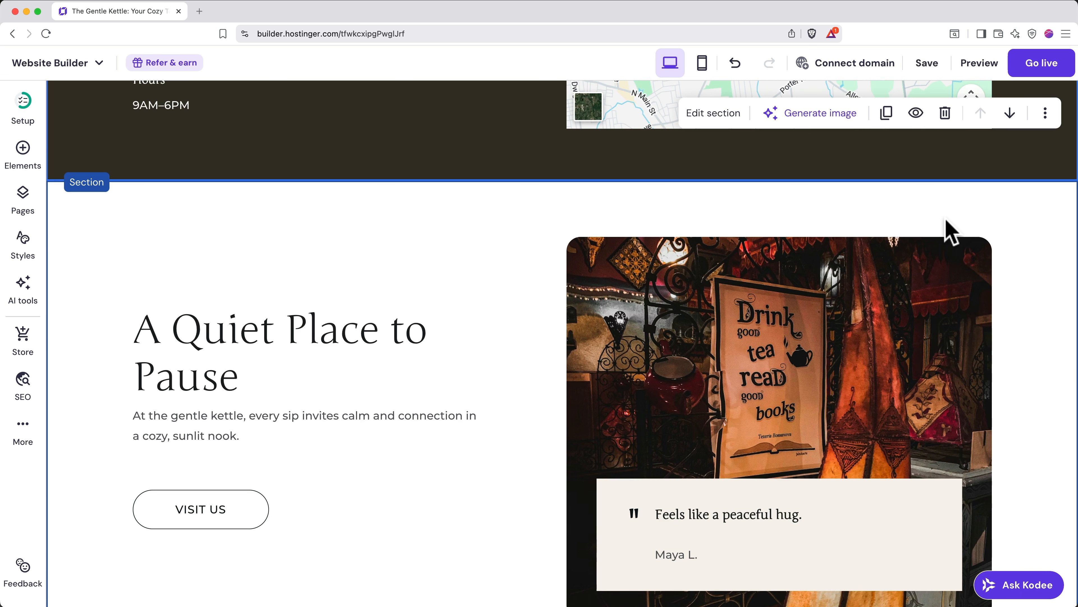
# Add a Contact page using the template with a contact form and save its page settings
pyautogui.click(25, 206)
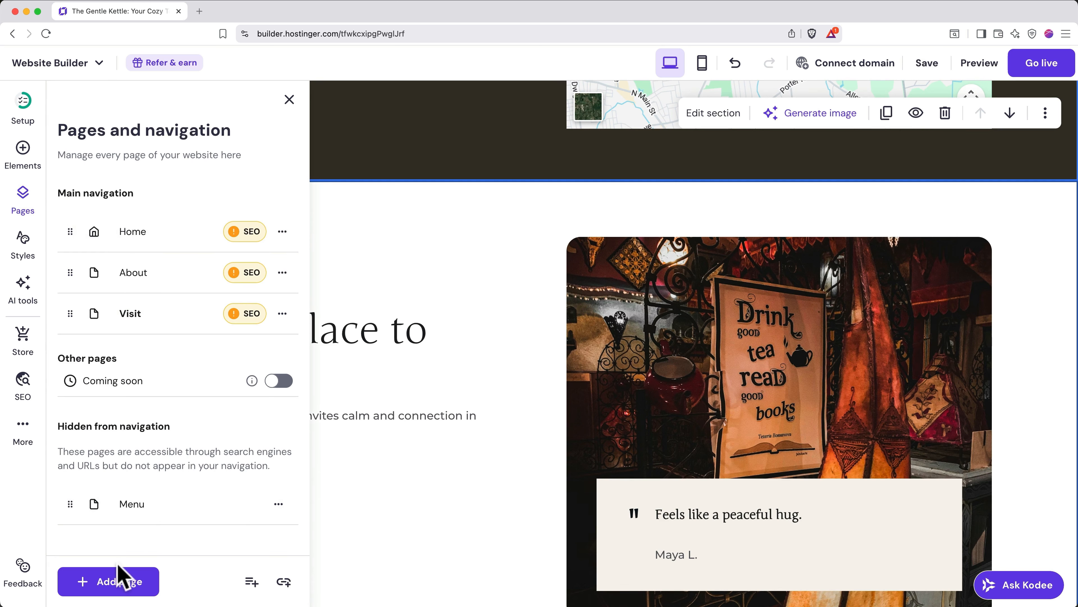
pyautogui.click(114, 582)
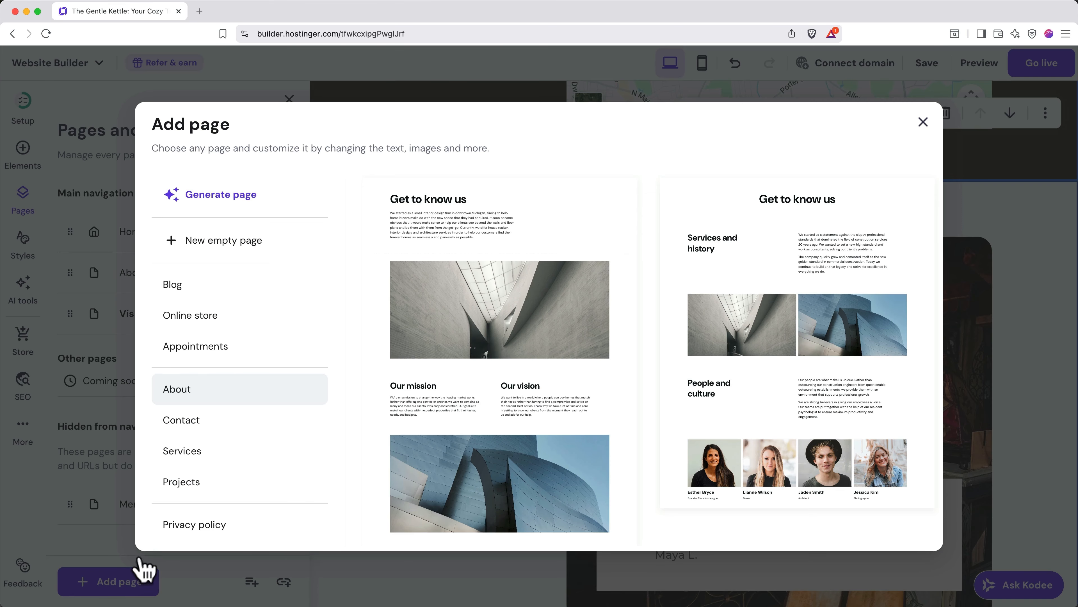
pyautogui.click(221, 425)
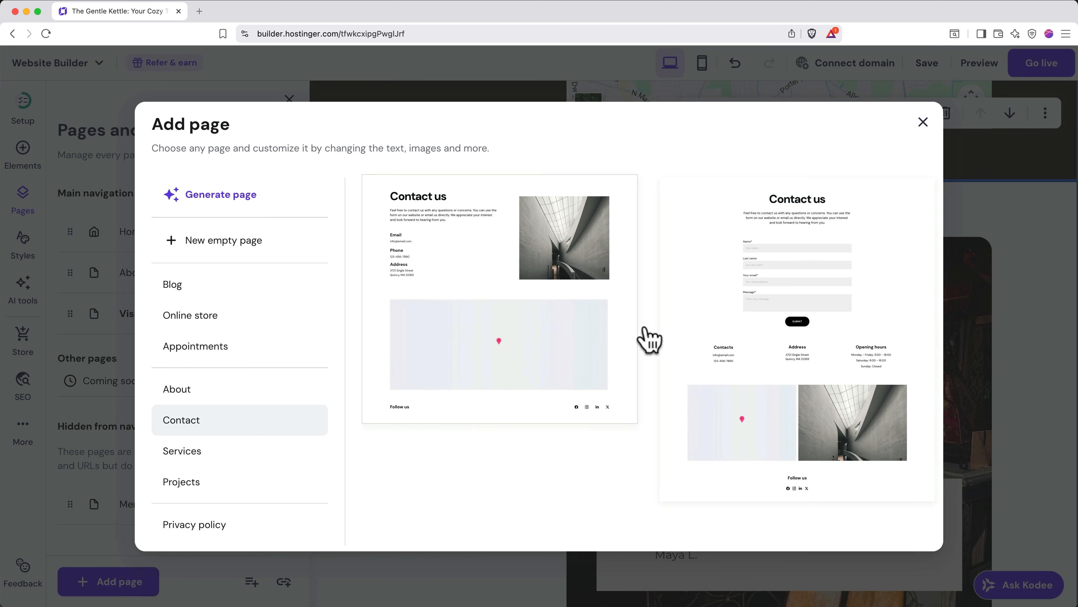
pyautogui.click(709, 323)
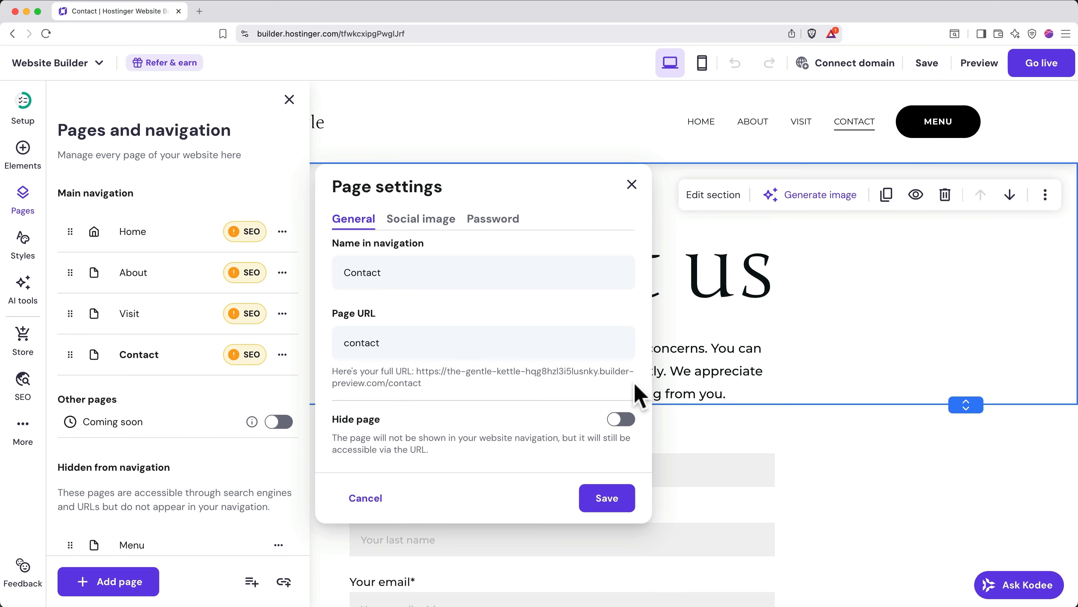
pyautogui.click(615, 503)
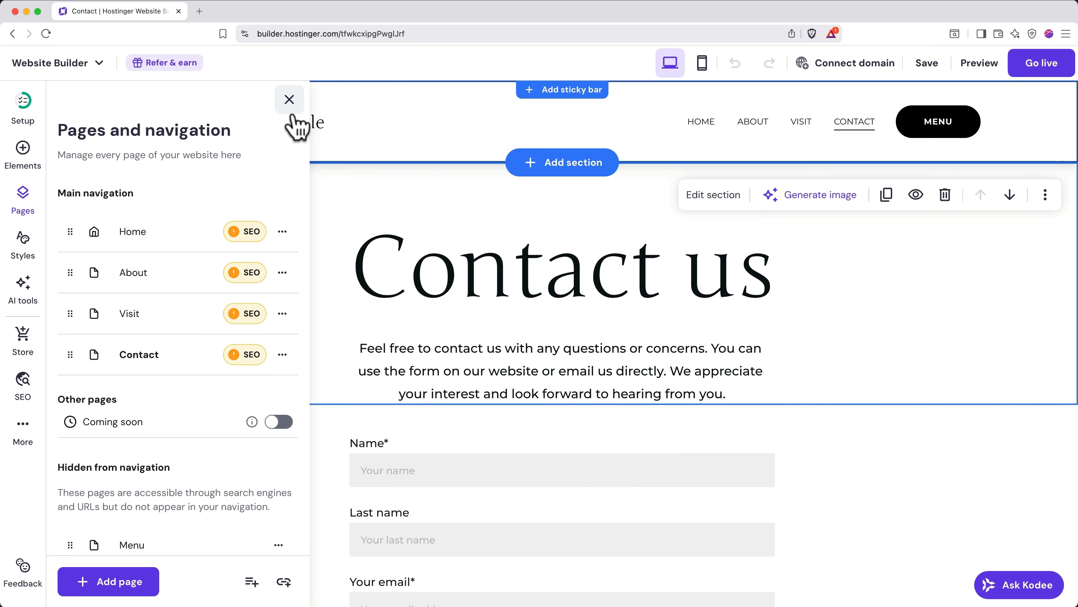
# Open the Contact page form's settings, check its name and notification e-mail, and list its fields
pyautogui.click(290, 100)
pyautogui.scroll(-6, 249, 467)
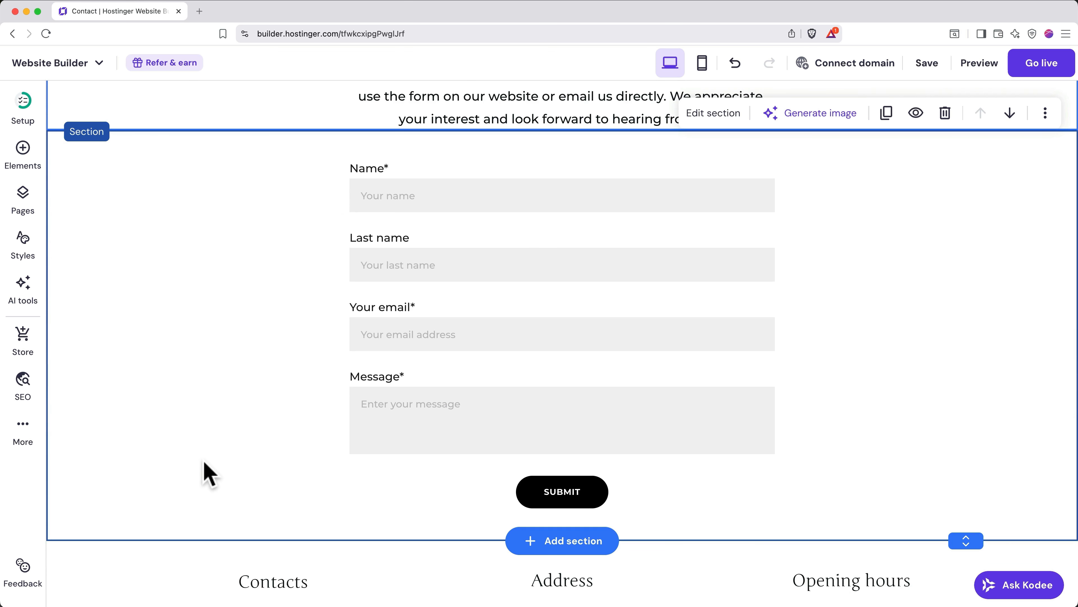
pyautogui.click(430, 302)
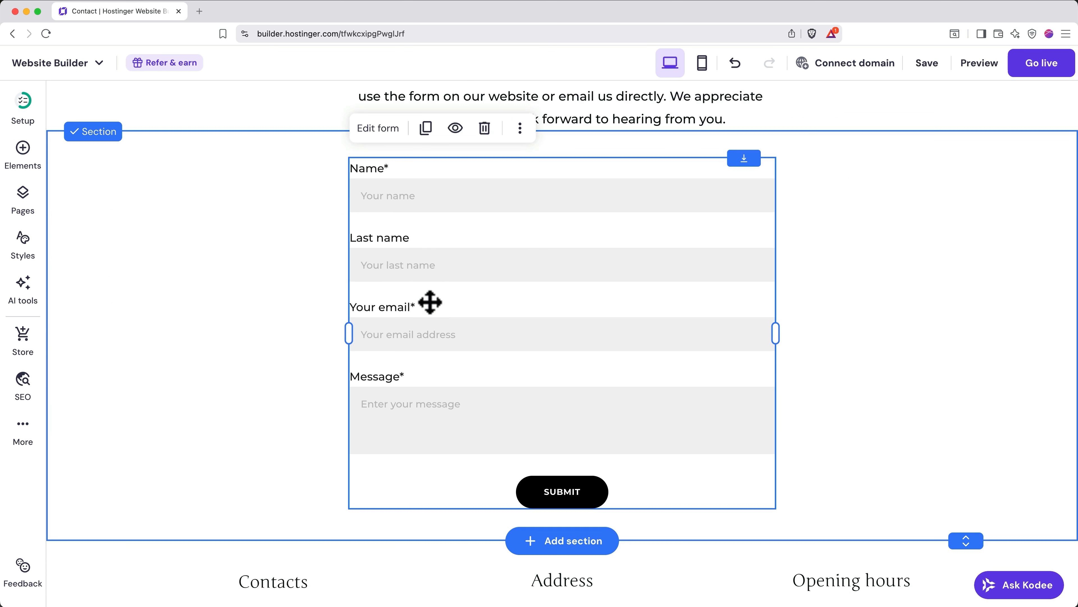
pyautogui.click(392, 127)
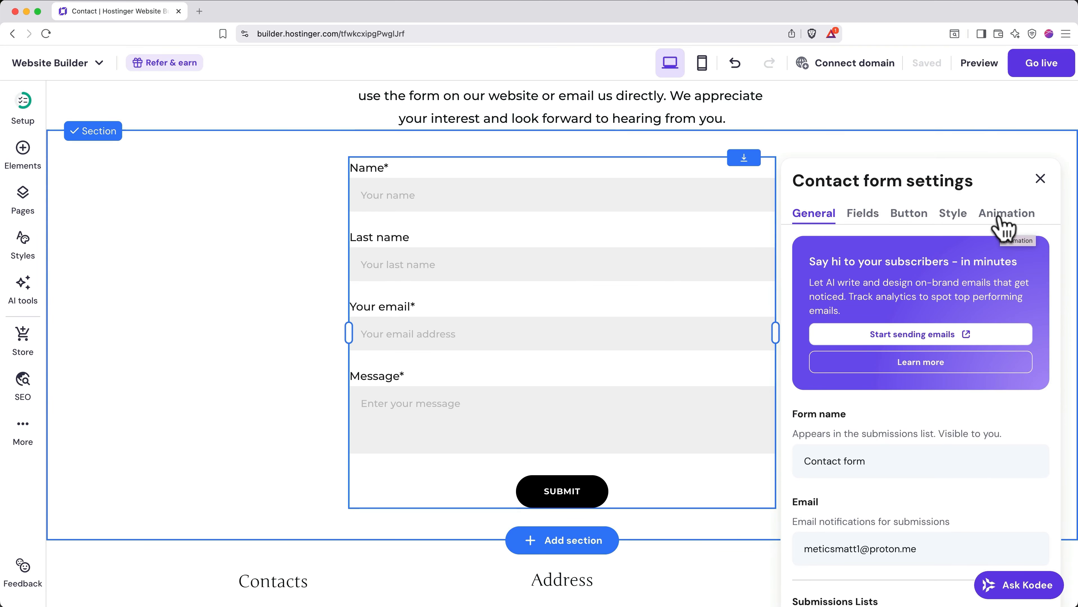
pyautogui.scroll(-4, 824, 226)
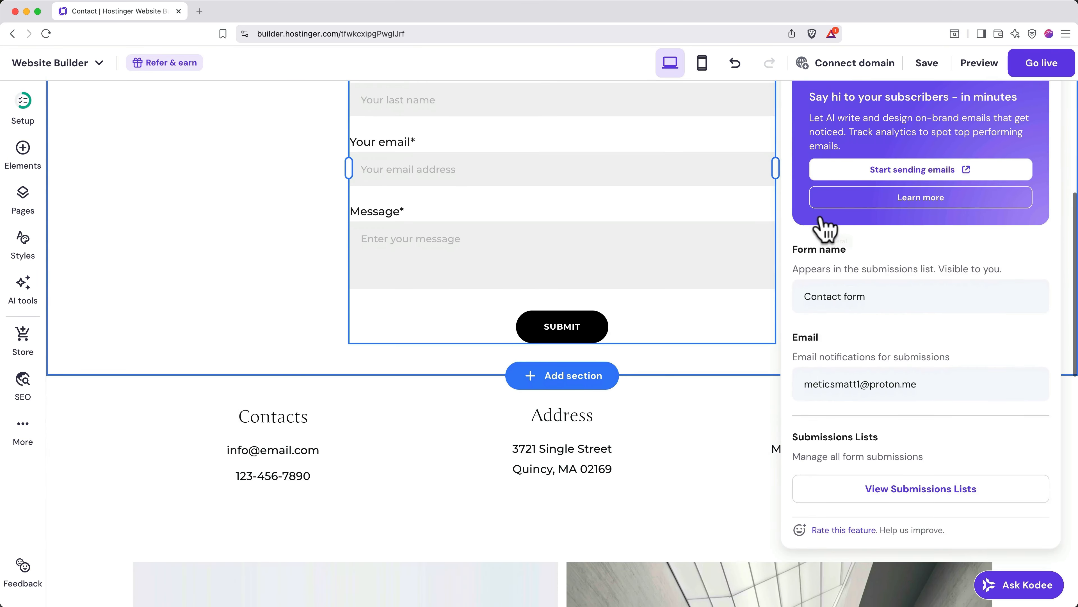
pyautogui.scroll(-1, 824, 227)
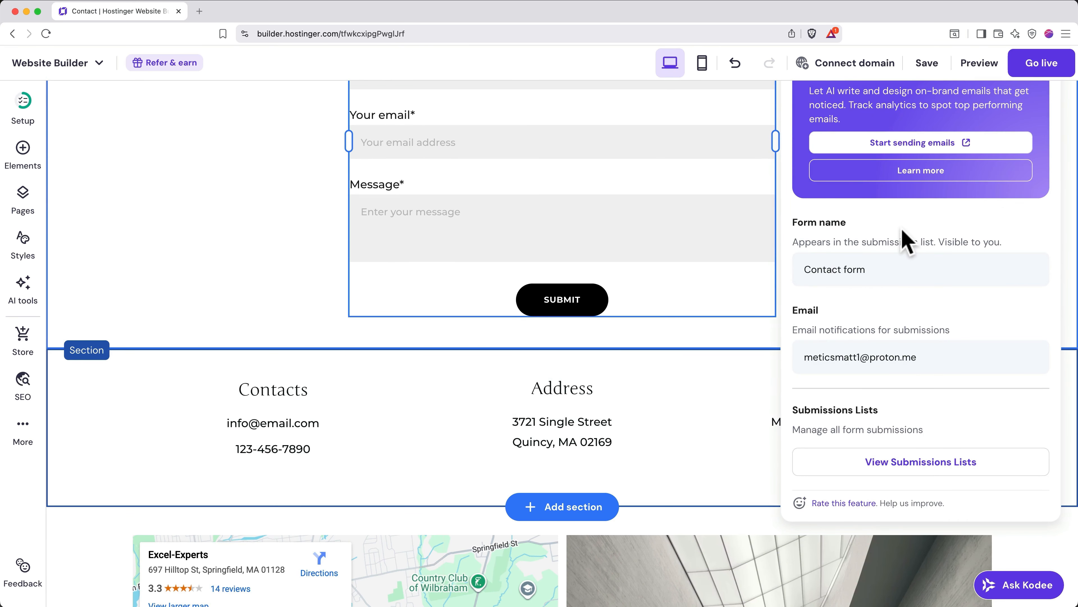
pyautogui.click(915, 269)
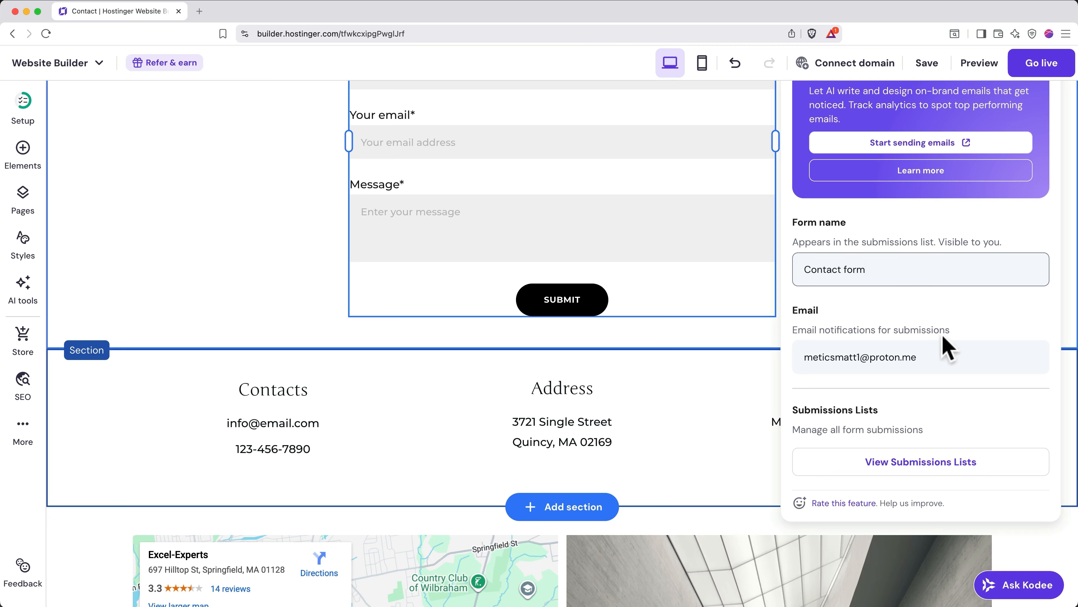
pyautogui.click(942, 356)
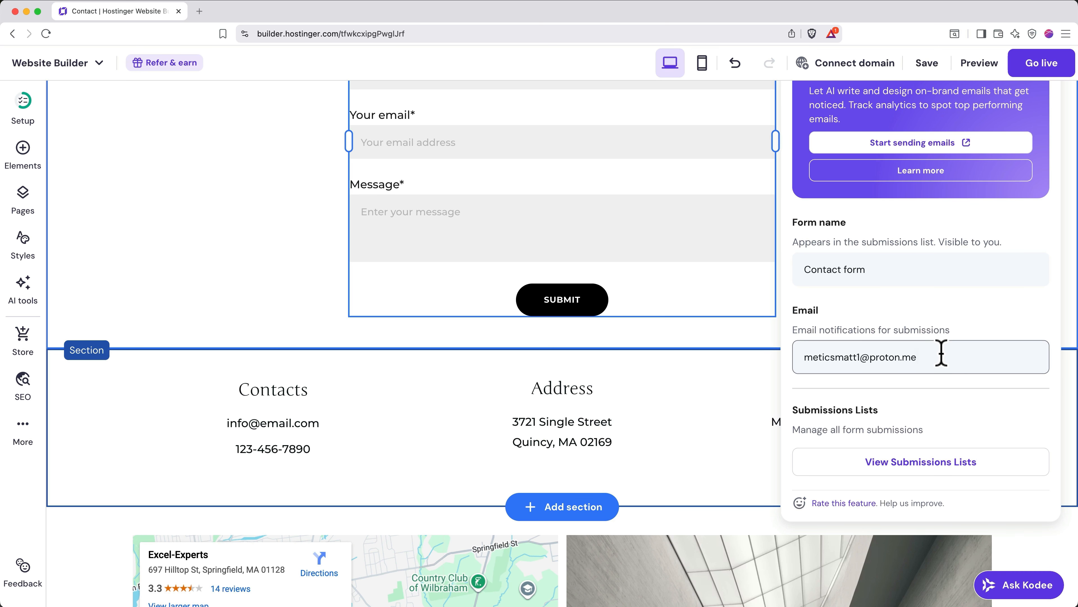
pyautogui.scroll(5, 941, 356)
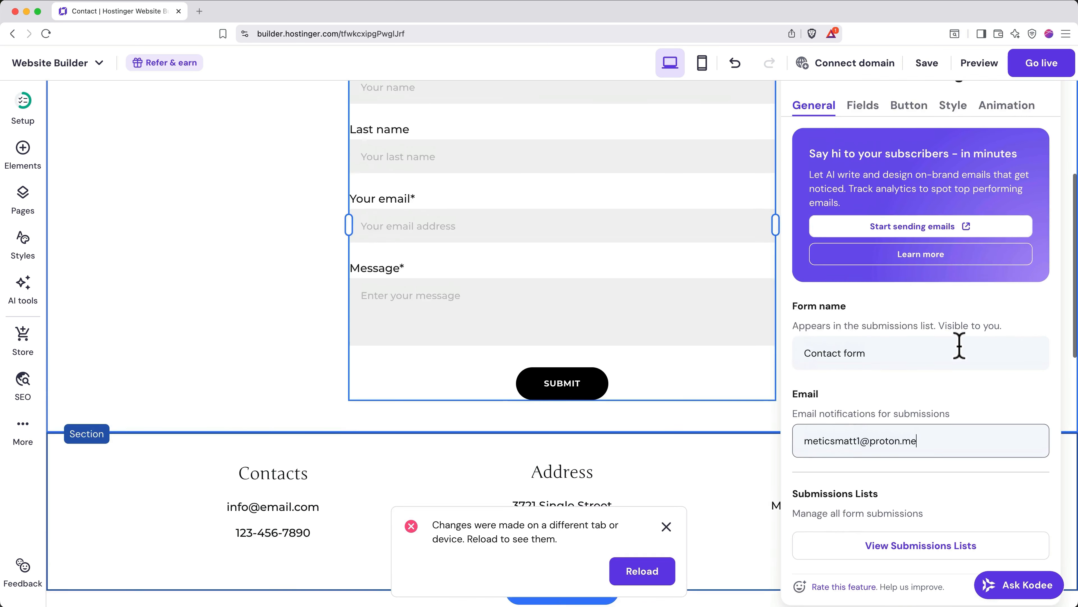
pyautogui.click(864, 198)
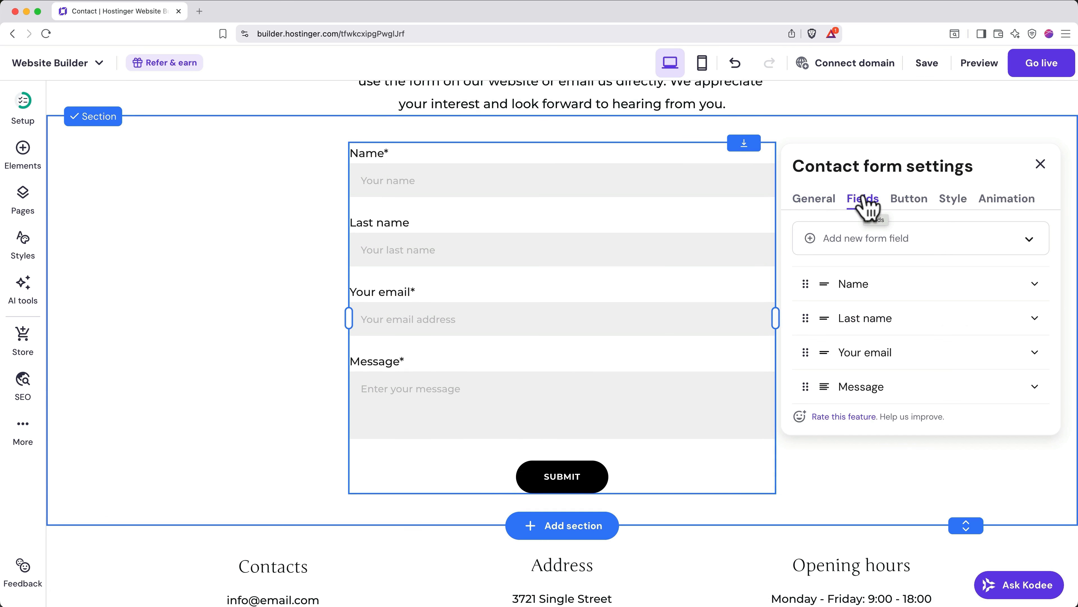
pyautogui.click(897, 239)
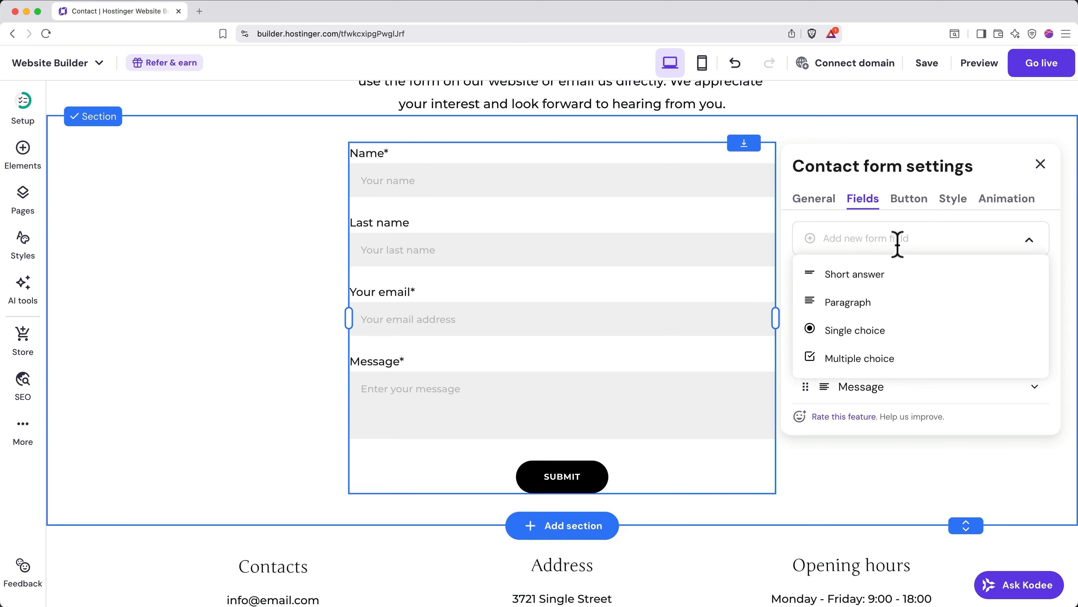
pyautogui.click(868, 275)
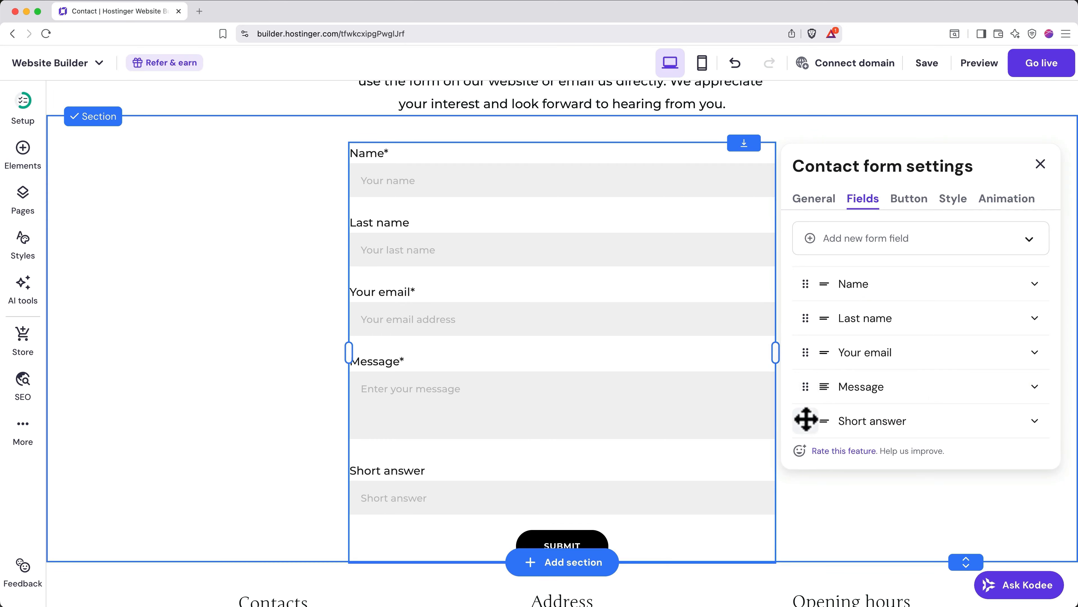
pyautogui.moveTo(808, 422); pyautogui.dragTo(805, 348)
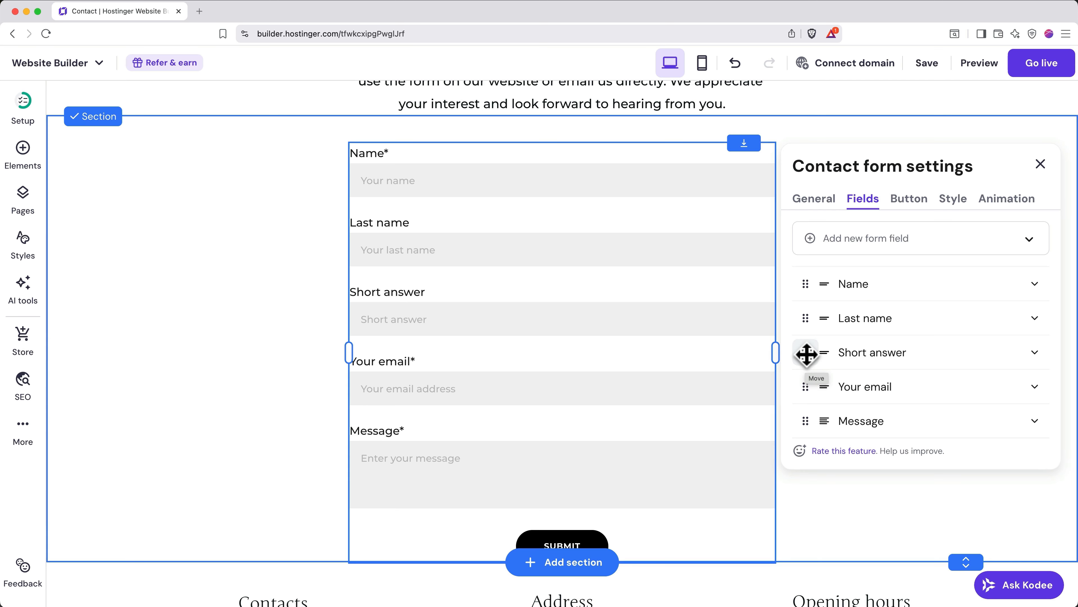
pyautogui.click(1035, 353)
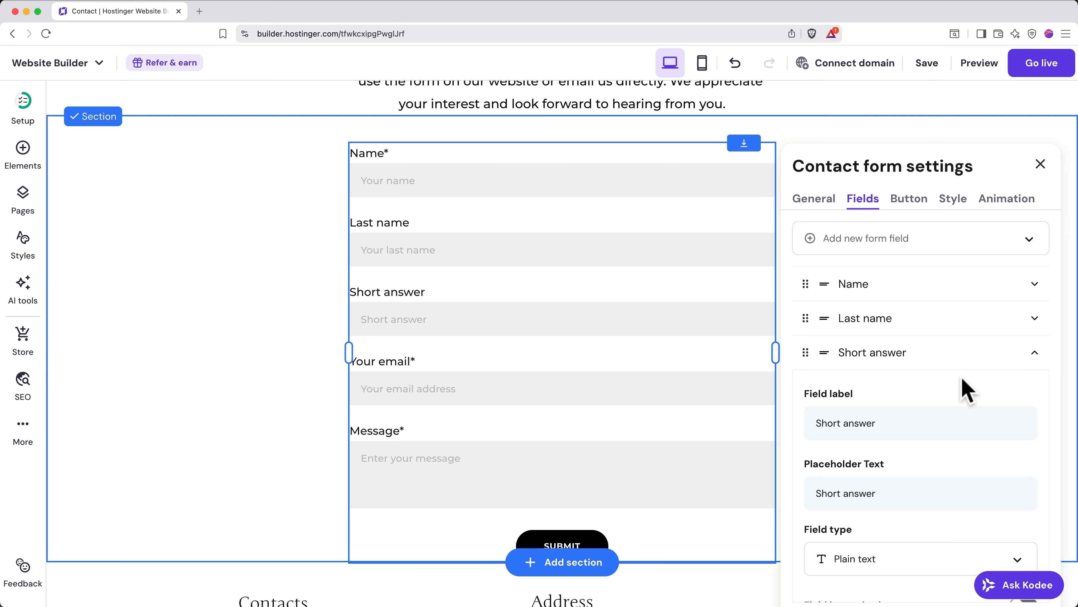
pyautogui.scroll(-3, 959, 383)
pyautogui.tripleClick(917, 352)
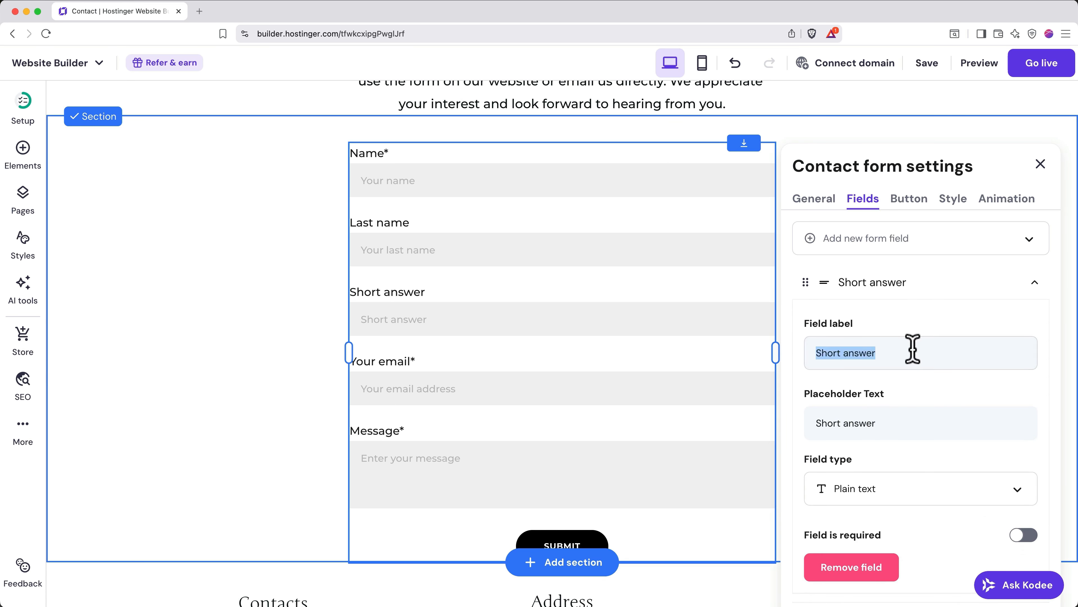
pyautogui.write('Phone')
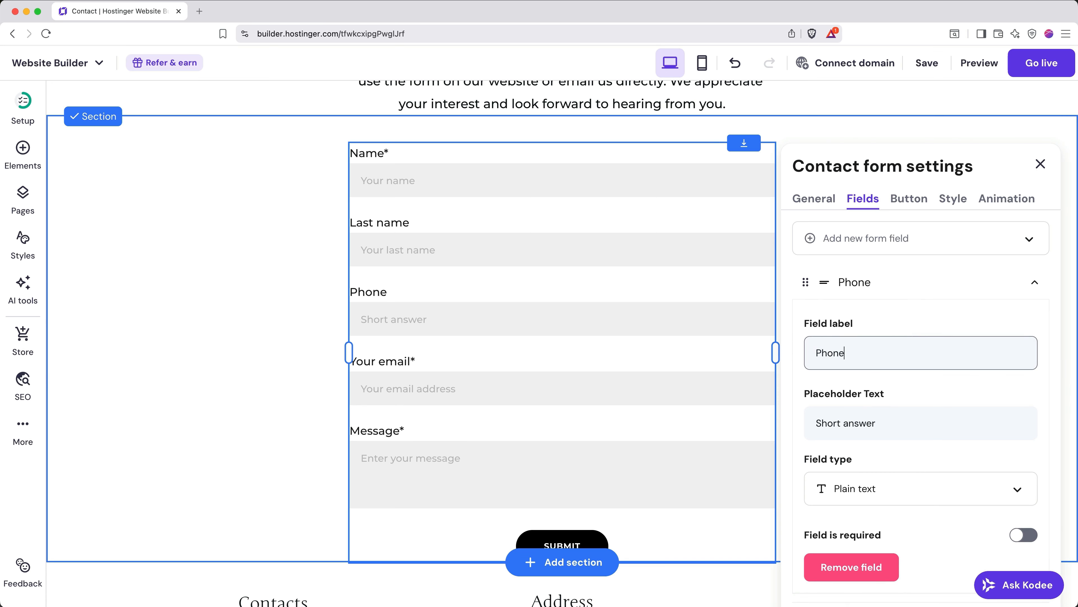
pyautogui.scroll(-1, 862, 393)
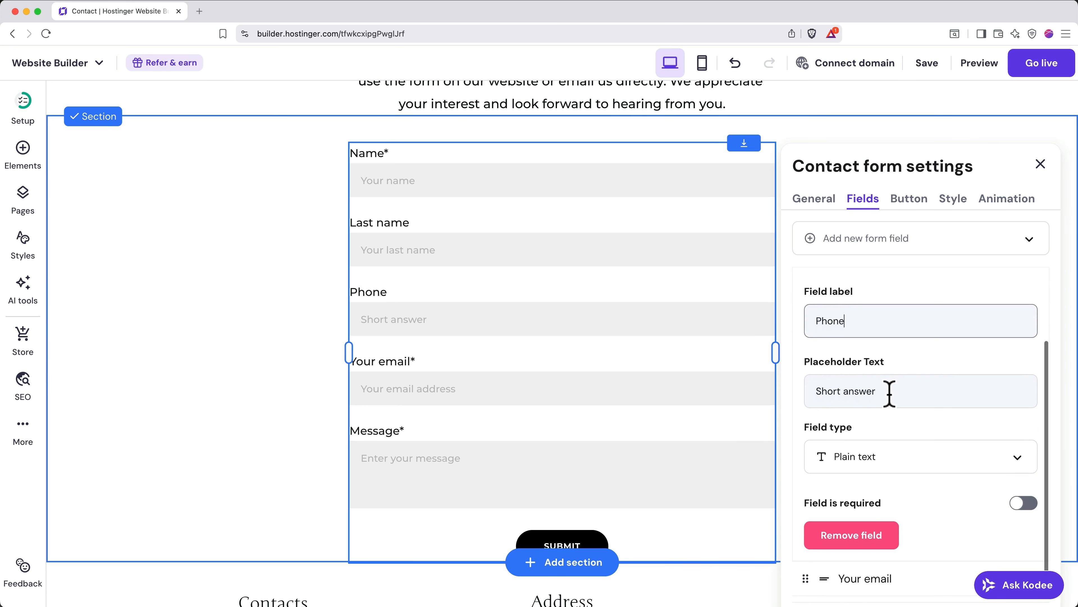
pyautogui.moveTo(889, 391); pyautogui.dragTo(814, 390)
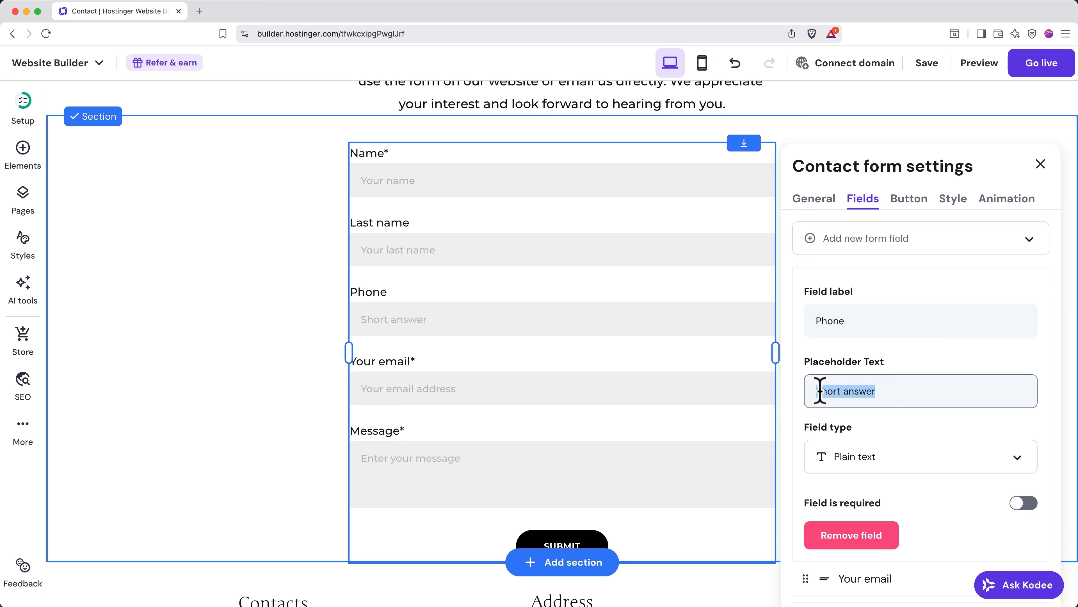
pyautogui.write('123-456-7890')
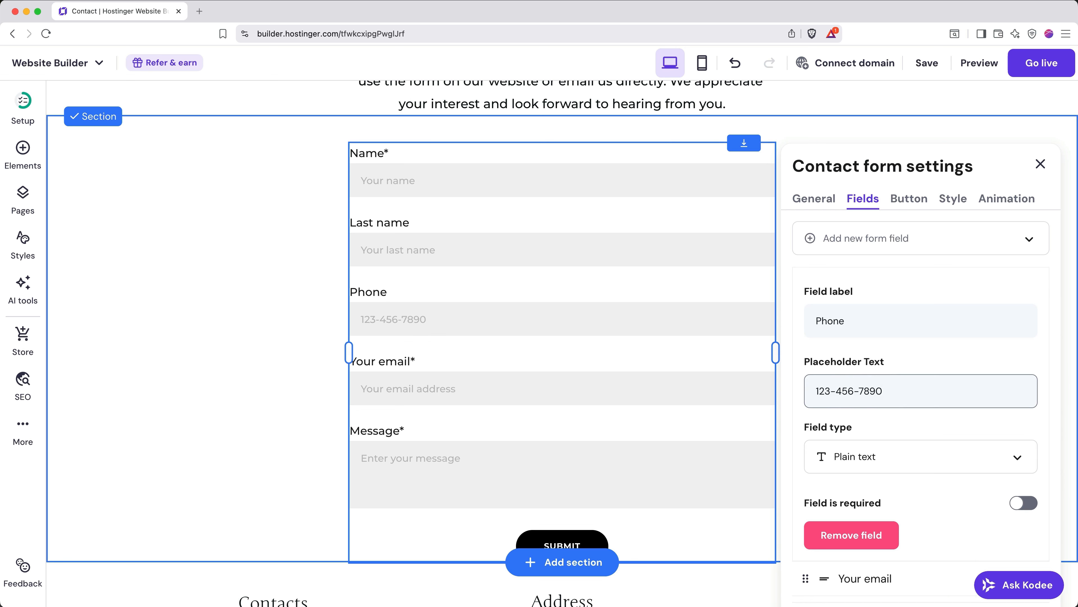
# Make the field a Phone type, toggle Required off and on, then remove the field
pyautogui.scroll(-1, 929, 441)
pyautogui.click(929, 429)
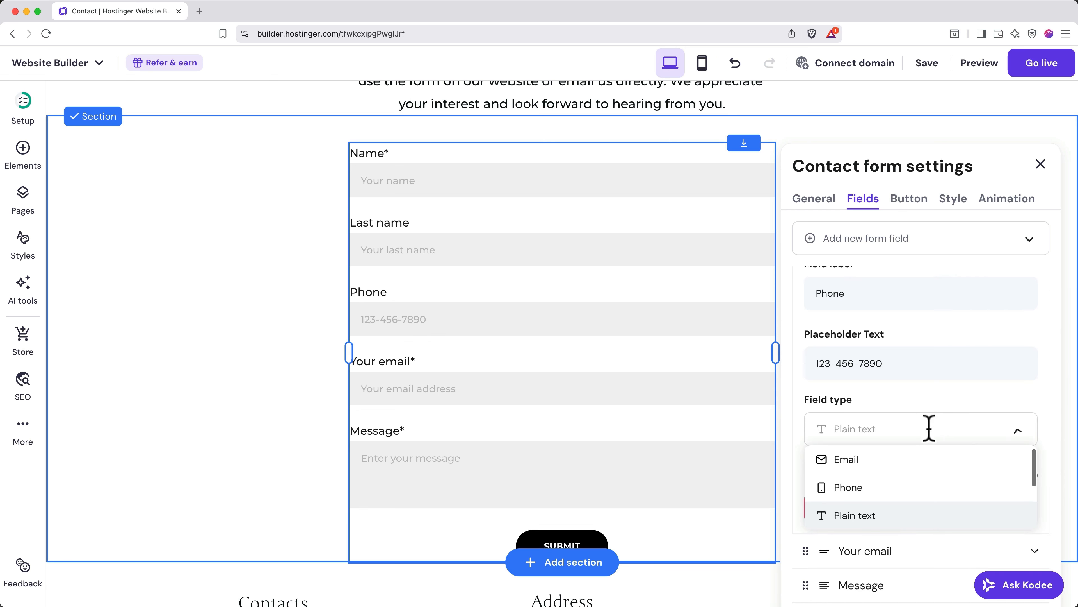
pyautogui.click(869, 487)
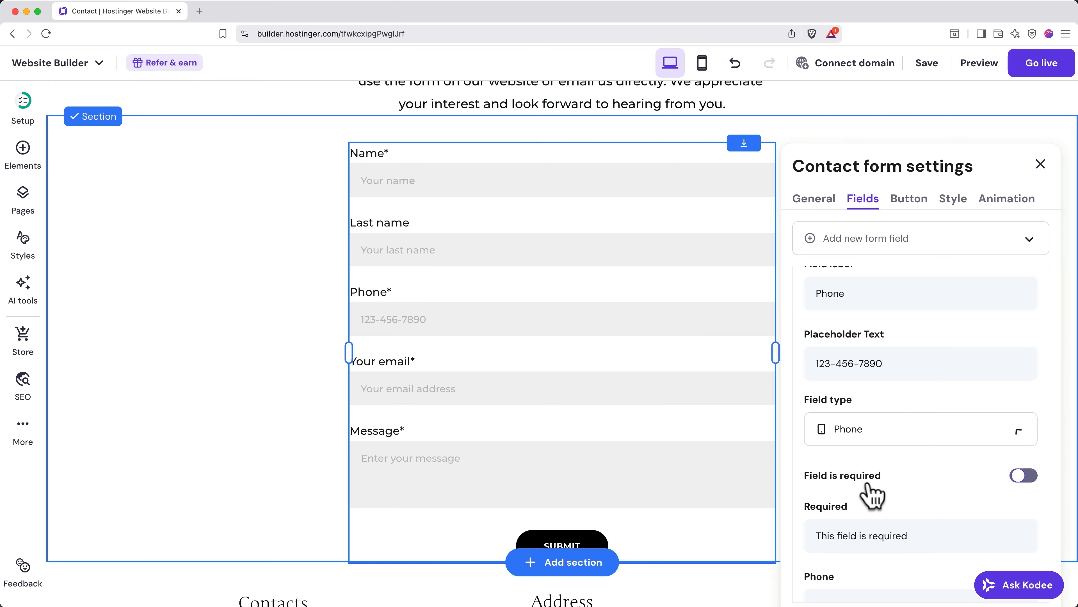
pyautogui.click(1023, 477)
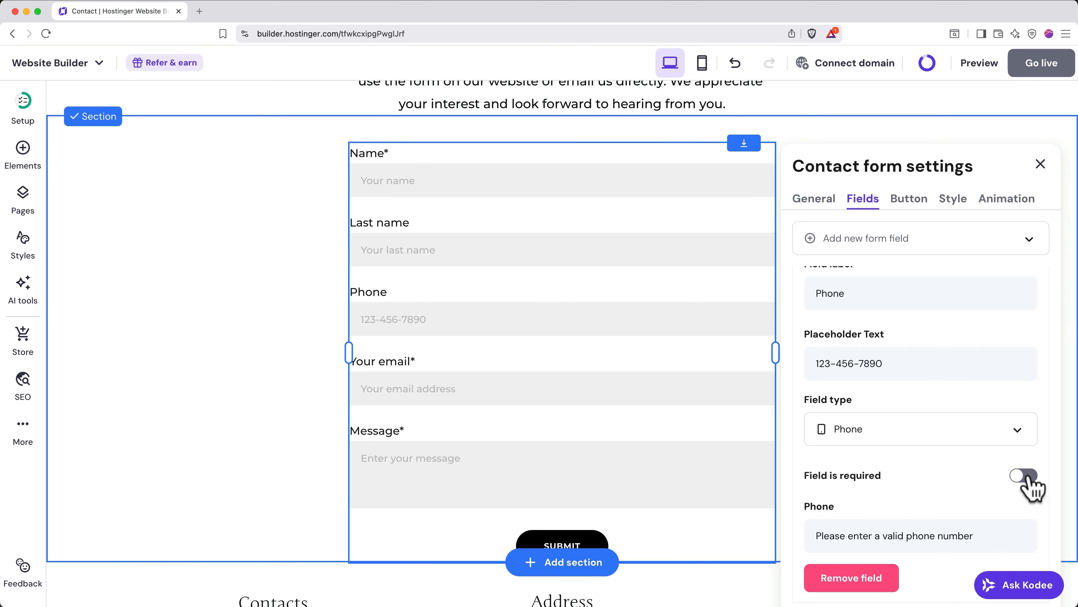
pyautogui.click(1025, 478)
pyautogui.scroll(-3, 964, 490)
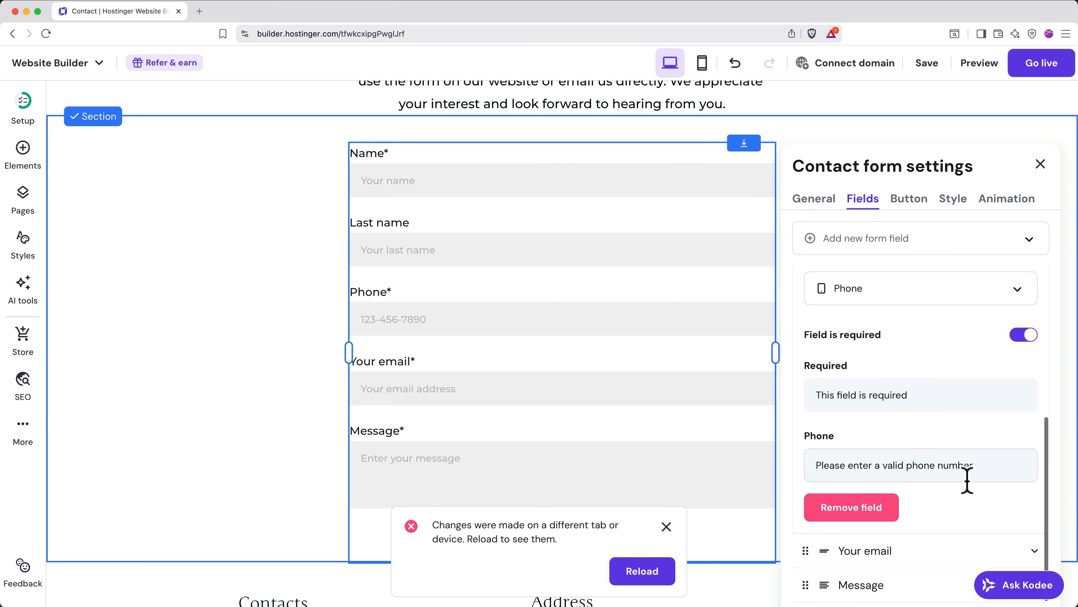
pyautogui.click(868, 514)
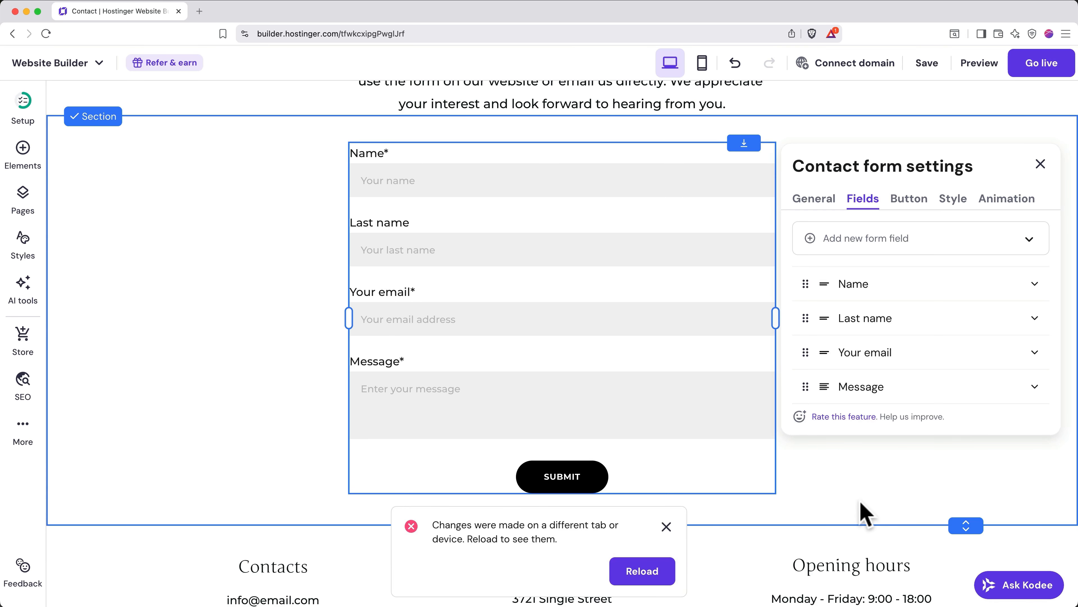
# In the form's Button settings, try Link to page, then return to showing the 'Thank You!' message
pyautogui.click(666, 528)
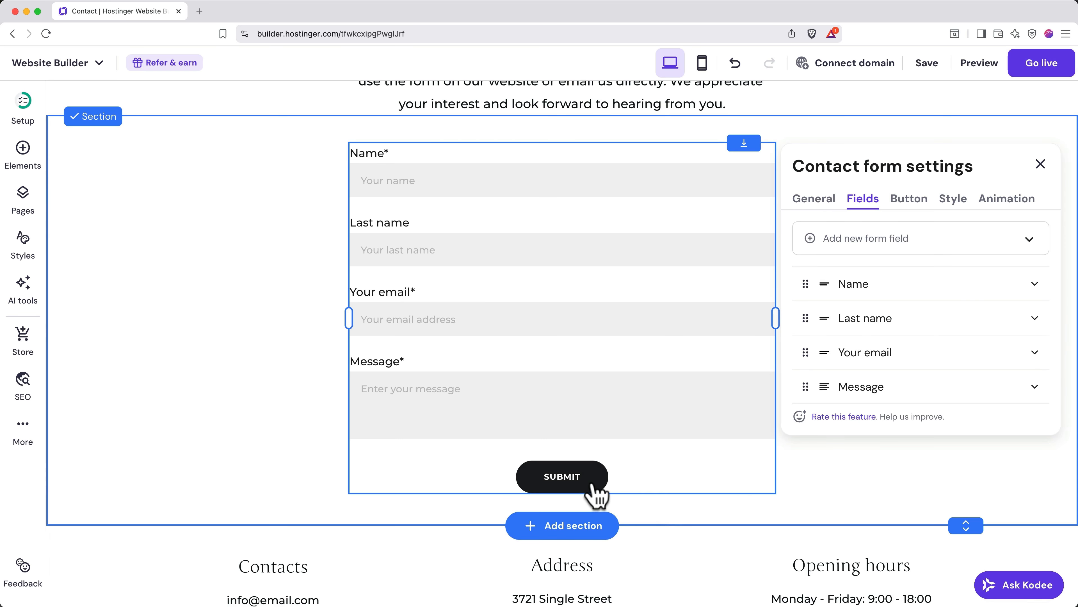
pyautogui.click(918, 214)
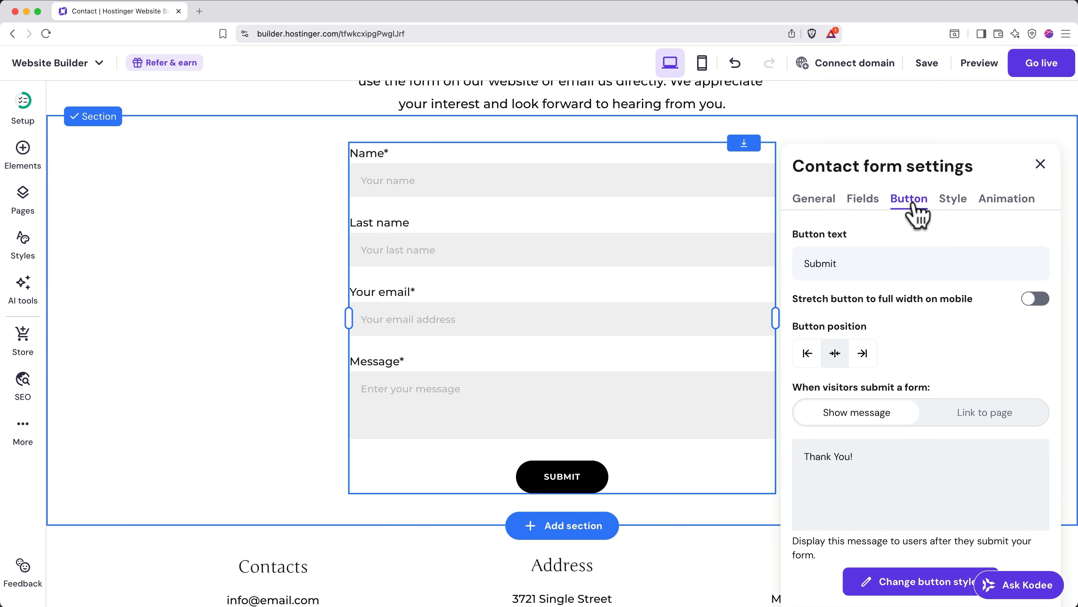
pyautogui.scroll(-3, 938, 297)
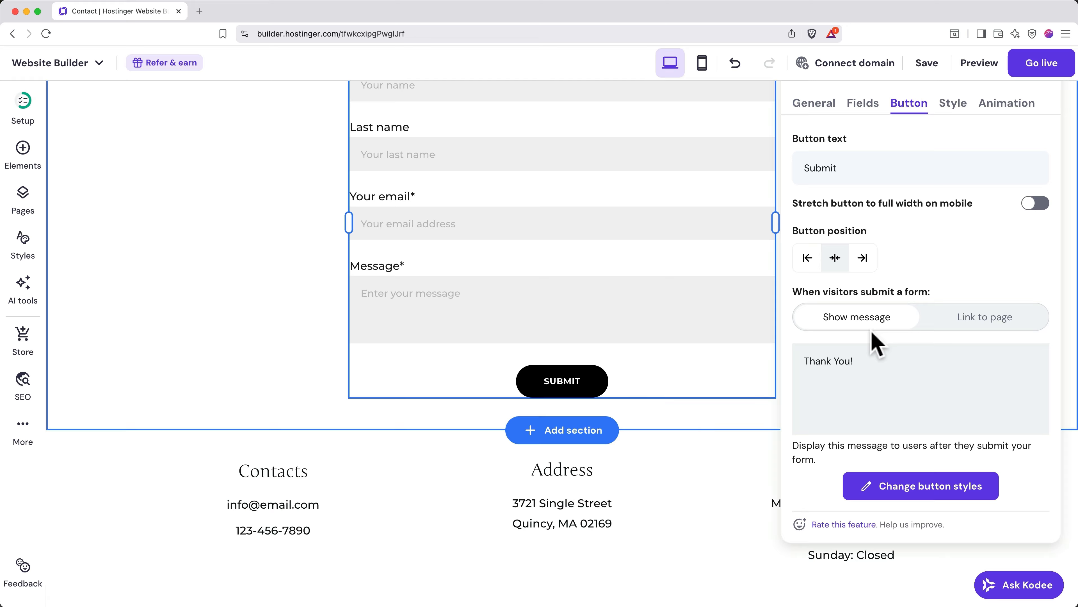
pyautogui.click(959, 324)
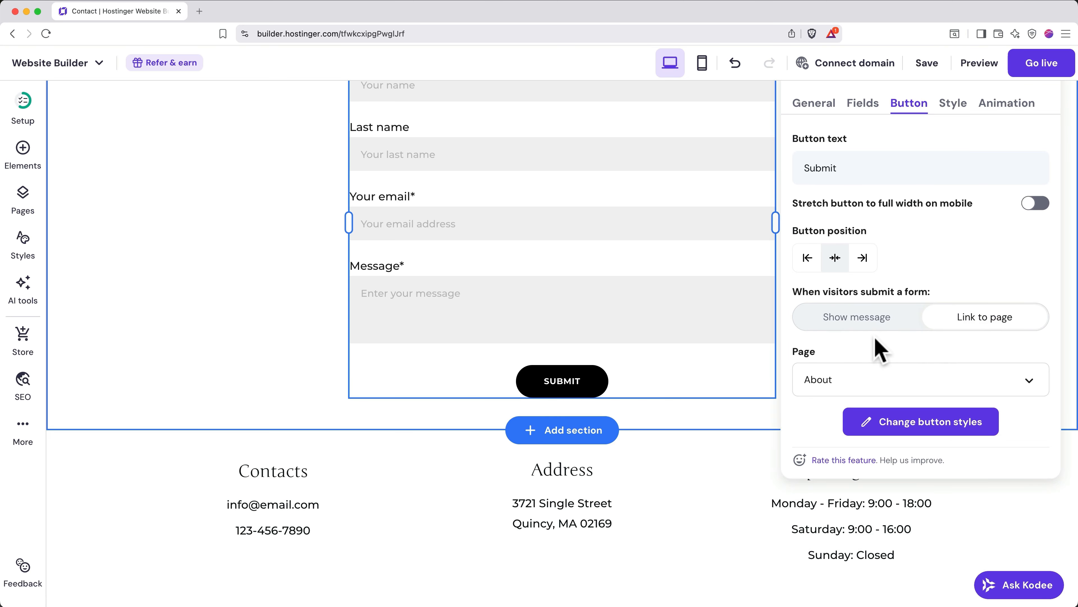
pyautogui.click(839, 320)
pyautogui.click(895, 377)
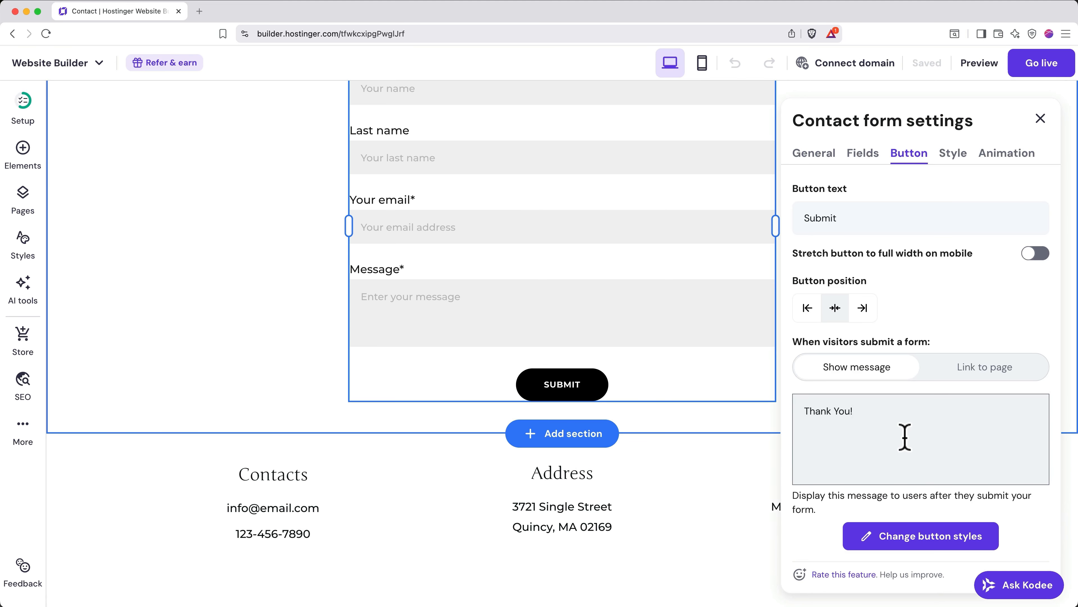
pyautogui.scroll(3, 741, 239)
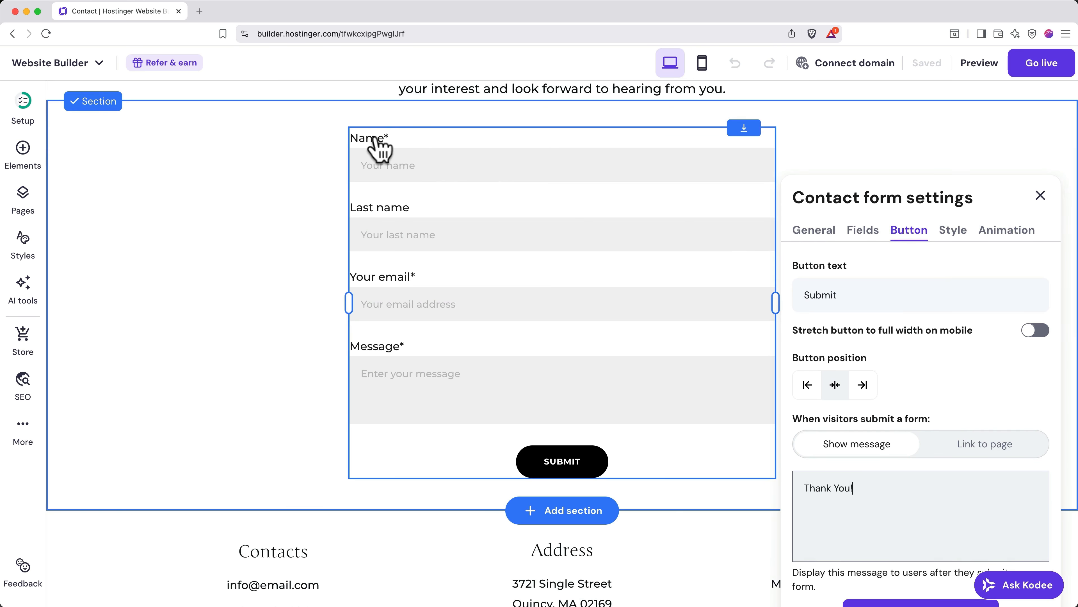
# Relabel the Name field 'First Name' with placeholder 'Your first name', then save the site
pyautogui.click(869, 234)
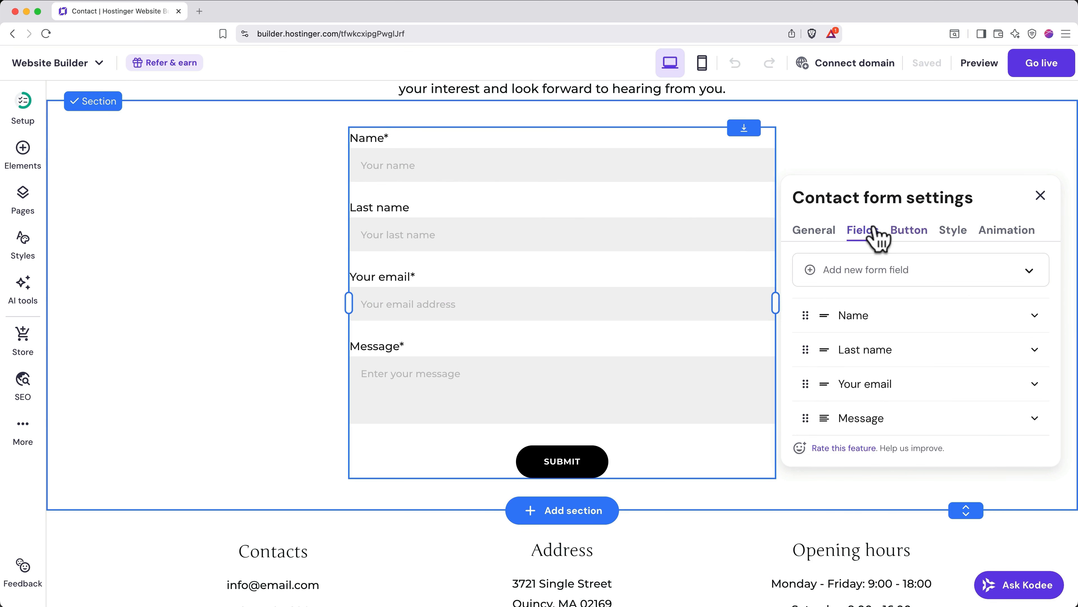
pyautogui.click(952, 323)
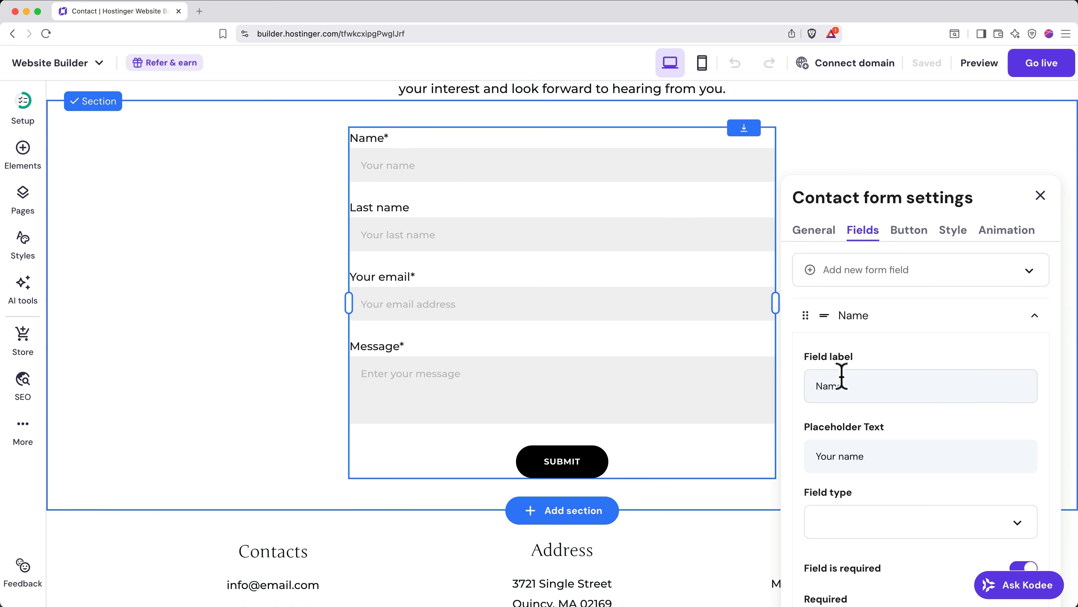
pyautogui.click(818, 380)
pyautogui.write('First')
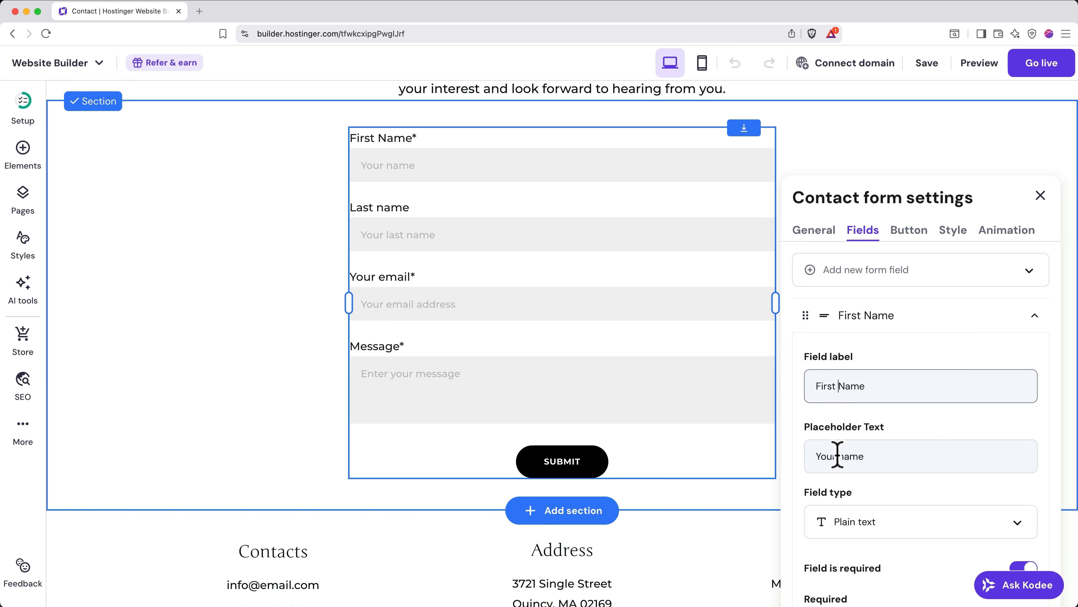
pyautogui.click(821, 454)
pyautogui.write('first')
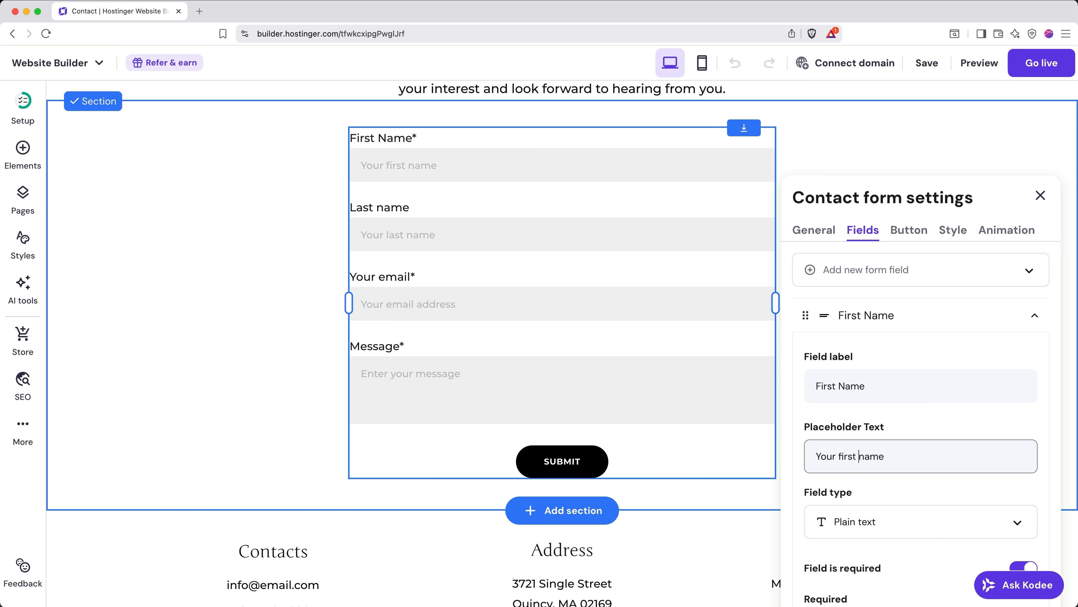
pyautogui.click(1040, 197)
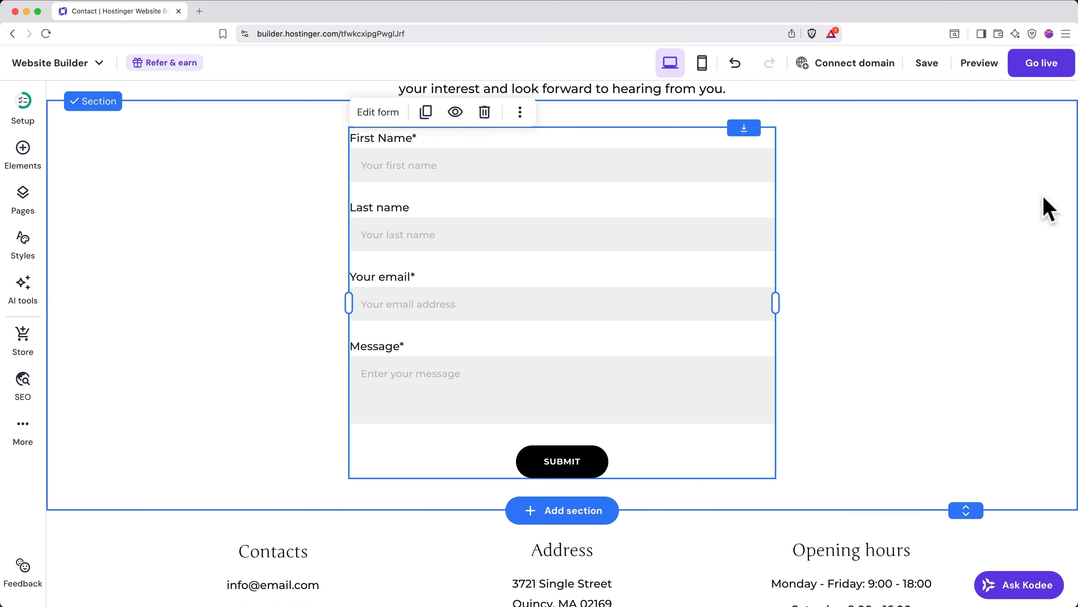
pyautogui.click(928, 65)
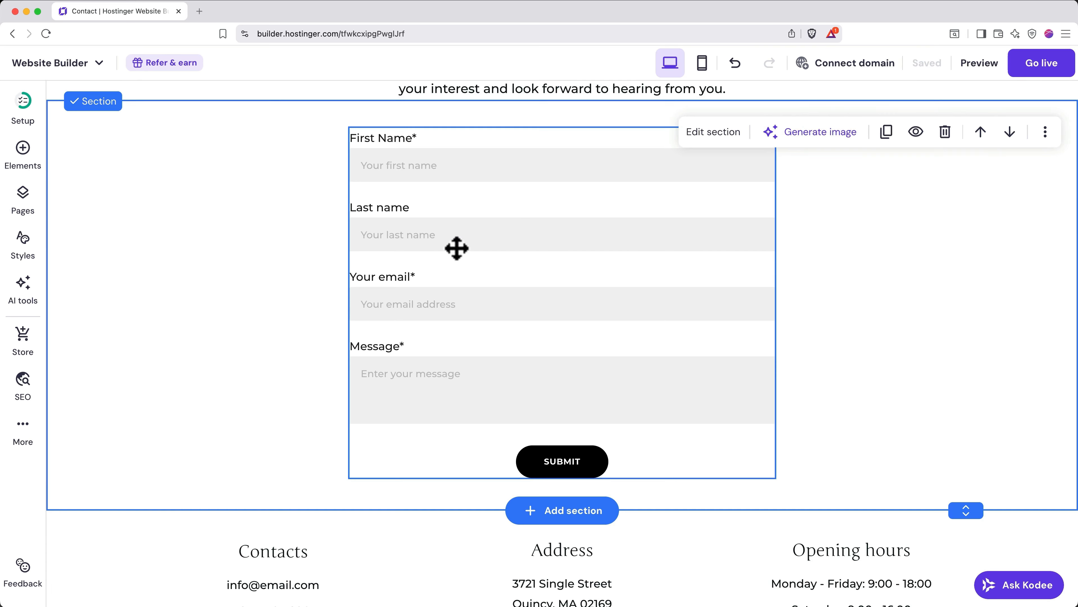
# Open Form submissions under More and view the Subscribe form's 0 submissions
pyautogui.click(22, 430)
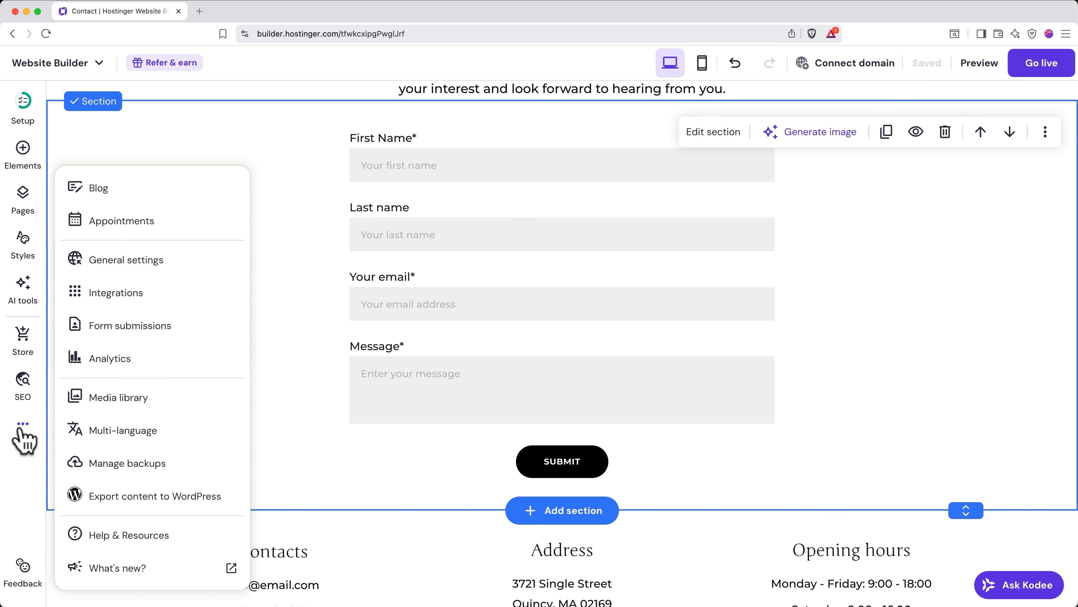
pyautogui.click(117, 327)
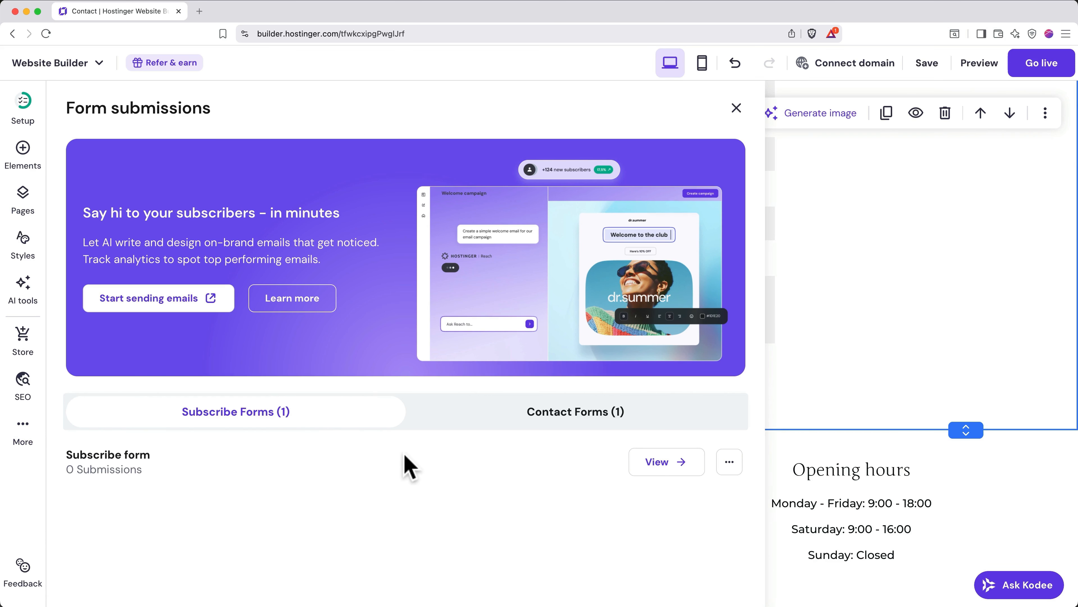
pyautogui.click(645, 463)
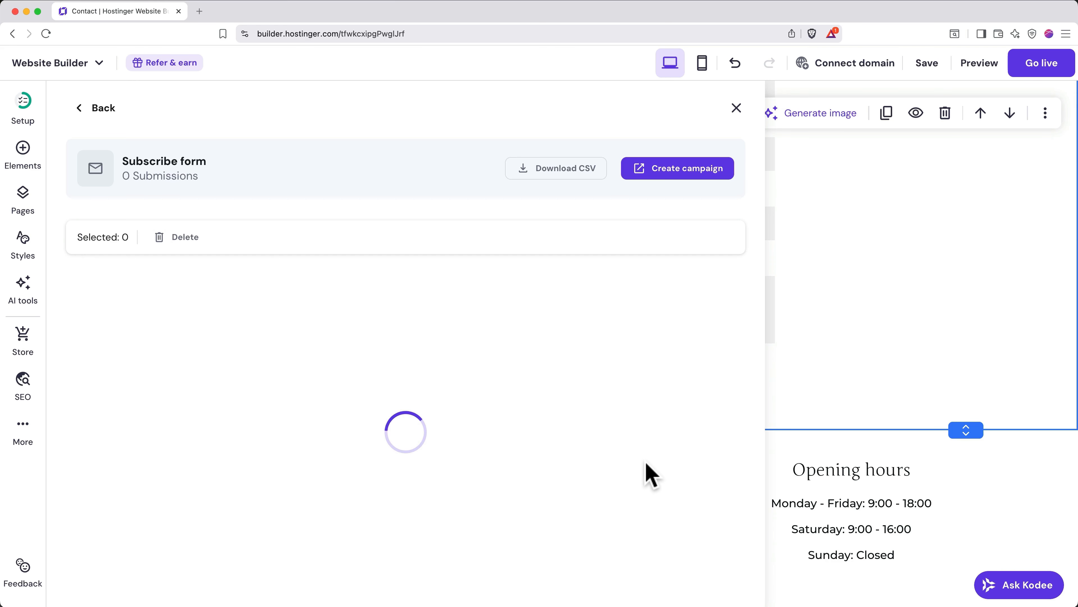
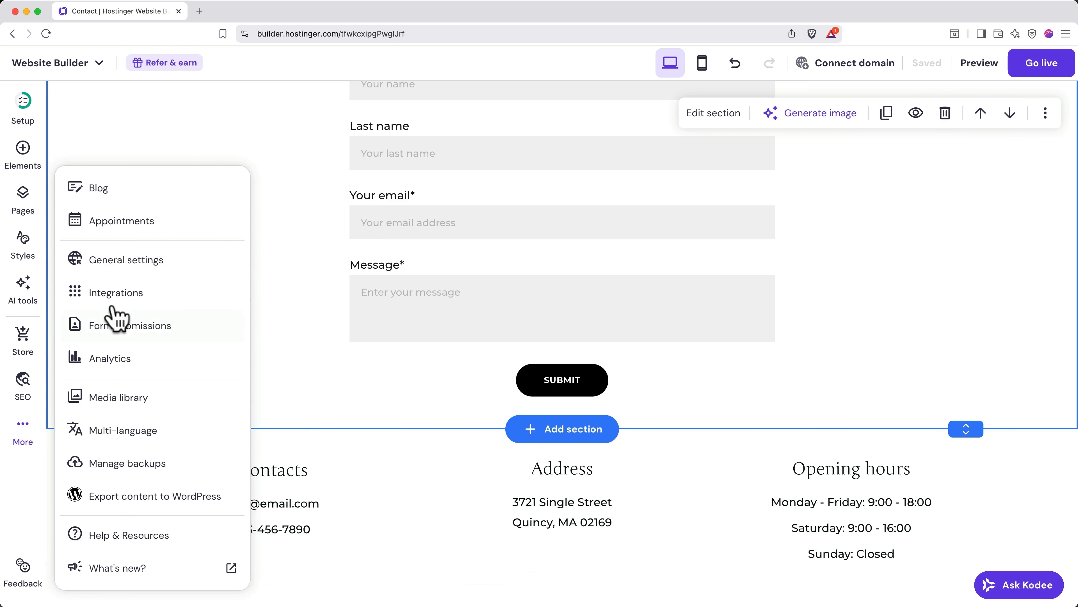
# Start a blog from More > Blog, creating a Blog page with four placeholder posts
pyautogui.click(117, 193)
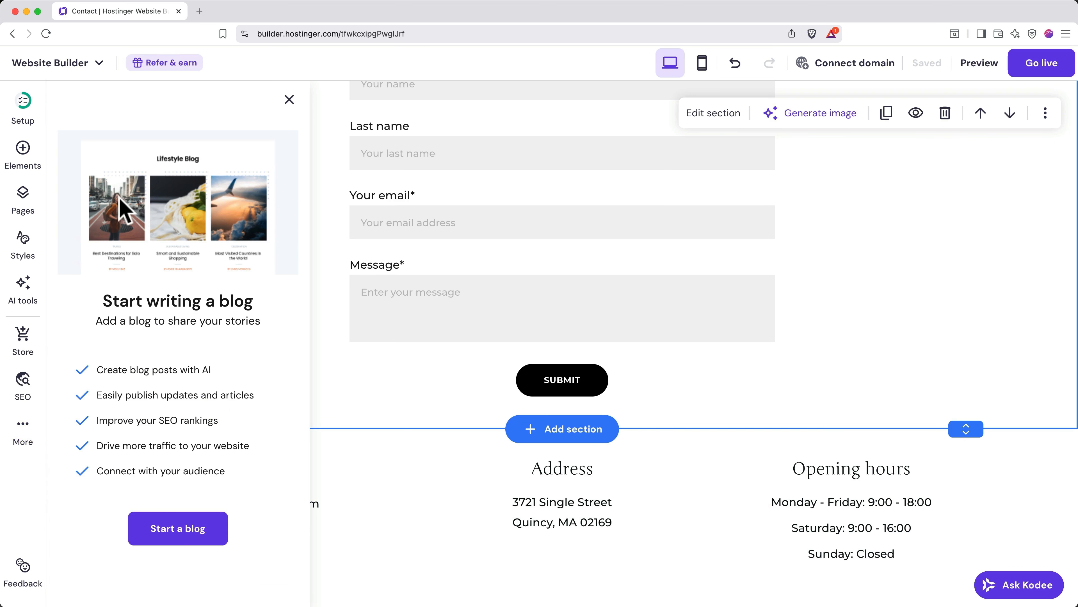
pyautogui.click(175, 531)
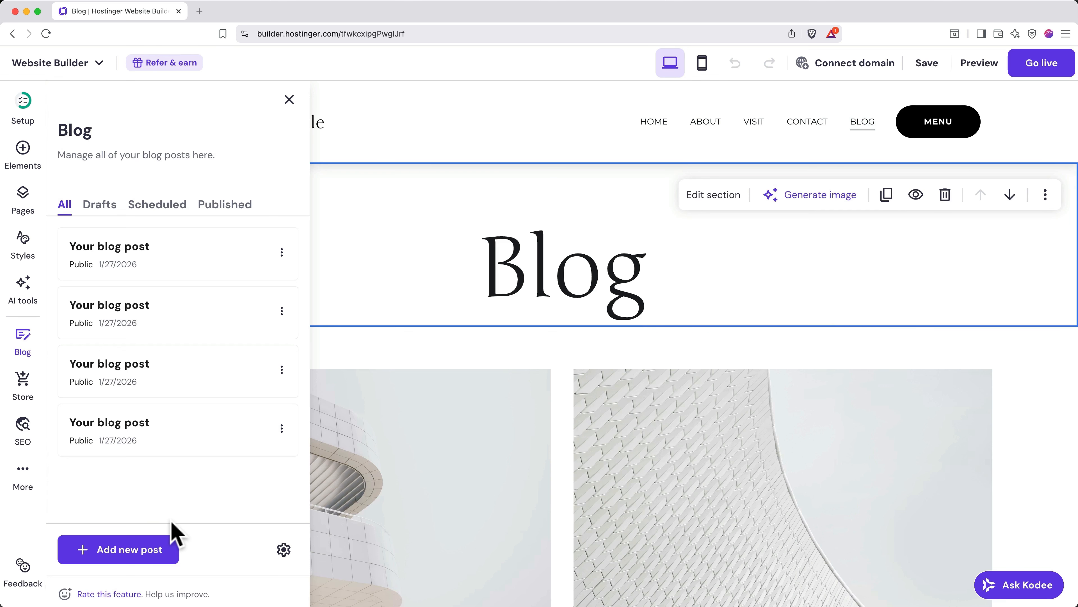
pyautogui.scroll(-10, 486, 503)
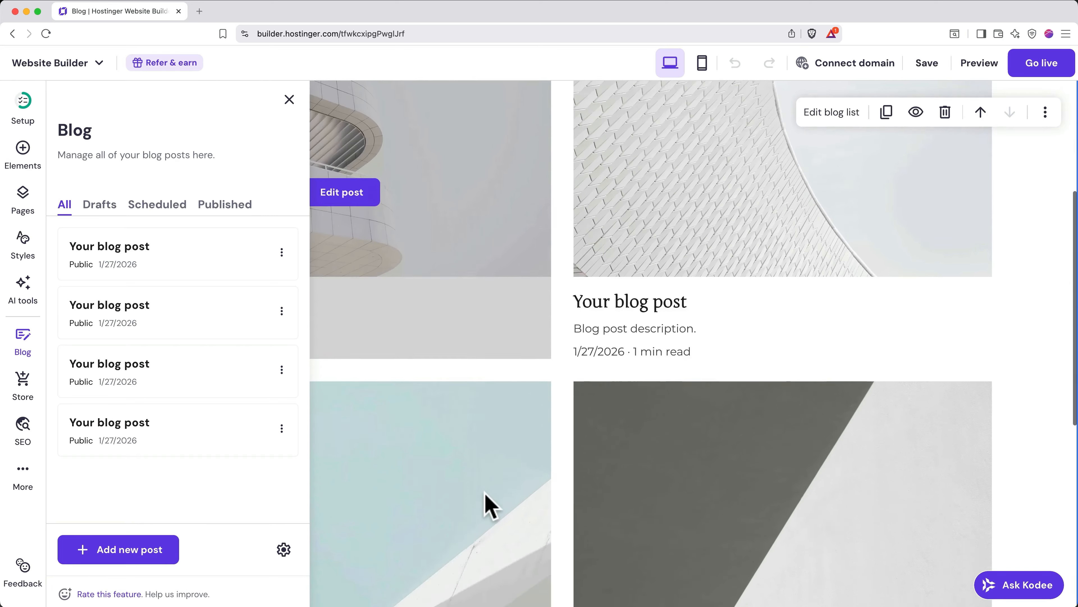
pyautogui.scroll(-3, 486, 503)
pyautogui.scroll(10, 486, 503)
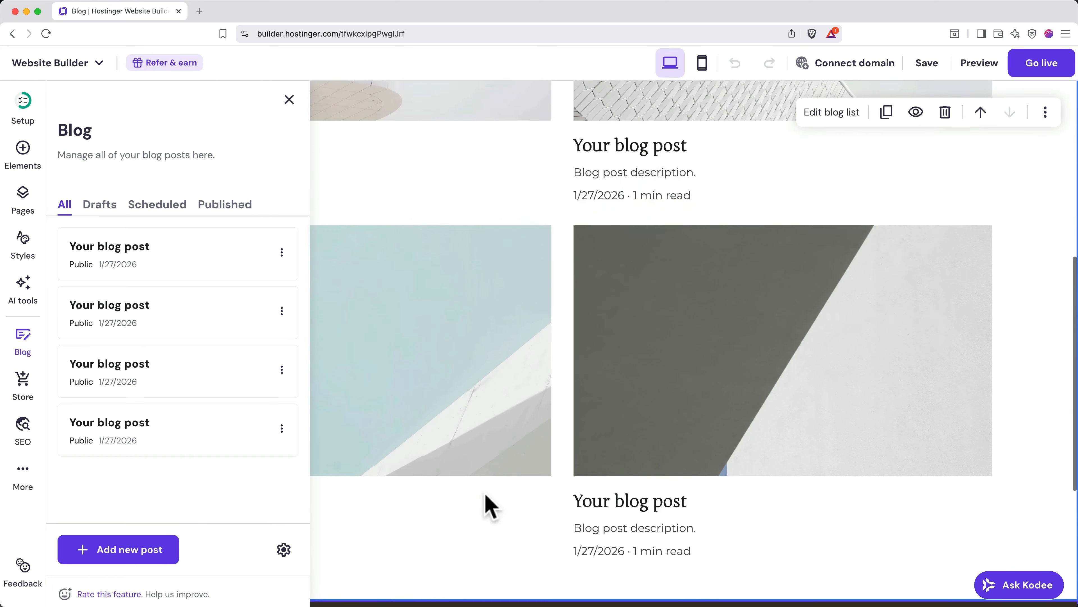
pyautogui.scroll(8, 486, 503)
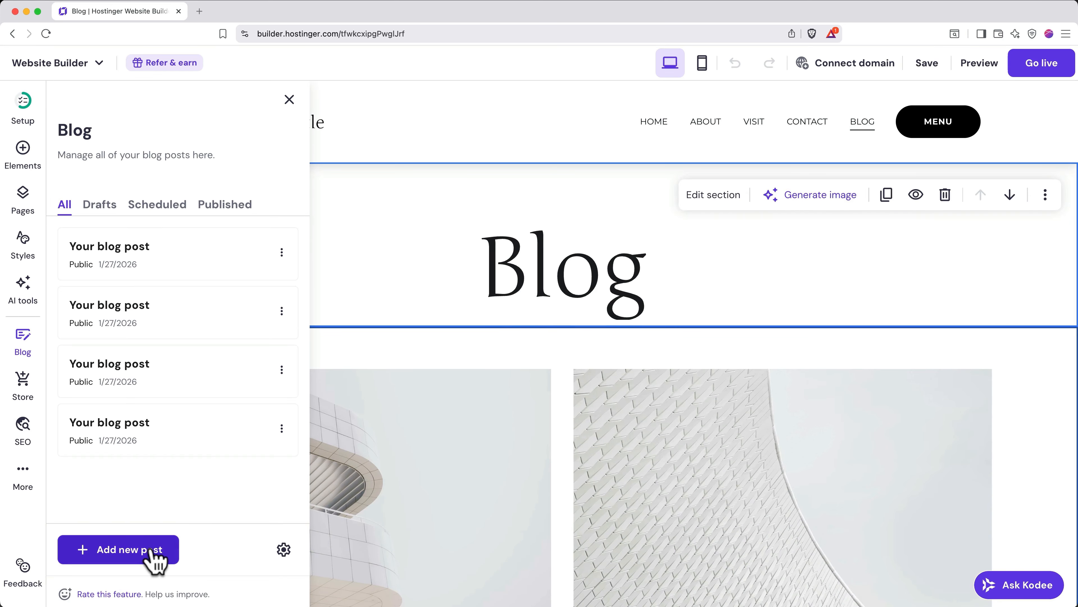
# Generate a new AI post in Casual tone, 800-1000 words, on brewing the perfect cup of loose leaf tea
pyautogui.click(155, 560)
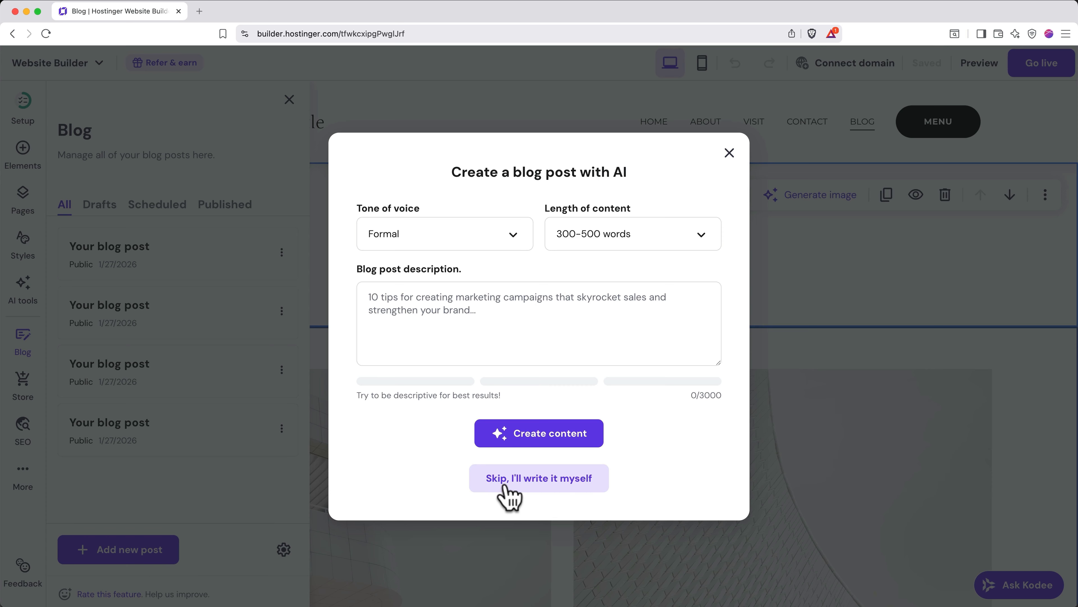
pyautogui.click(480, 240)
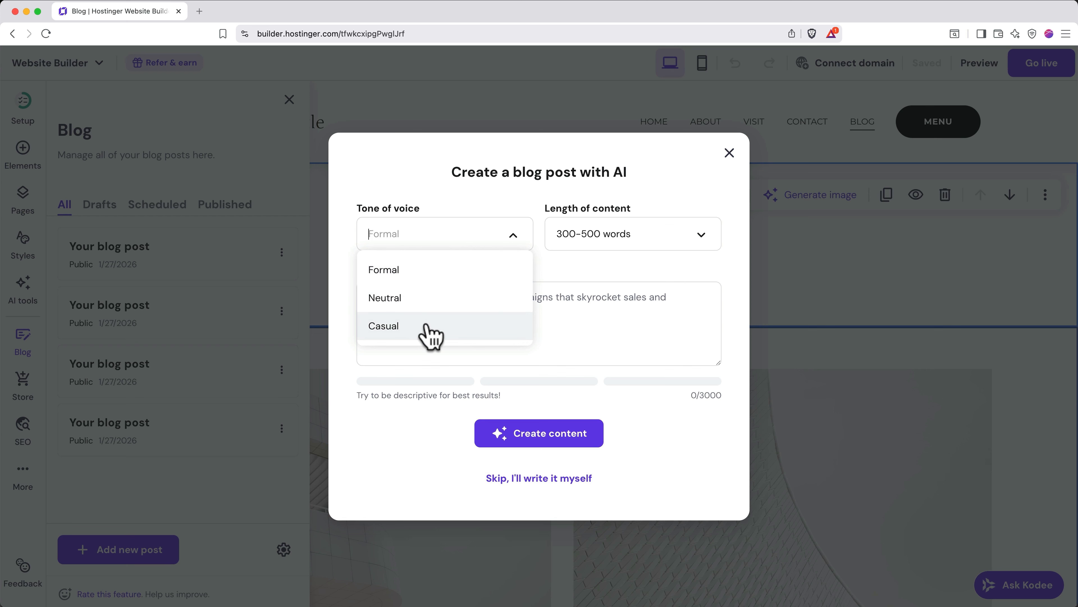
pyautogui.click(431, 336)
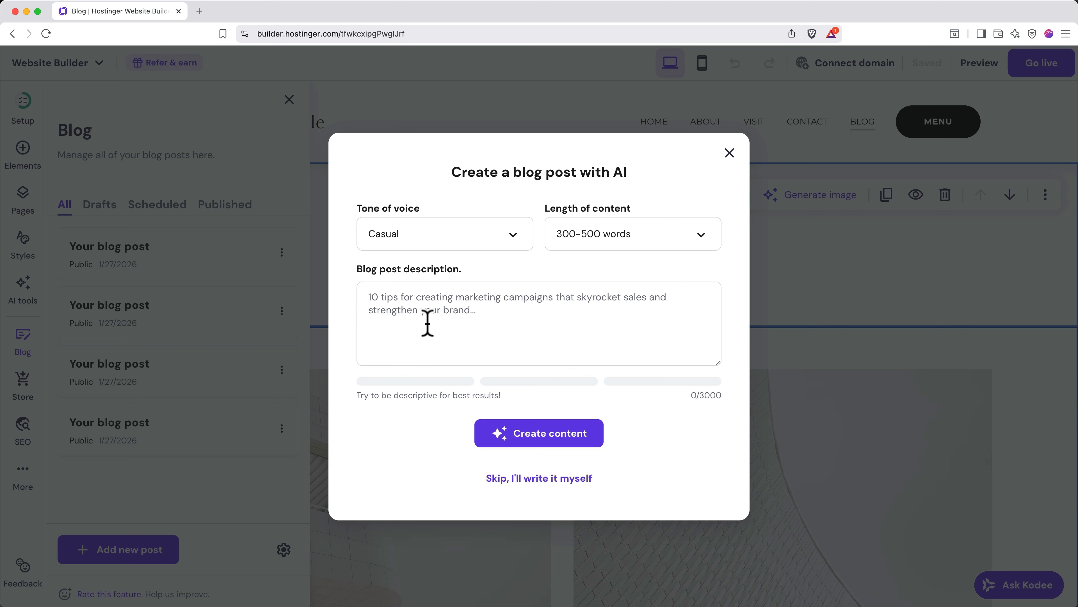
pyautogui.click(649, 236)
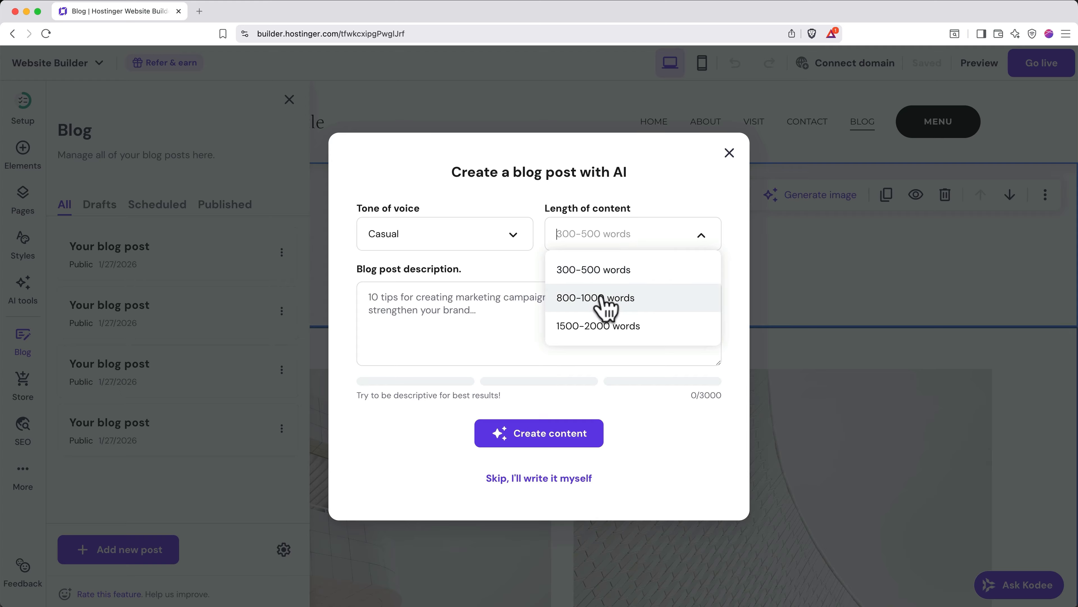
pyautogui.click(606, 302)
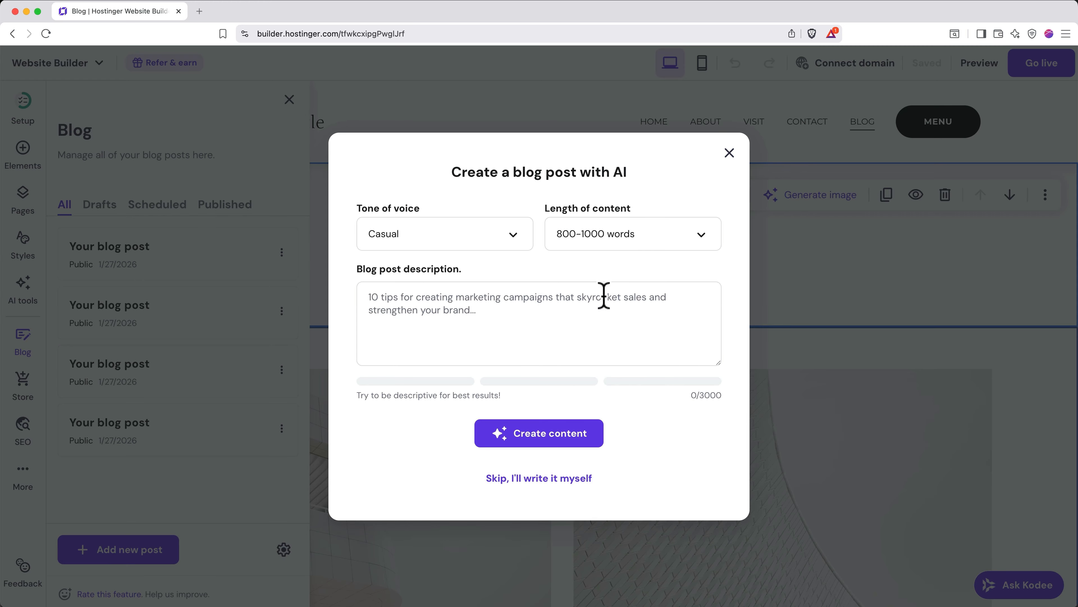
pyautogui.click(491, 315)
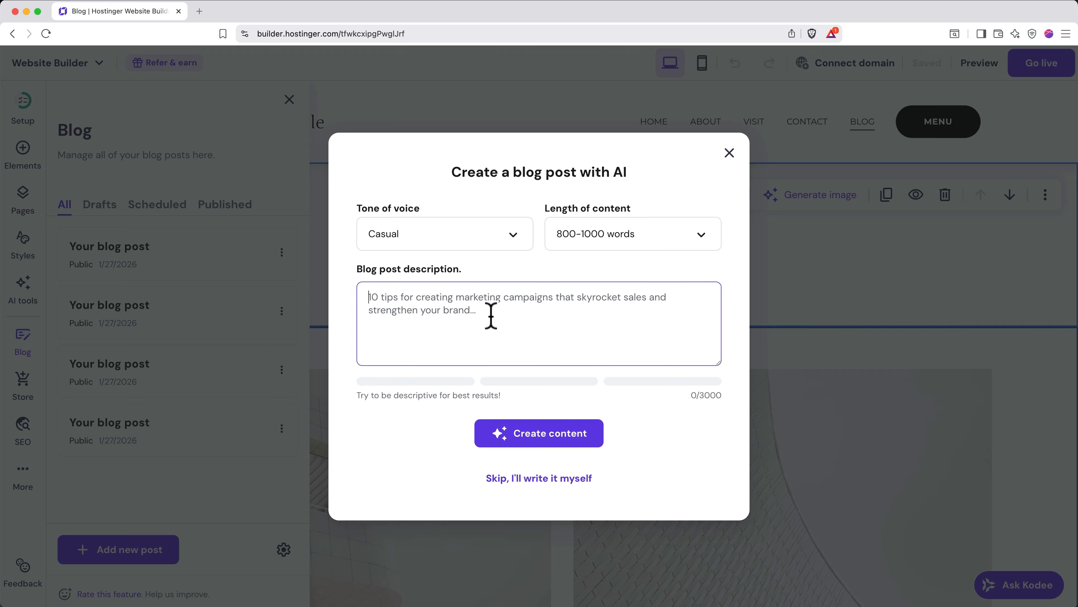
pyautogui.write('Write')
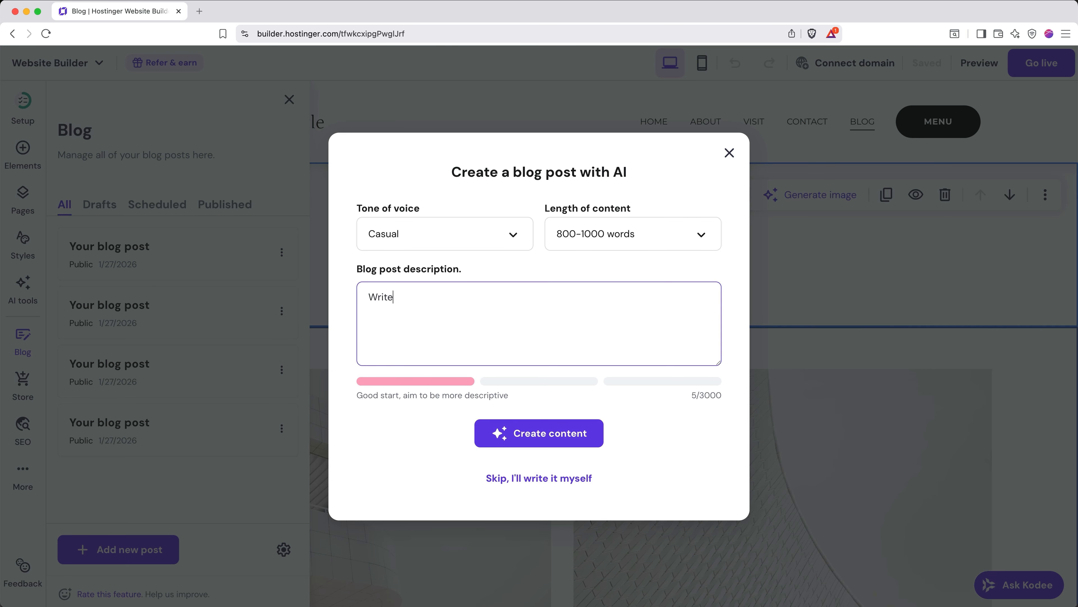
pyautogui.write(' a blog post about how to brew the p')
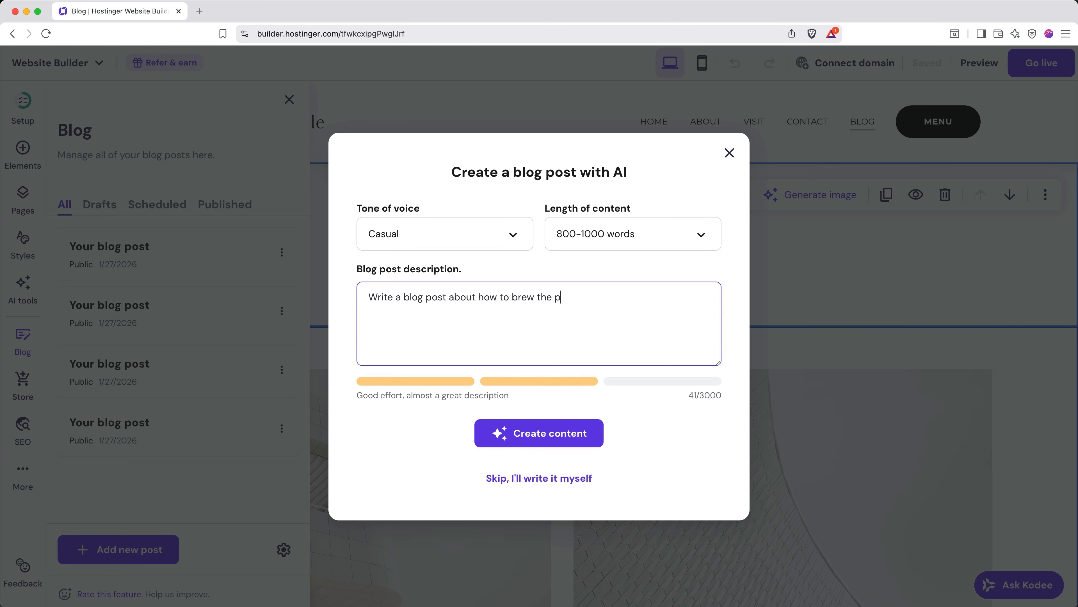
pyautogui.write('erfect cup of loose leaf tea.')
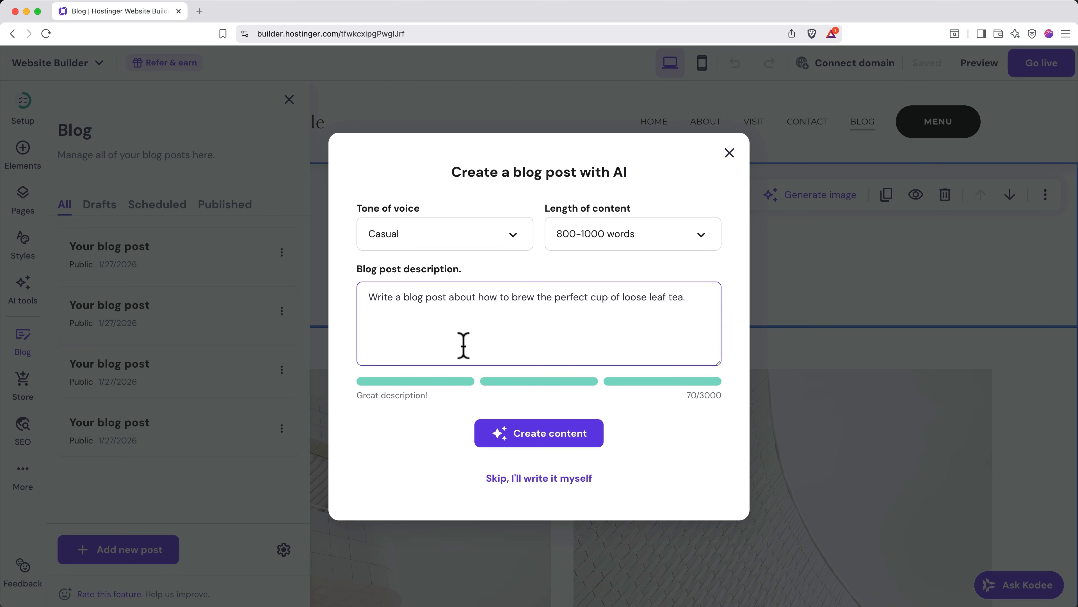
pyautogui.click(515, 442)
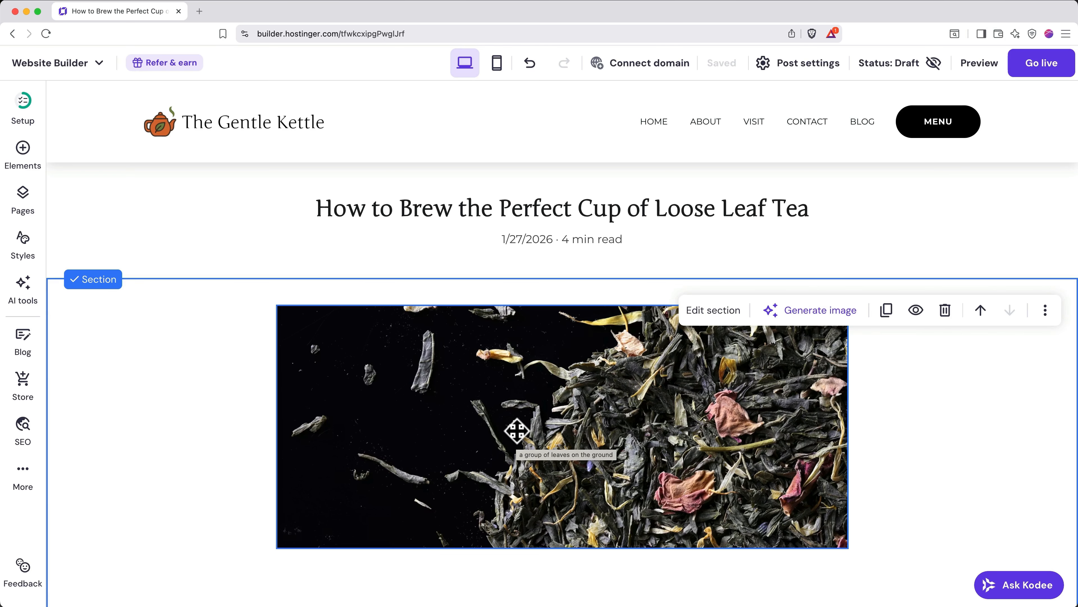
# Scroll through the generated draft, reviewing its tea photo and 'Understanding Loose Leaf Tea' section
pyautogui.scroll(-10, 517, 431)
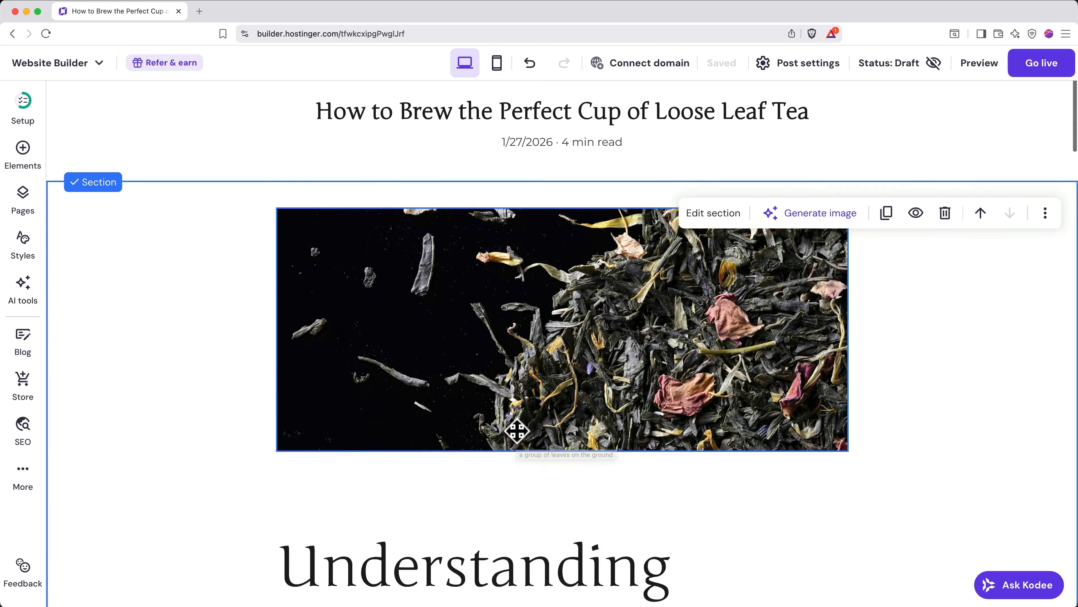
pyautogui.scroll(-14, 517, 430)
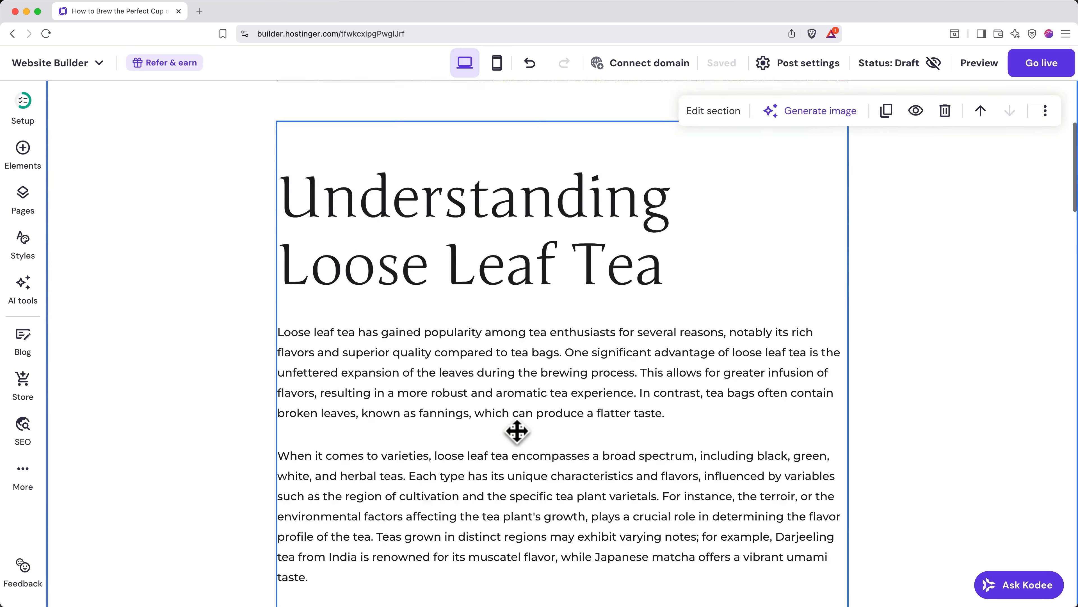
pyautogui.scroll(-12, 517, 431)
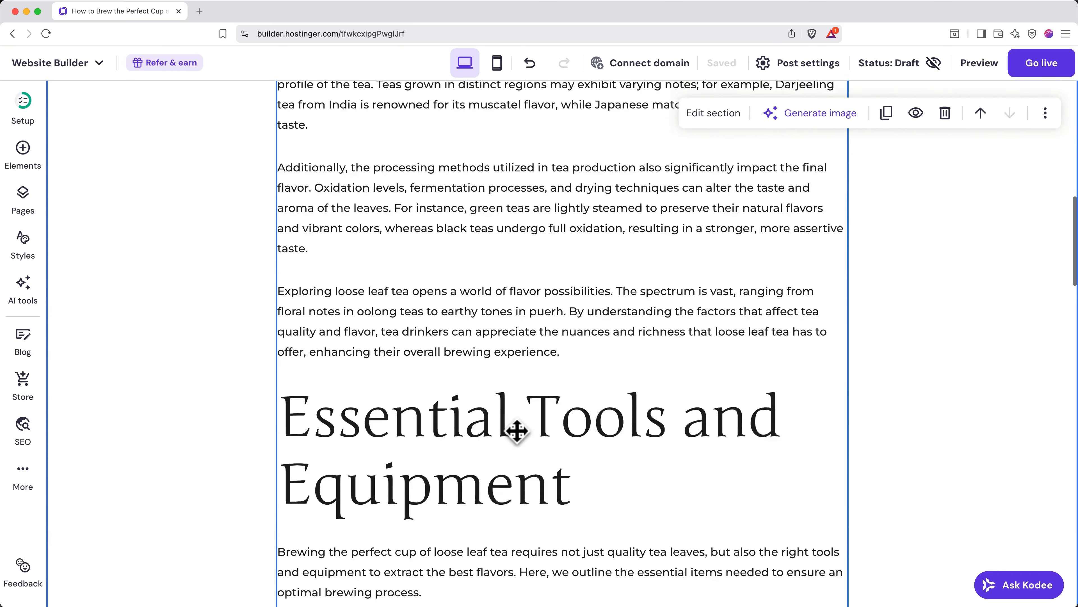
pyautogui.scroll(-4, 517, 431)
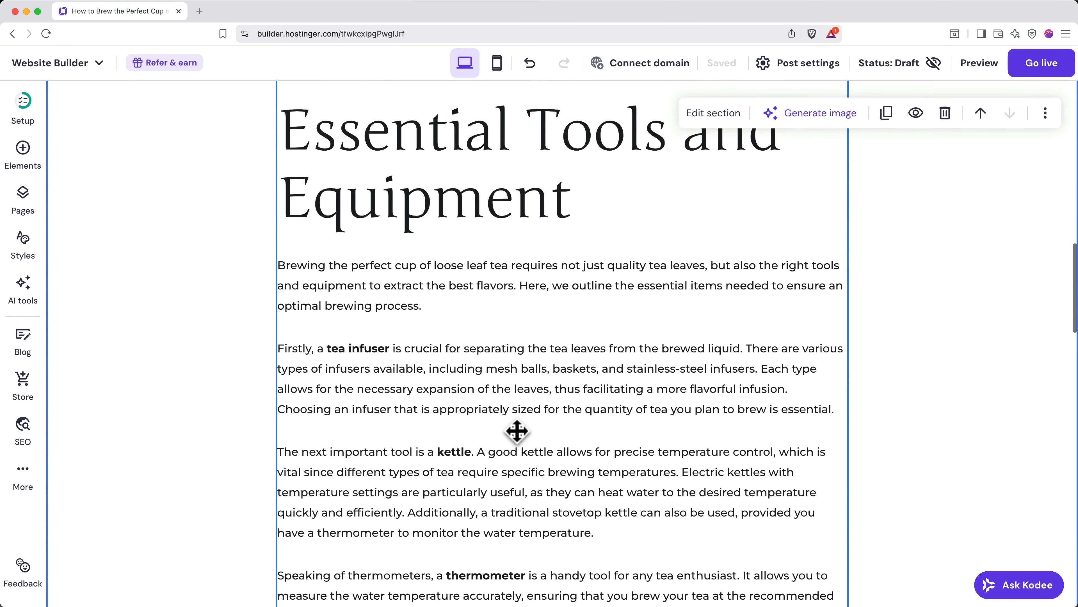
pyautogui.scroll(20, 517, 431)
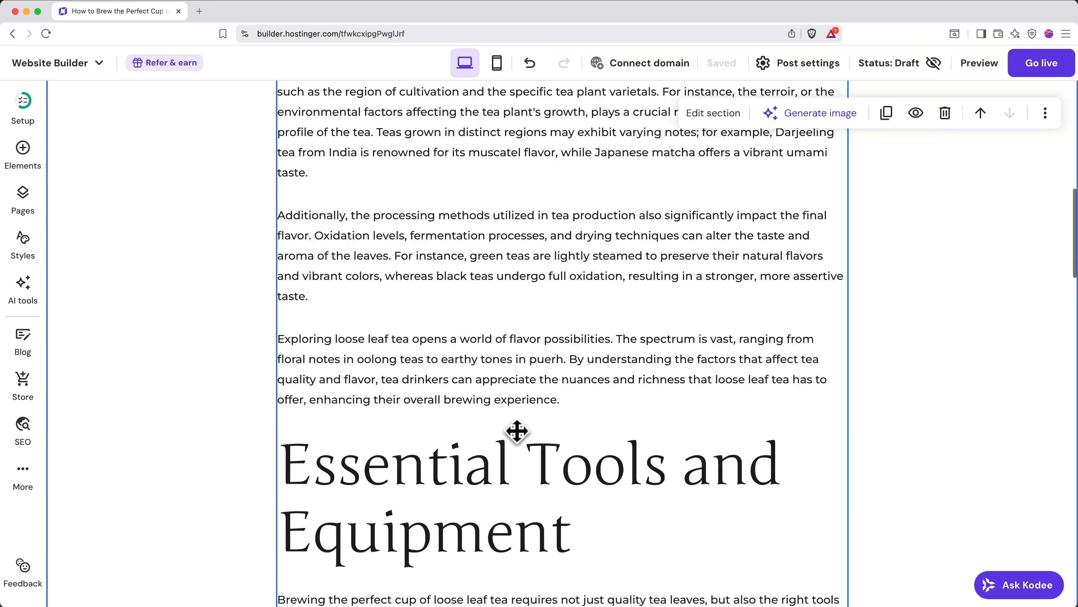
pyautogui.scroll(3, 517, 430)
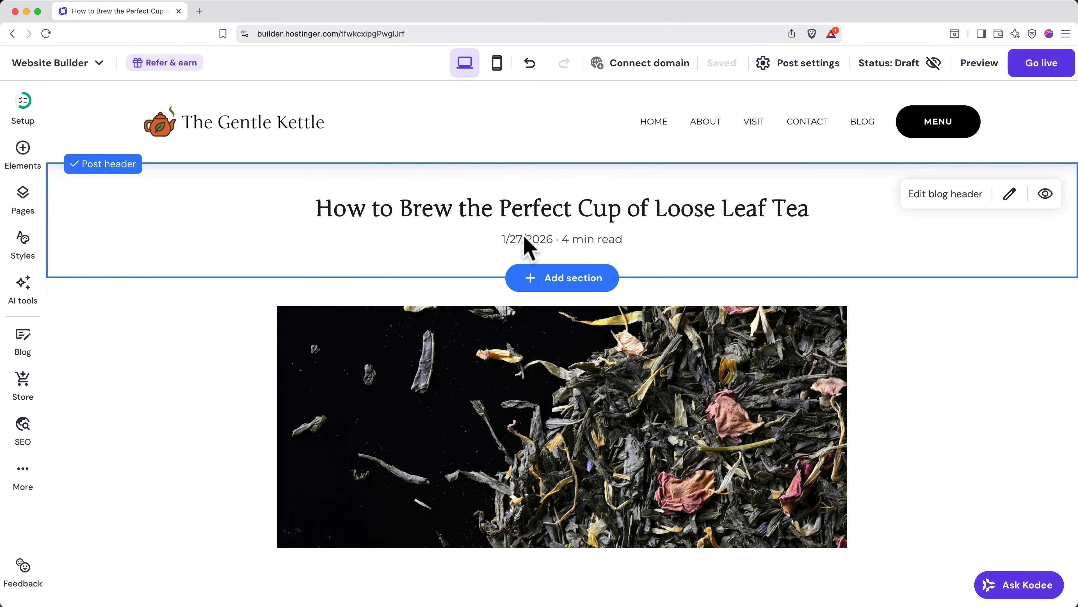
pyautogui.scroll(-2, 223, 363)
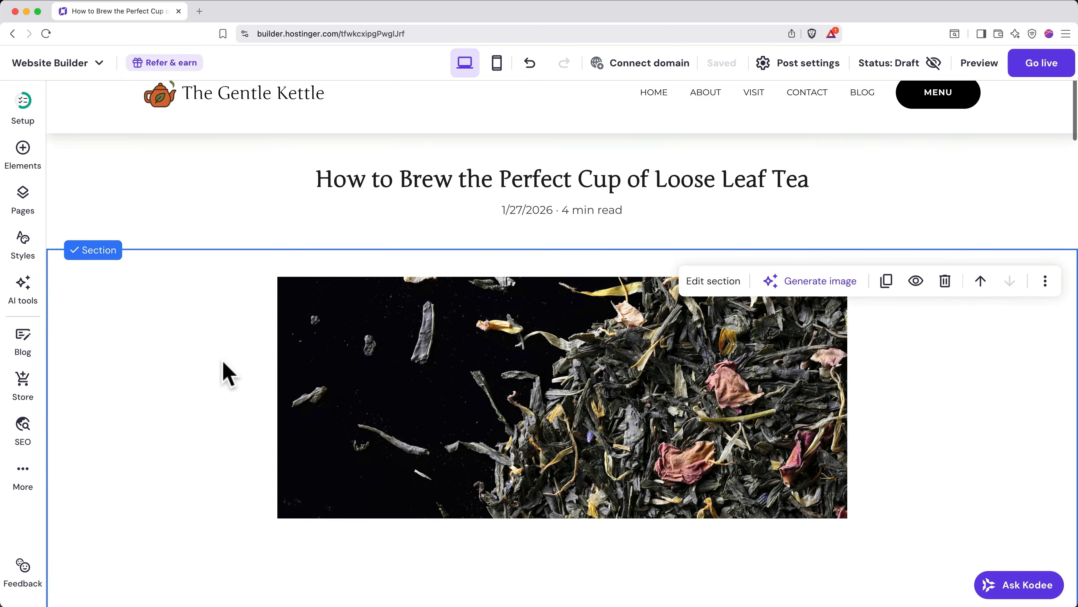
pyautogui.scroll(-5, 224, 373)
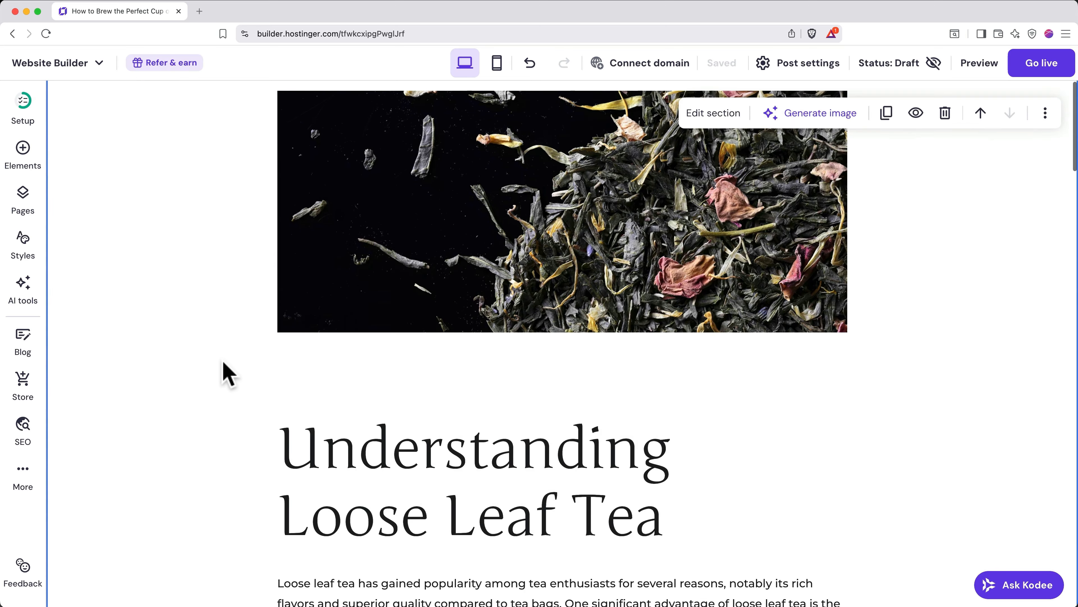
pyautogui.scroll(-2, 452, 270)
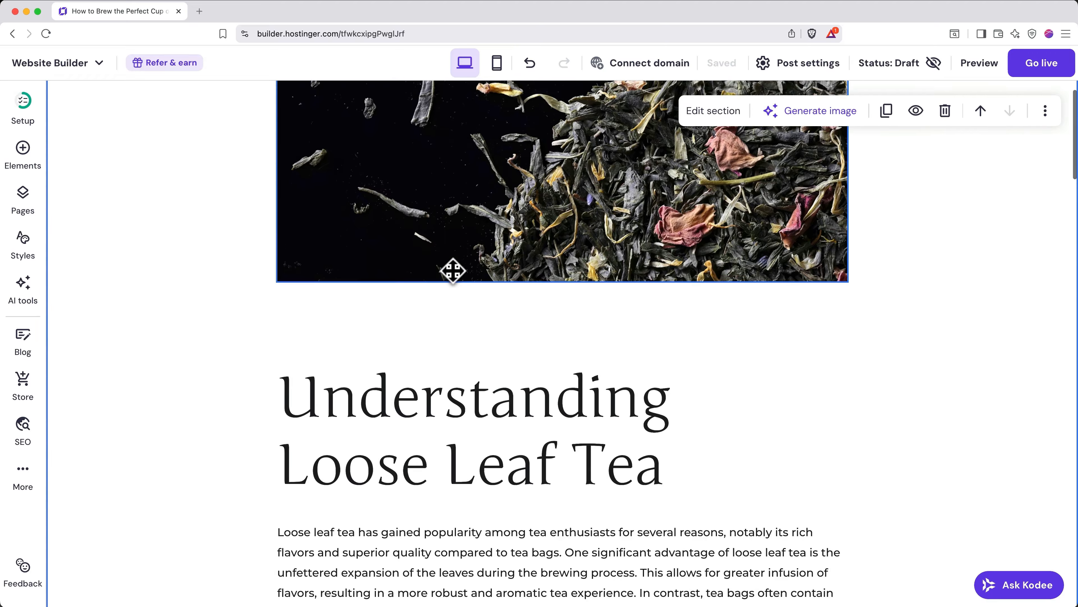
pyautogui.scroll(-6, 453, 270)
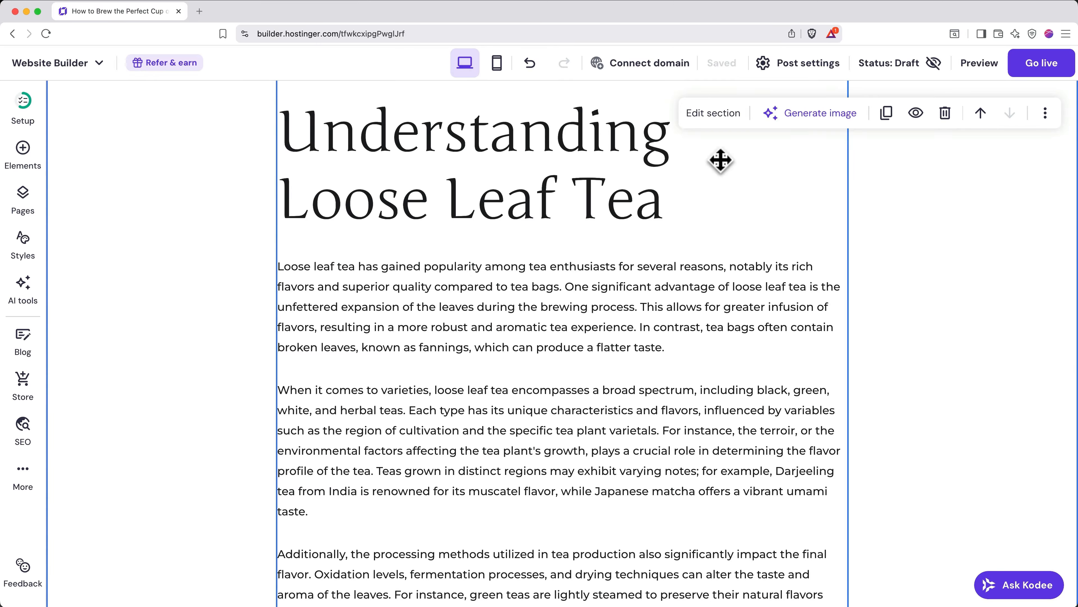
# In Post settings, replace the URL blog-post4 with the title-based slug how-to-brew-the-perfect-cup-of-loose-leaf-tea
pyautogui.click(804, 72)
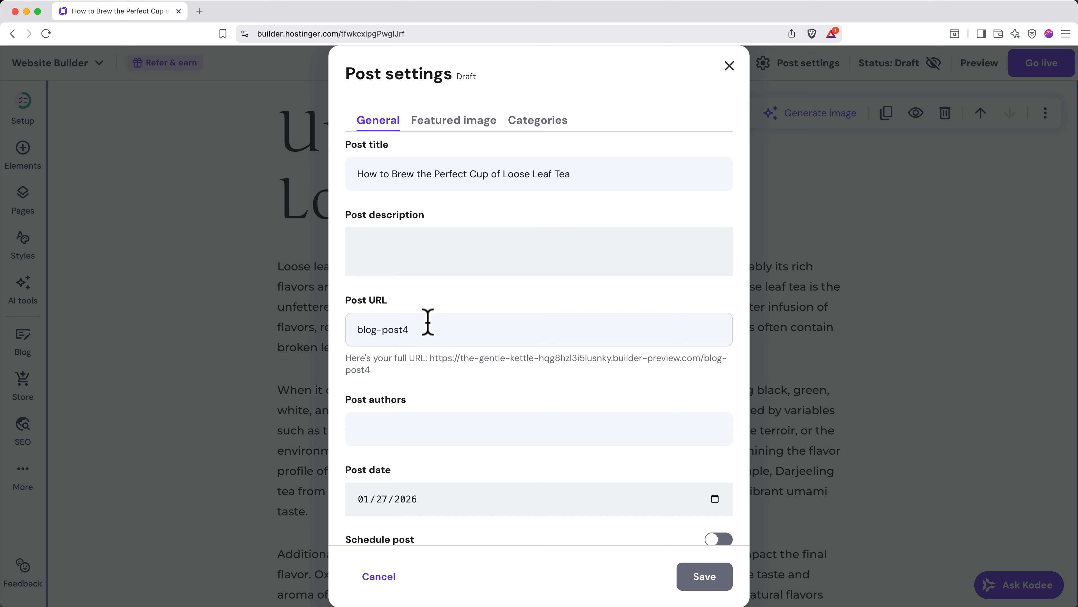
pyautogui.tripleClick(475, 174)
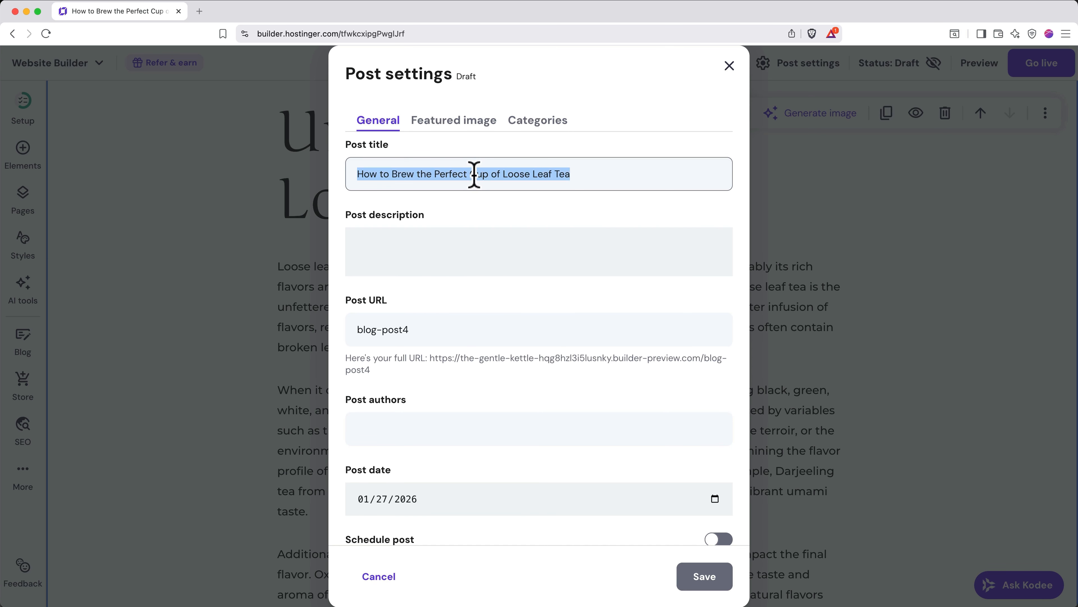
pyautogui.tripleClick(414, 333)
pyautogui.write('how-to-brew-the-perfect-cup-of-loose-leaf-tea')
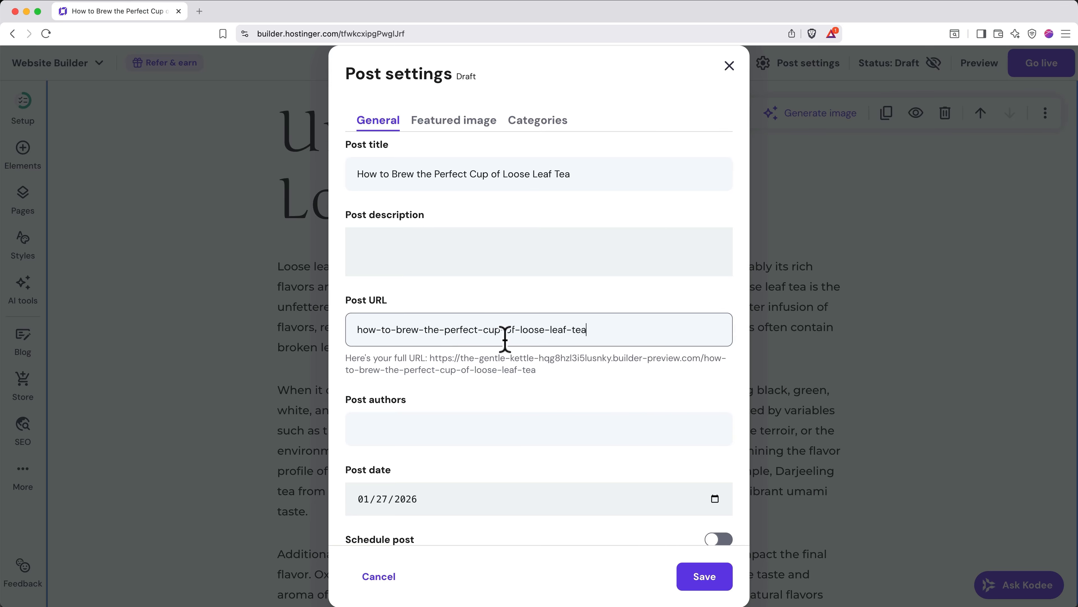
pyautogui.moveTo(483, 330); pyautogui.dragTo(567, 331)
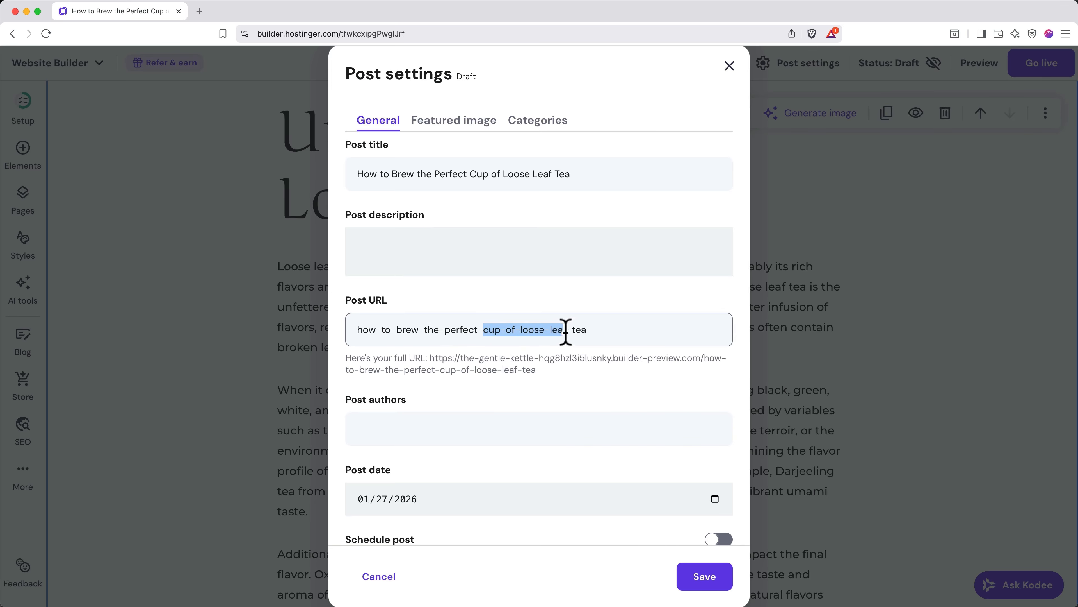
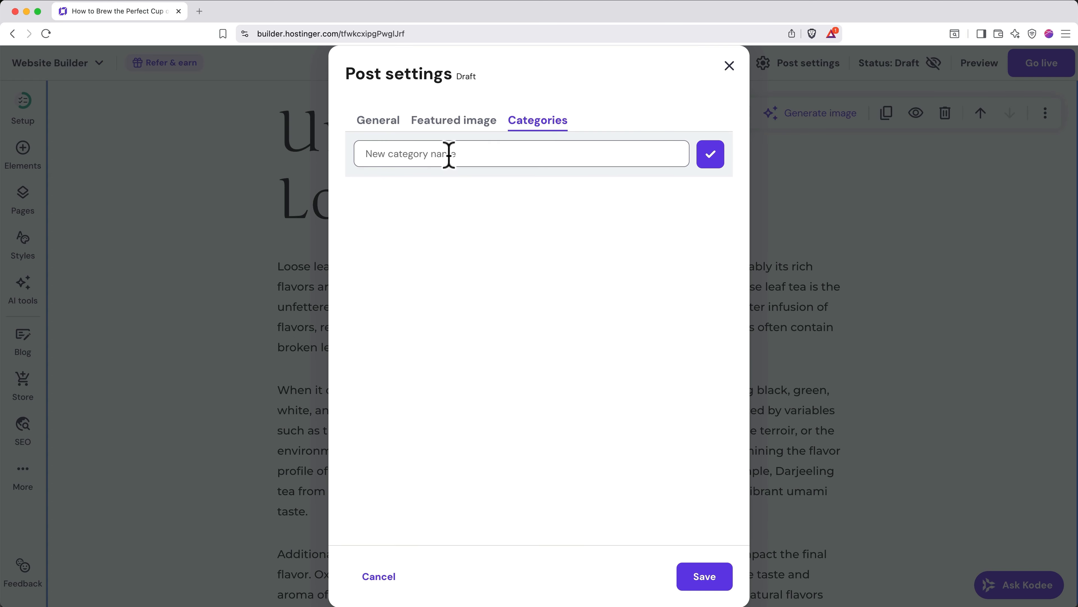
# Add a new 'Helpful Guides' category to the loose leaf tea post and save its settings
pyautogui.write('Helpful Guides')
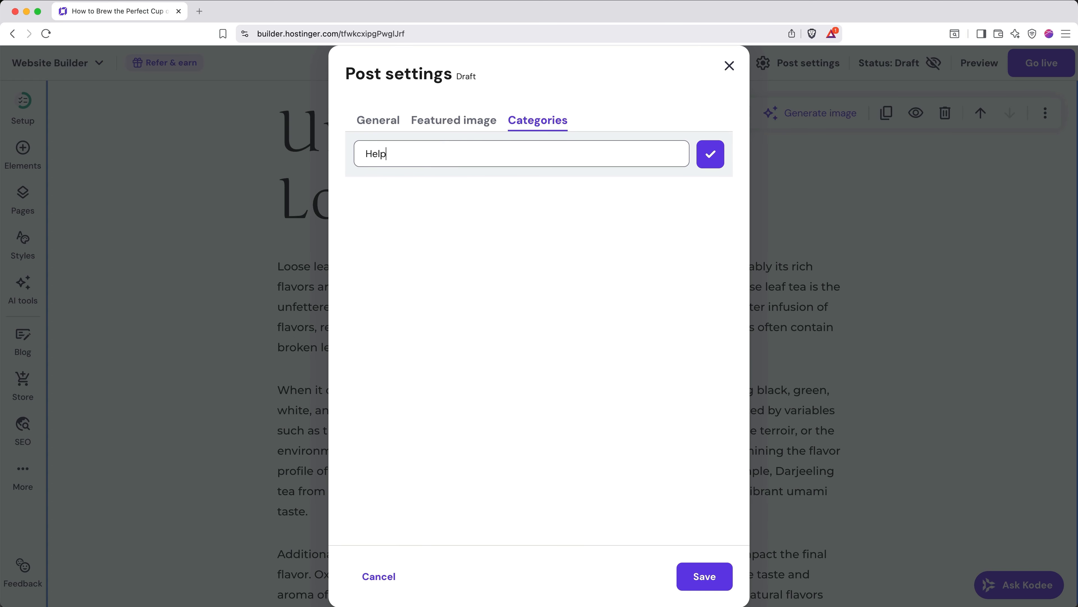
pyautogui.click(706, 166)
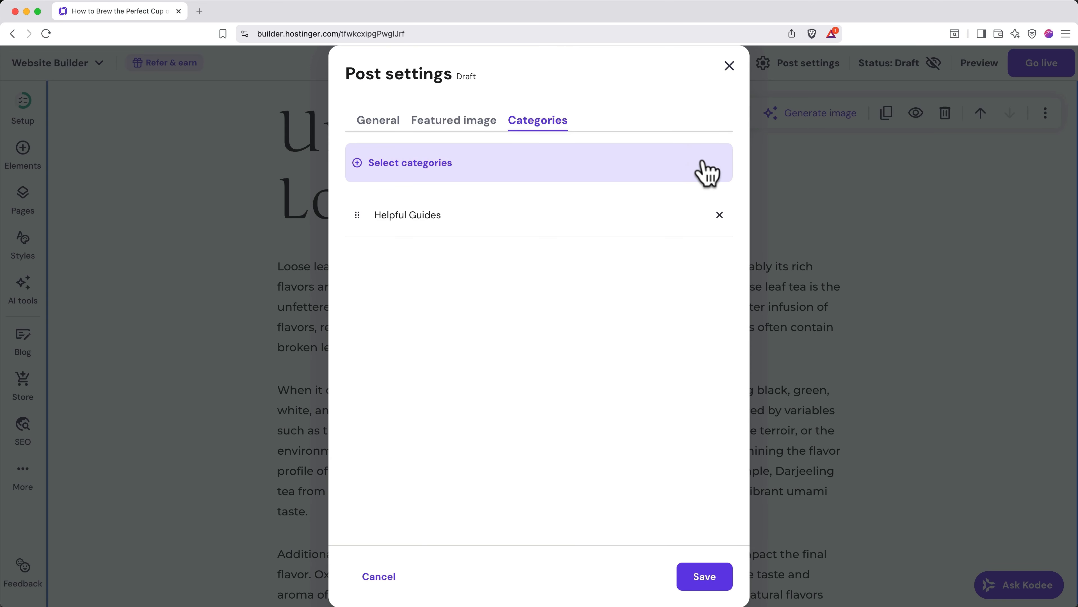
pyautogui.click(711, 580)
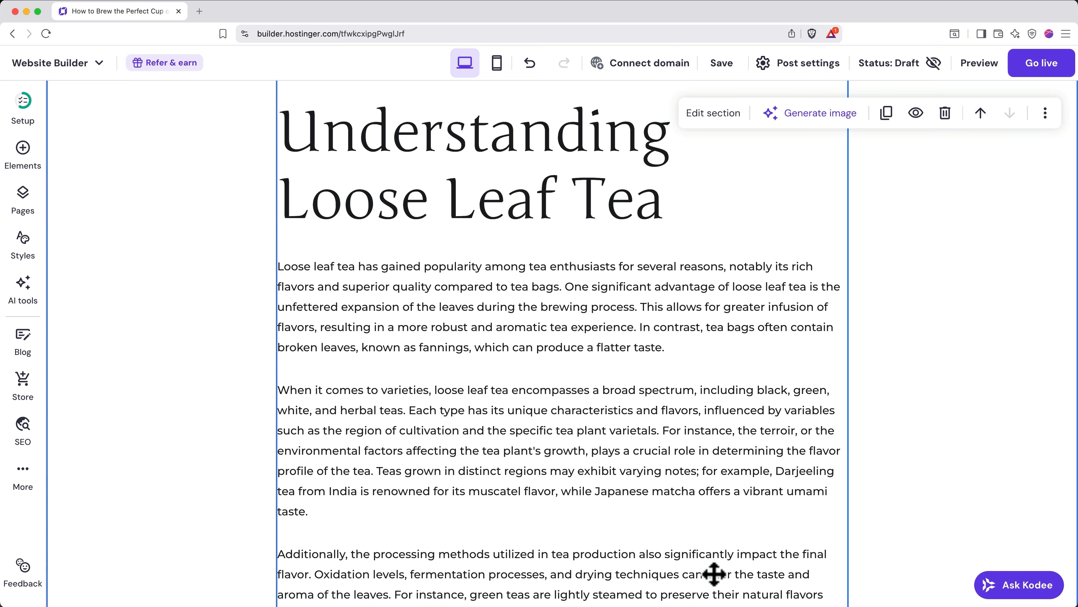
# Switch the tea post from Draft to Public and preview it as visitors see it
pyautogui.click(913, 86)
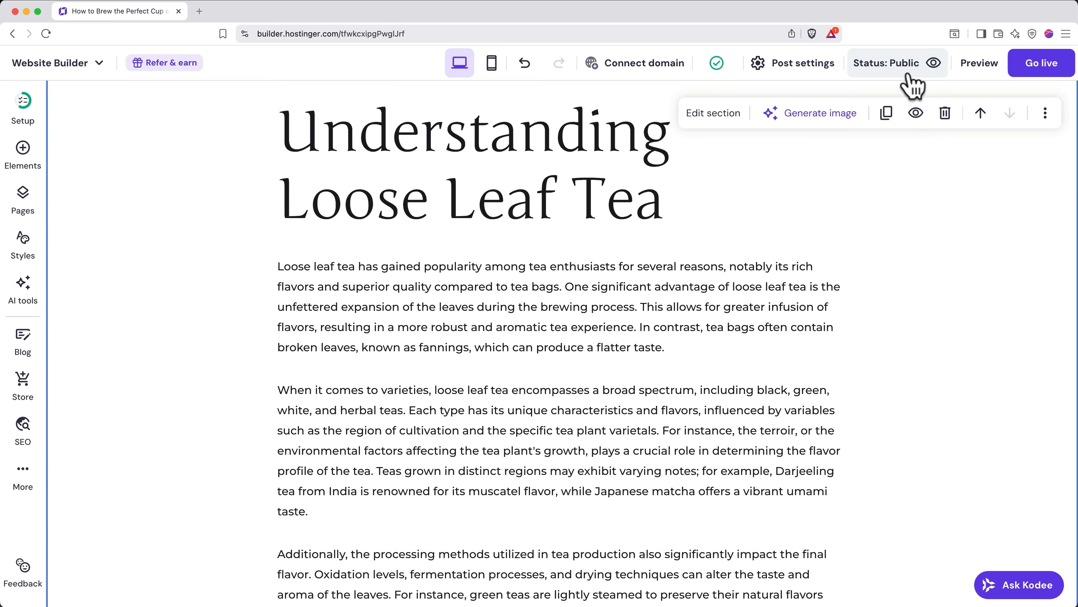
pyautogui.click(979, 64)
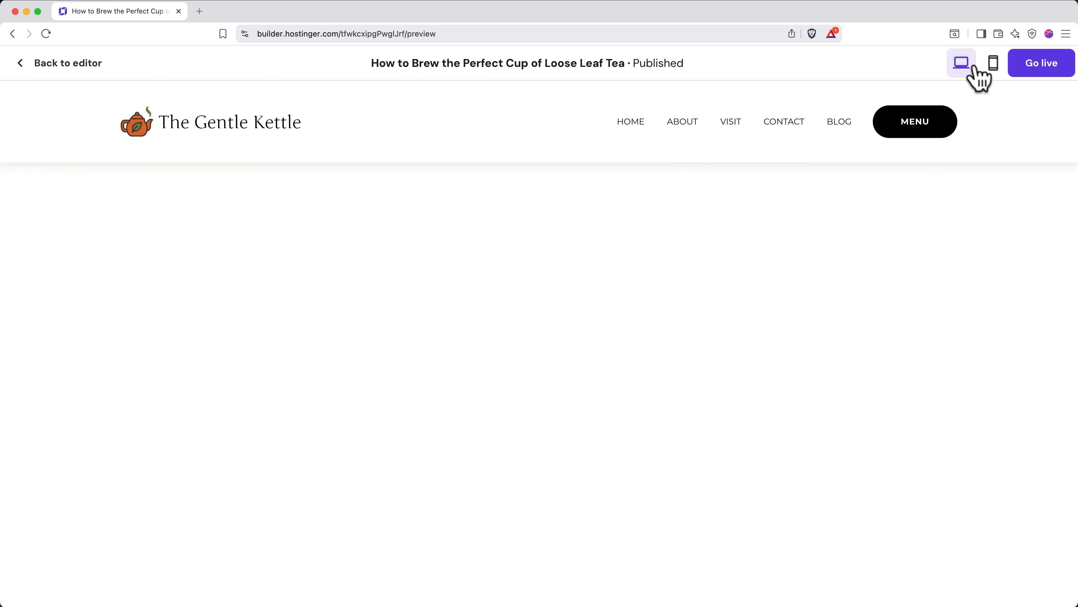
pyautogui.scroll(-10, 907, 355)
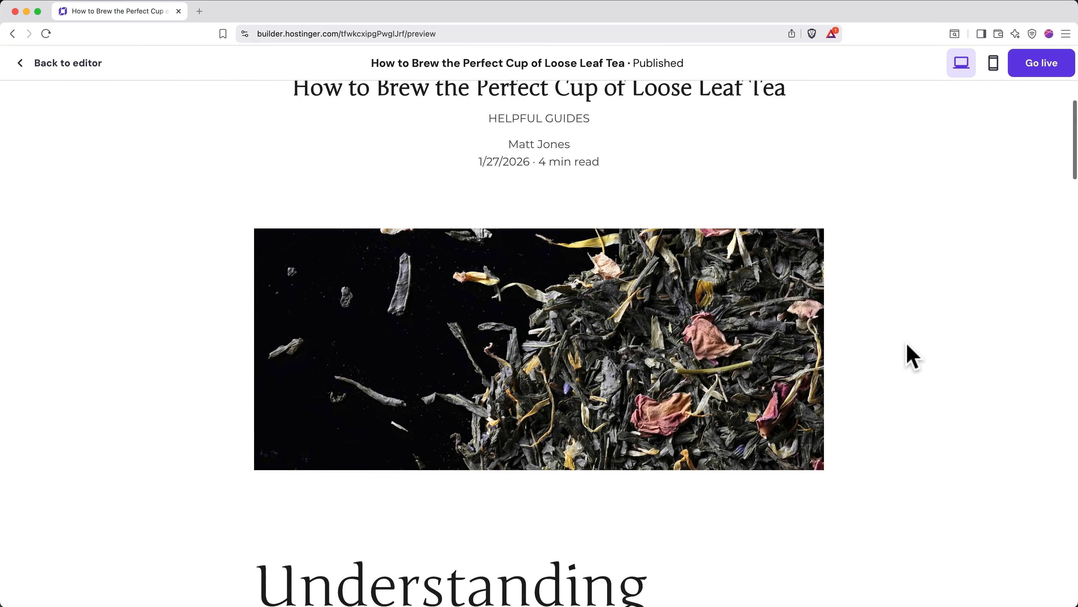
pyautogui.click(57, 64)
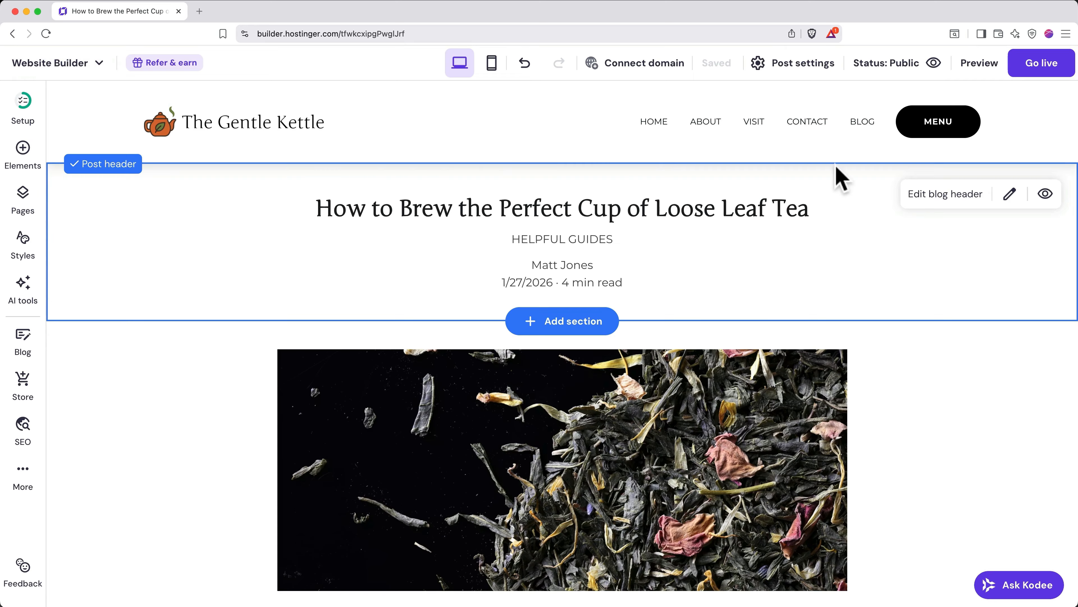
# Go to the site's Blog page and open its list of posts
pyautogui.click(859, 125)
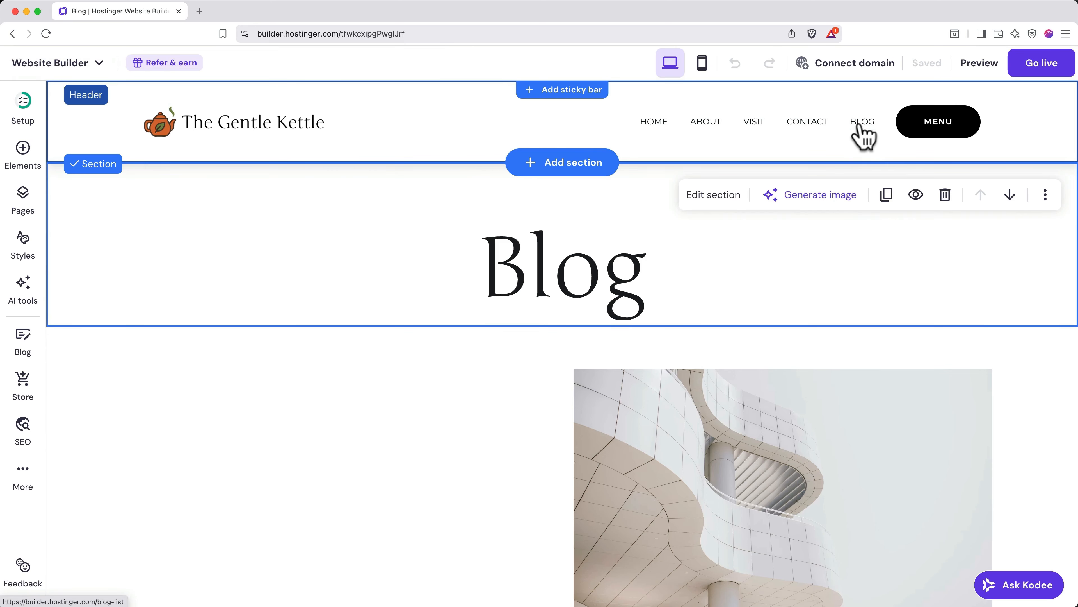
pyautogui.scroll(-1, 498, 439)
pyautogui.scroll(-3, 497, 435)
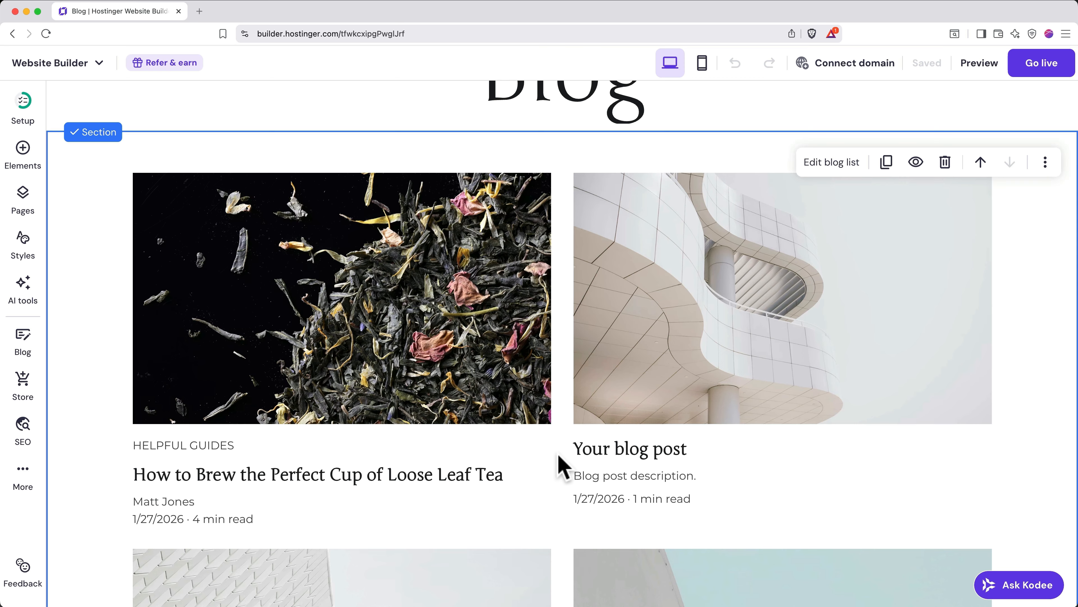
pyautogui.click(31, 357)
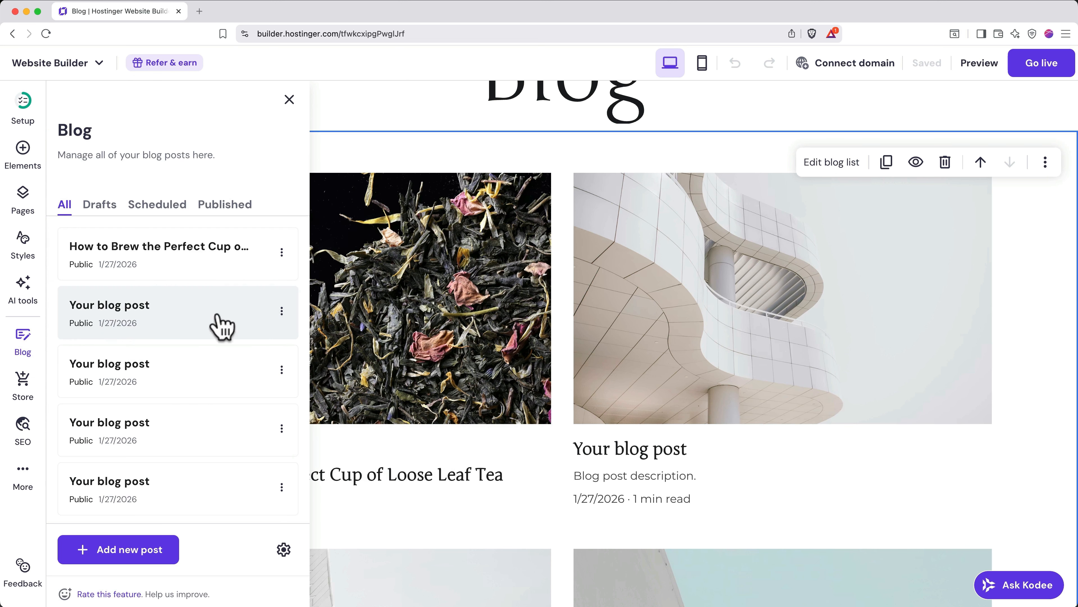
# Delete both placeholder 'Your blog post' entries, leaving only the loose leaf tea post
pyautogui.click(282, 311)
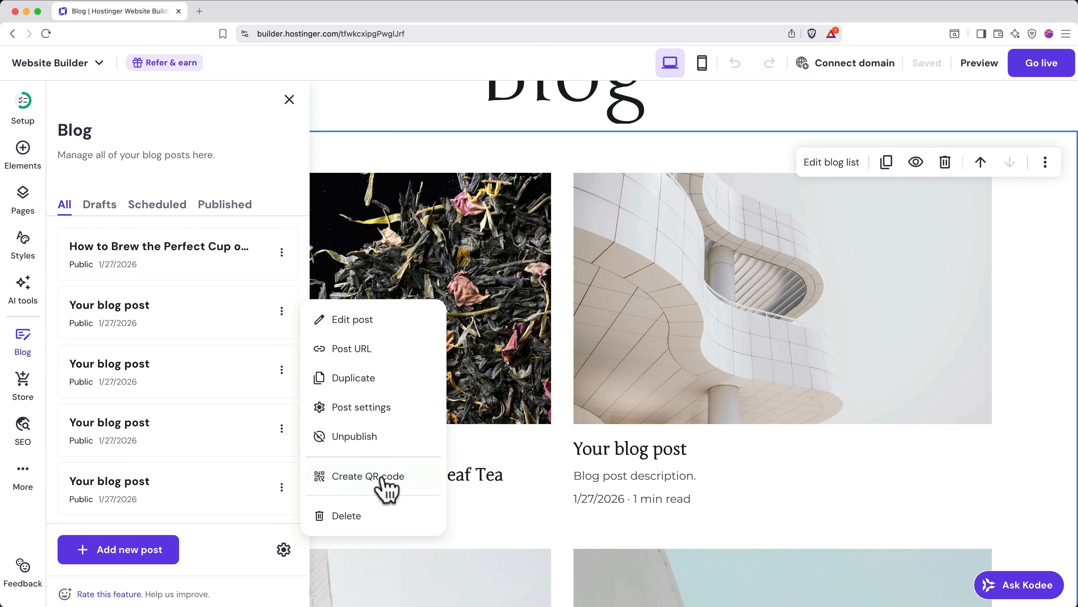
pyautogui.click(359, 516)
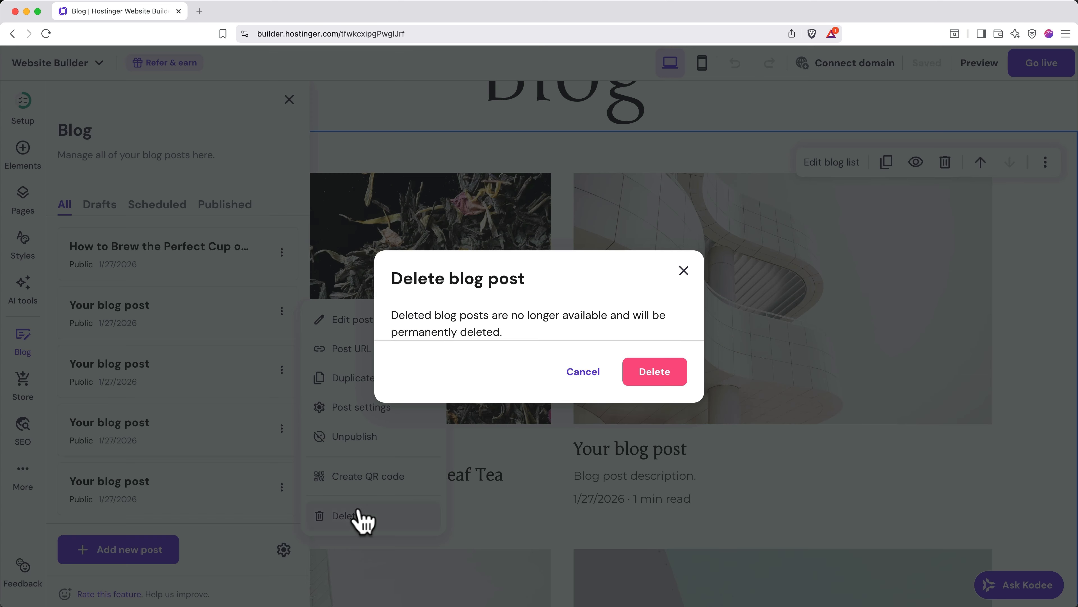
pyautogui.click(645, 376)
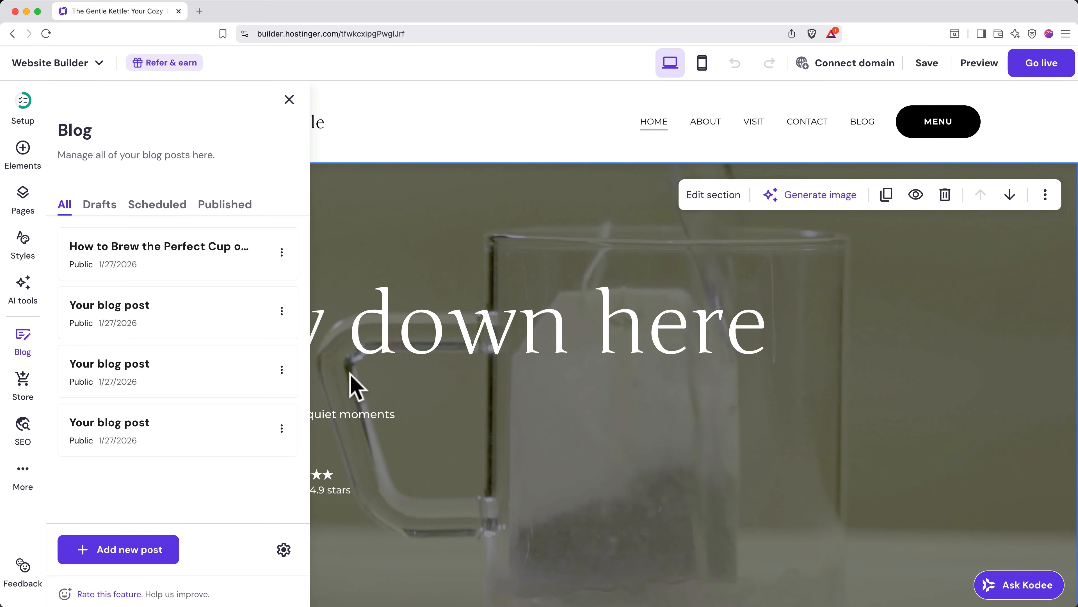
pyautogui.click(281, 317)
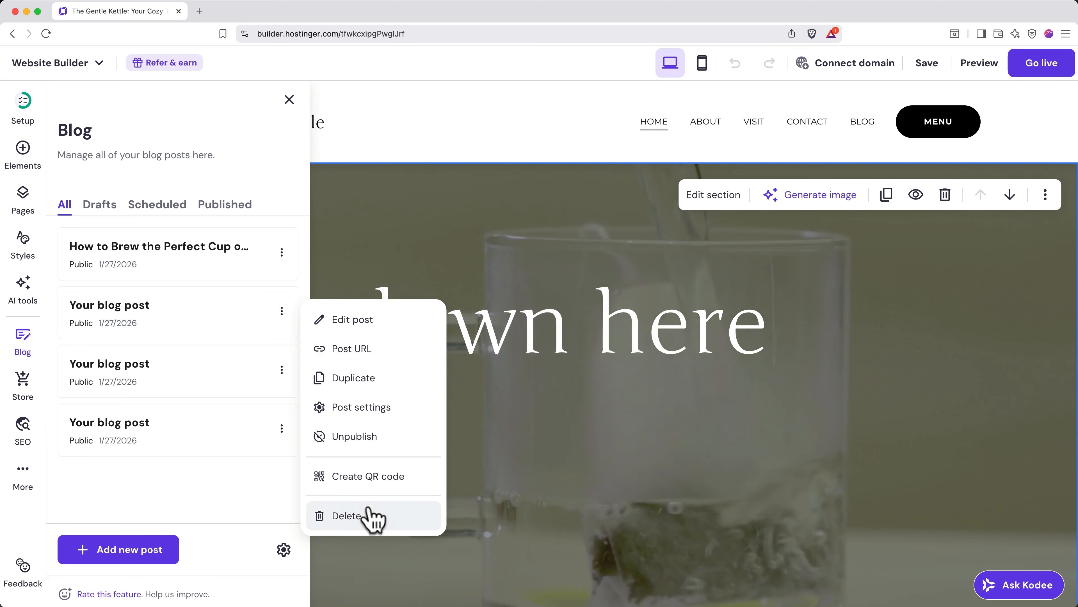
pyautogui.click(370, 515)
pyautogui.click(639, 380)
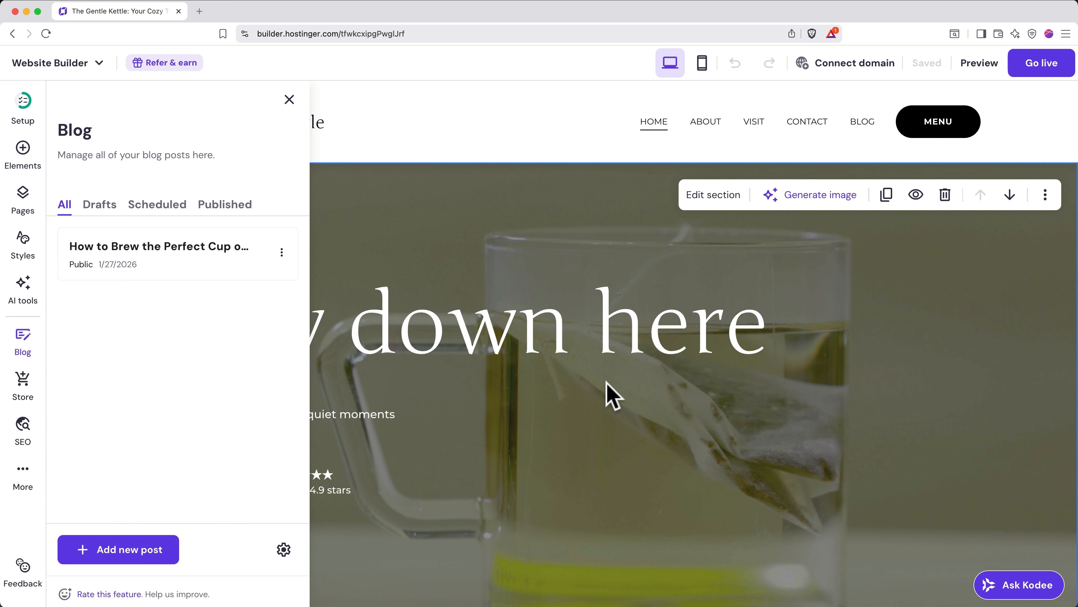
pyautogui.click(24, 384)
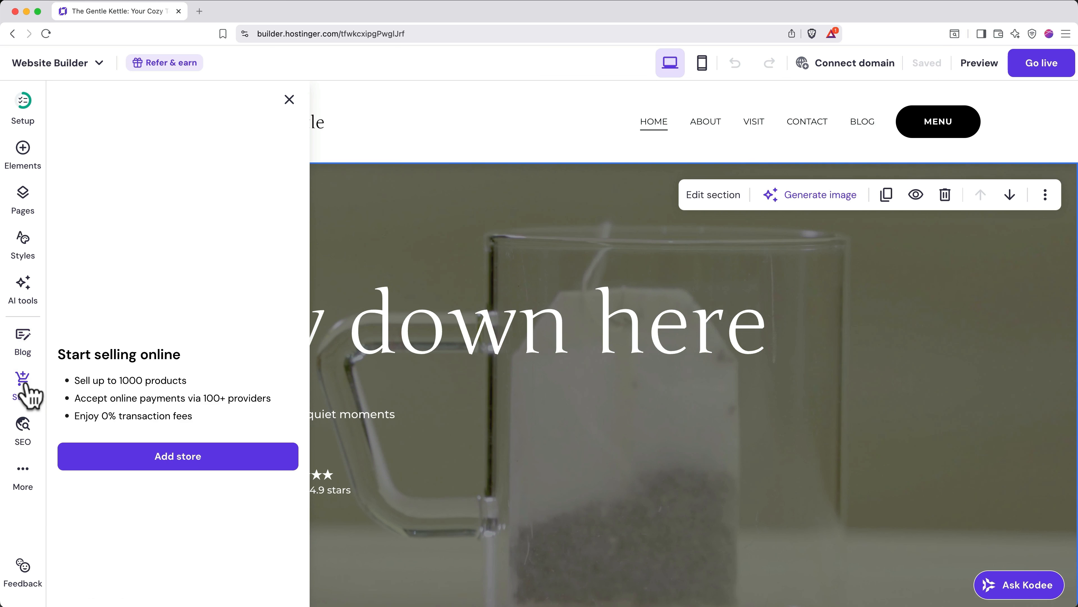
# Add a store to the site and open its 13-product list in the Store manager
pyautogui.click(182, 461)
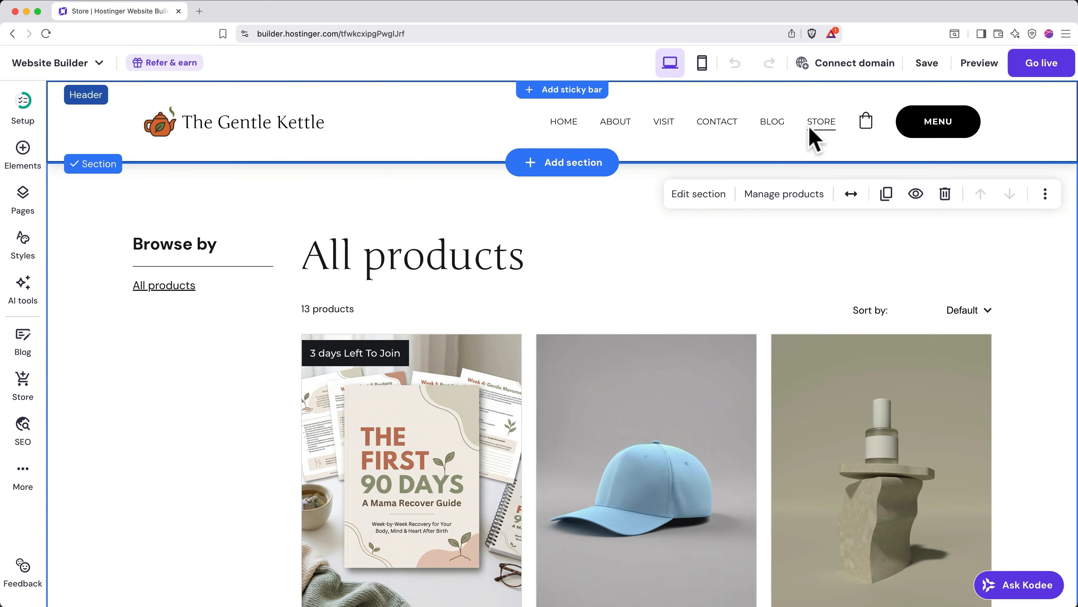
pyautogui.click(25, 384)
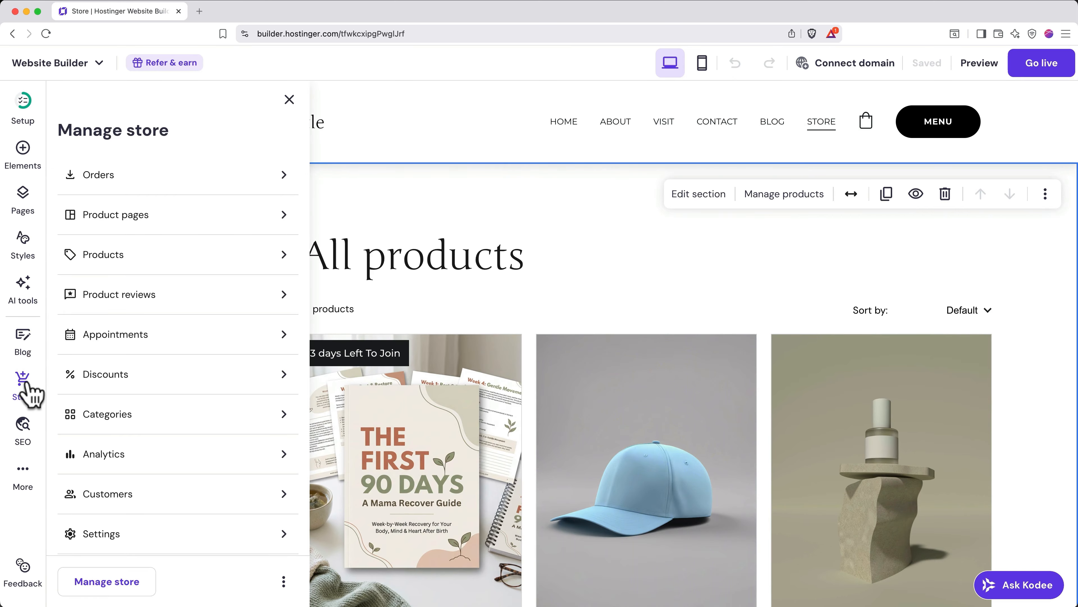
pyautogui.click(186, 256)
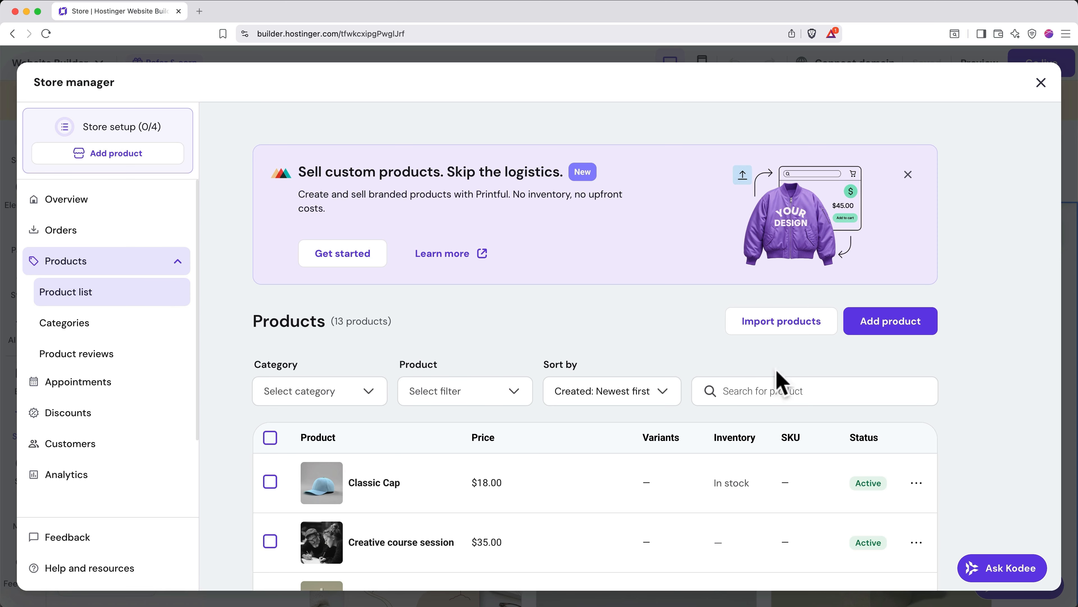
# Start a new physical product and look over the blank Add physical product form
pyautogui.click(921, 328)
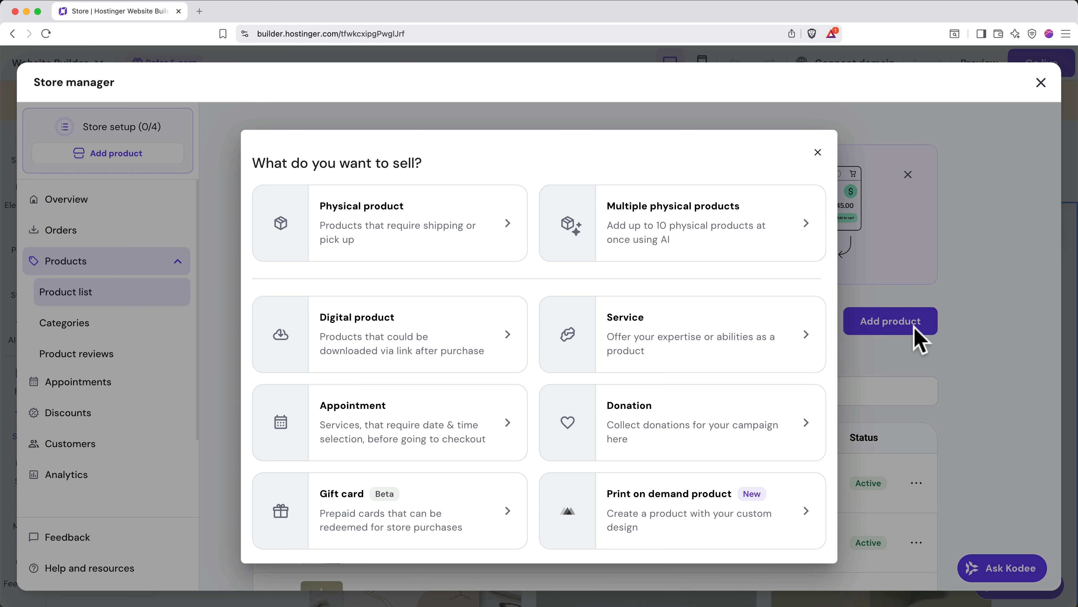
pyautogui.click(483, 248)
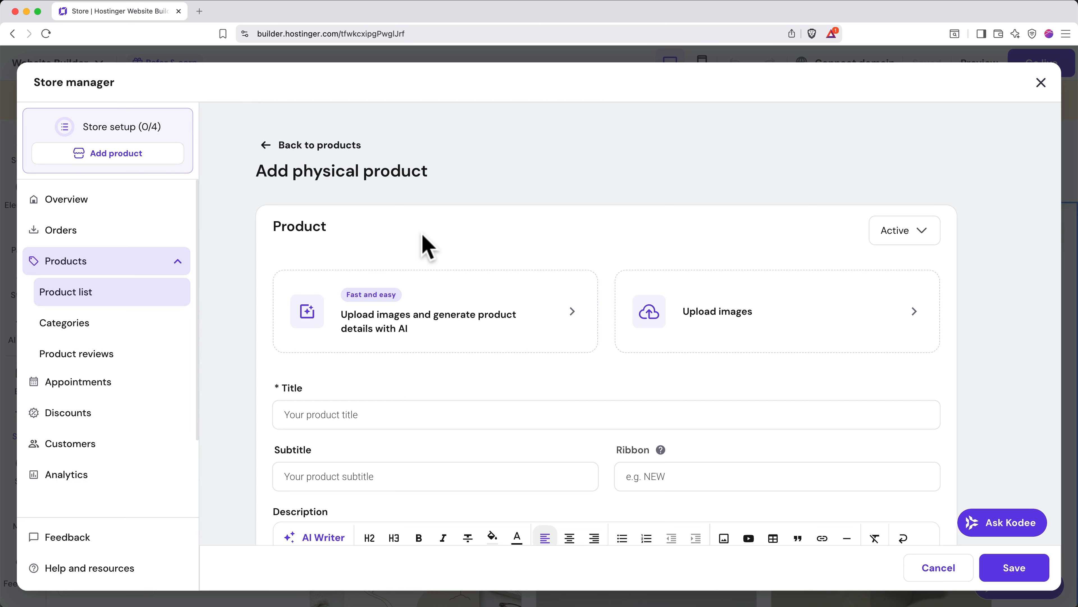
pyautogui.scroll(-10, 427, 246)
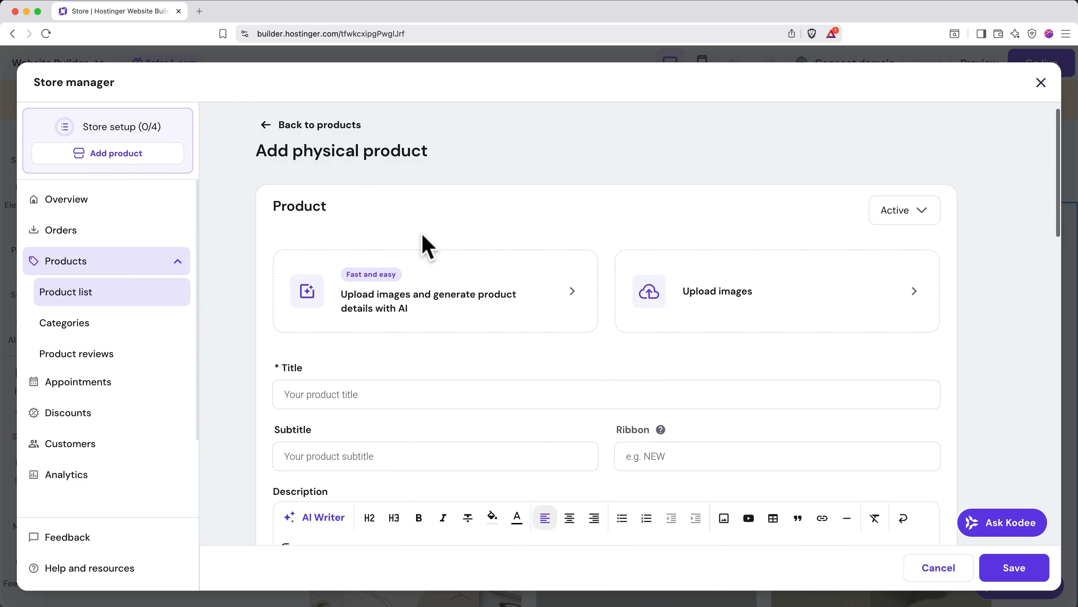
pyautogui.scroll(-12, 425, 248)
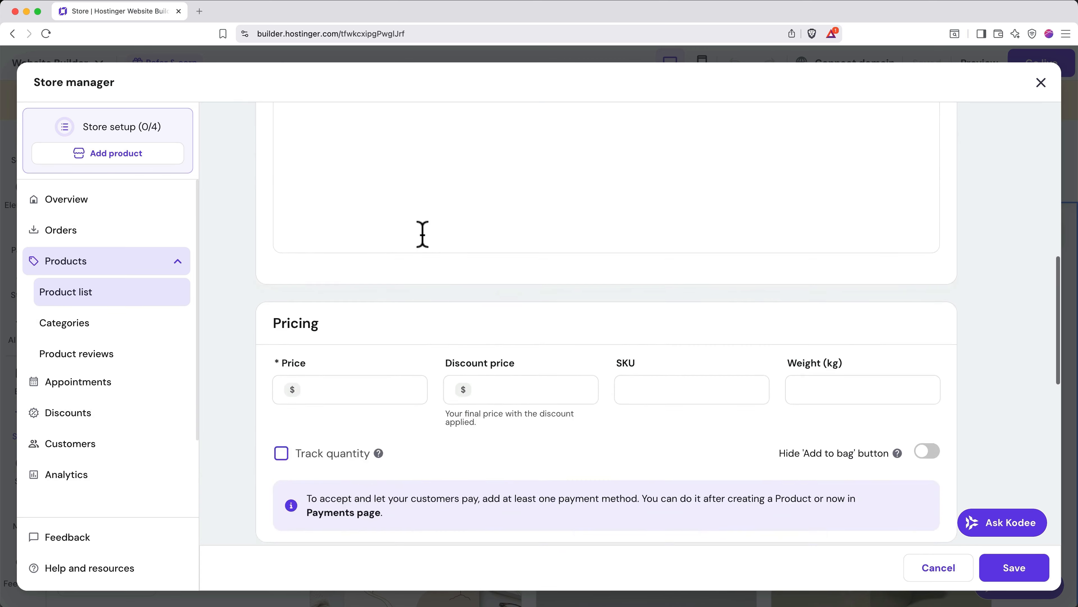
pyautogui.scroll(-9, 422, 226)
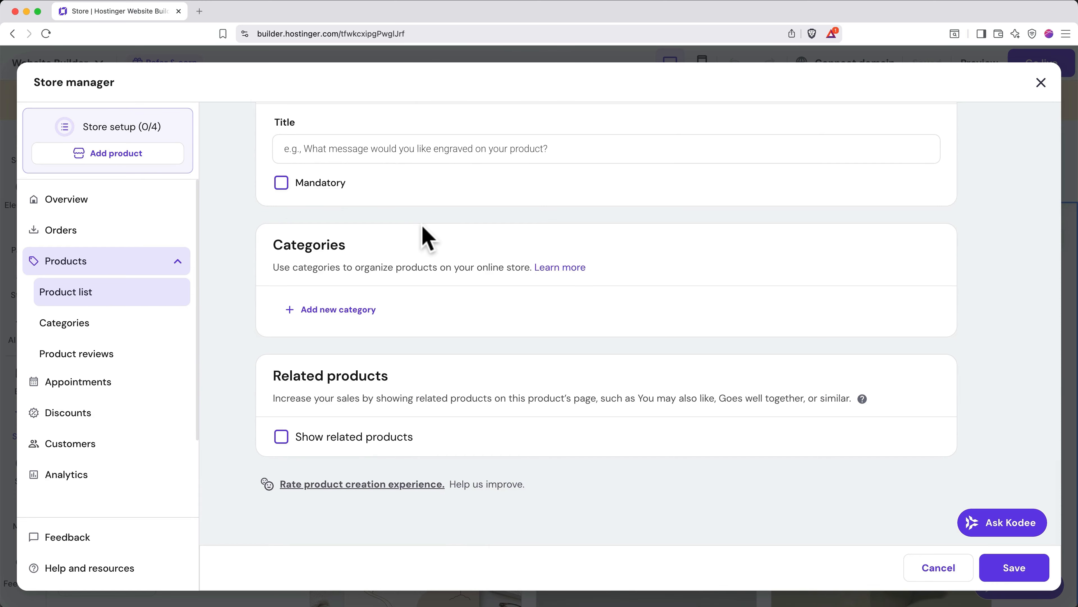
pyautogui.scroll(10, 423, 234)
pyautogui.scroll(10, 426, 238)
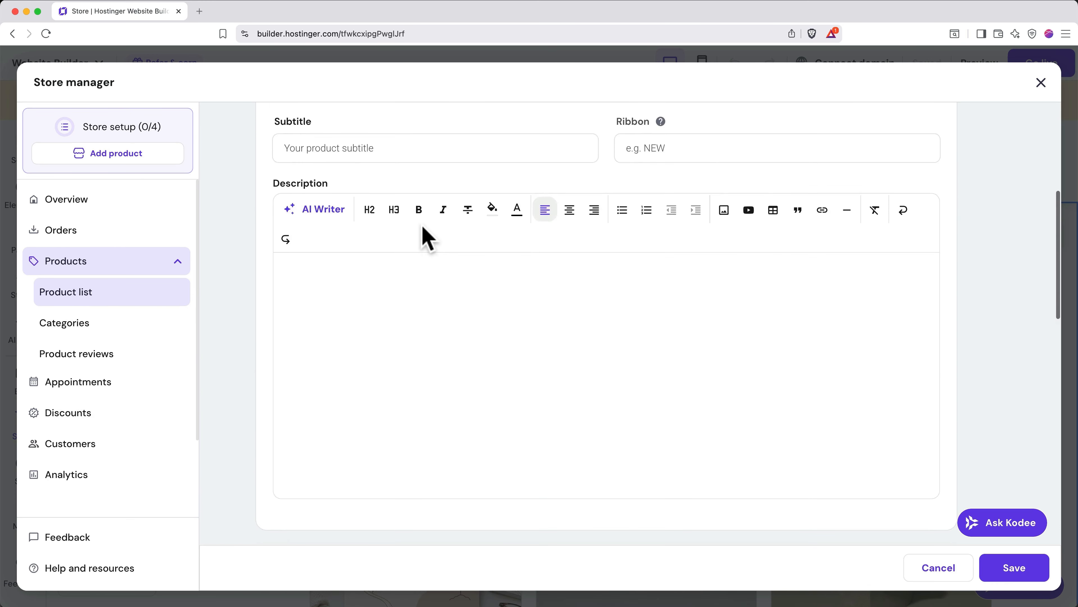
pyautogui.scroll(3, 426, 237)
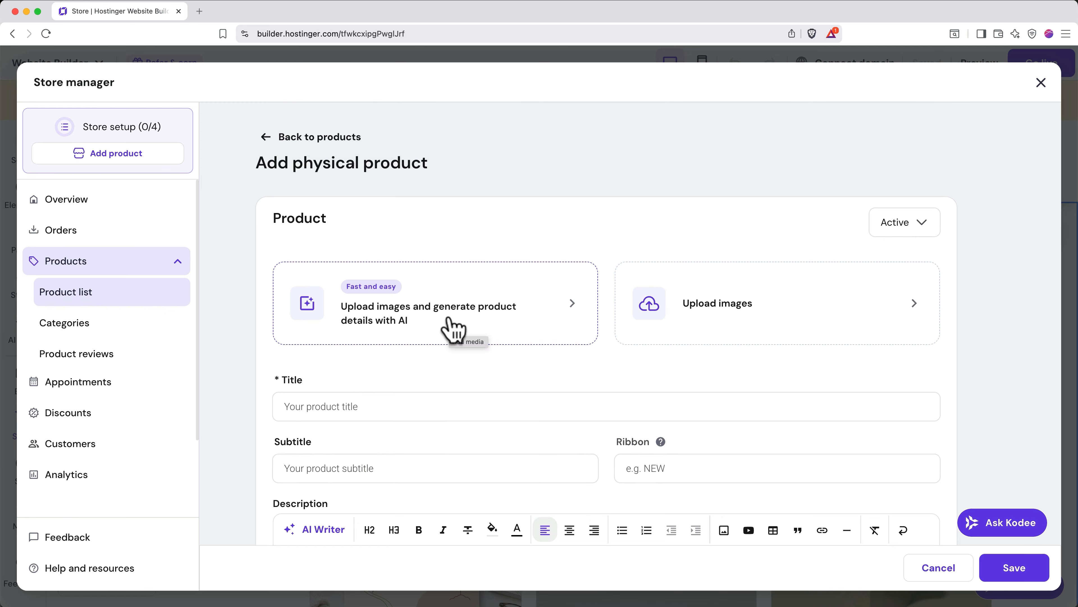
# Upload the three Madagascar product images so AI generates the product details
pyautogui.click(452, 328)
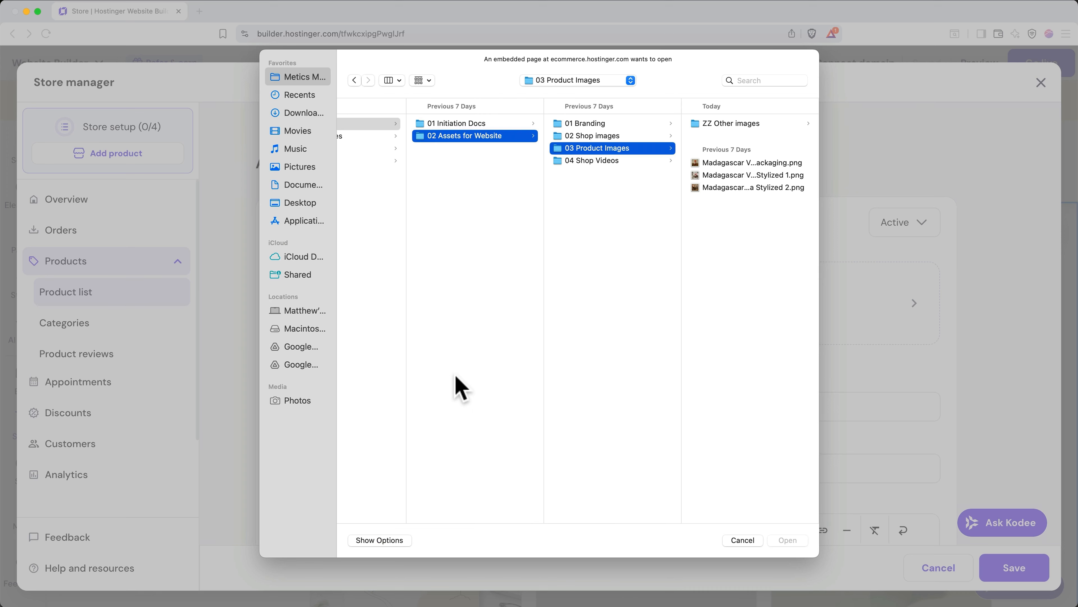
pyautogui.moveTo(732, 270); pyautogui.dragTo(736, 162)
pyautogui.press('Return')
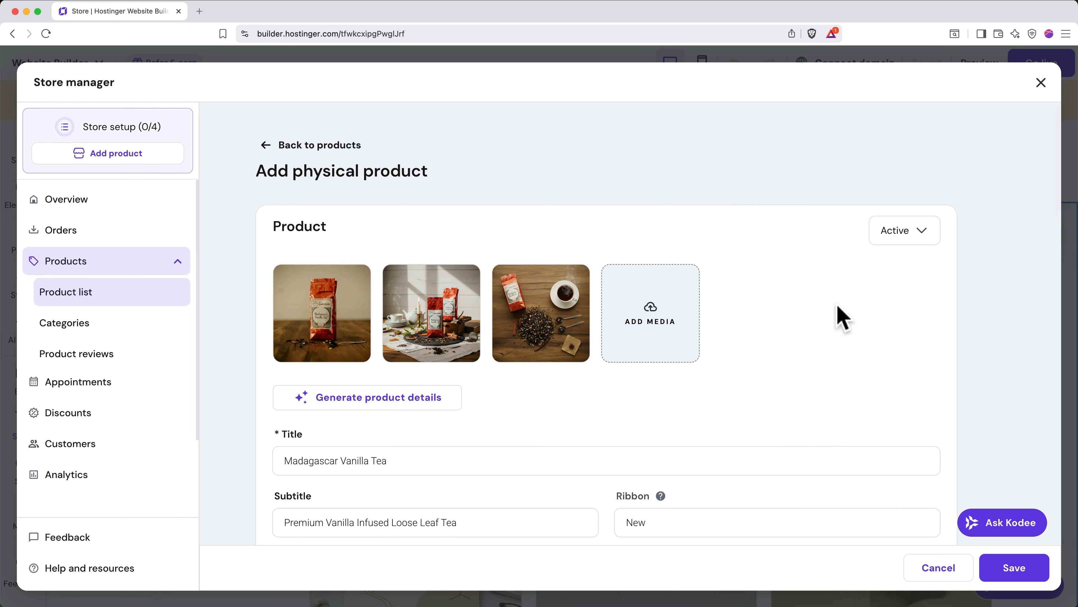
pyautogui.scroll(-6, 802, 434)
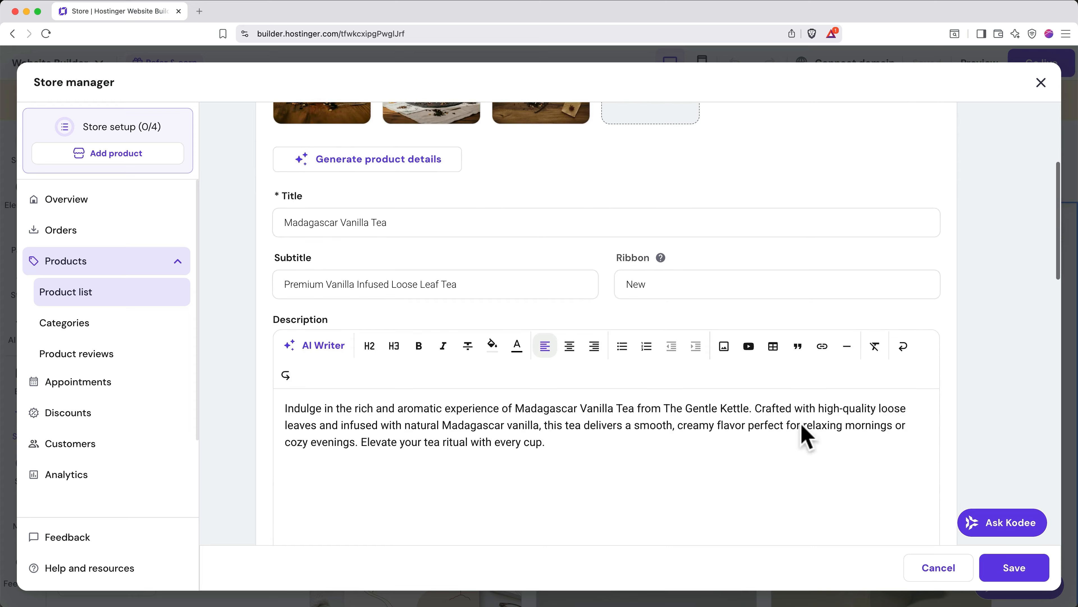
pyautogui.scroll(-1, 802, 424)
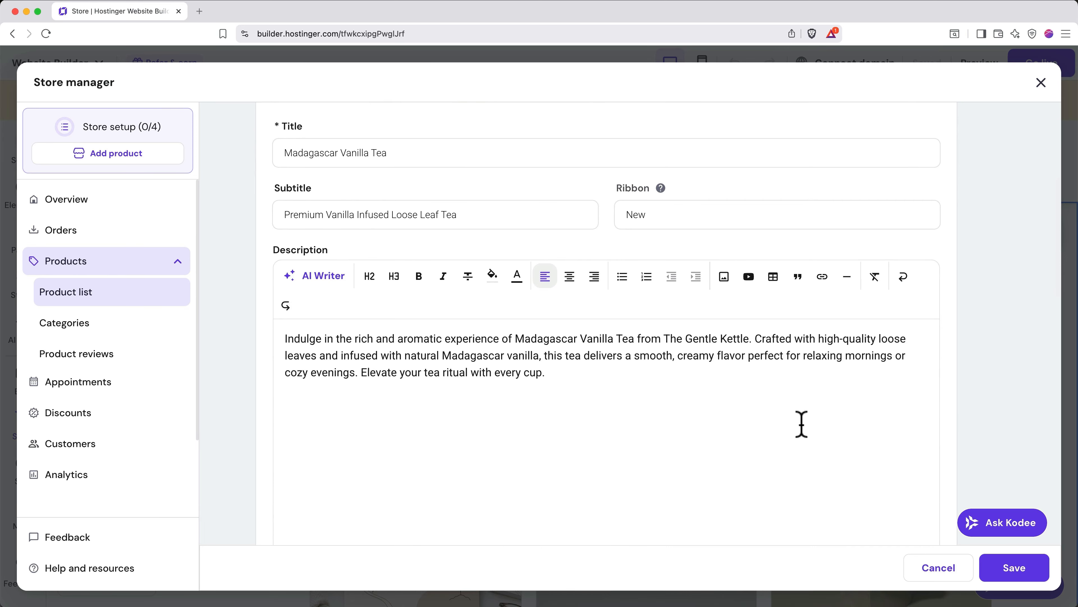
pyautogui.scroll(-10, 802, 424)
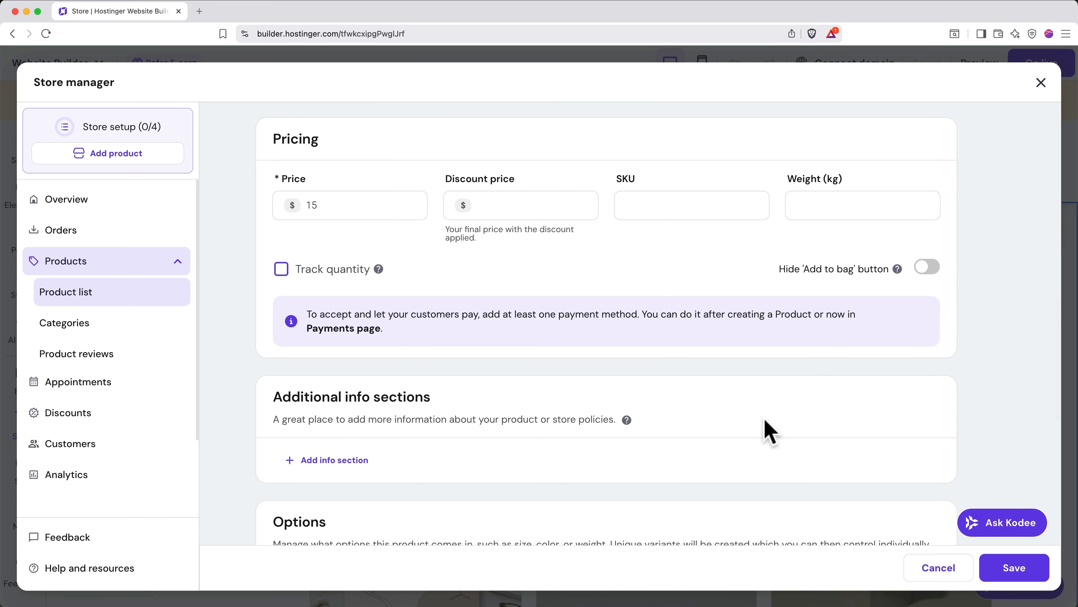
# Set the price to 12, track quantity with 100 in stock, and save the product
pyautogui.click(390, 211)
pyautogui.press('BackSpace')
pyautogui.write('2')
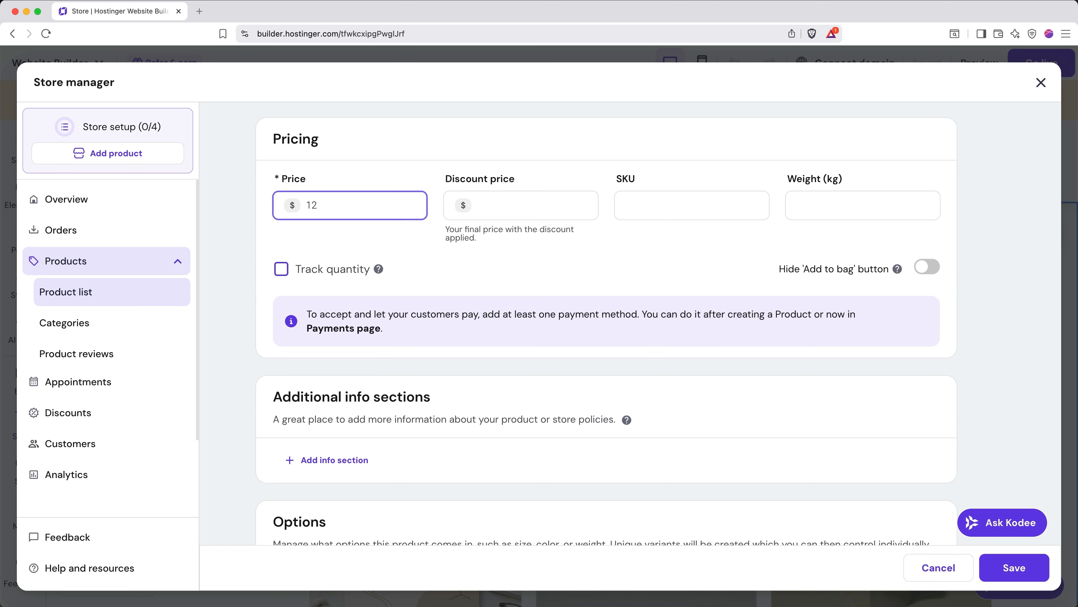
pyautogui.click(281, 268)
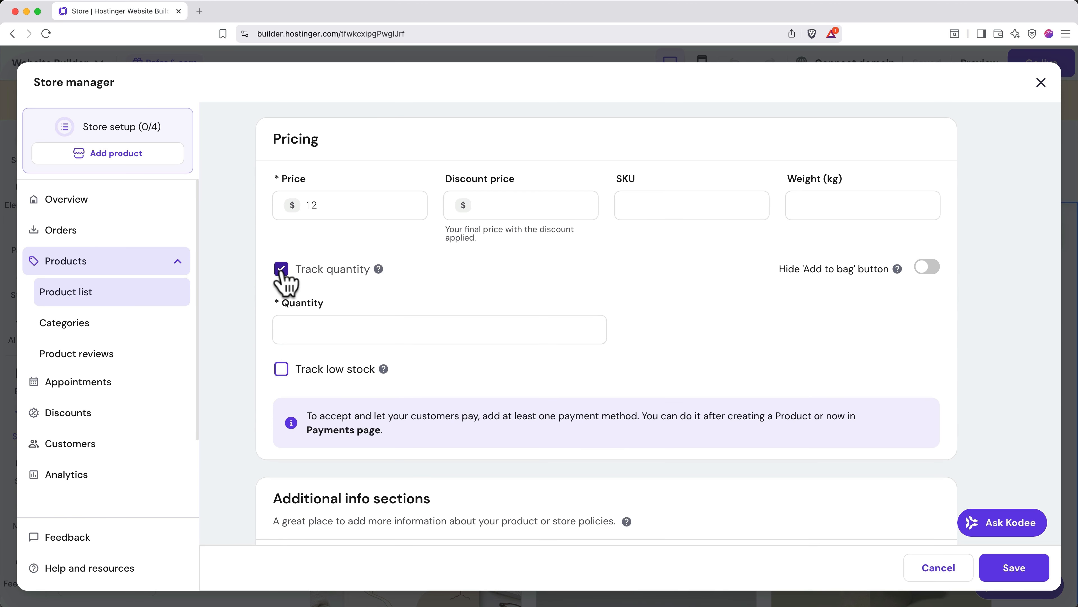
pyautogui.click(332, 323)
pyautogui.write('100')
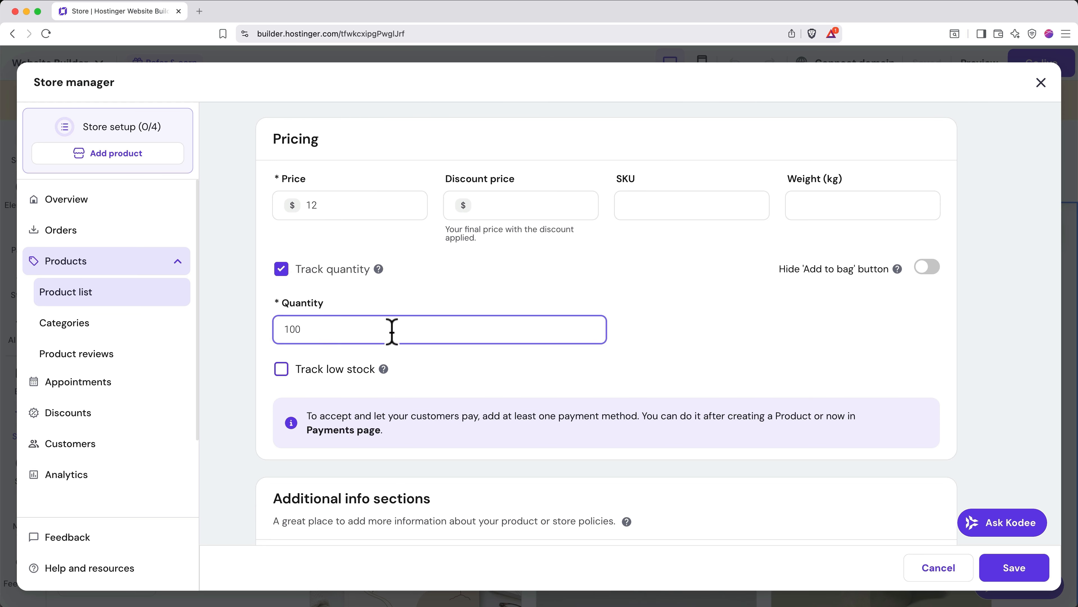
pyautogui.scroll(-15, 454, 371)
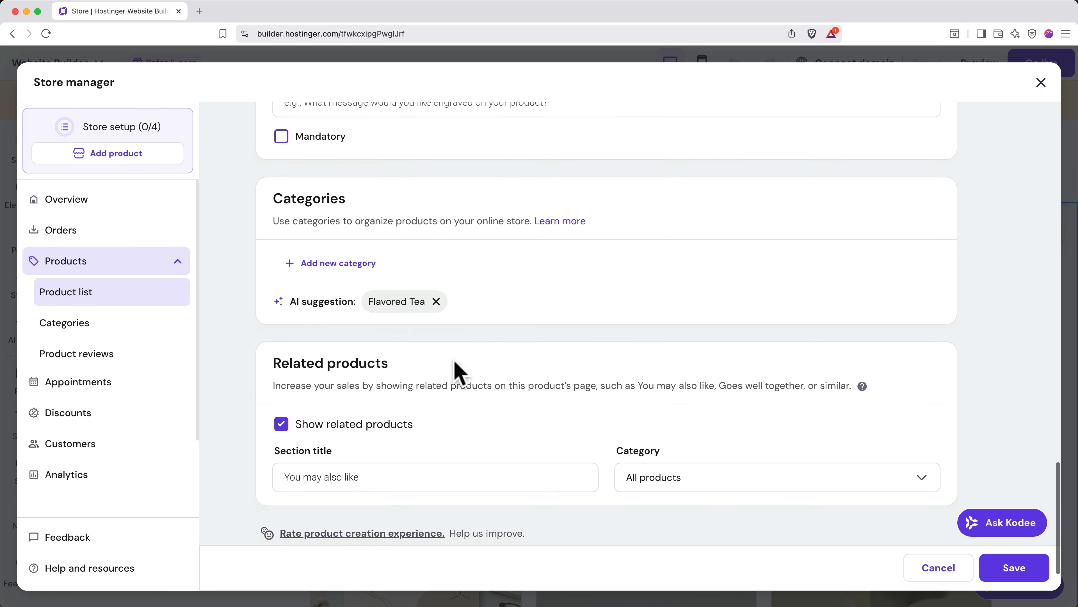
pyautogui.scroll(-1, 459, 372)
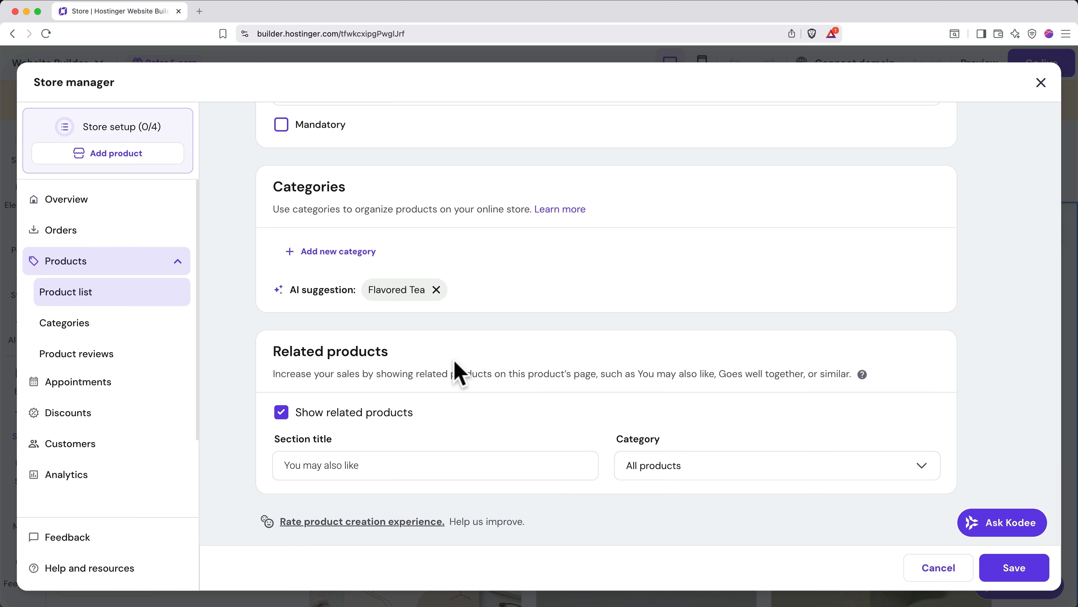
pyautogui.click(401, 293)
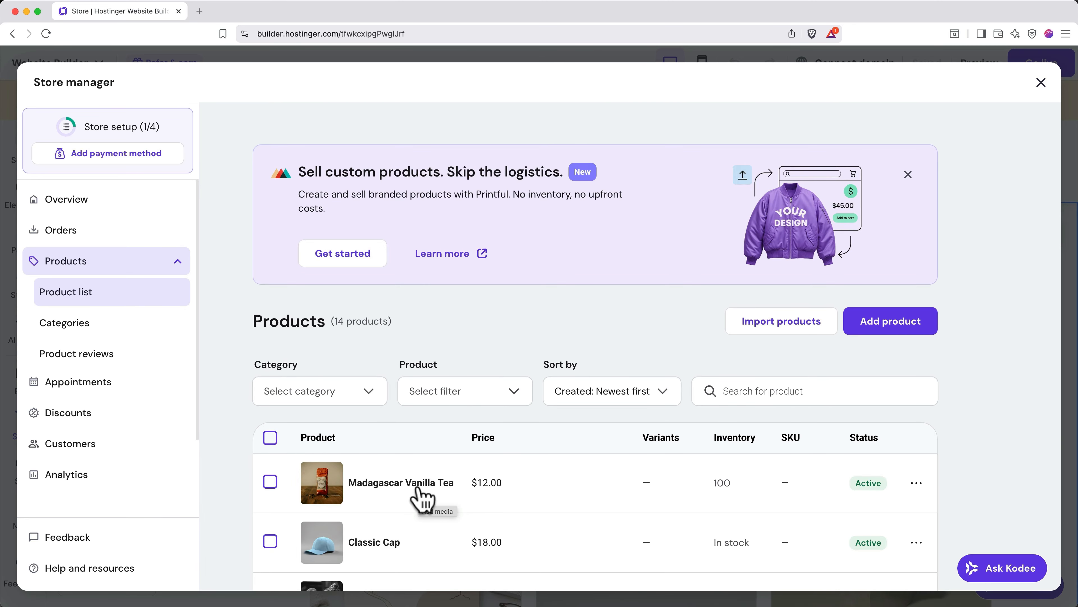
# Delete all 13 sample products except Madagascar Vanilla Tea, then close the Store manager
pyautogui.scroll(-5, 420, 498)
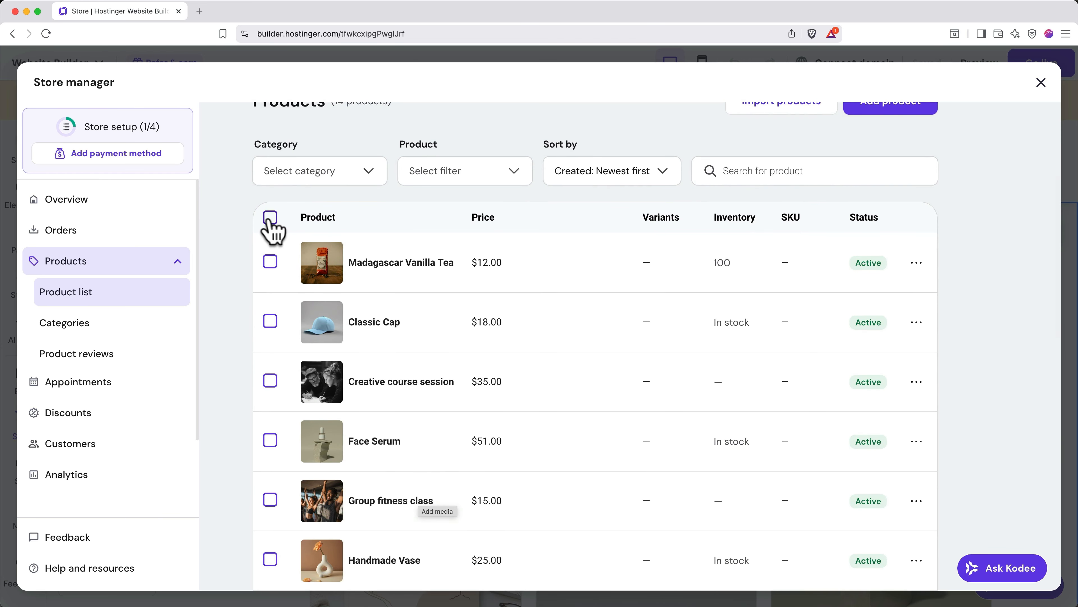
pyautogui.click(270, 218)
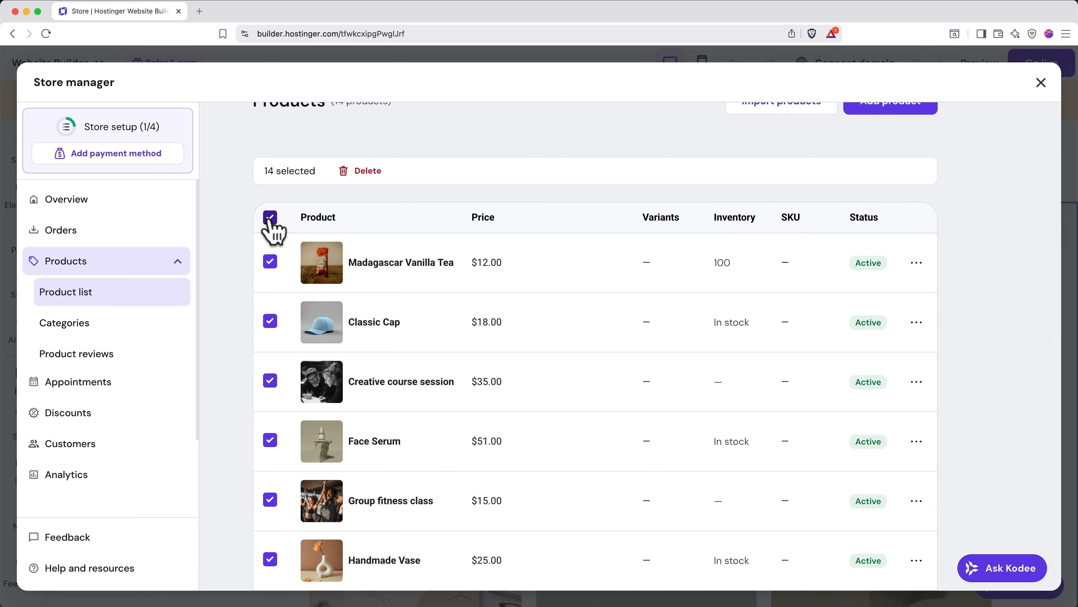
pyautogui.click(270, 261)
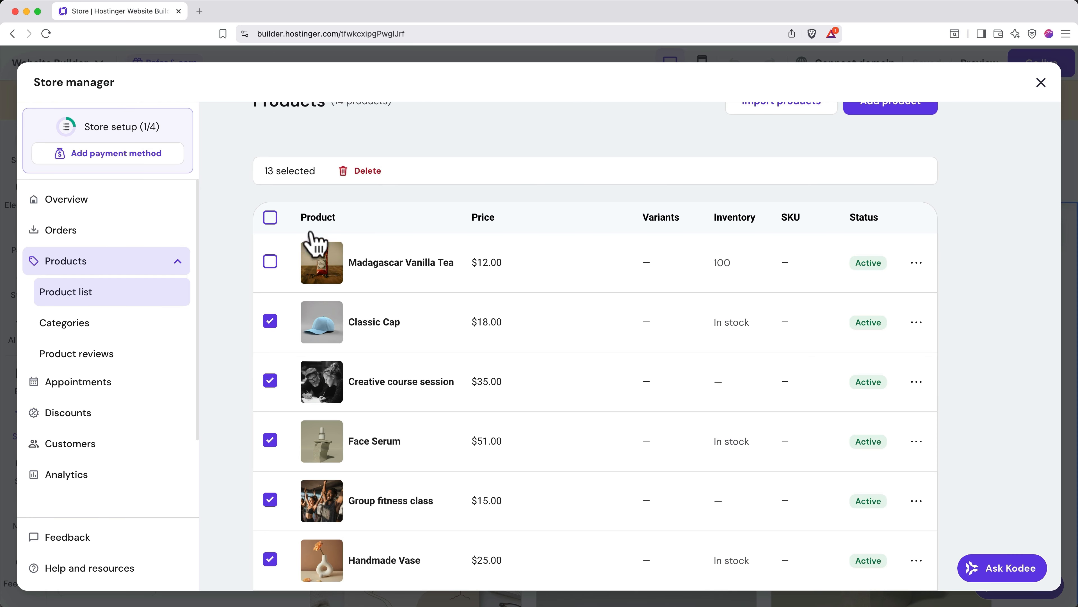
pyautogui.click(364, 172)
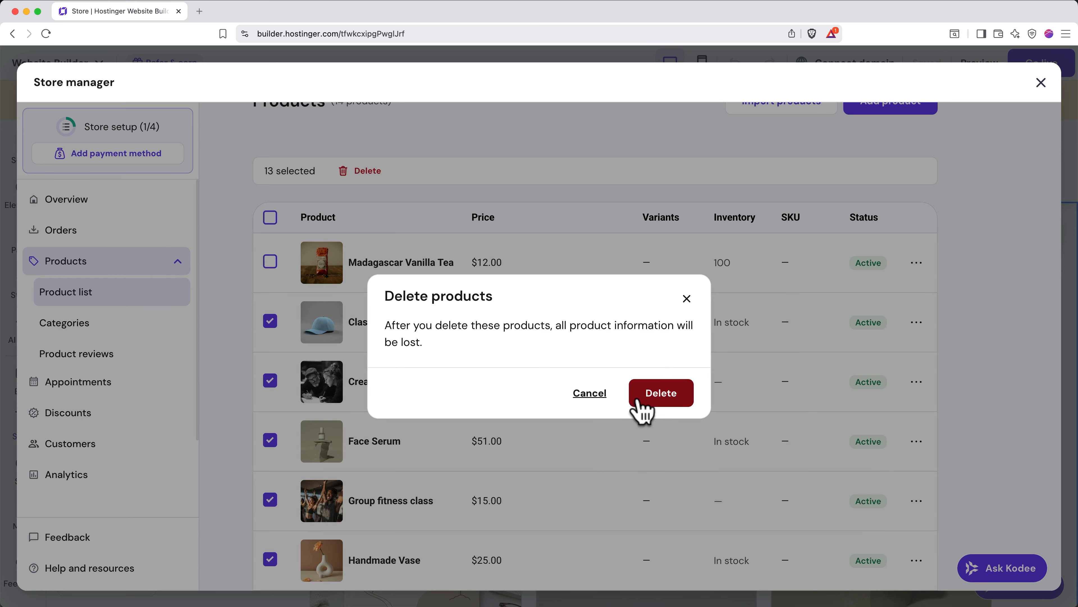
pyautogui.click(661, 393)
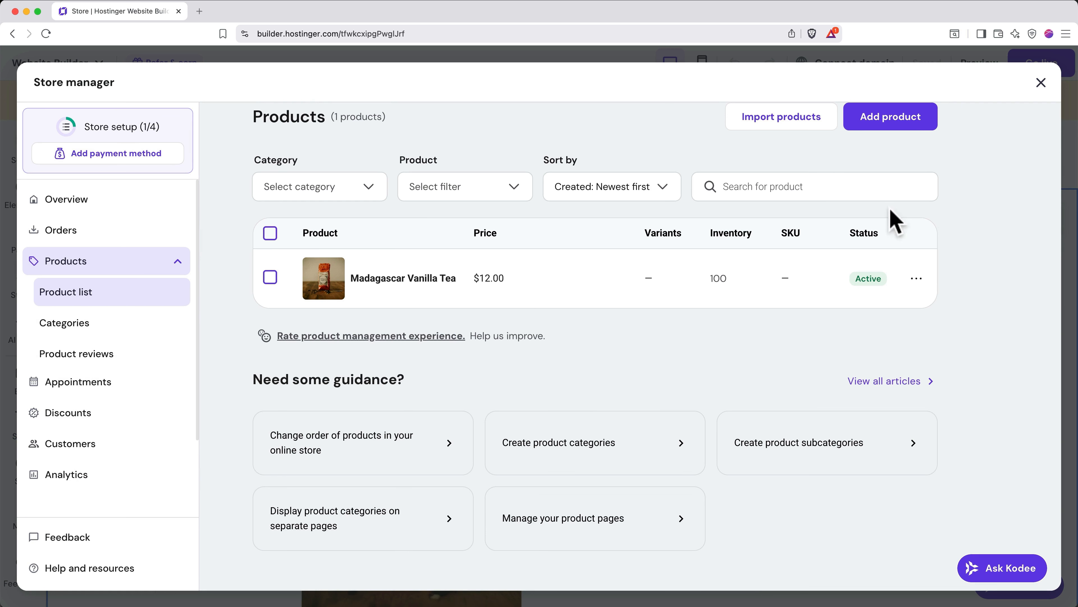
pyautogui.click(1041, 82)
# Open the store's Settings to view store details with USD currency and metric units
pyautogui.scroll(-3, 725, 438)
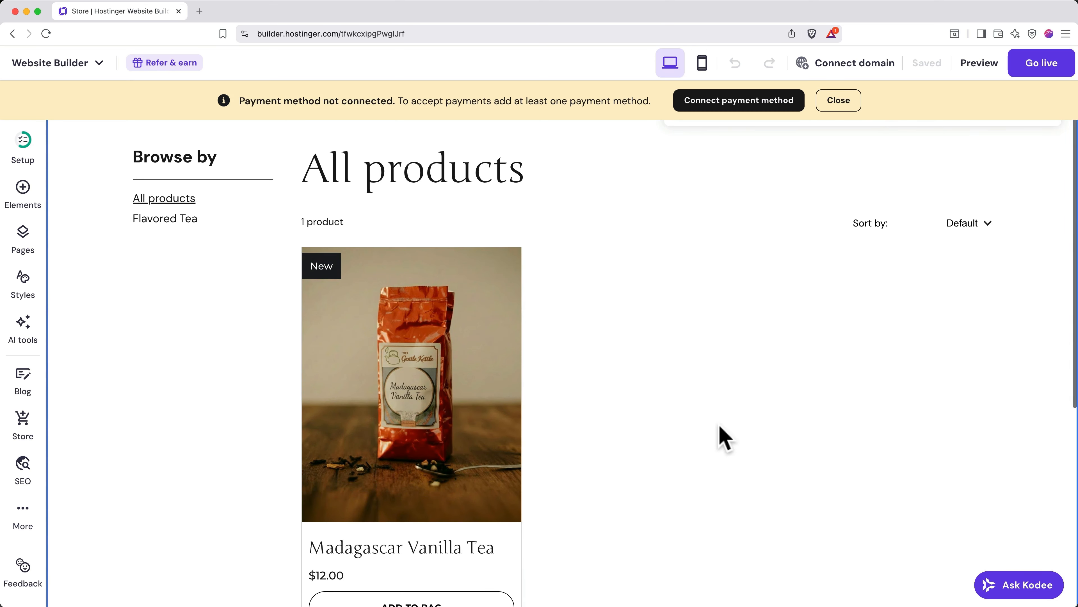
pyautogui.scroll(-2, 720, 427)
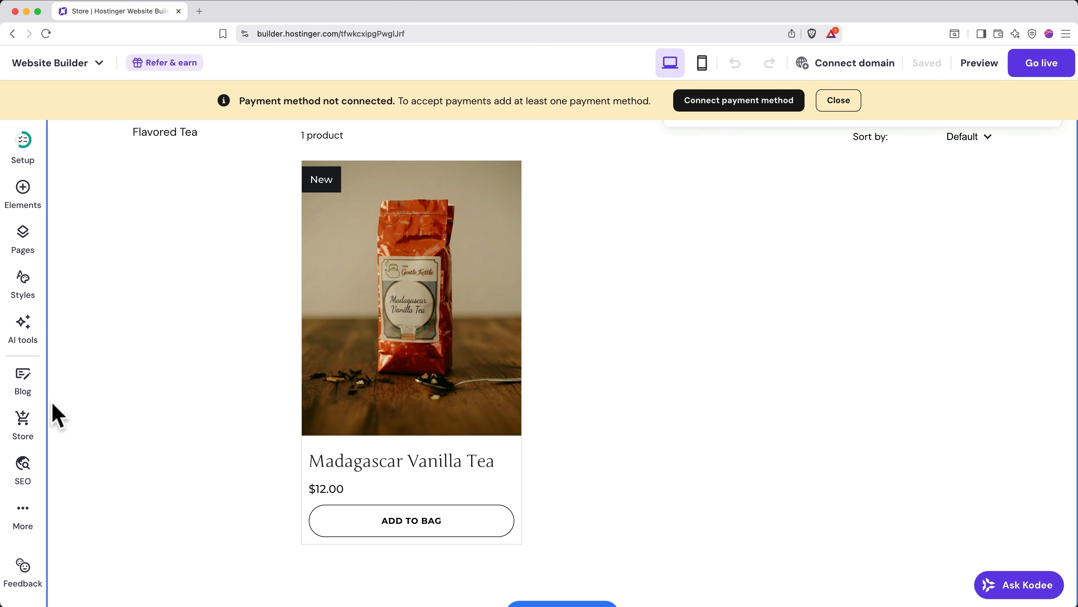
pyautogui.click(25, 419)
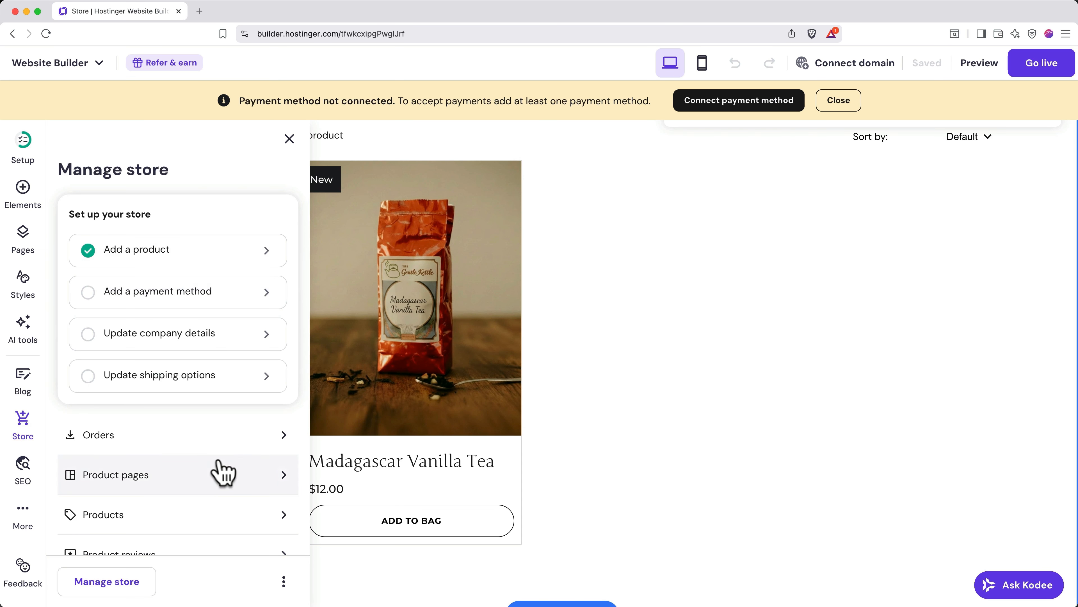
pyautogui.scroll(-6, 222, 471)
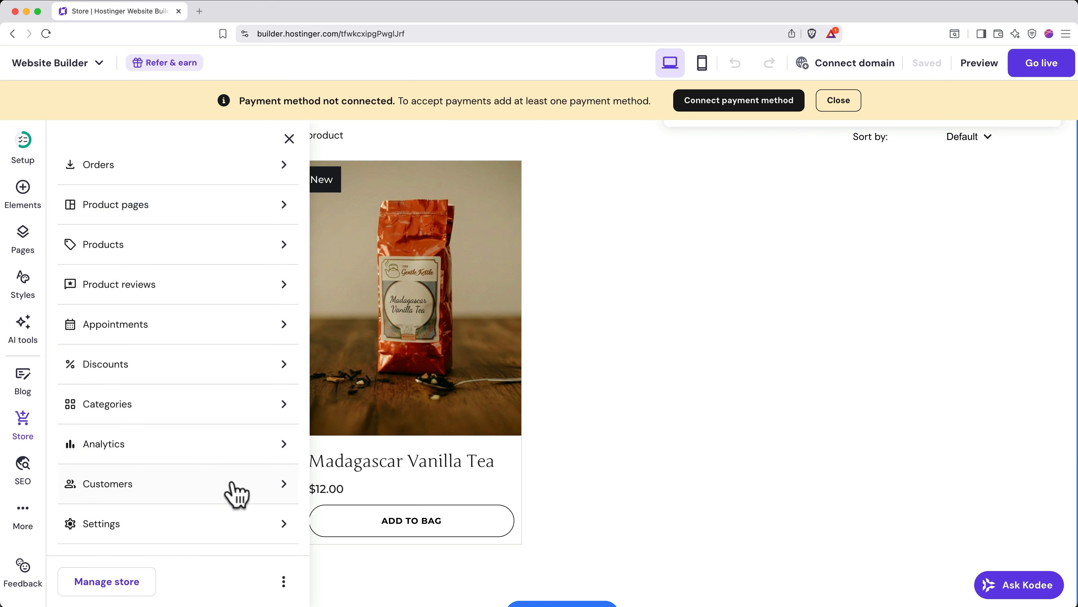
pyautogui.click(258, 525)
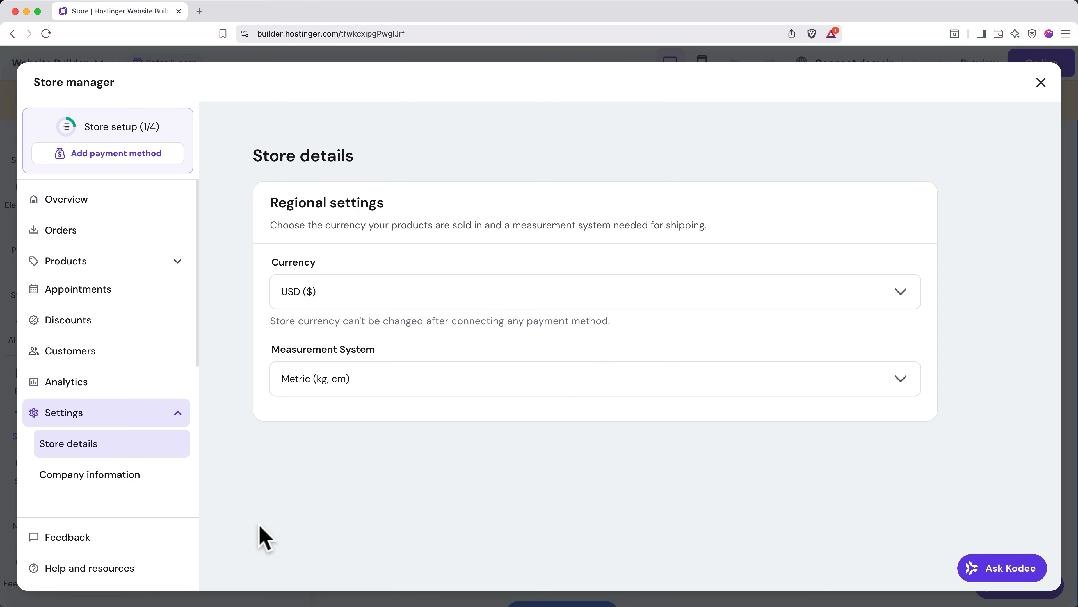
# Open Payments settings and review the Stripe, PayPal, dLocal Go and manual payment options
pyautogui.scroll(-5, 112, 472)
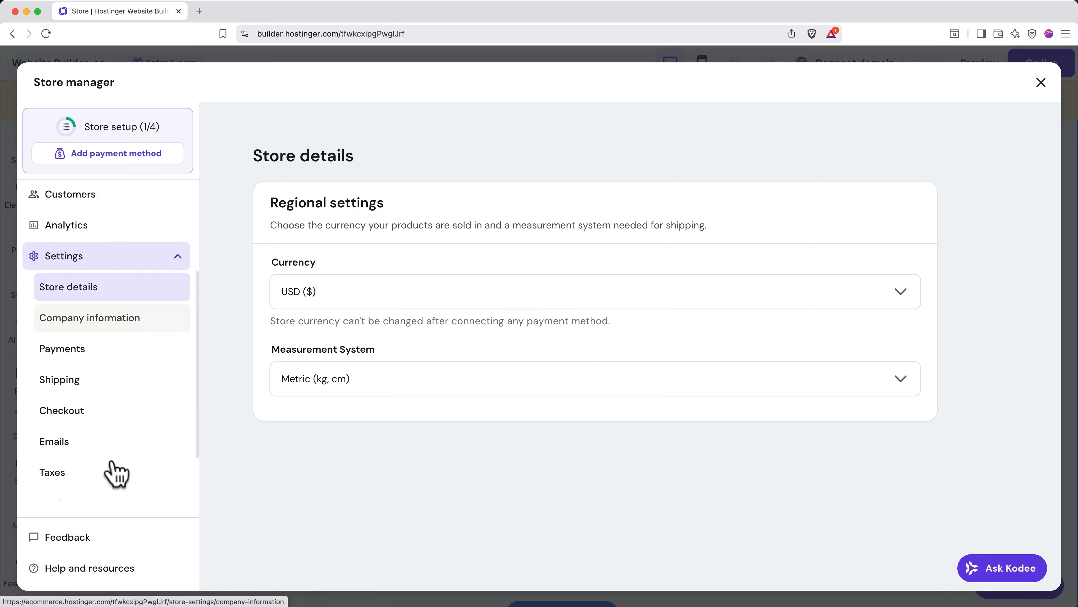
pyautogui.scroll(-2, 112, 472)
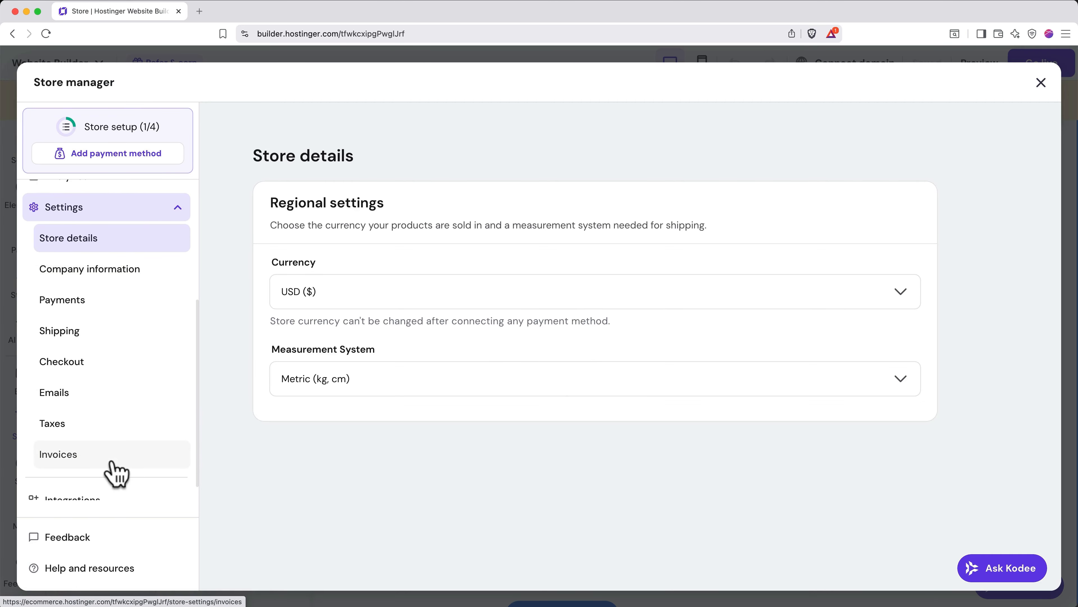
pyautogui.click(97, 307)
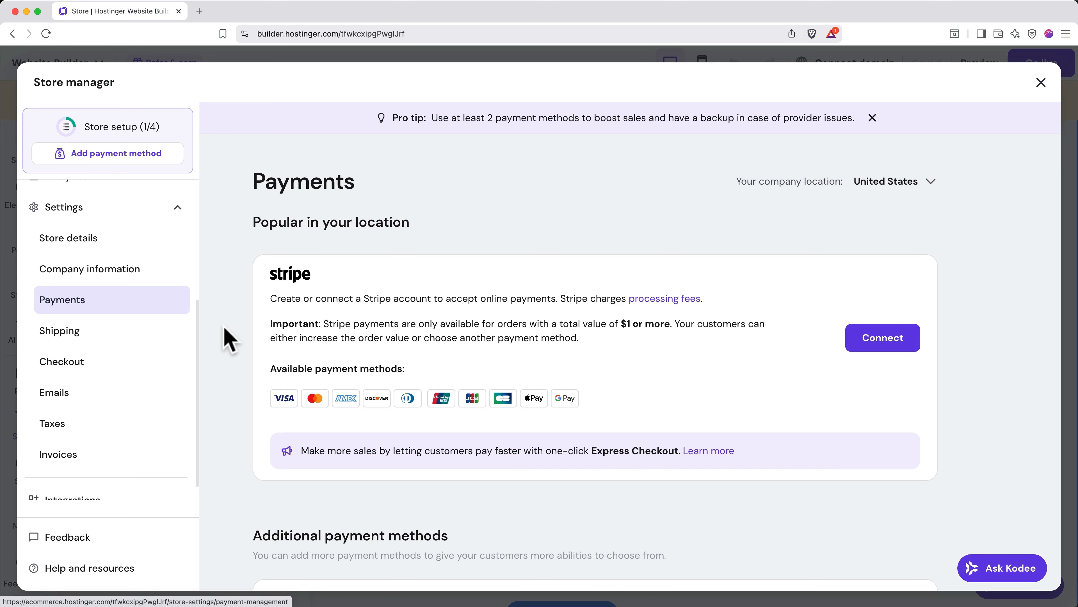
pyautogui.scroll(-10, 229, 340)
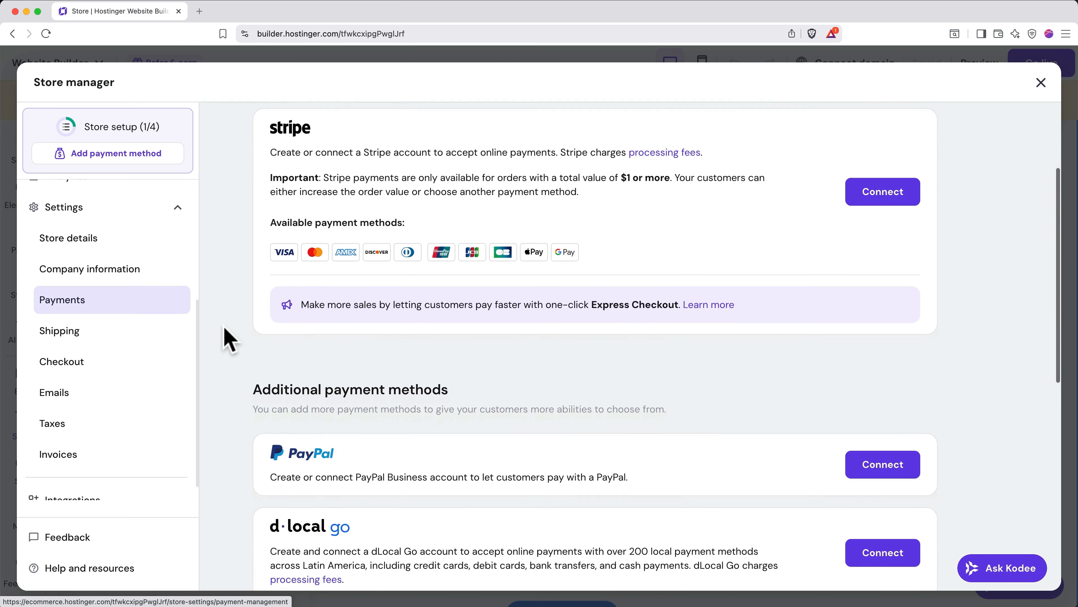
pyautogui.scroll(-4, 229, 340)
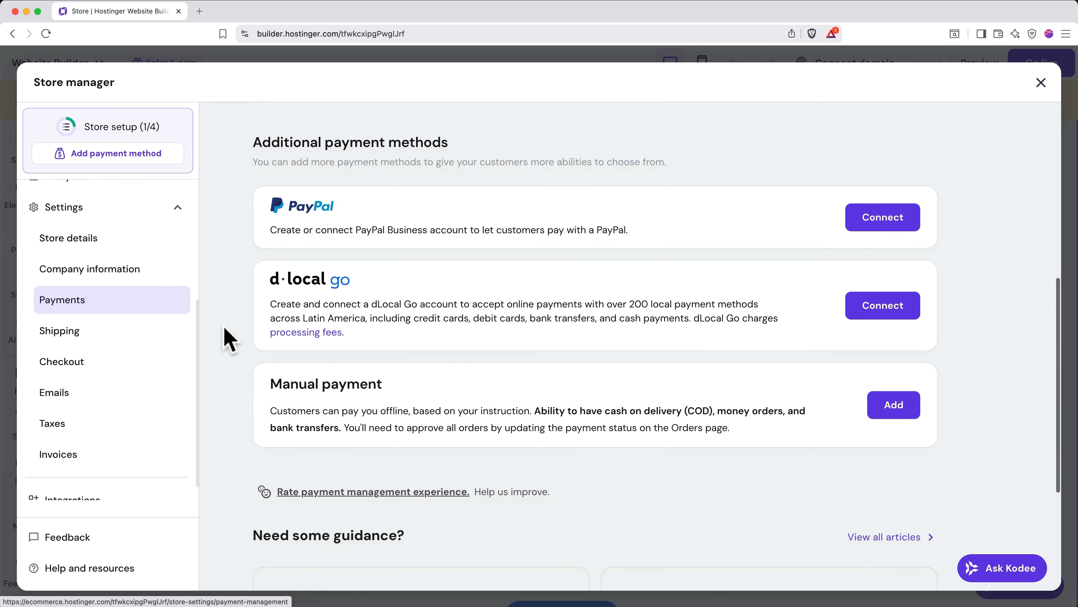
pyautogui.scroll(15, 230, 340)
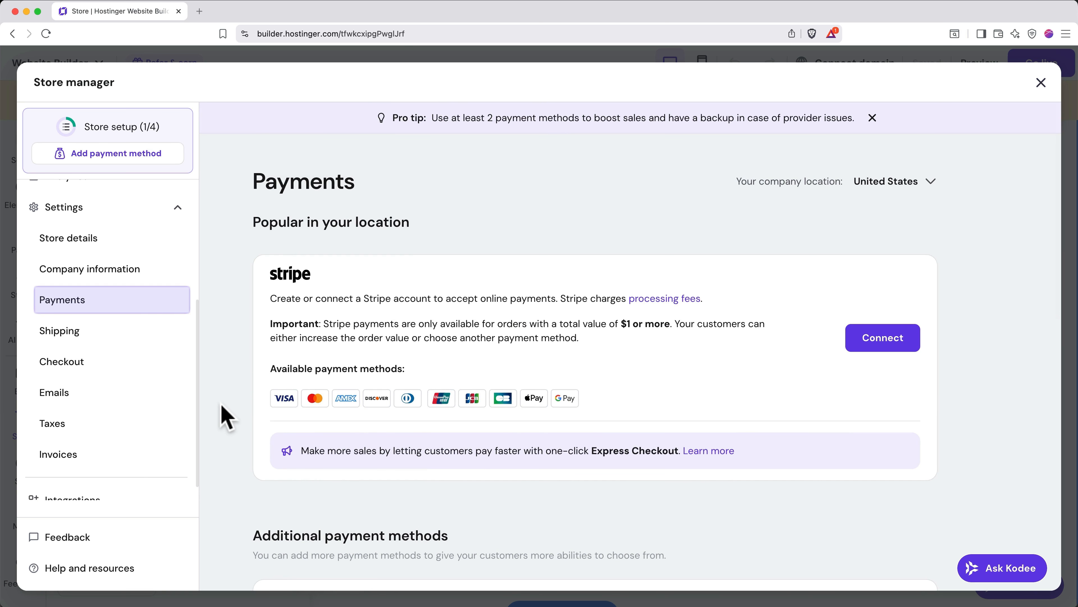
# Connect Stripe and sign up for a new account with the e-mail address and password
pyautogui.click(881, 359)
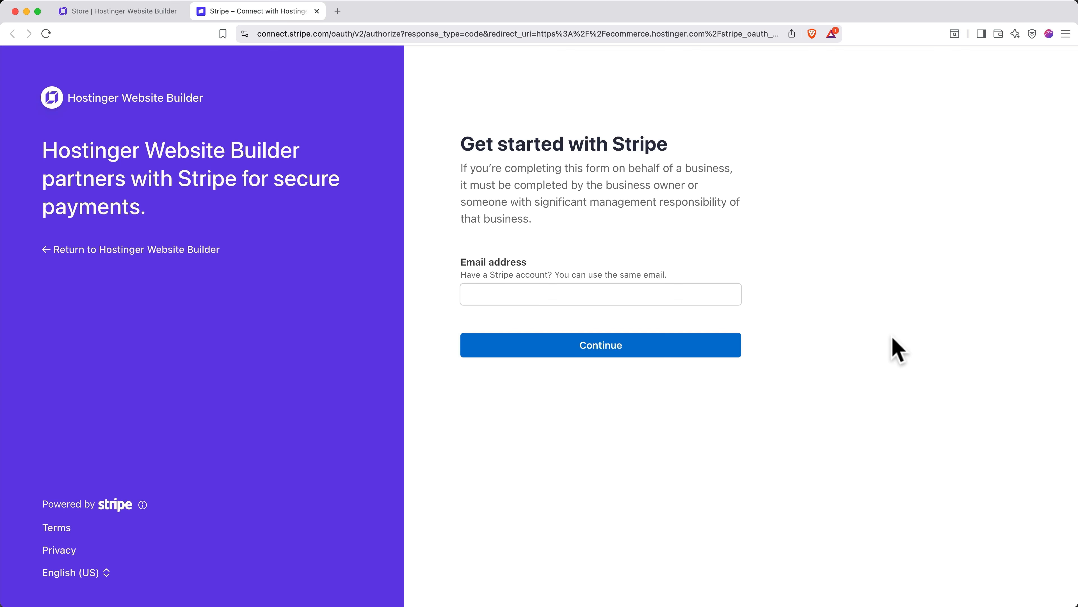
pyautogui.click(701, 294)
pyautogui.press('super+v')
pyautogui.click(710, 349)
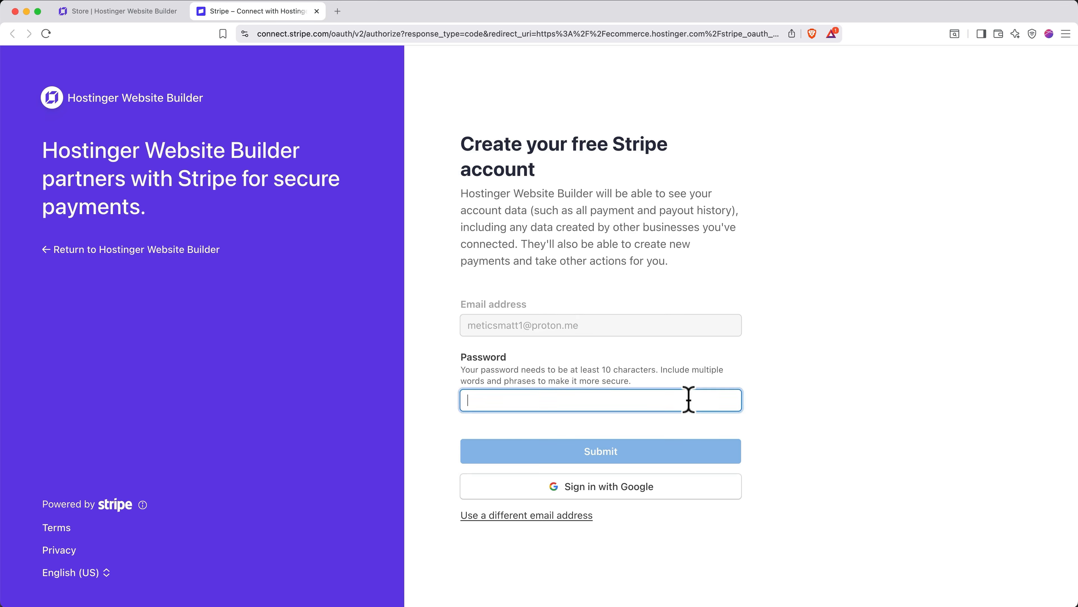
pyautogui.click(705, 450)
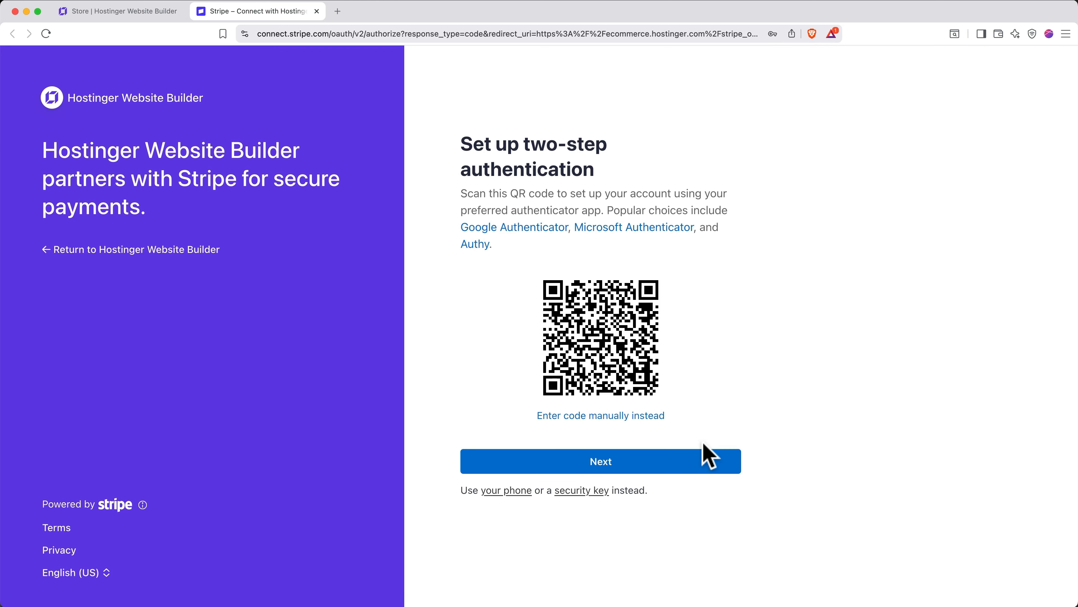
# Enter the authenticator verification code, save the backup code as stripe_backup_code.txt, and continue
pyautogui.click(710, 456)
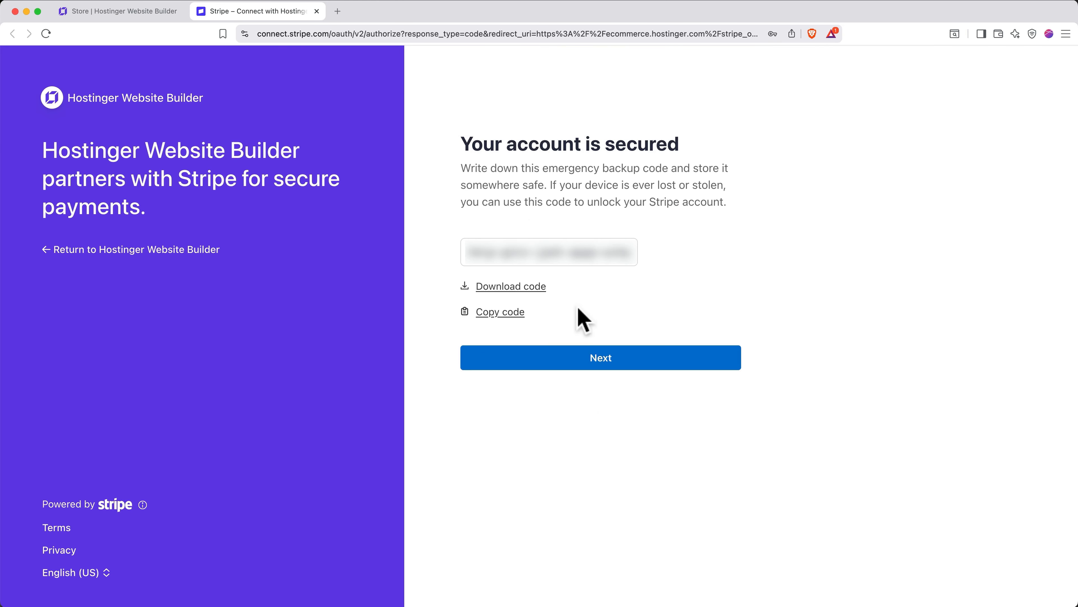
pyautogui.click(530, 288)
pyautogui.press('Return')
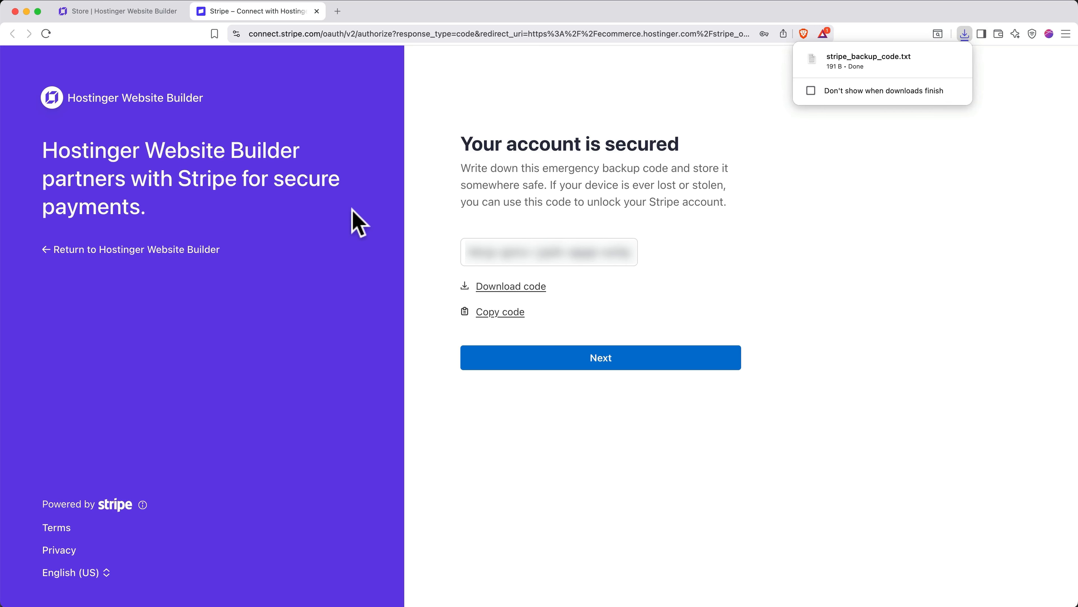
pyautogui.click(667, 364)
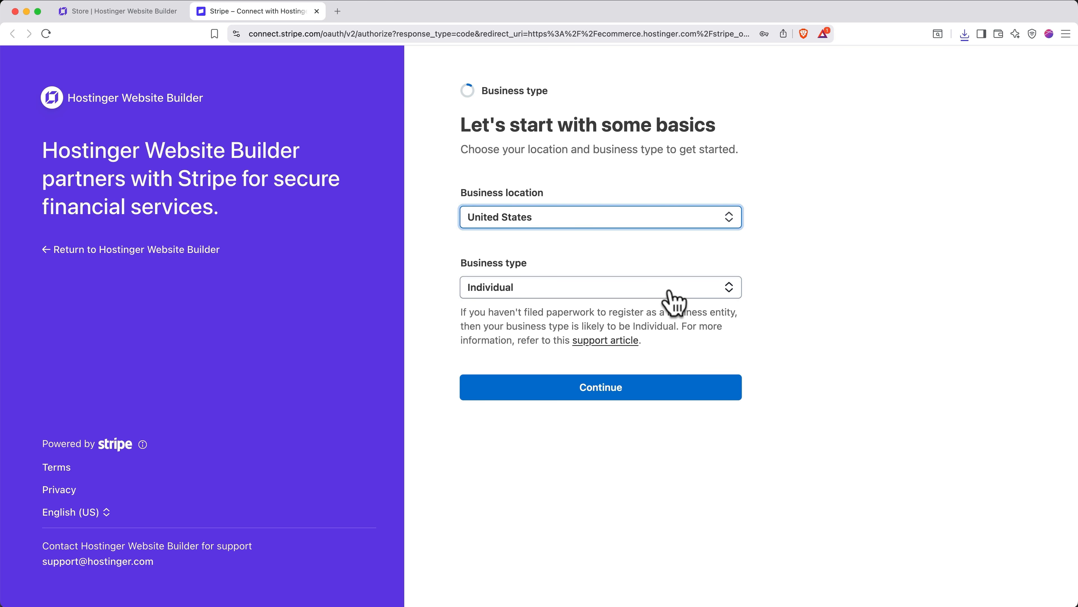
# Confirm the business location and business type, then submit the personal details in Stripe
pyautogui.click(681, 390)
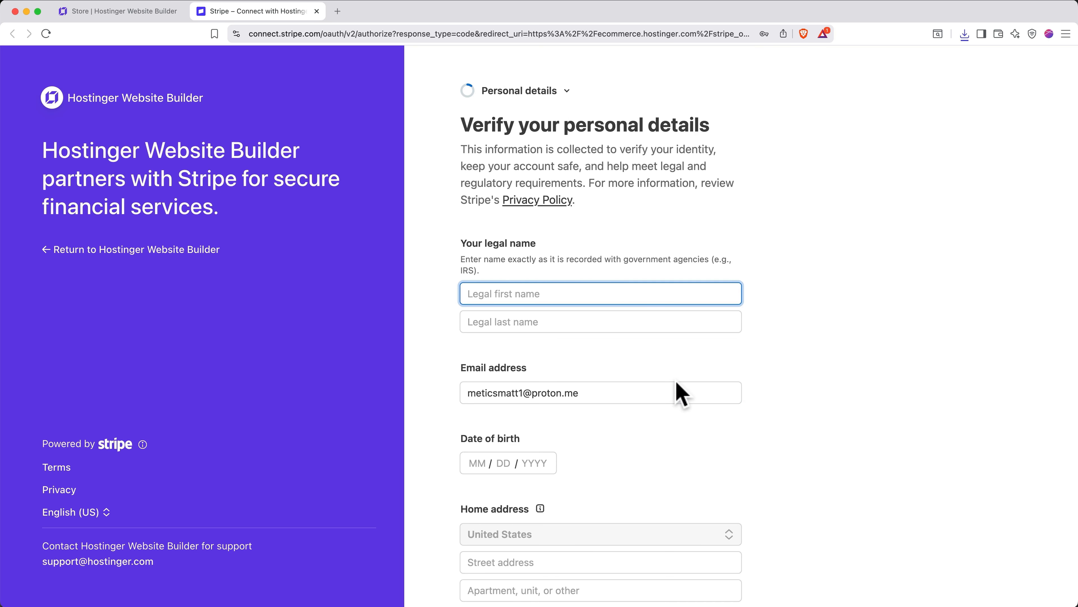
pyautogui.scroll(-5, 680, 396)
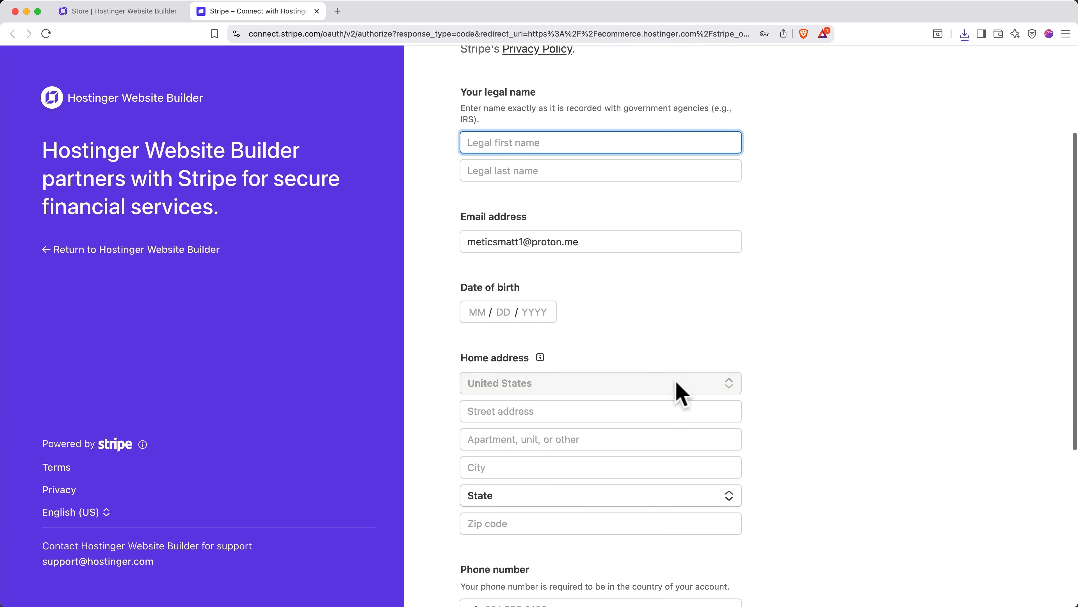
pyautogui.scroll(-5, 681, 395)
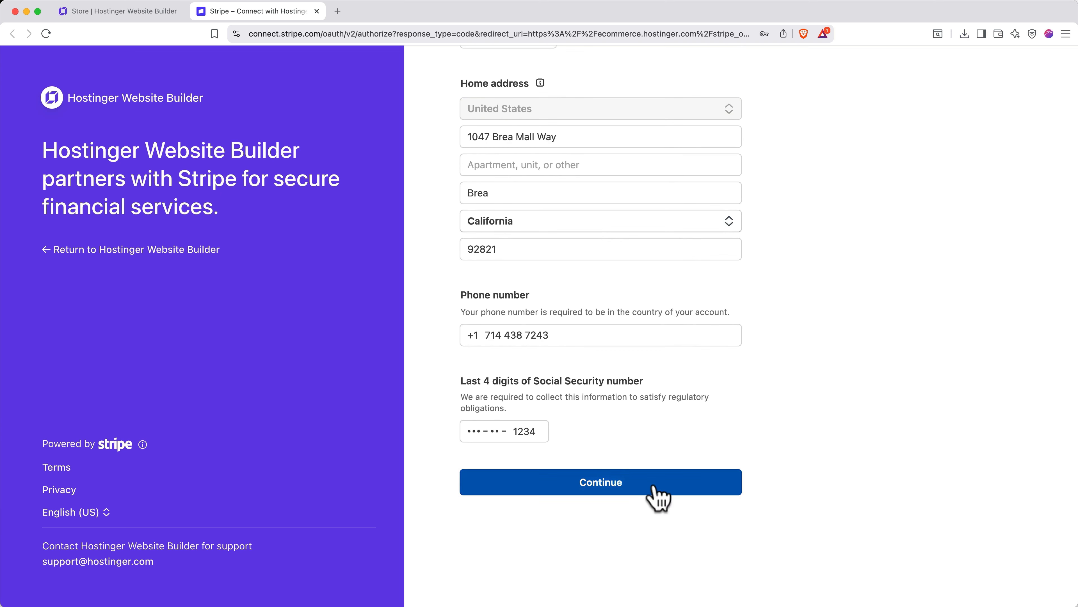
pyautogui.click(652, 484)
# Set the industry to Restaurants and nightlife, paste the tea-shop product description, and submit the business details
pyautogui.click(619, 276)
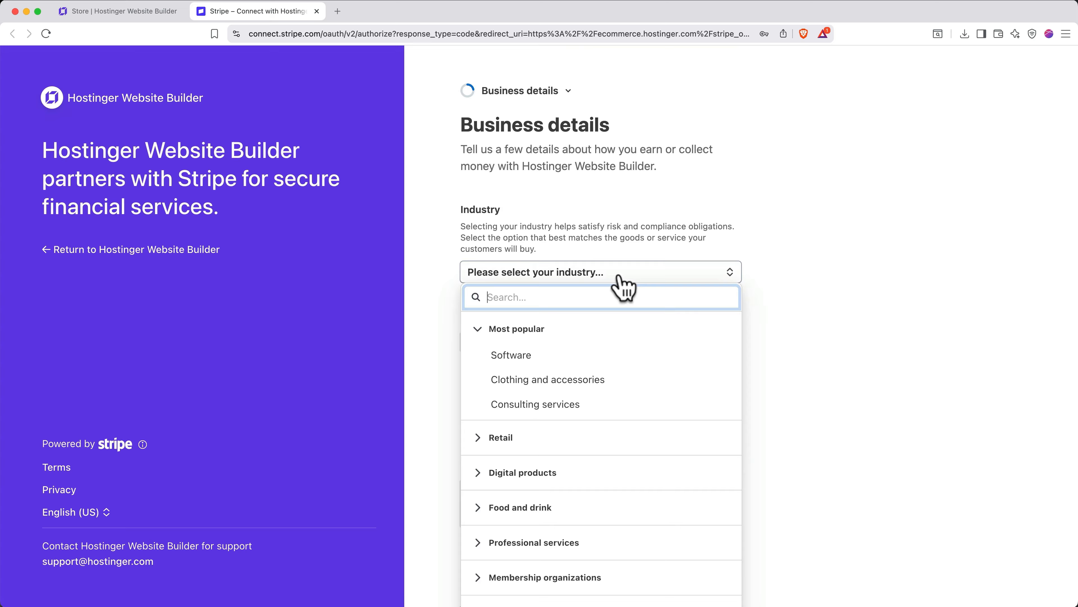
pyautogui.click(484, 508)
pyautogui.click(537, 465)
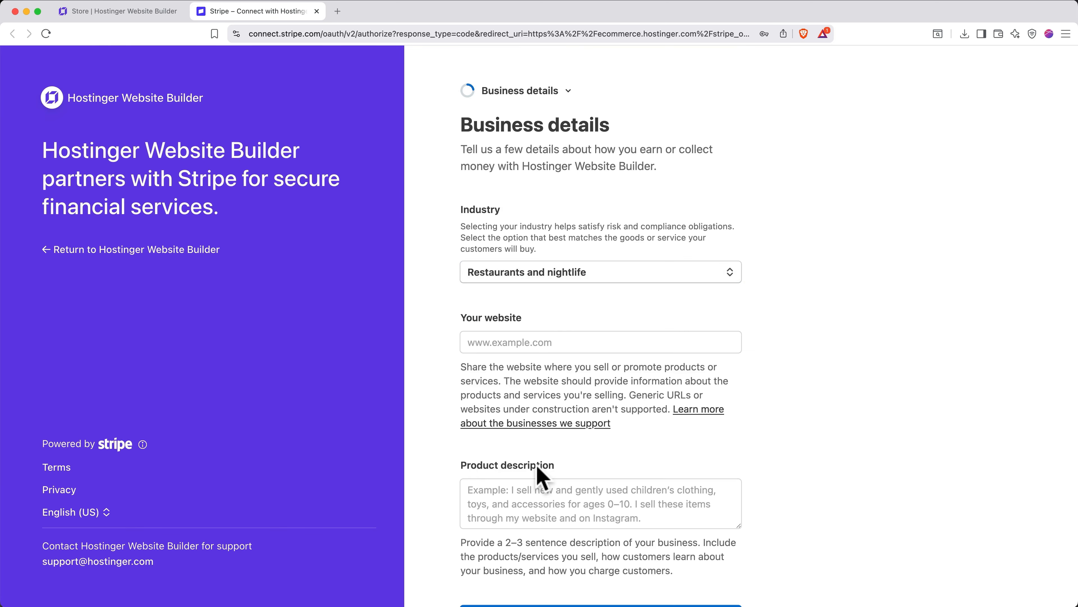
pyautogui.scroll(-3, 537, 465)
pyautogui.click(579, 429)
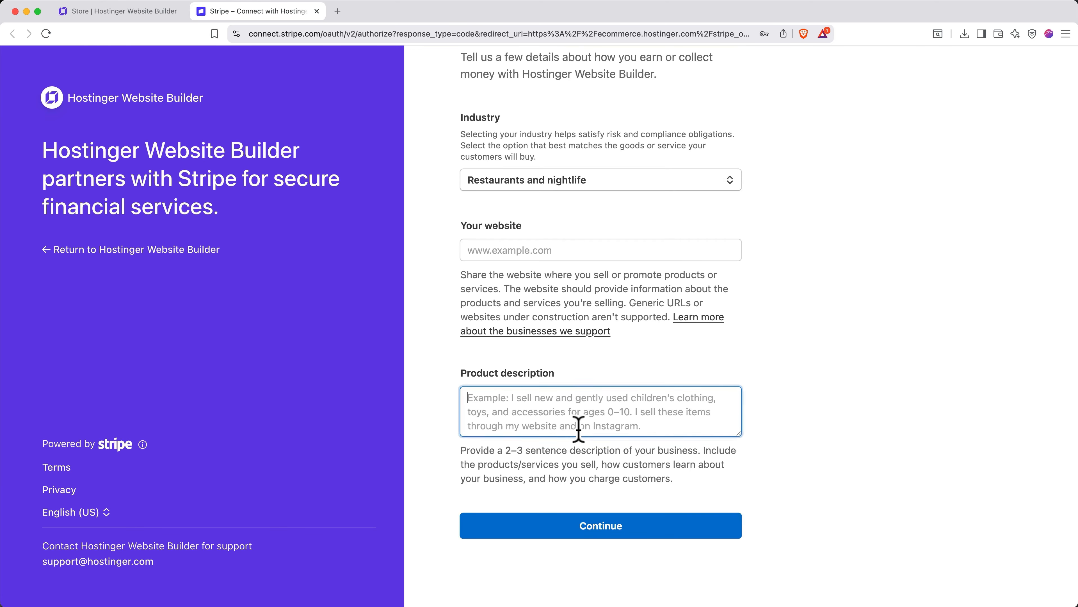
pyautogui.write('The Gentle Kettle is a tea shop in California providing a cozy place for customers to enjoy tea and read a book, or buy loose leaf tea to enjoy at home.')
pyautogui.click(549, 530)
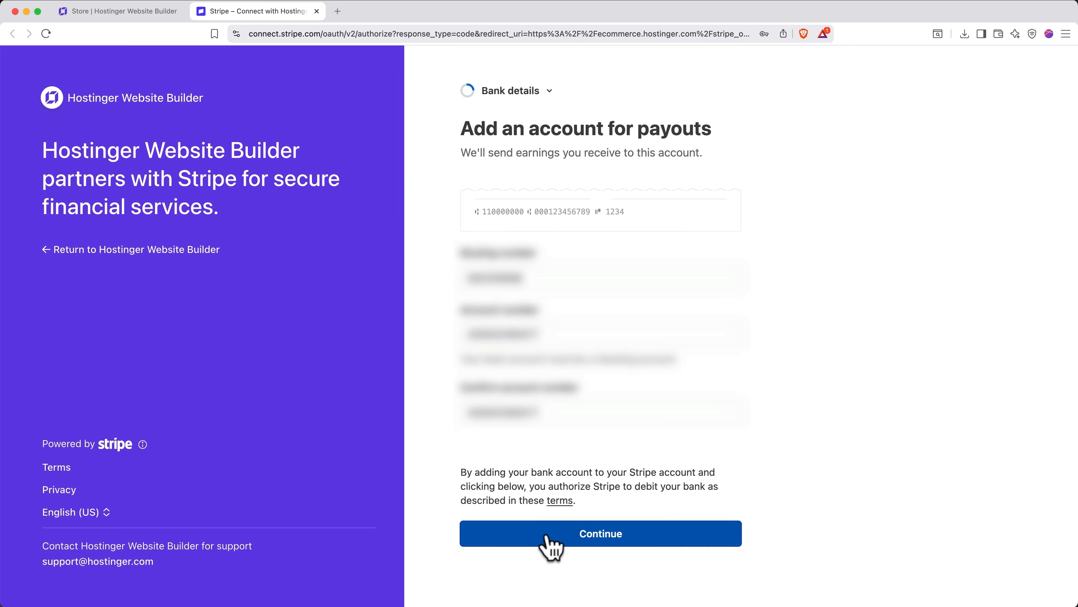
# Submit the bank payout details and accept the public details, including the statement descriptor
pyautogui.click(548, 533)
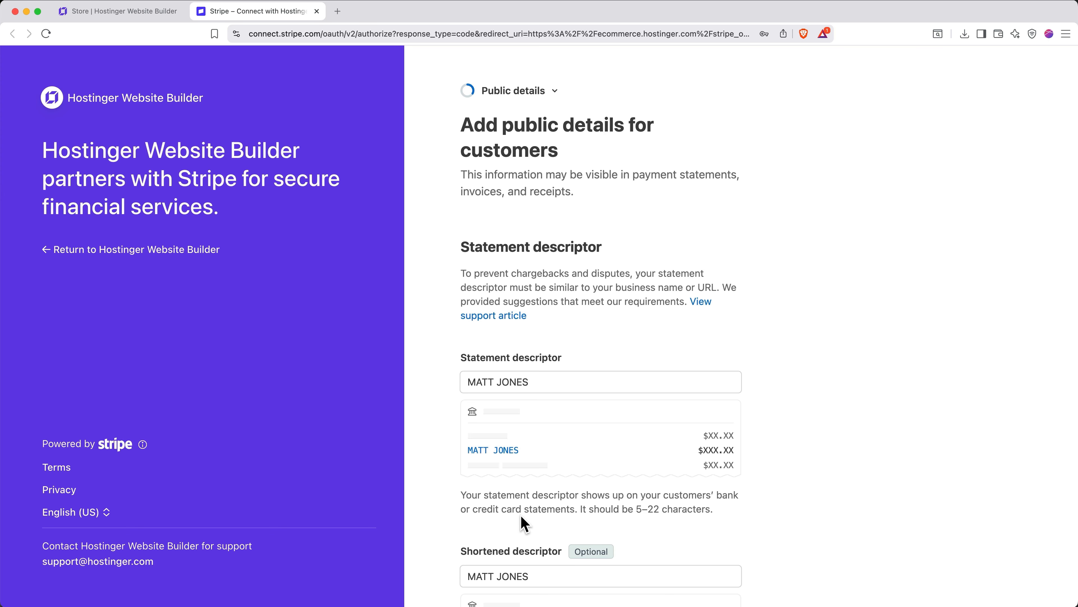
pyautogui.click(555, 384)
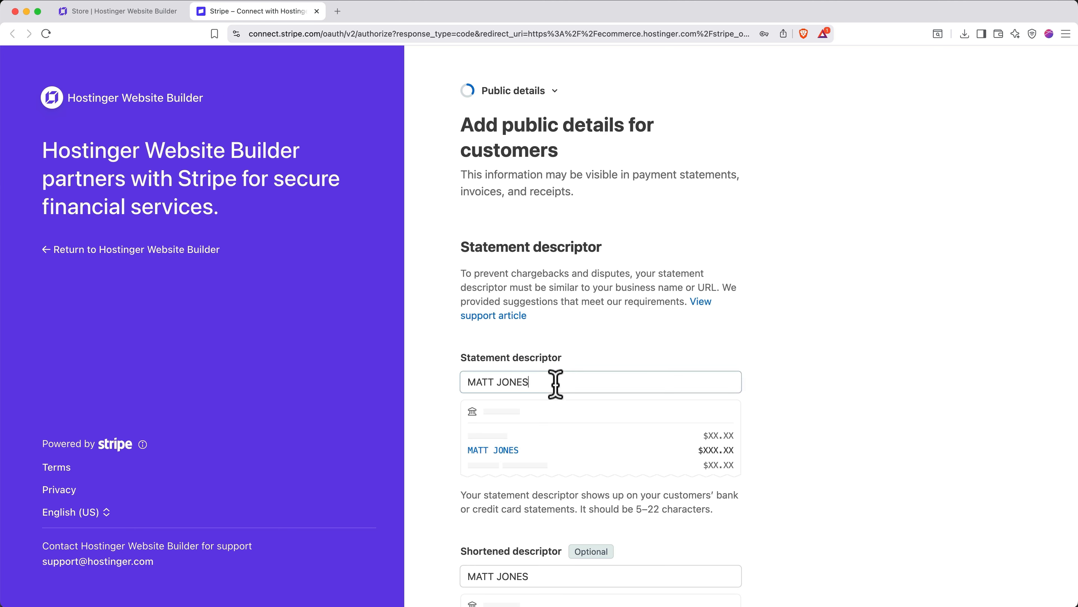
pyautogui.tripleClick(555, 384)
pyautogui.scroll(-10, 554, 391)
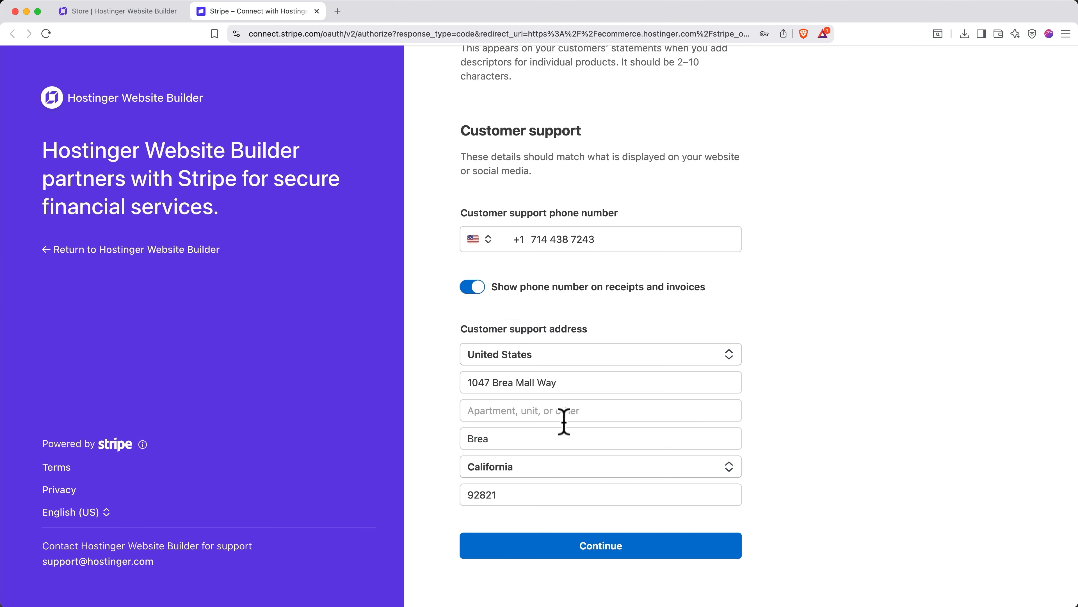
pyautogui.click(531, 550)
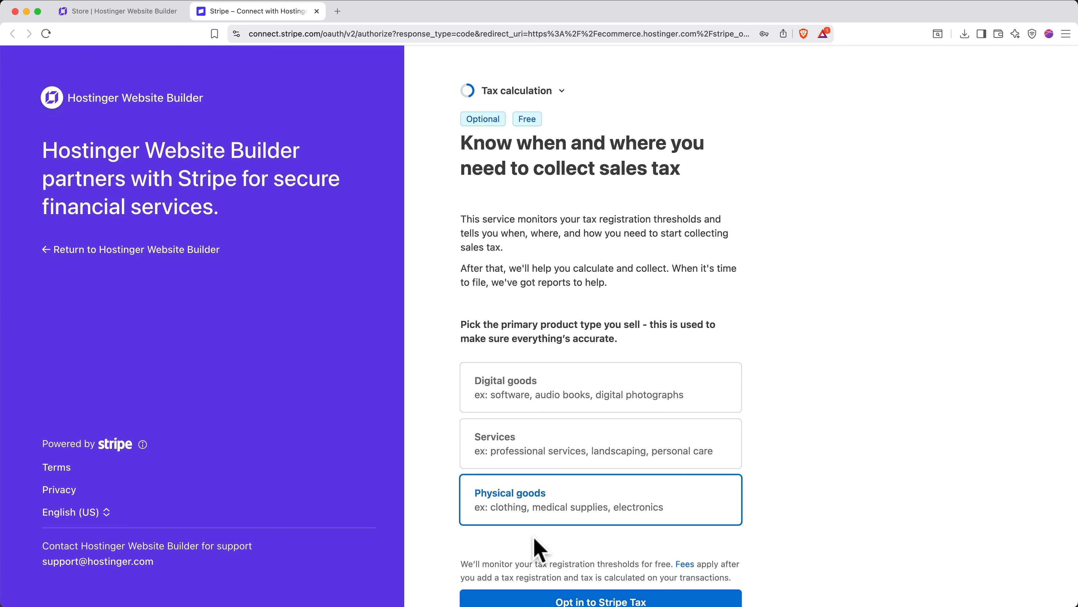
# Opt into Stripe Tax monitoring for physical goods, then agree to the terms and submit
pyautogui.scroll(-3, 535, 542)
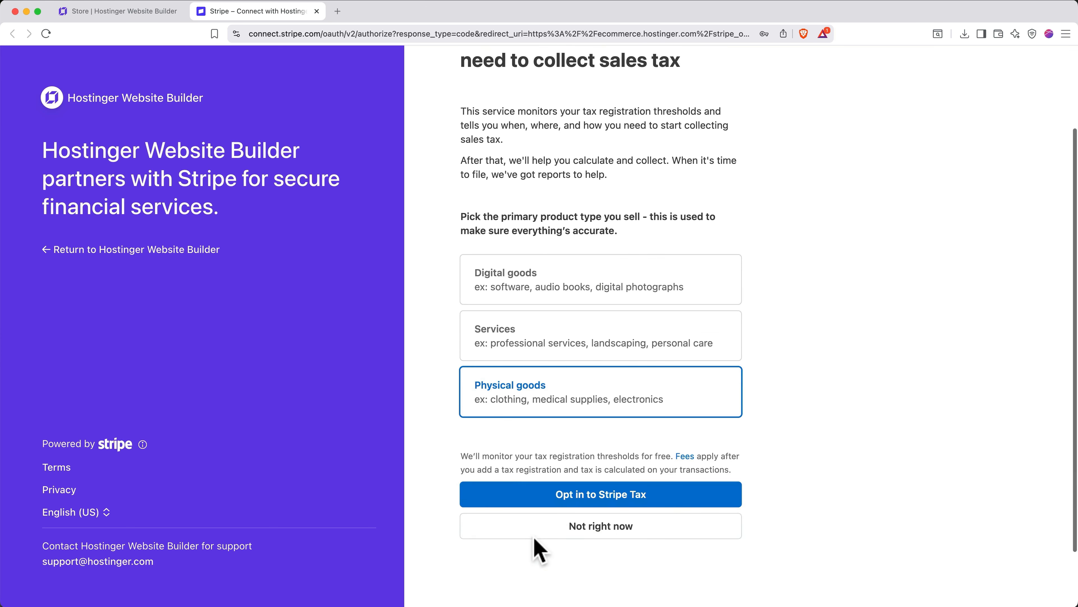
pyautogui.click(550, 497)
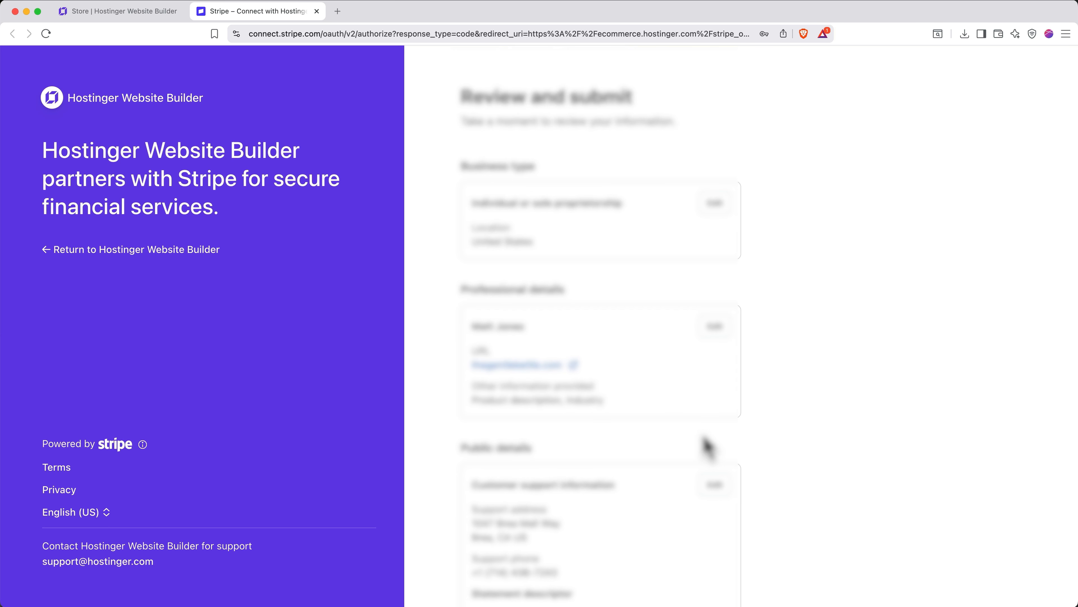
pyautogui.scroll(-15, 707, 446)
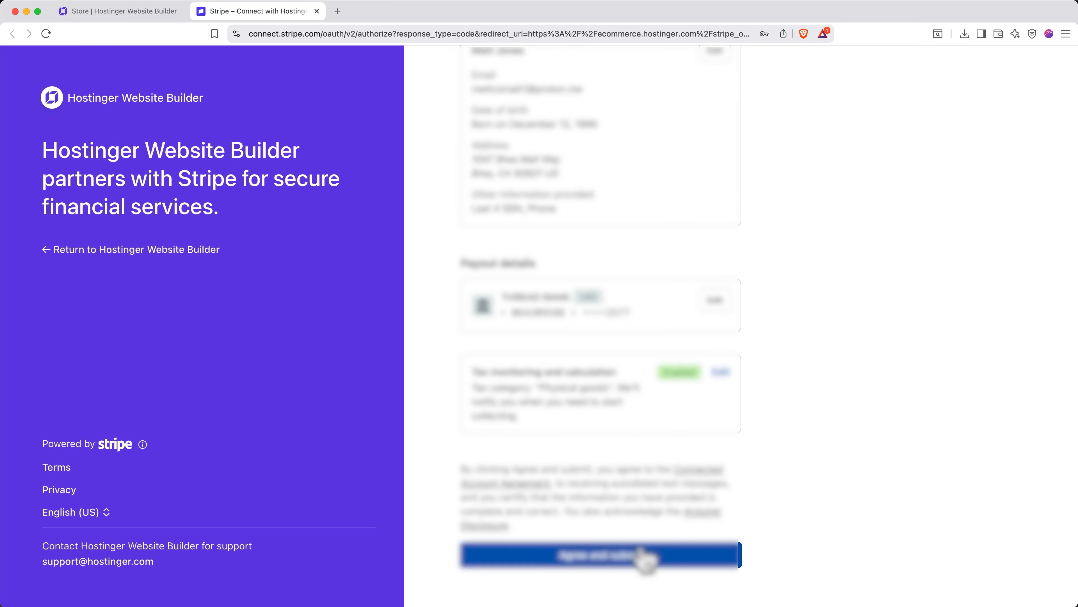
pyautogui.click(649, 560)
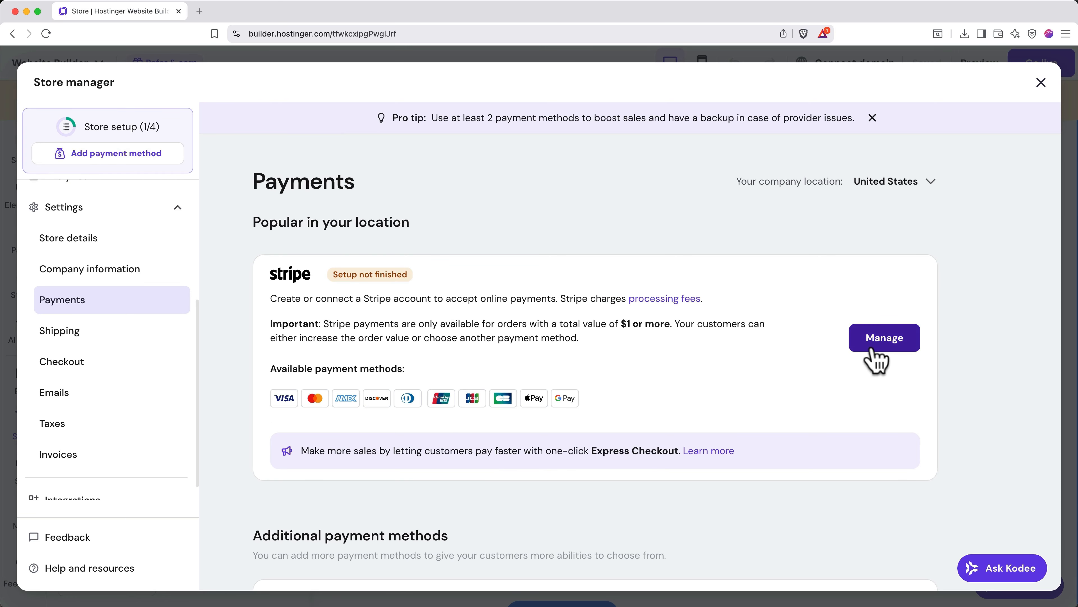
# Review Stripe's payment settings, go back to Payments, and open the store's Shipping settings
pyautogui.click(884, 338)
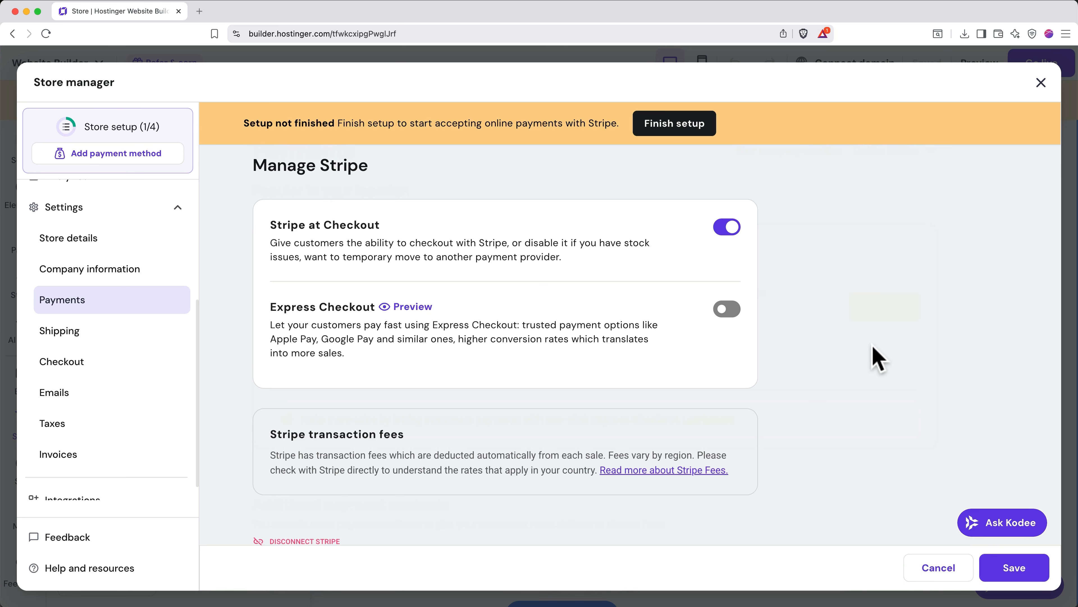
pyautogui.click(673, 135)
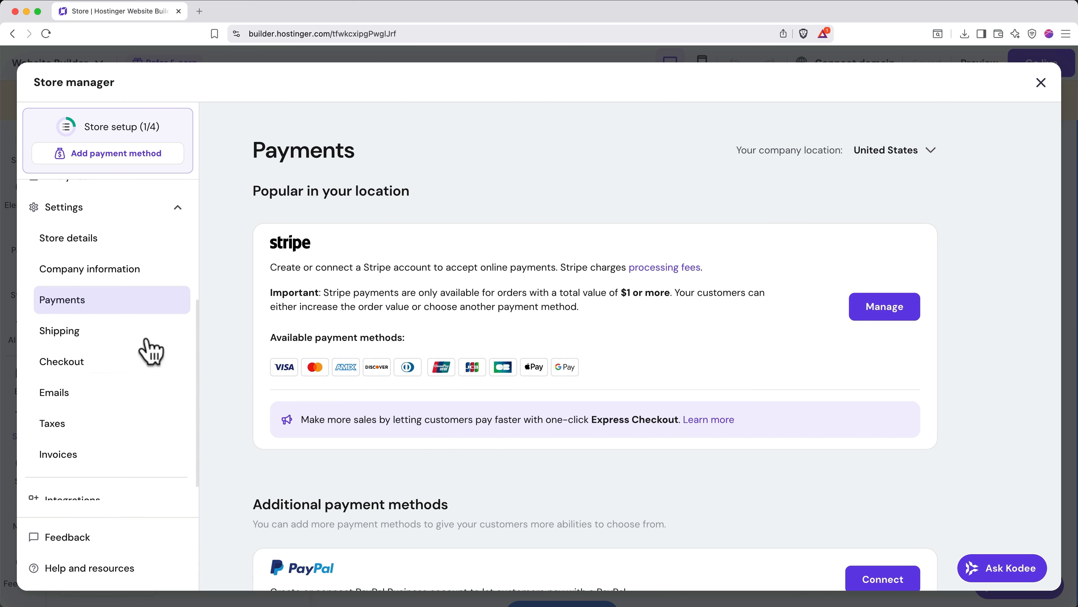
pyautogui.click(125, 335)
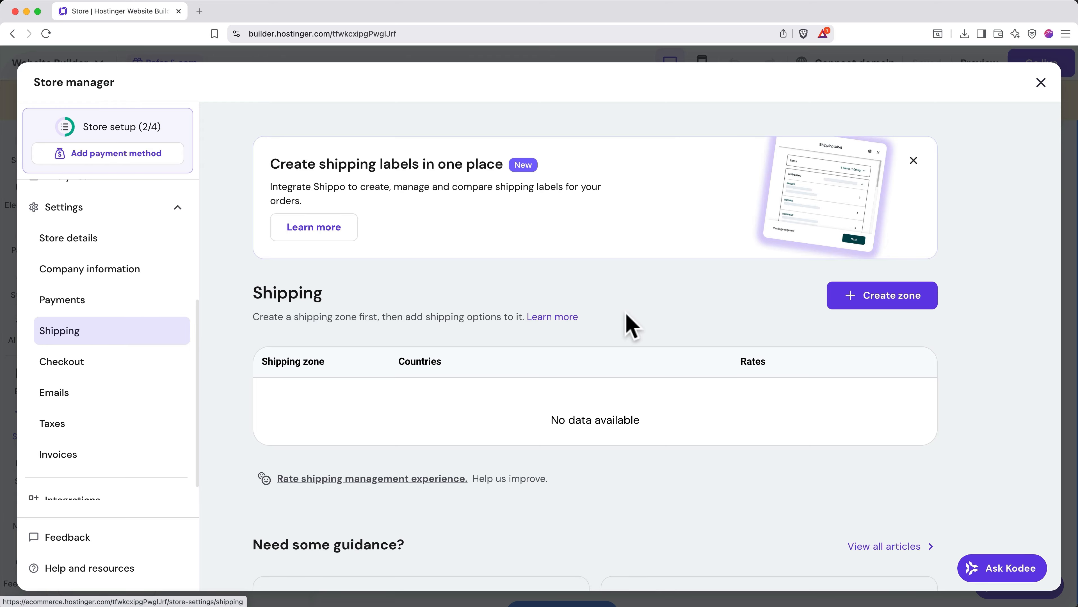
# Create a shipping zone named 'The United States', add the United States as its country, and save it
pyautogui.click(883, 305)
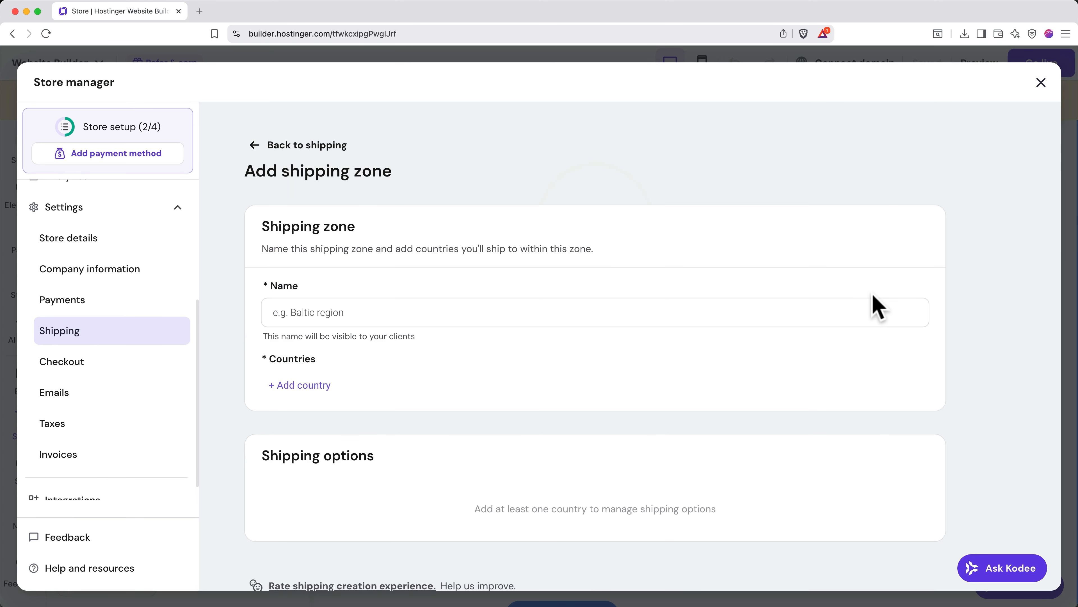
pyautogui.click(683, 309)
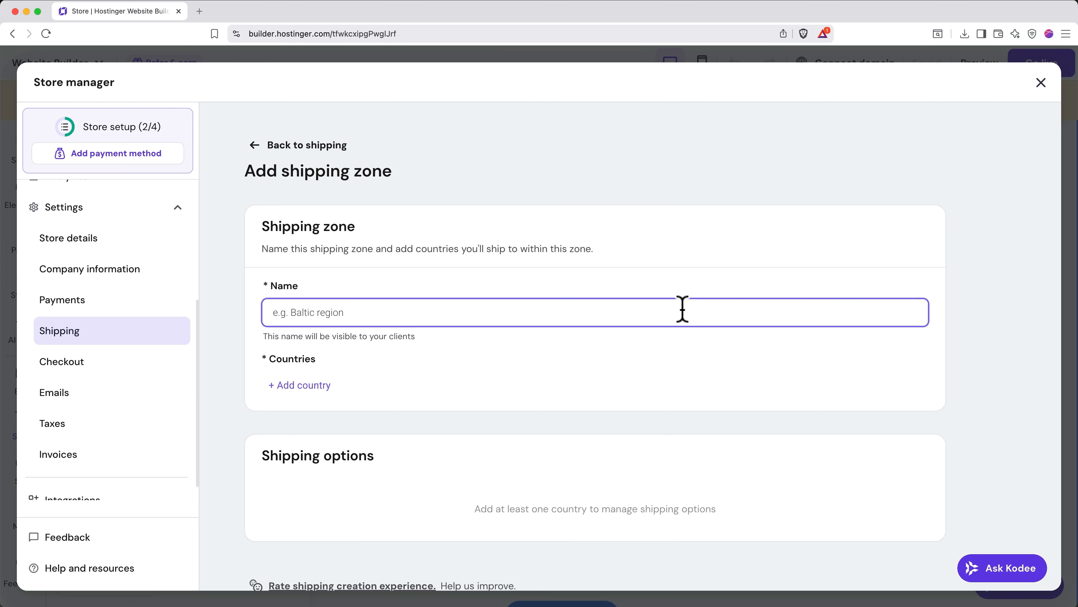
pyautogui.write('The United States')
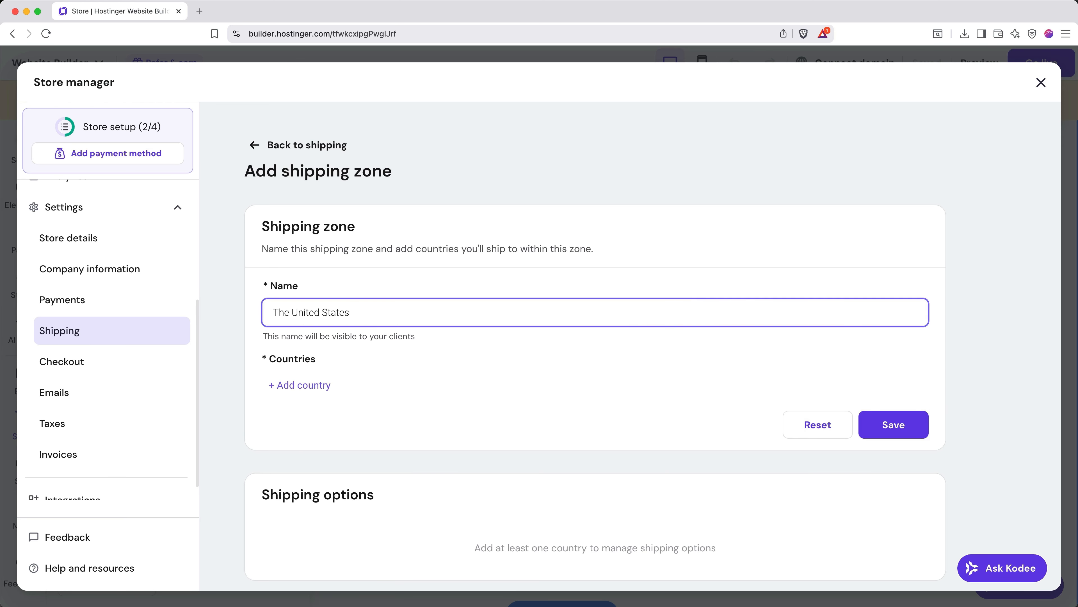
pyautogui.click(316, 386)
pyautogui.scroll(-20, 373, 354)
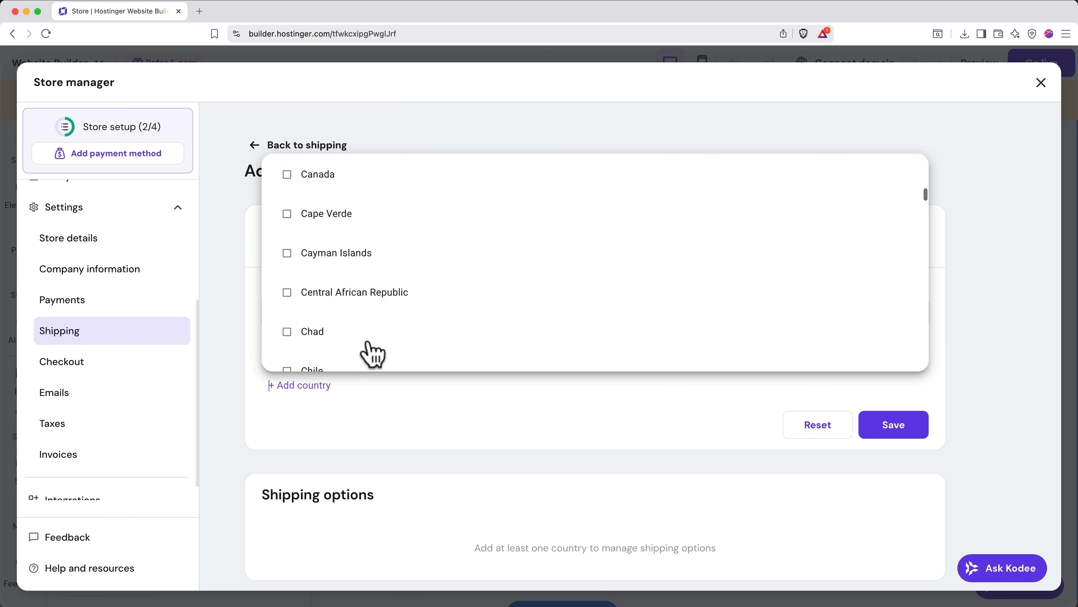
pyautogui.scroll(-15, 373, 354)
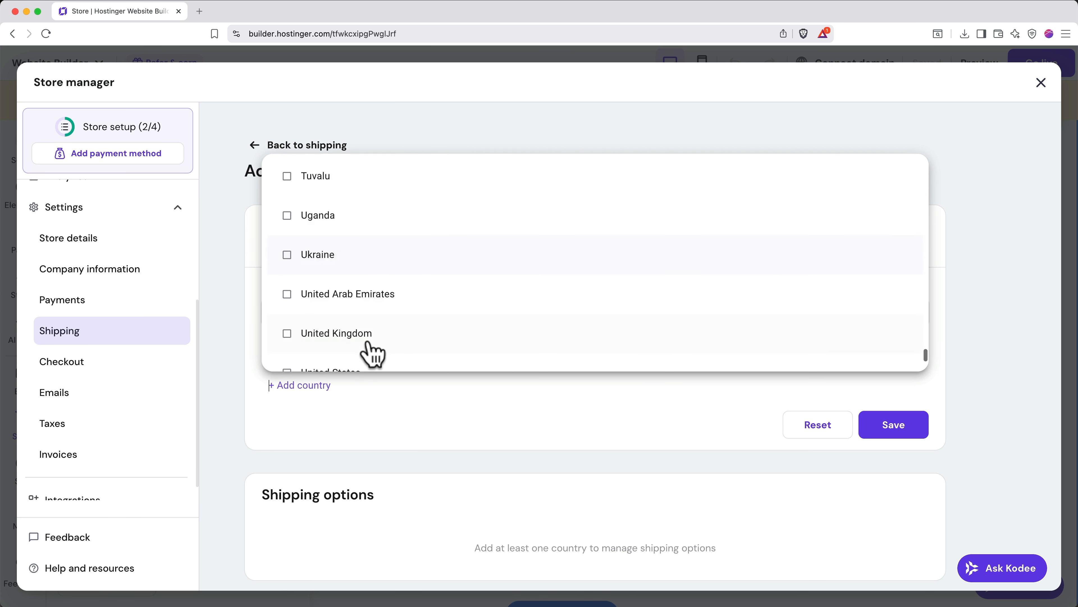
pyautogui.click(366, 278)
pyautogui.click(422, 440)
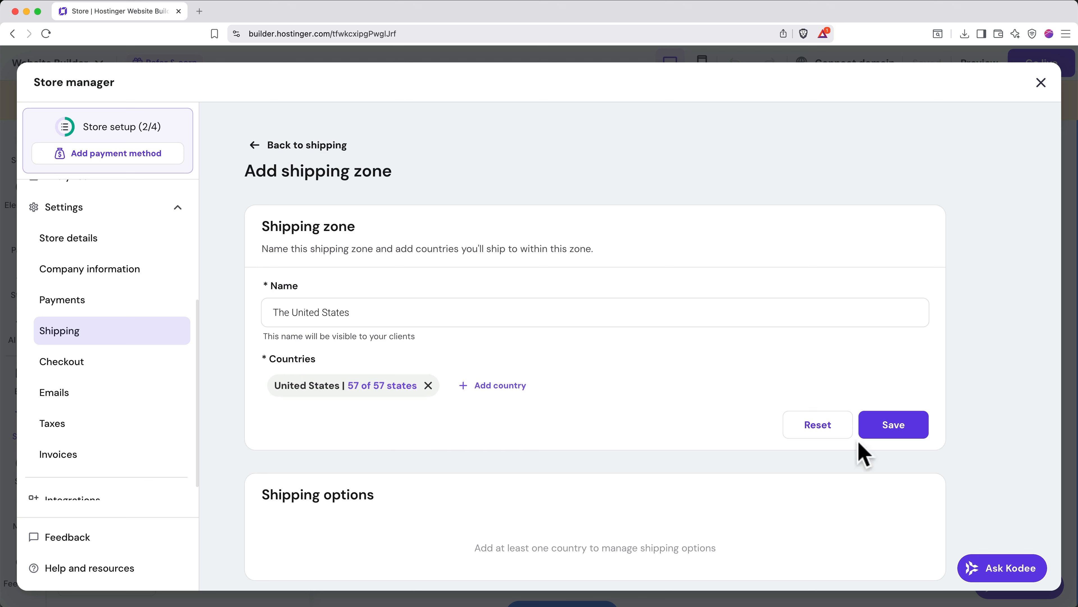
pyautogui.click(877, 432)
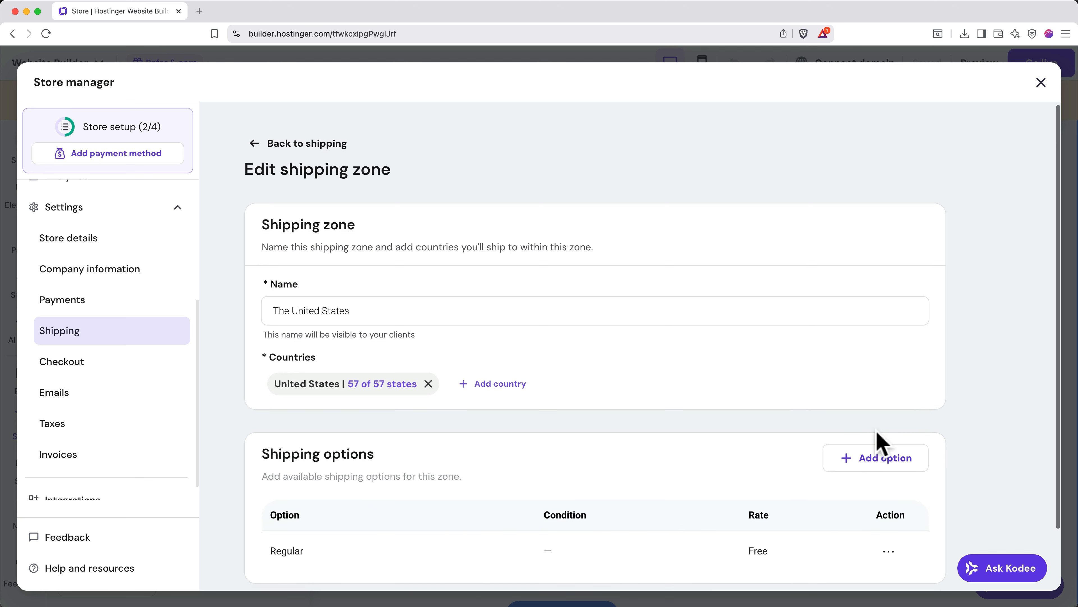
pyautogui.scroll(-2, 877, 442)
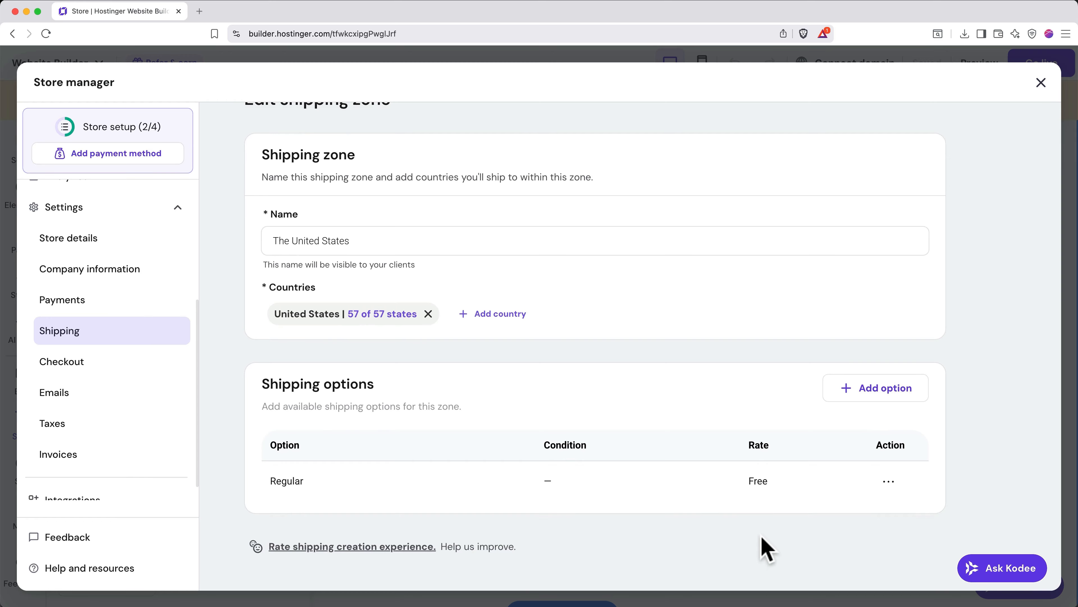
# Save a Regular shipping option at a $5.00 rate with no order conditions, then go to Store details
pyautogui.click(846, 393)
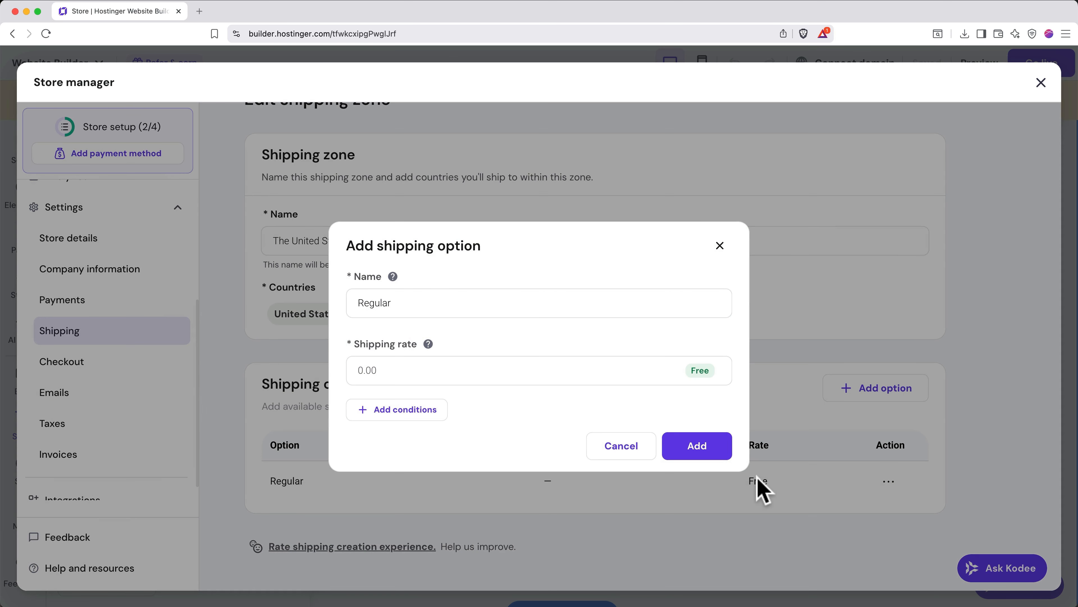
pyautogui.click(568, 367)
pyautogui.write('5')
pyautogui.click(568, 409)
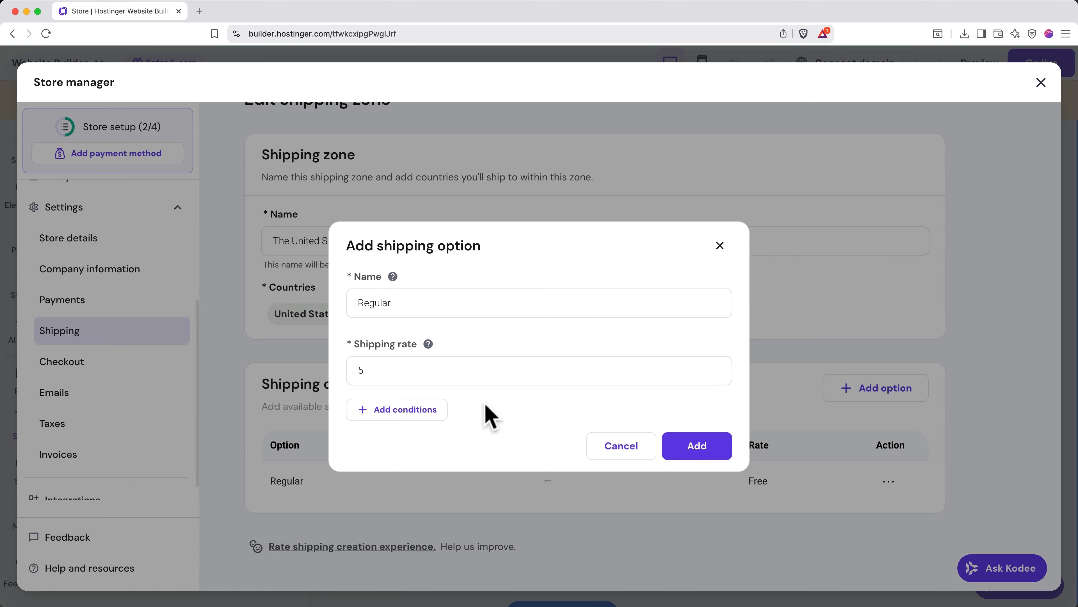
pyautogui.click(414, 414)
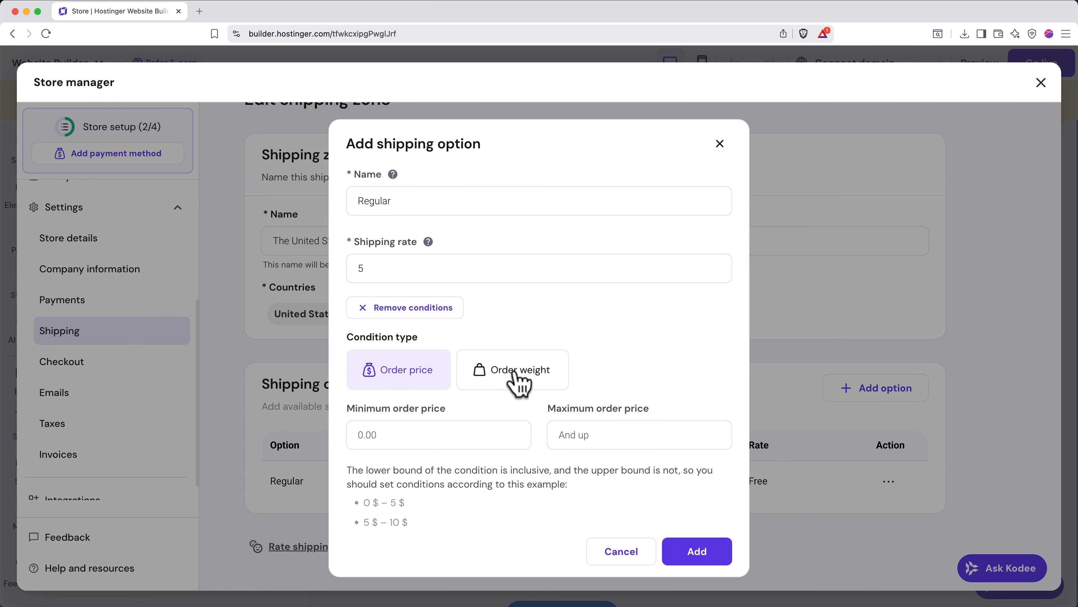
pyautogui.click(426, 309)
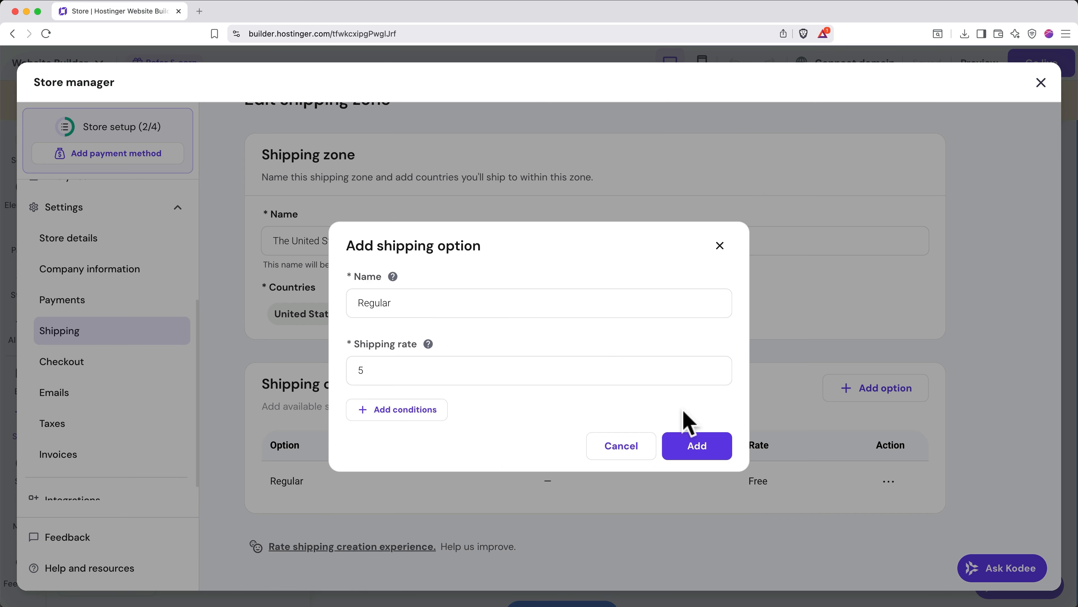
pyautogui.click(696, 446)
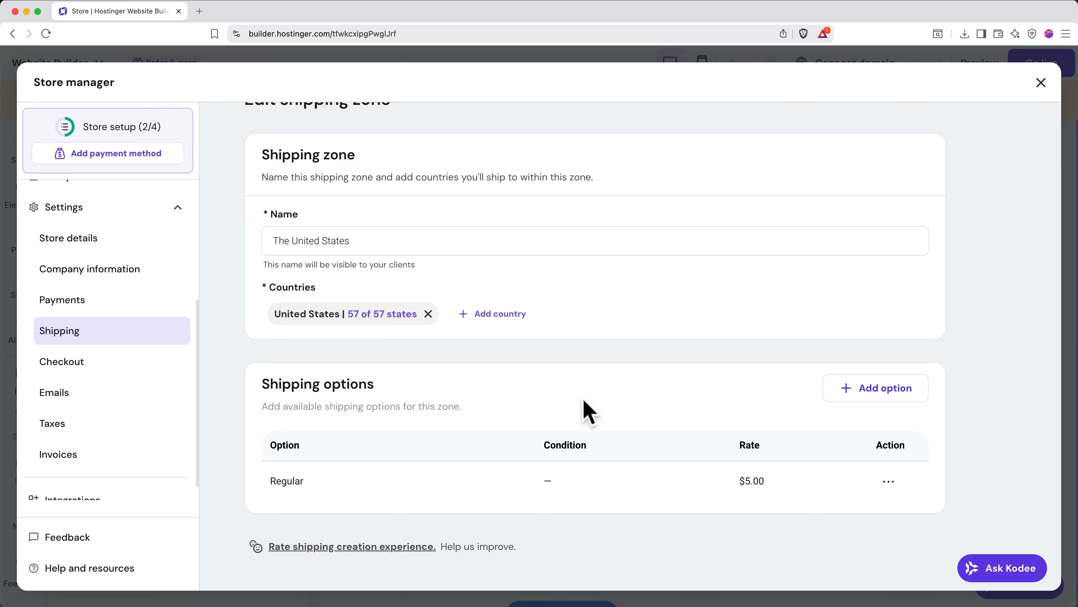
pyautogui.click(146, 256)
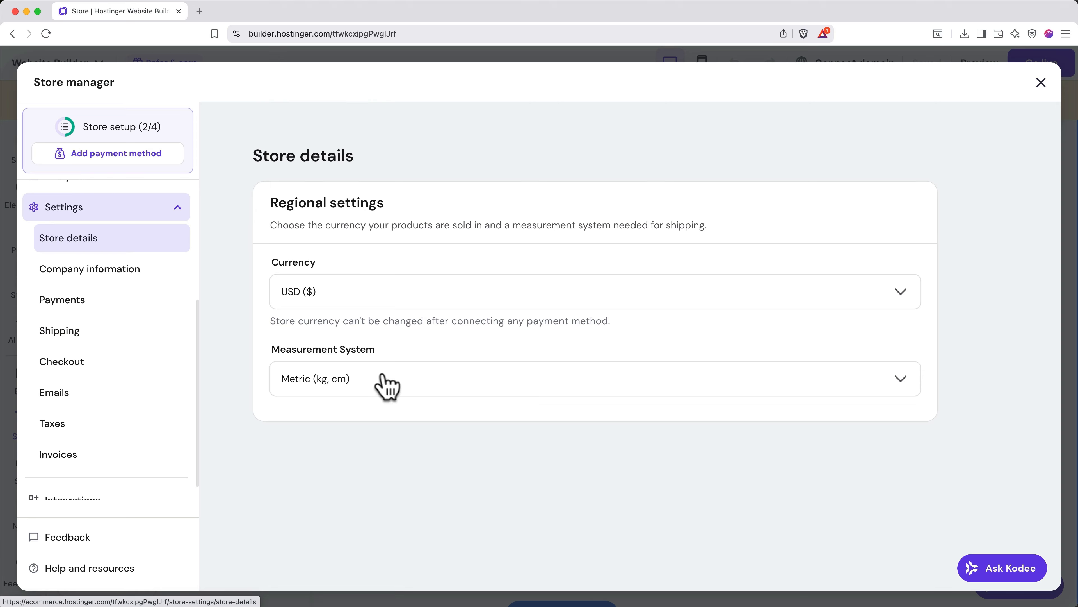
# Open the store's Taxes settings
pyautogui.click(114, 424)
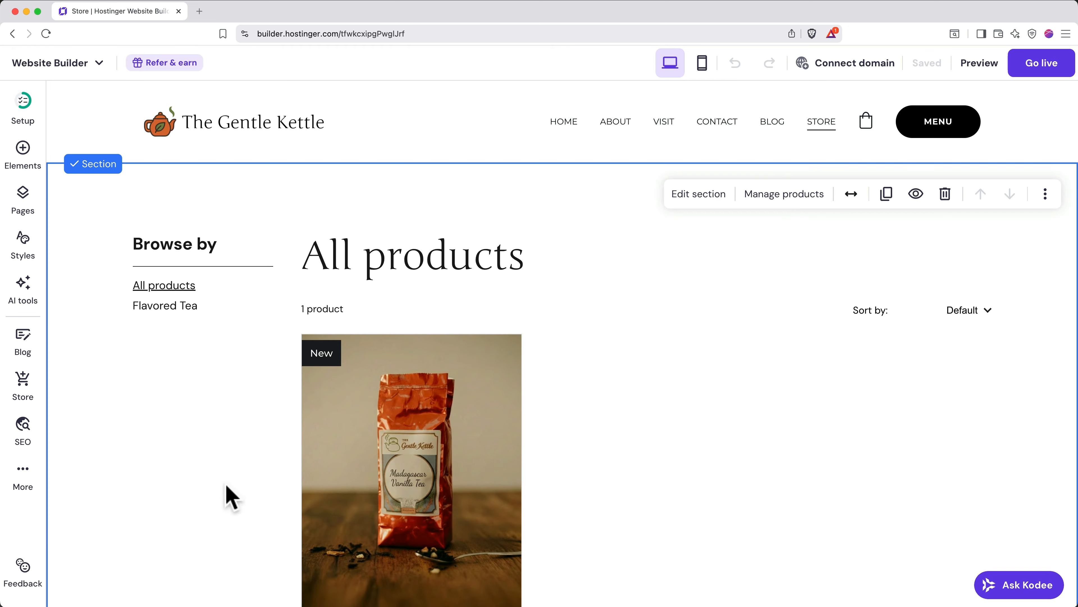
# Open the Home page's SEO settings and review its search preview, keywords, title and meta description
pyautogui.click(23, 425)
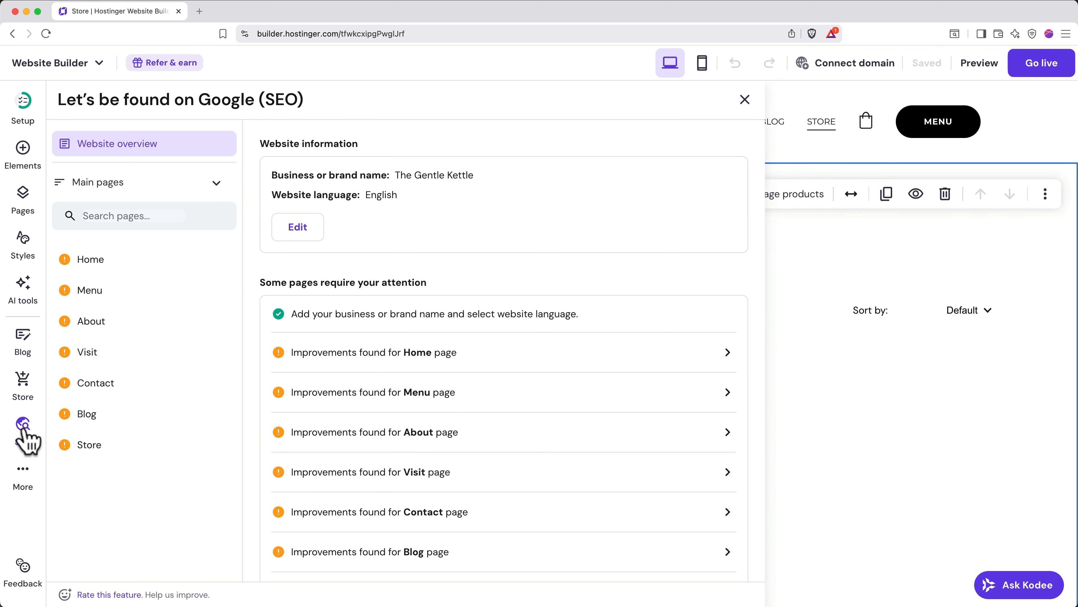
pyautogui.click(130, 278)
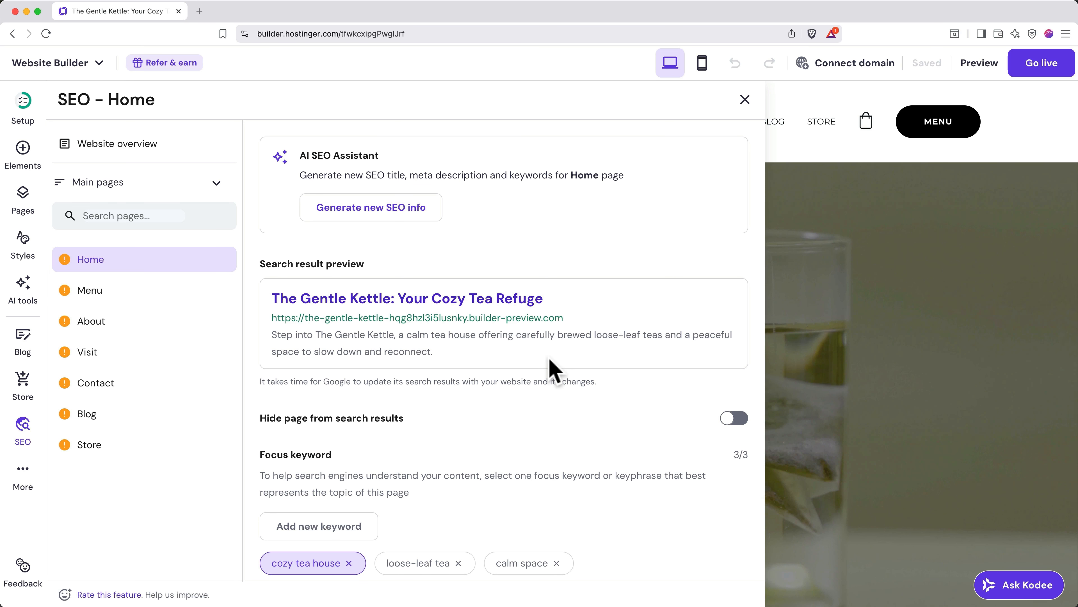
pyautogui.scroll(-6, 552, 370)
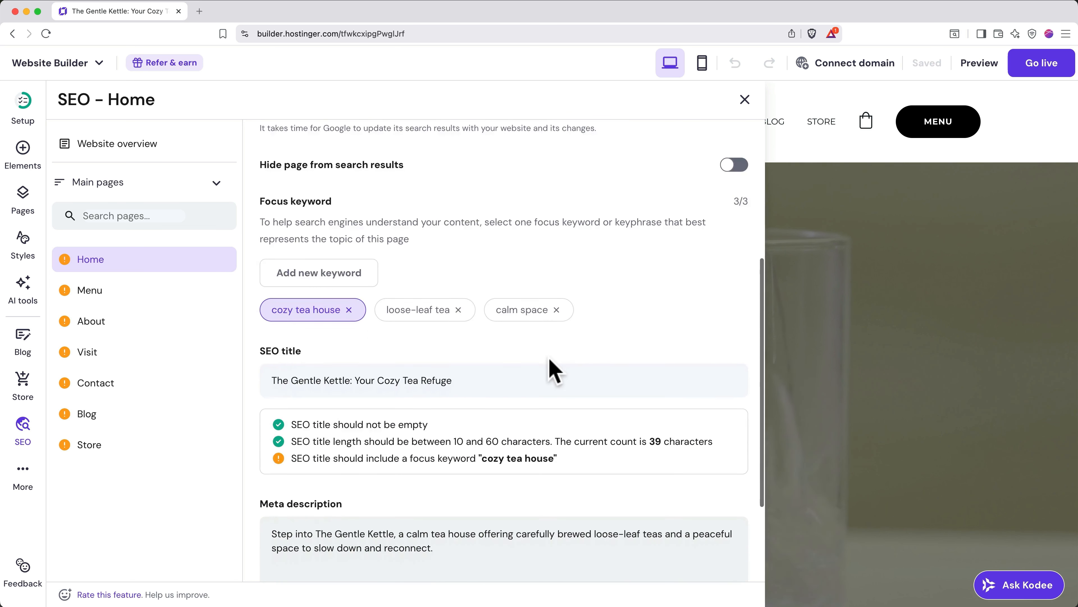
pyautogui.scroll(-3, 550, 361)
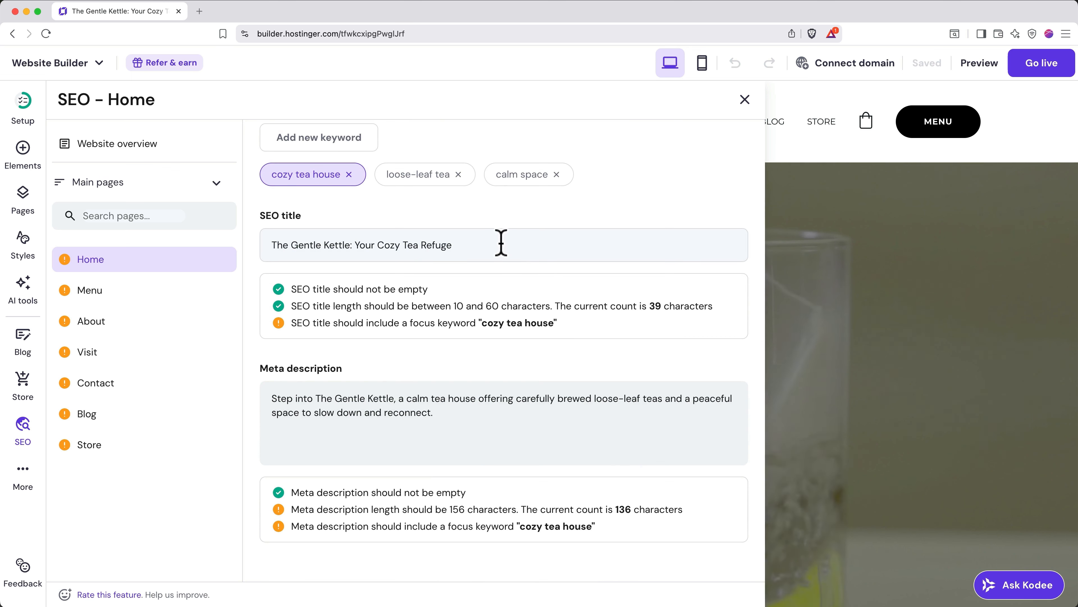
pyautogui.scroll(6, 502, 243)
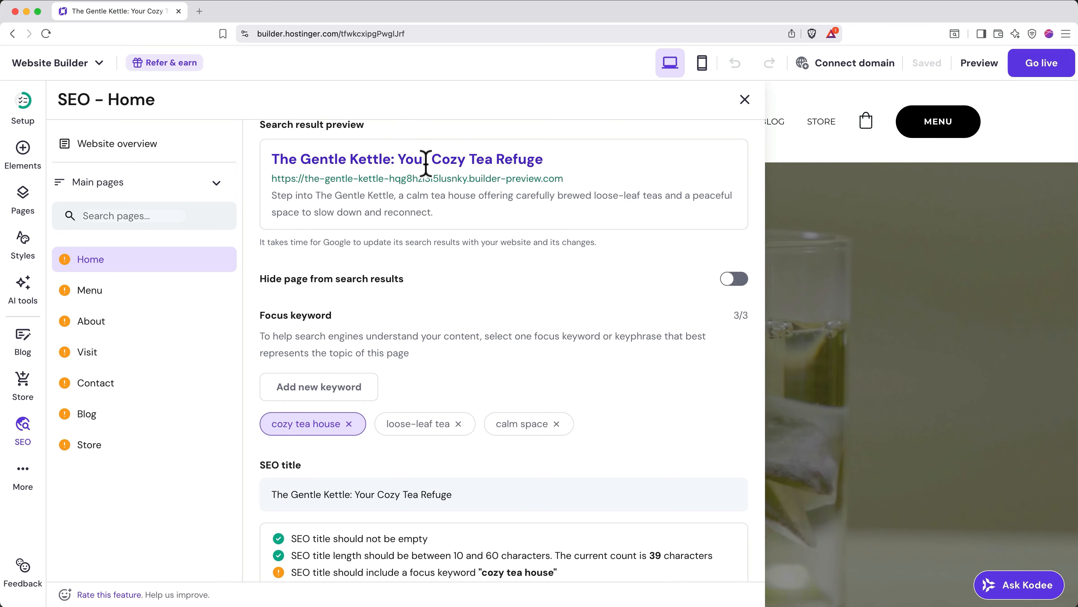
pyautogui.scroll(-1, 451, 484)
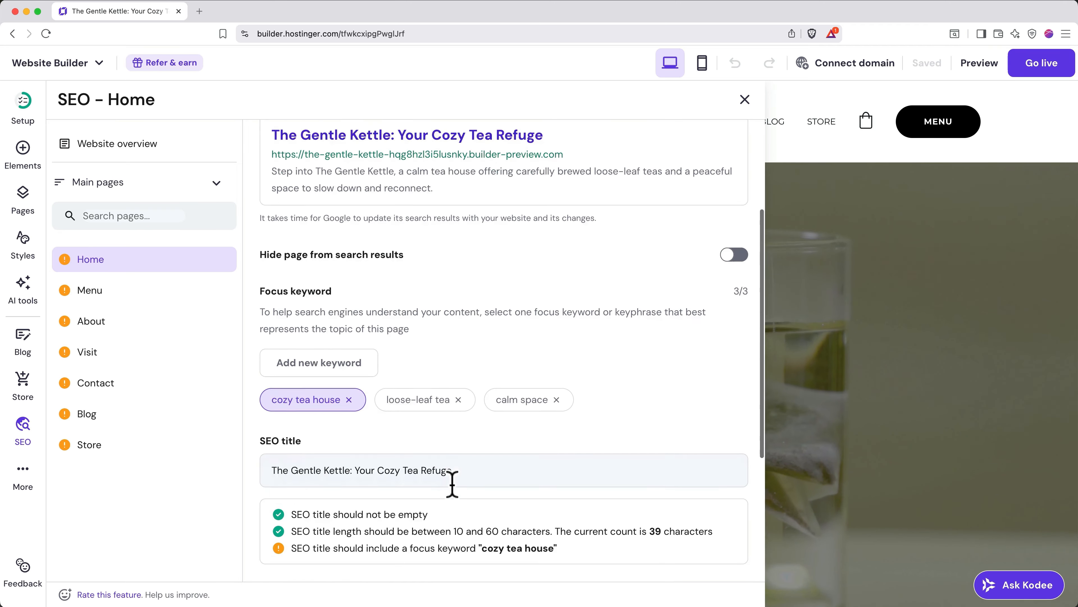
pyautogui.scroll(-5, 452, 482)
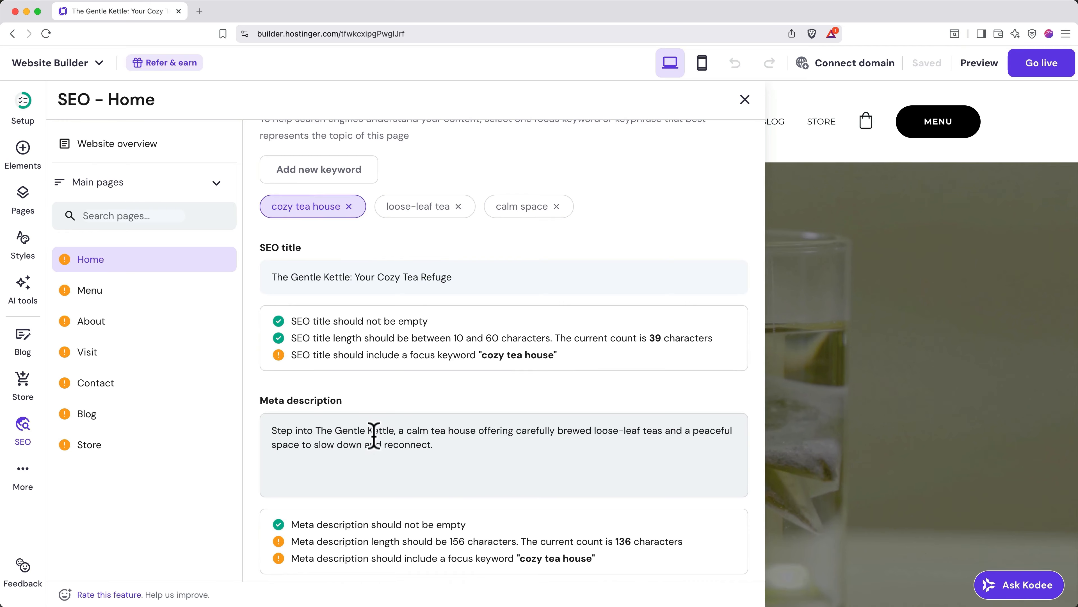
pyautogui.scroll(6, 413, 452)
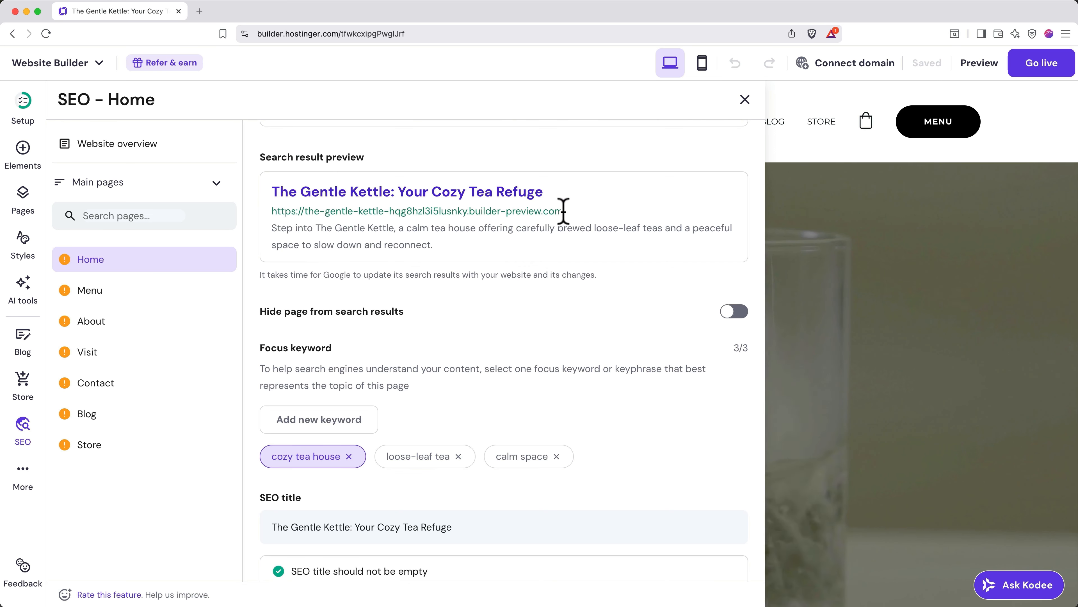
pyautogui.scroll(-7, 543, 311)
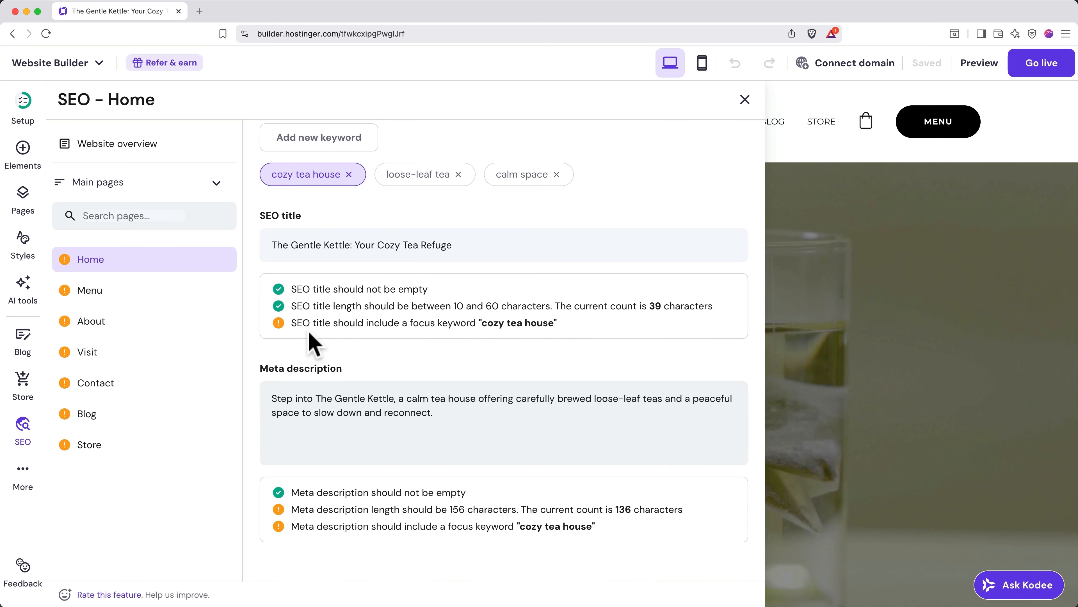
pyautogui.scroll(3, 473, 352)
pyautogui.scroll(1, 473, 352)
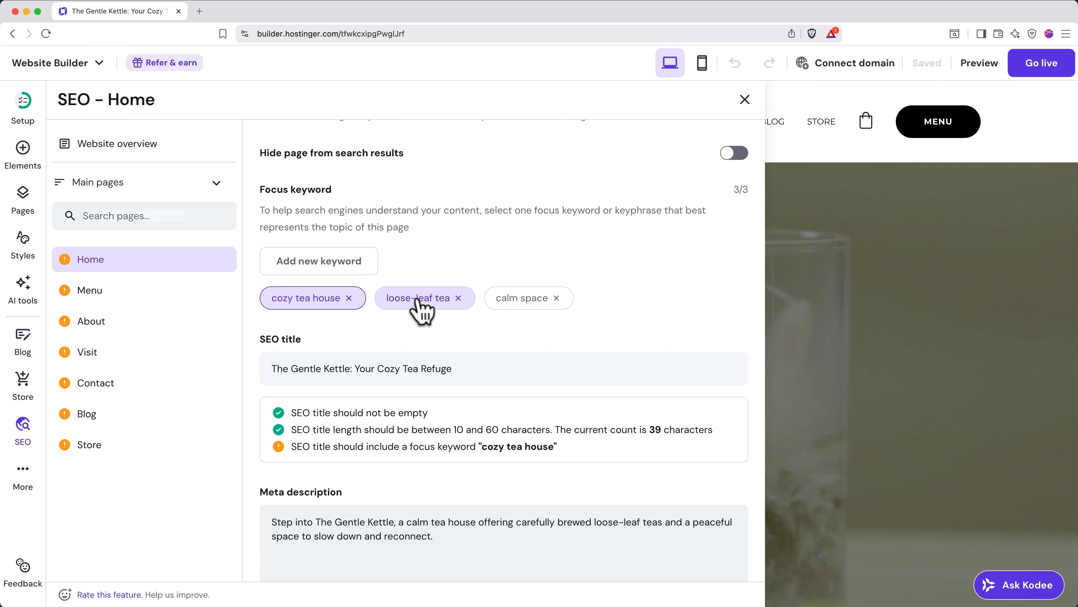
pyautogui.scroll(4, 420, 310)
pyautogui.scroll(4, 420, 310)
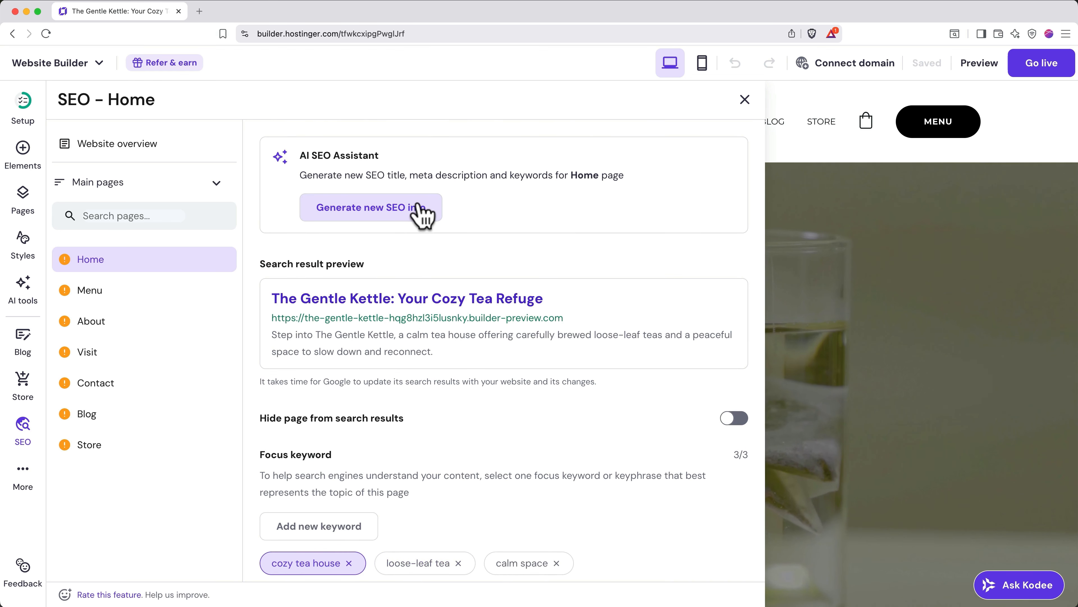
# Generate new Home SEO with keywords tea house, loose-leaf teas and peaceful space, then review the result
pyautogui.click(421, 213)
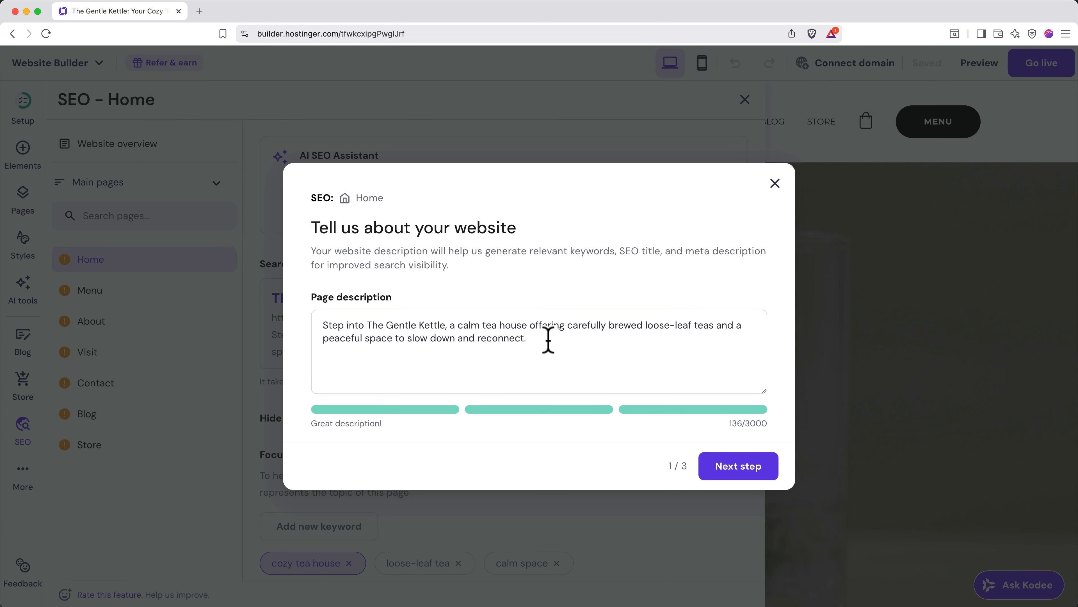
pyautogui.click(730, 468)
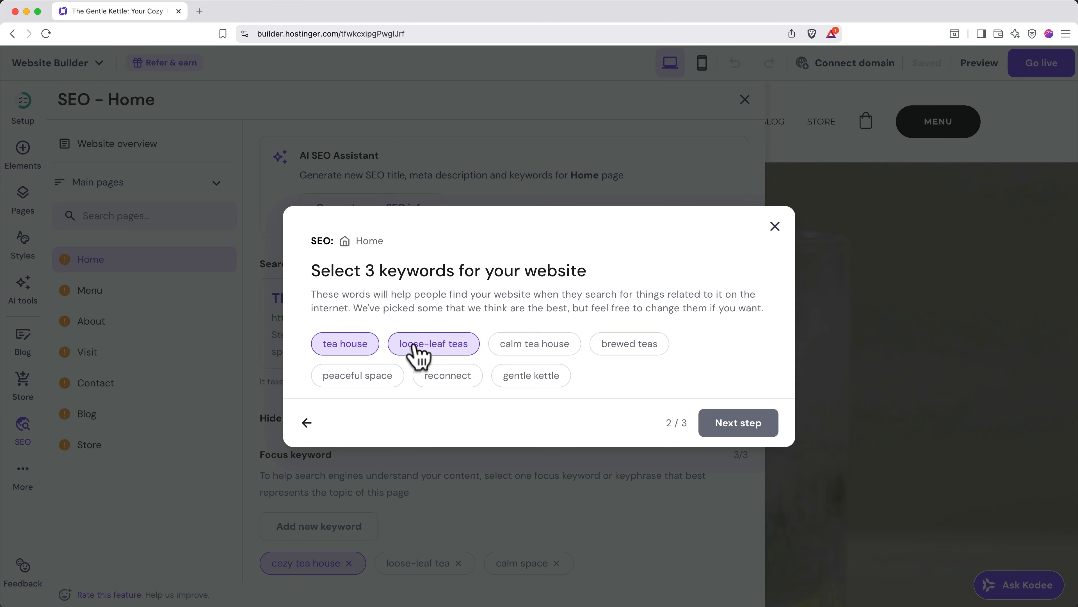
pyautogui.click(384, 379)
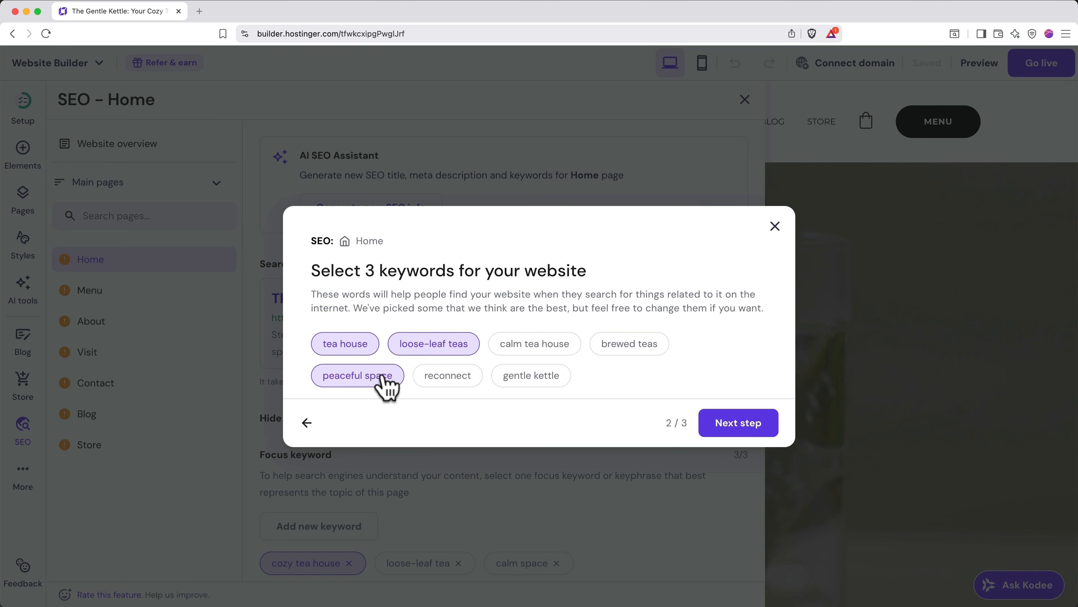
pyautogui.click(748, 425)
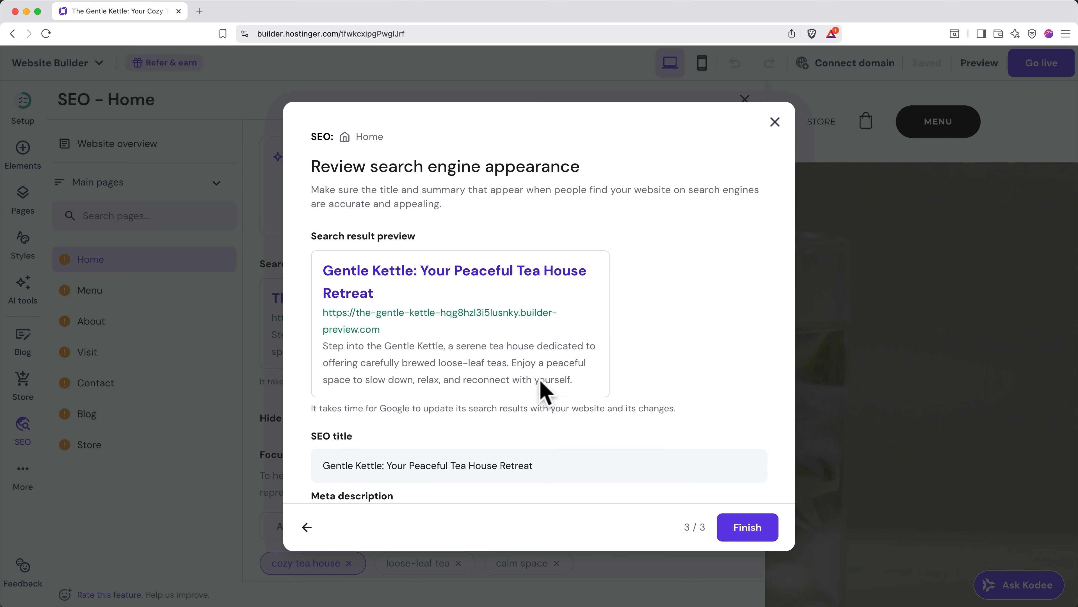
pyautogui.scroll(-3, 545, 393)
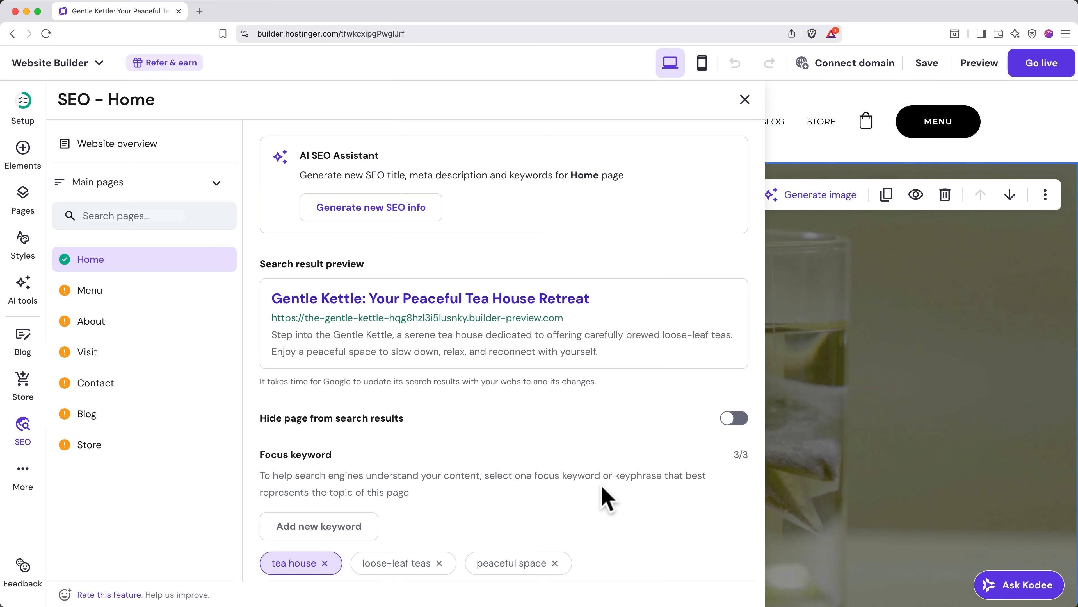
pyautogui.scroll(-5, 605, 499)
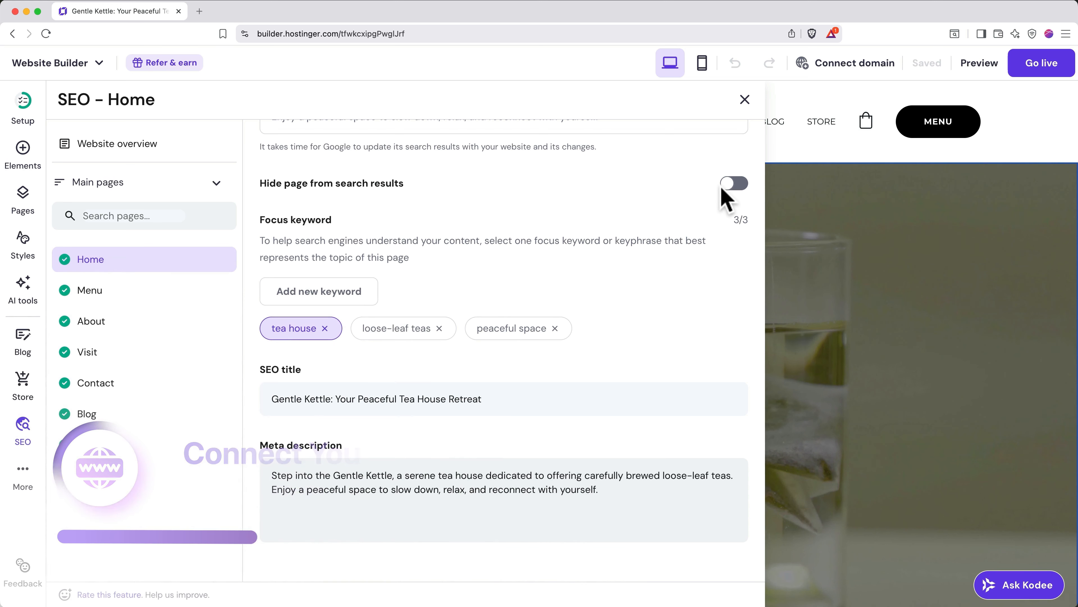
# Choose Get domain from the Connect domain offer to claim the free domain
pyautogui.click(850, 63)
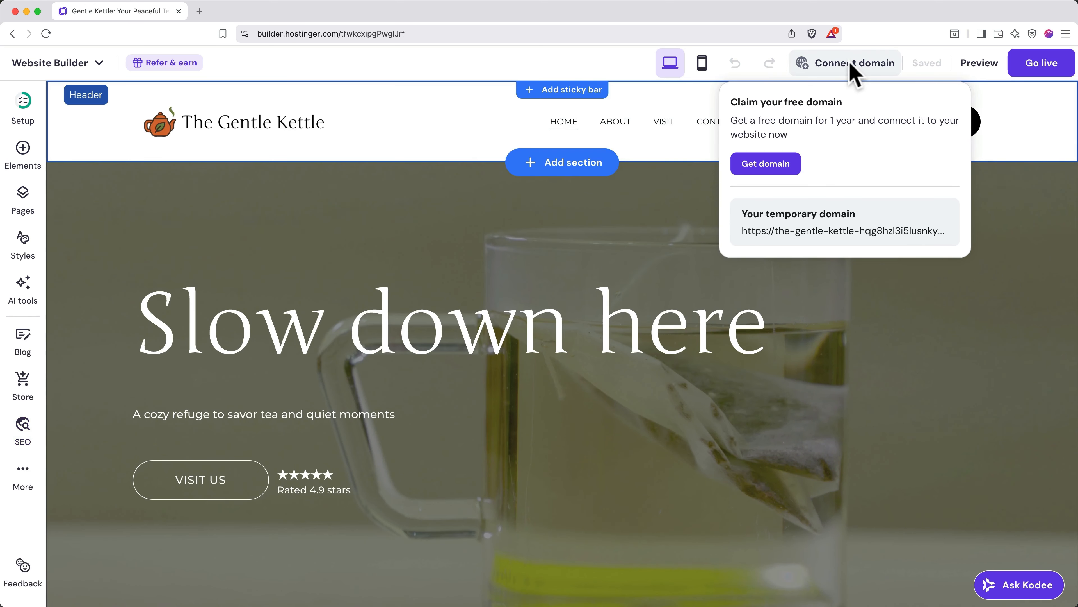
pyautogui.click(773, 166)
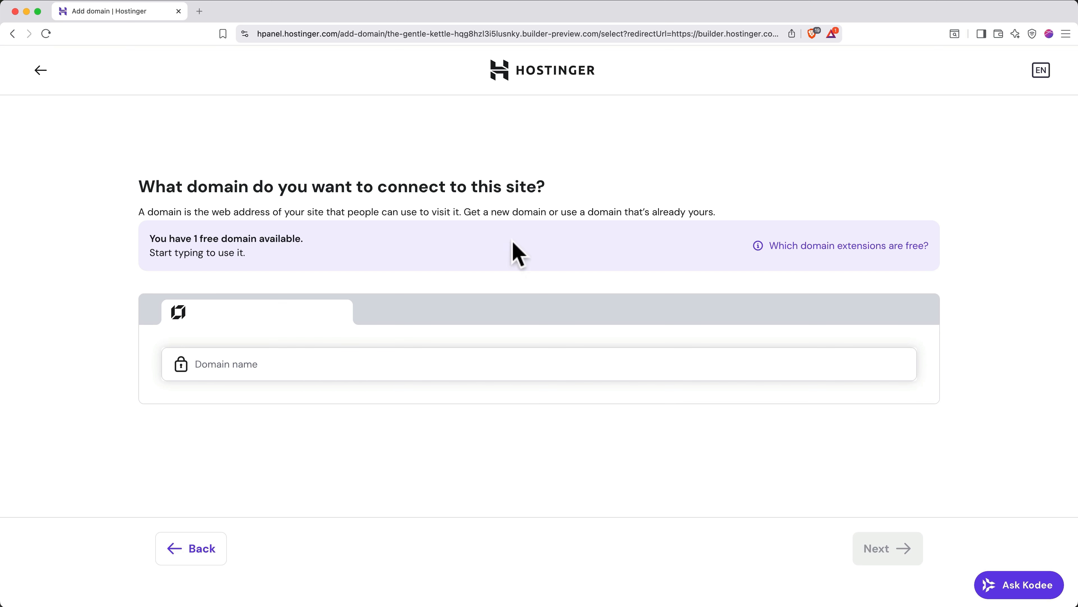
# Search for thegentlekettle.com, pick the free option, and finish registration as a personal registrant
pyautogui.click(530, 361)
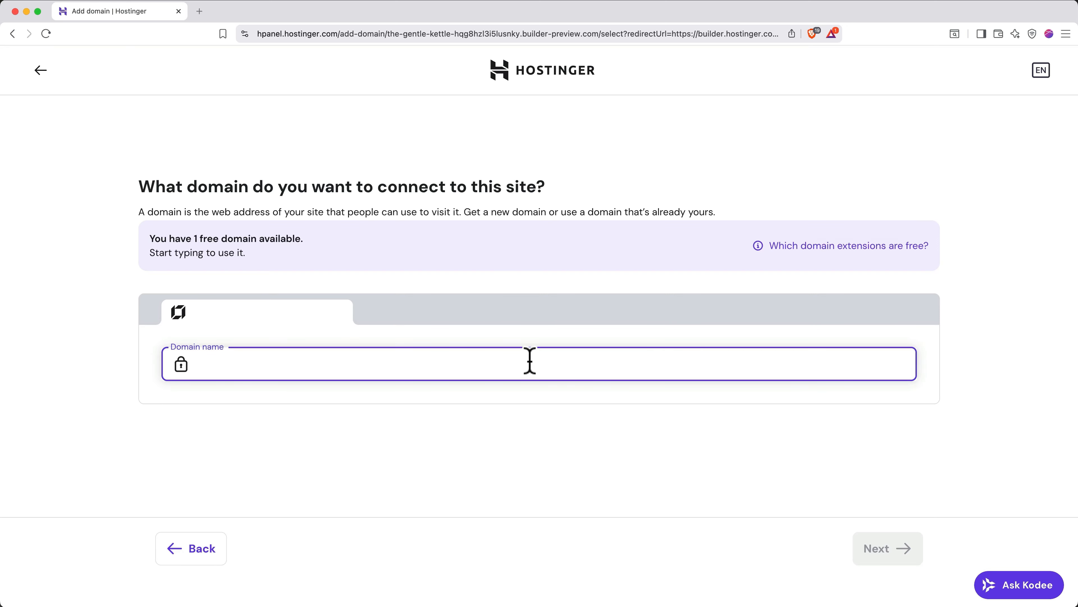
pyautogui.write('thegentlekettle.com')
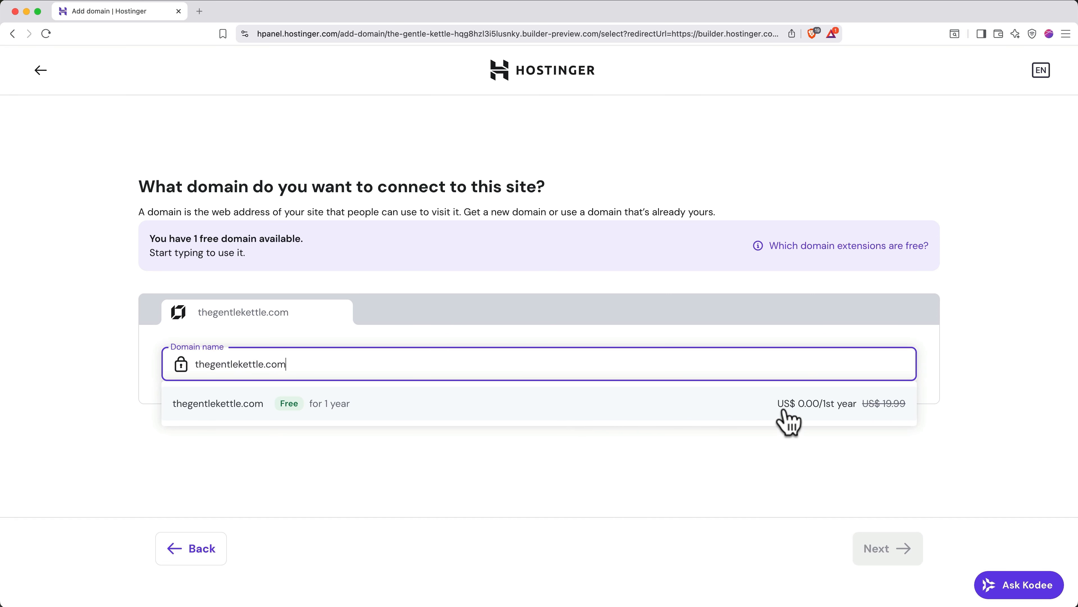
pyautogui.click(788, 420)
pyautogui.click(896, 553)
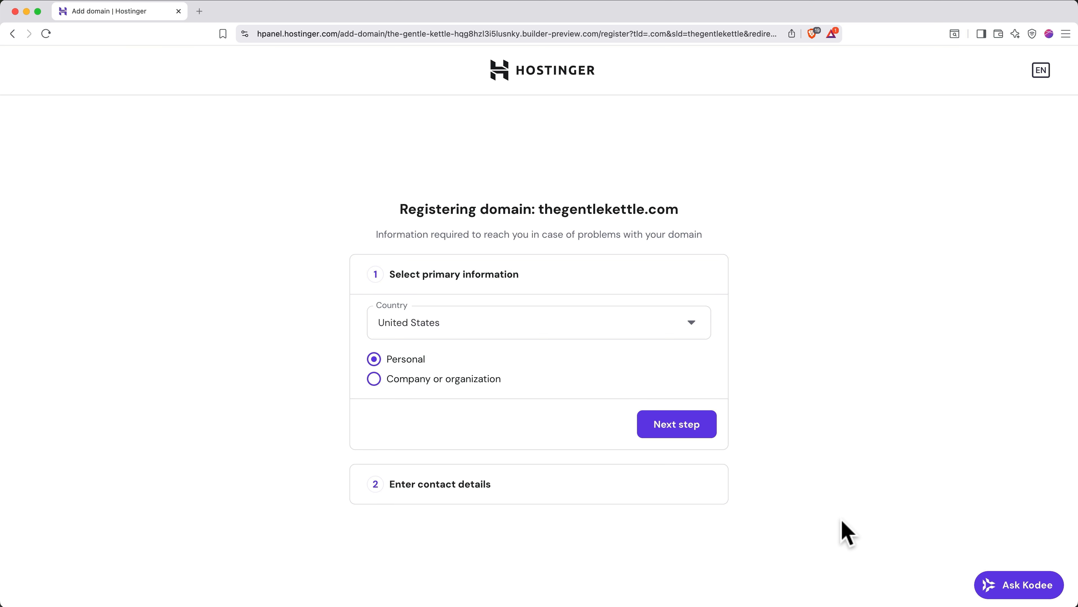
pyautogui.click(706, 425)
pyautogui.scroll(-10, 696, 488)
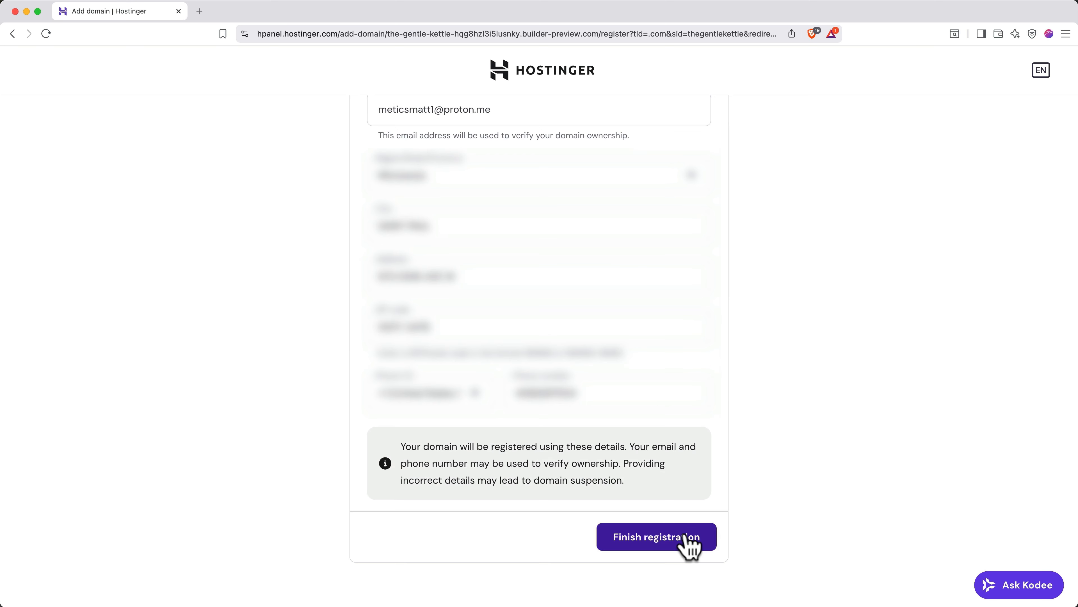
pyautogui.click(687, 538)
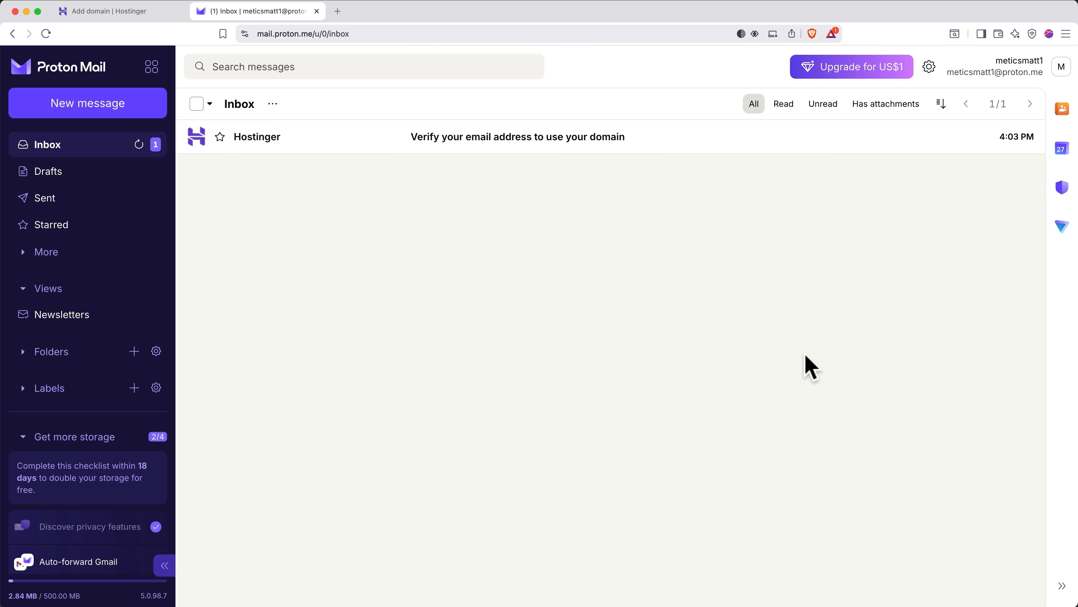
# Open Hostinger's 'Verify your email address' message and confirm the contact email through its Verify email link
pyautogui.click(691, 139)
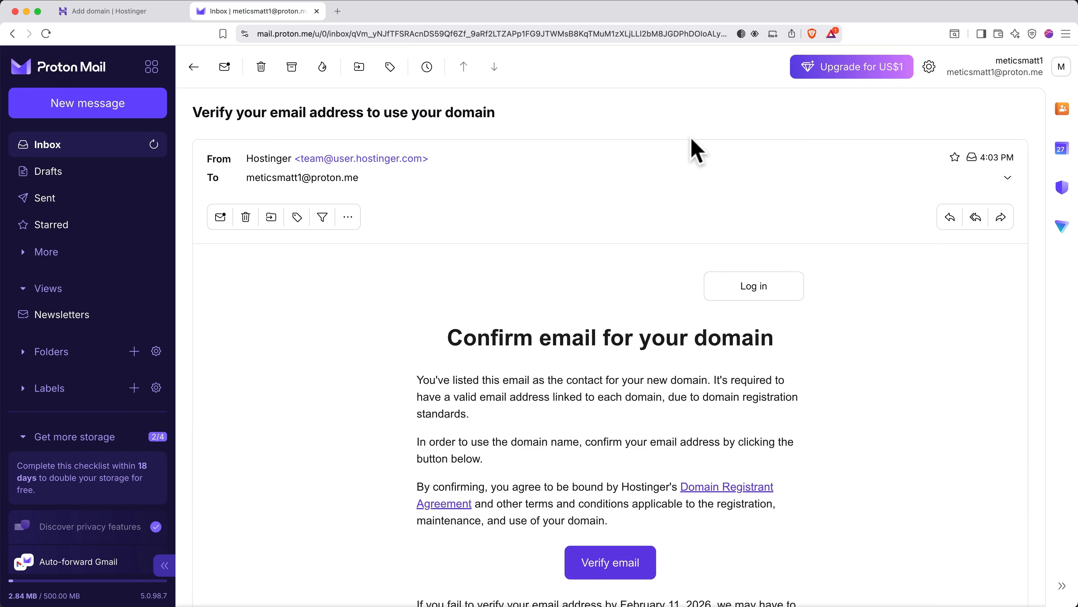
pyautogui.scroll(-3, 692, 140)
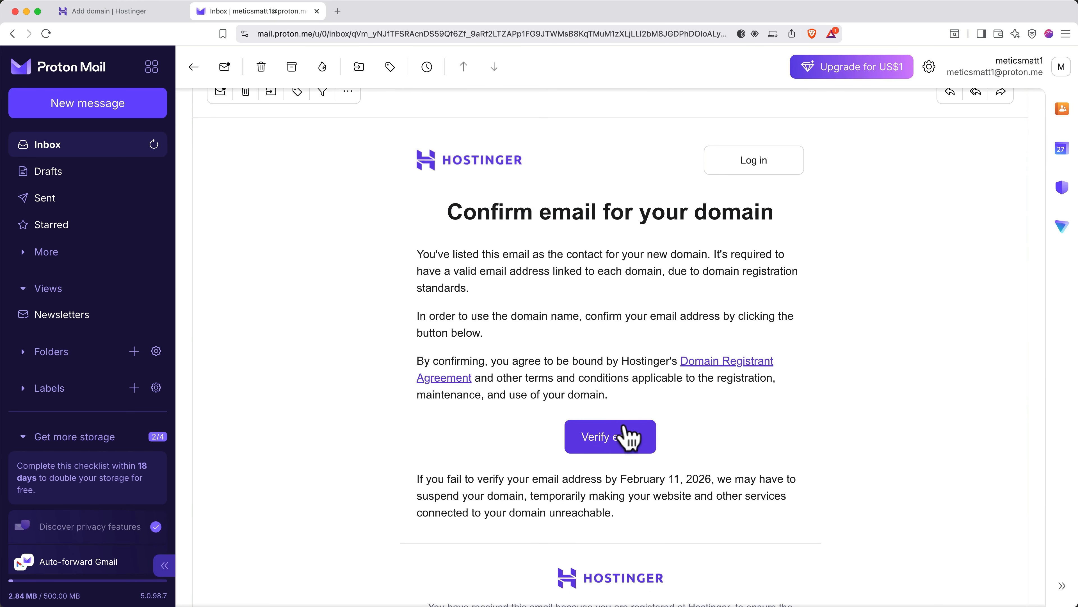
pyautogui.click(627, 436)
pyautogui.click(696, 408)
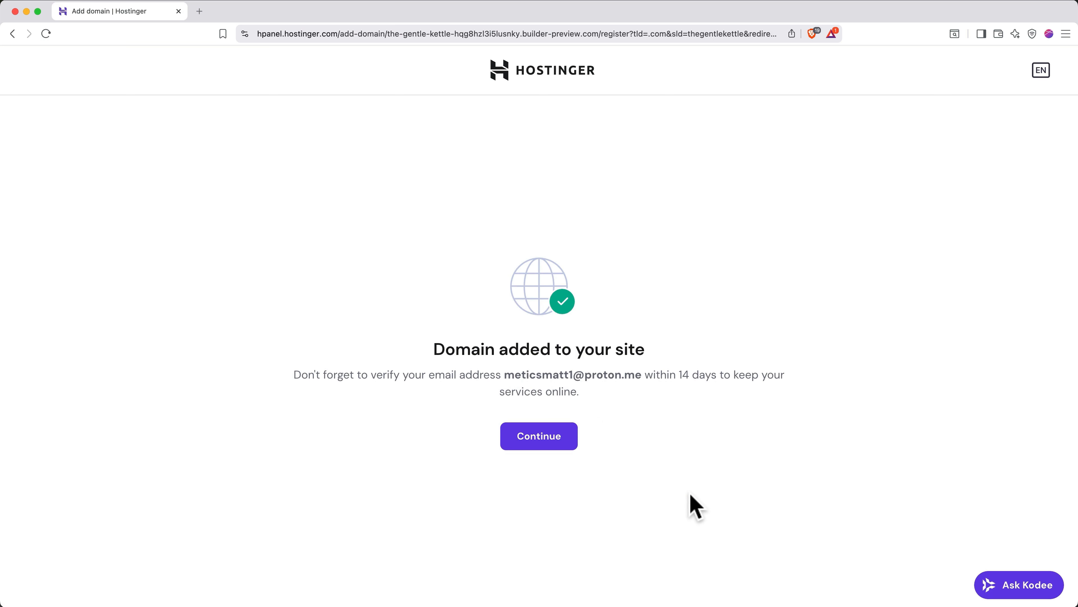
# Continue from the 'Domain added to your site' page back into the Gentle Kettle editor
pyautogui.click(550, 444)
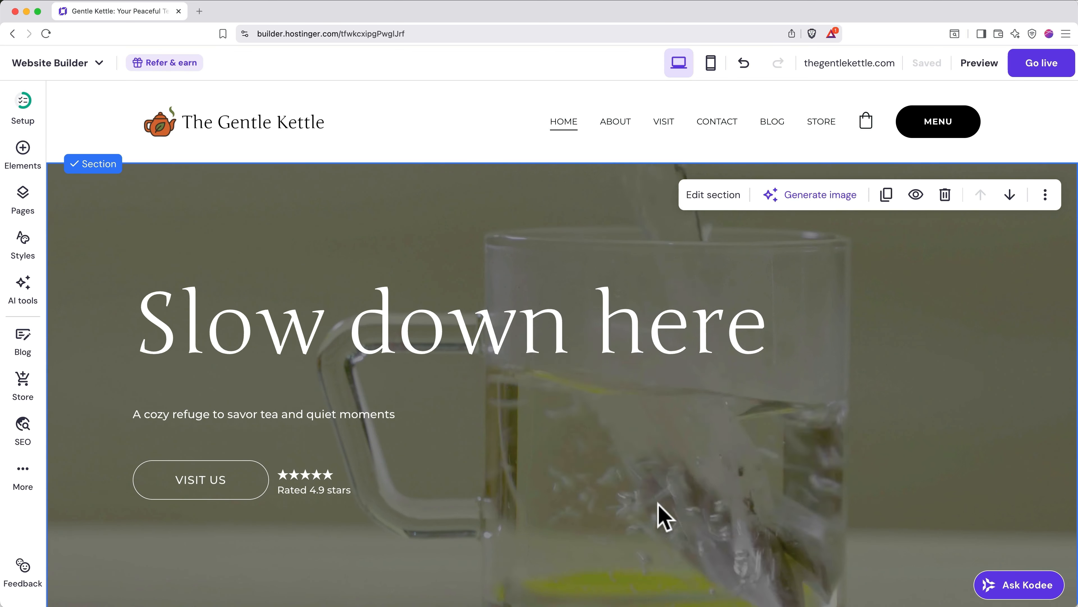
pyautogui.moveTo(870, 72)
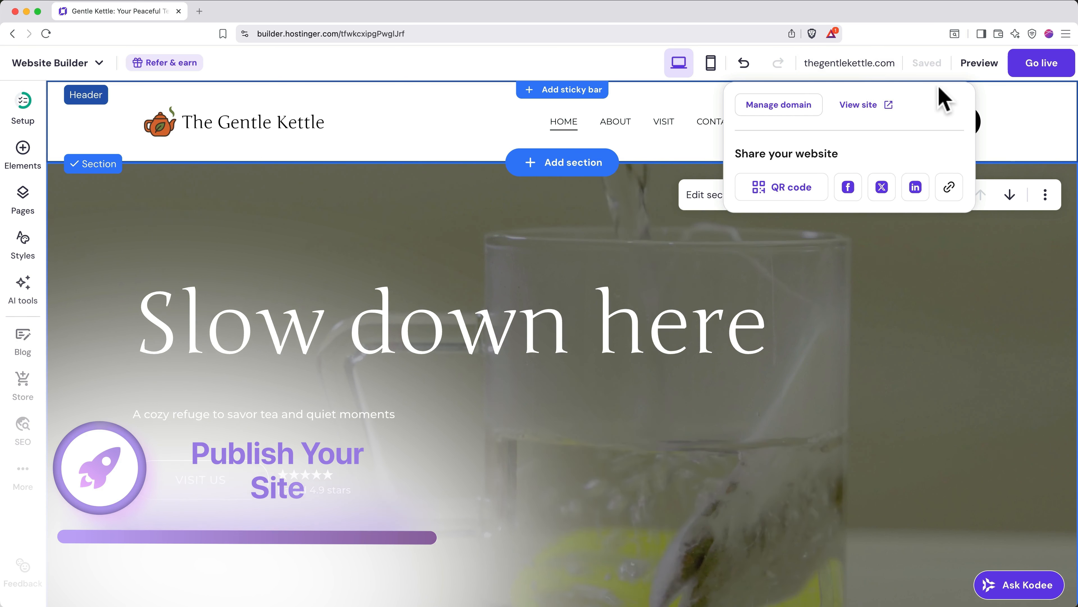
# Go live with the site, view it on thegentlekettle.com, then close the live tab
pyautogui.click(1041, 64)
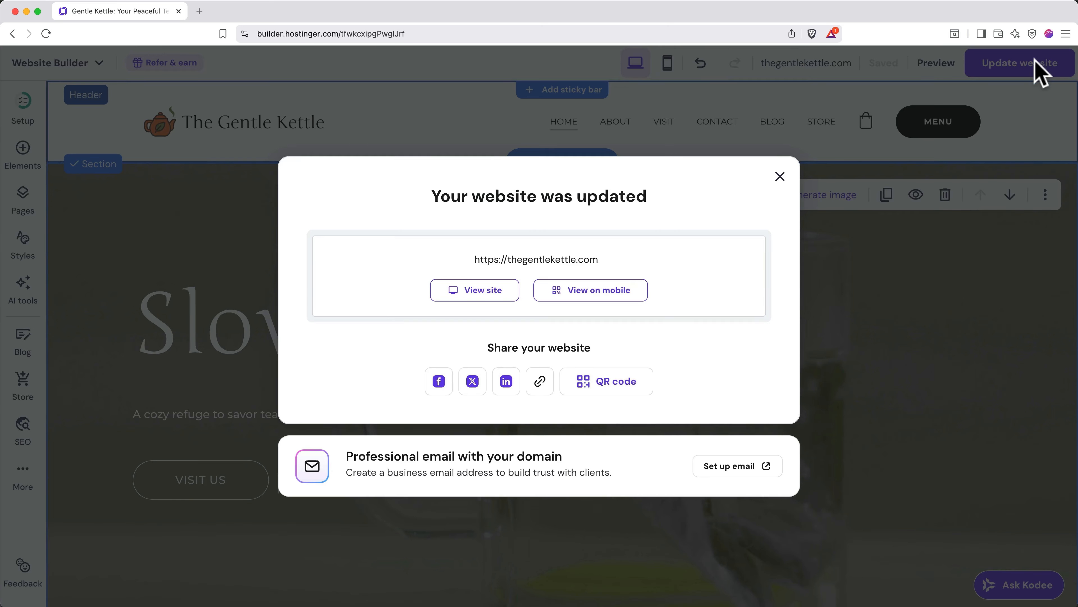
pyautogui.click(483, 290)
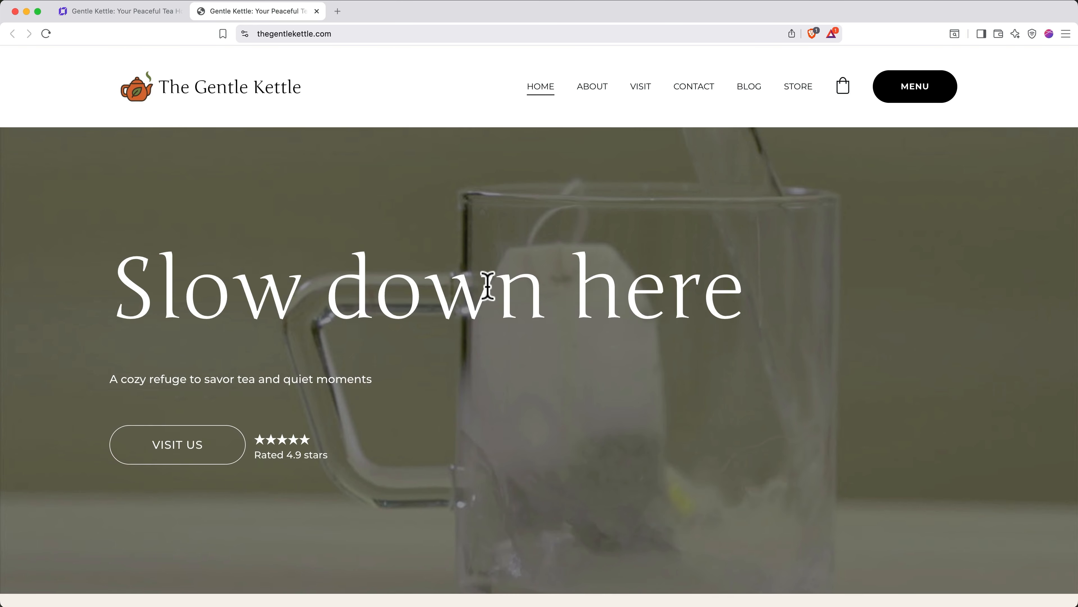
pyautogui.press('super+w')
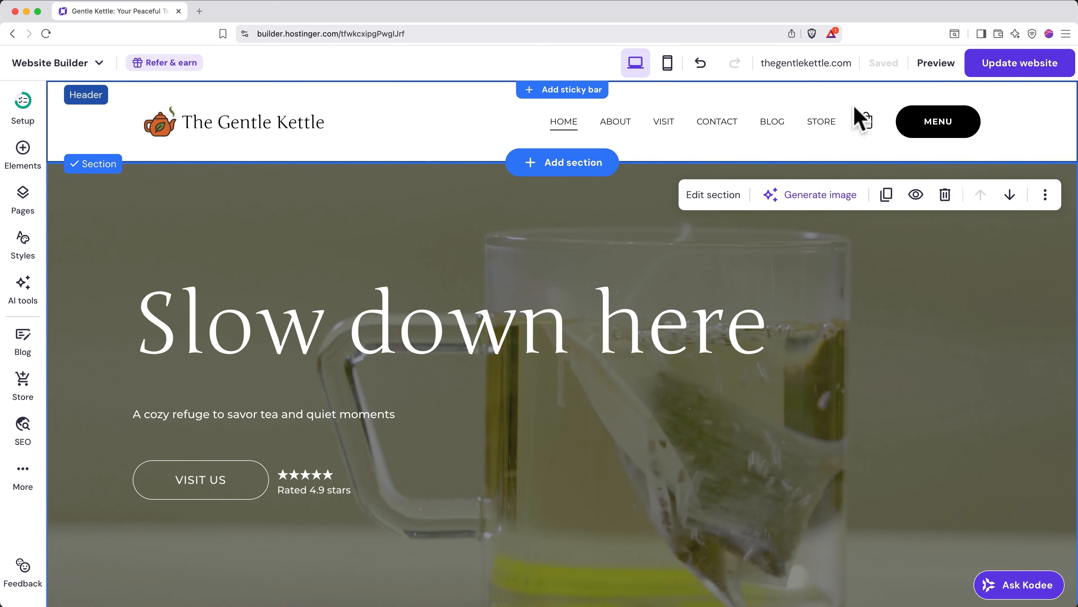
# Switch from the builder to the Hostinger dashboard's Emails page
pyautogui.click(68, 71)
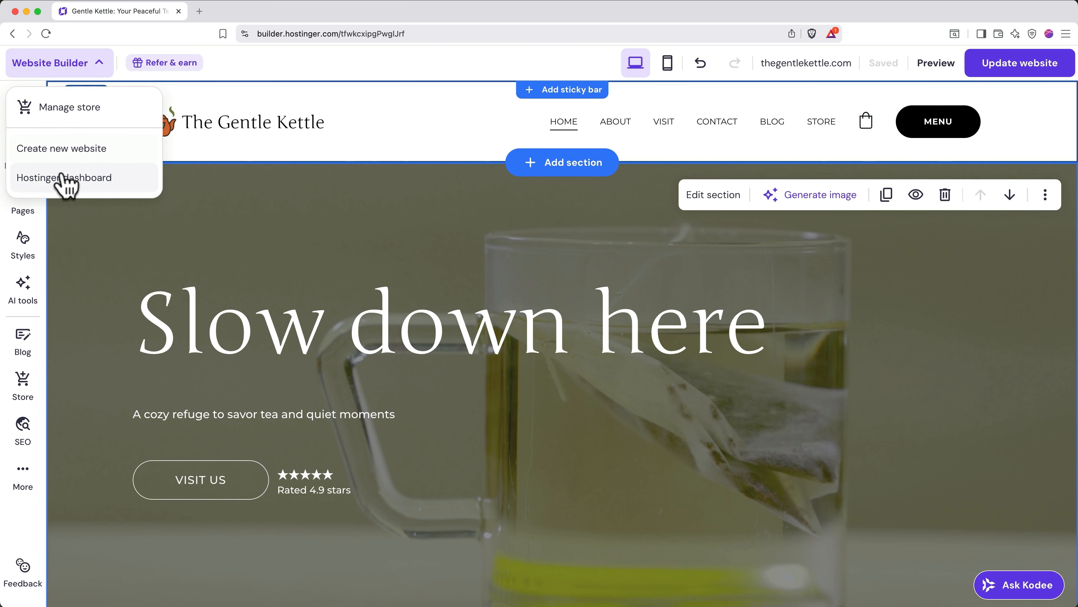
pyautogui.click(68, 180)
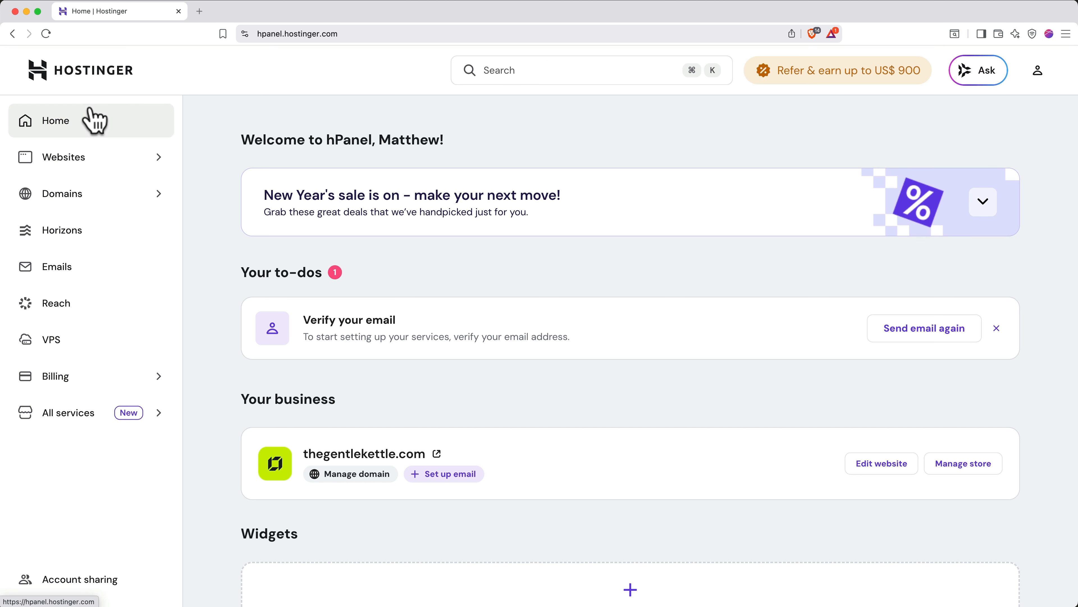
pyautogui.click(66, 275)
pyautogui.scroll(-5, 221, 331)
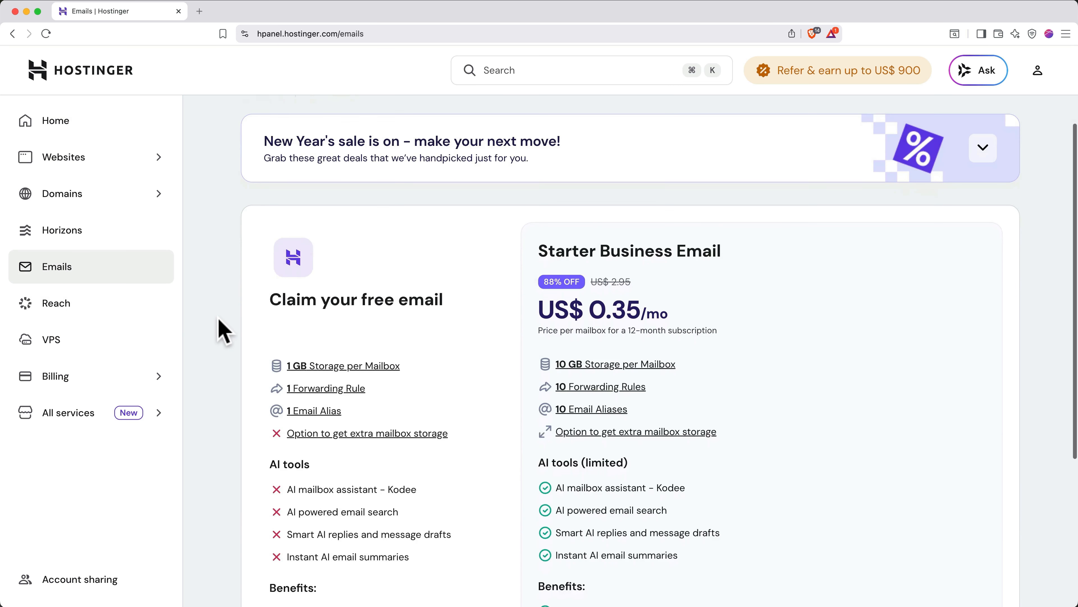
pyautogui.scroll(-3, 222, 331)
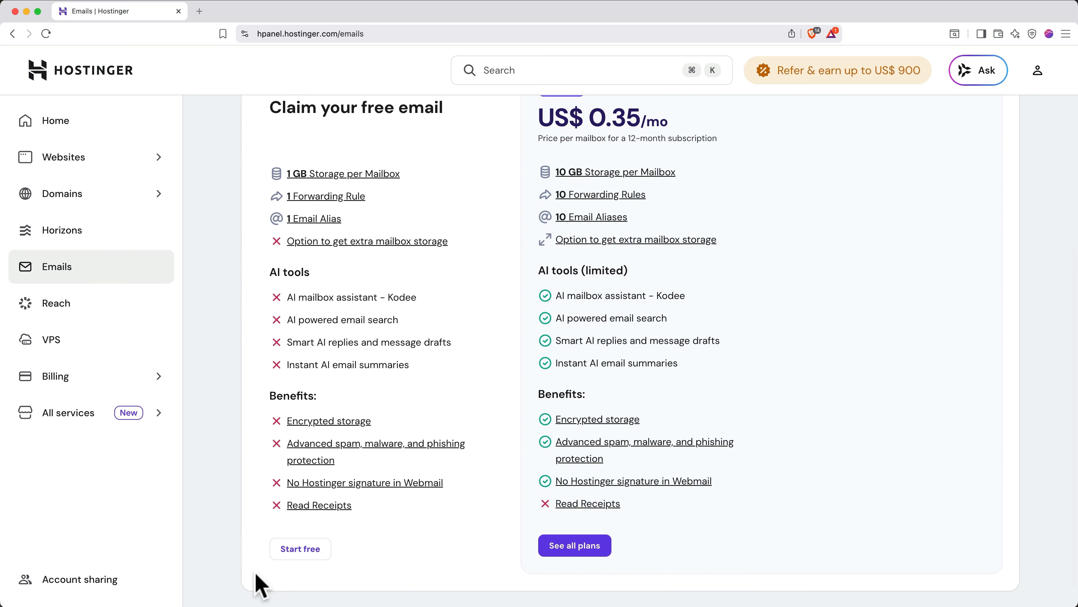
# Start the free business email trial with thegentlekettle.com confirmed as the domain
pyautogui.click(300, 549)
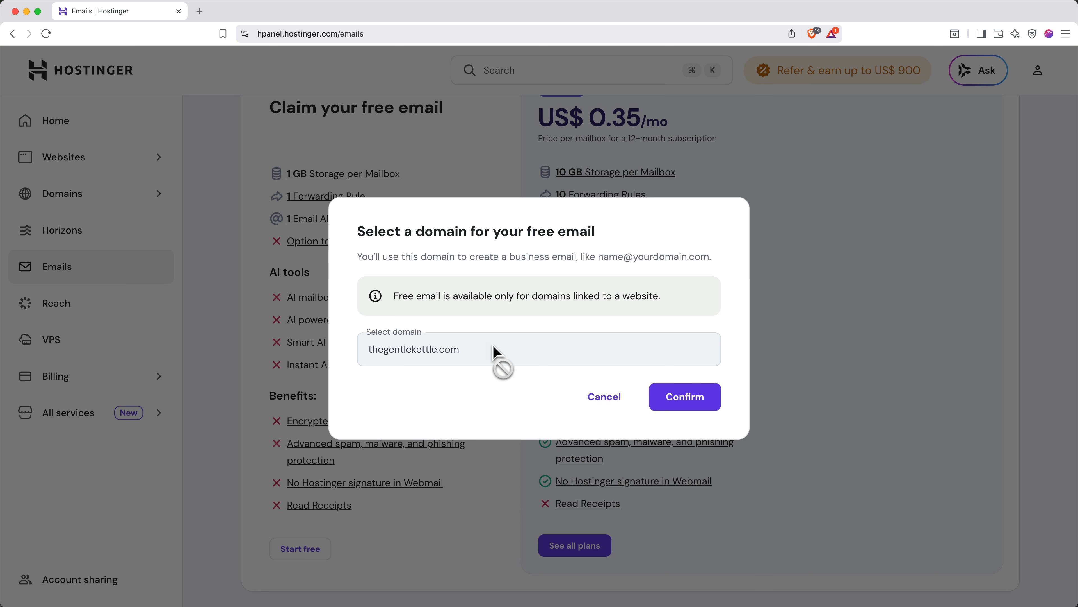
pyautogui.click(687, 403)
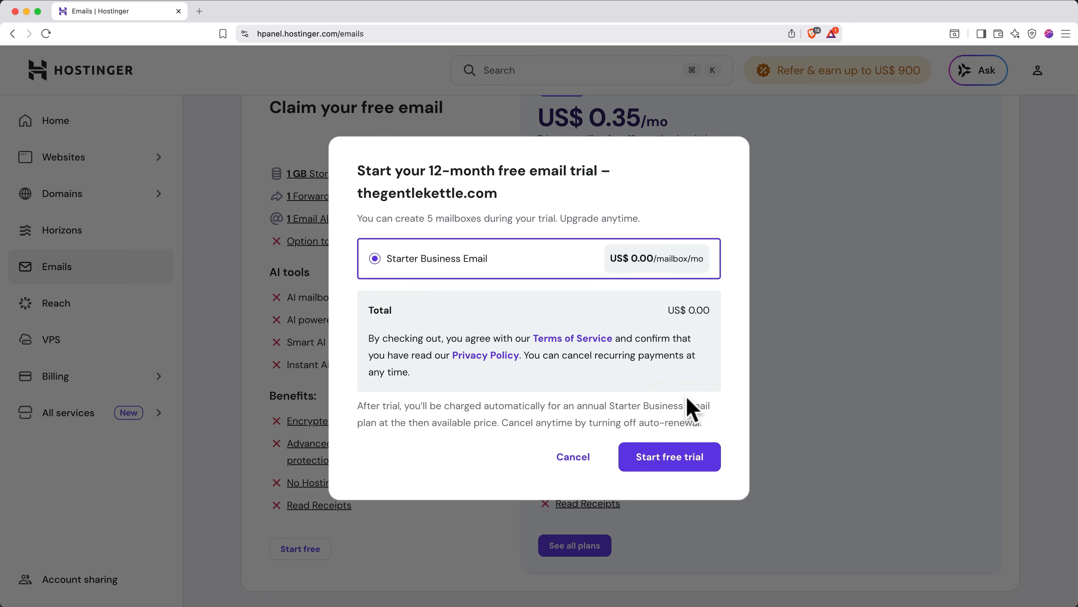
pyautogui.click(689, 462)
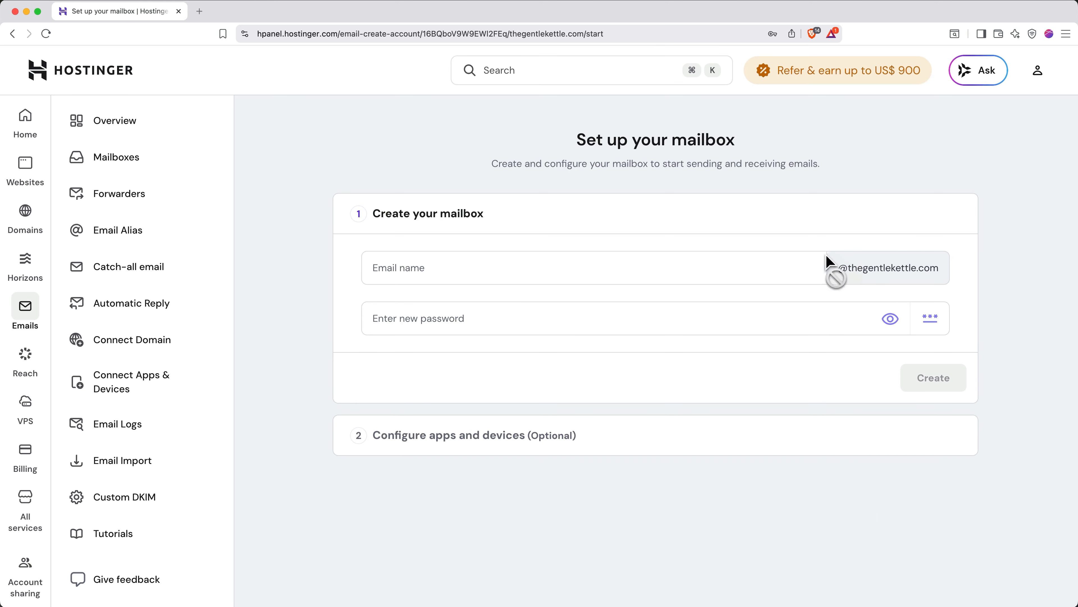
# Create the 'info' mailbox with a password and choose Browser access for it
pyautogui.click(803, 267)
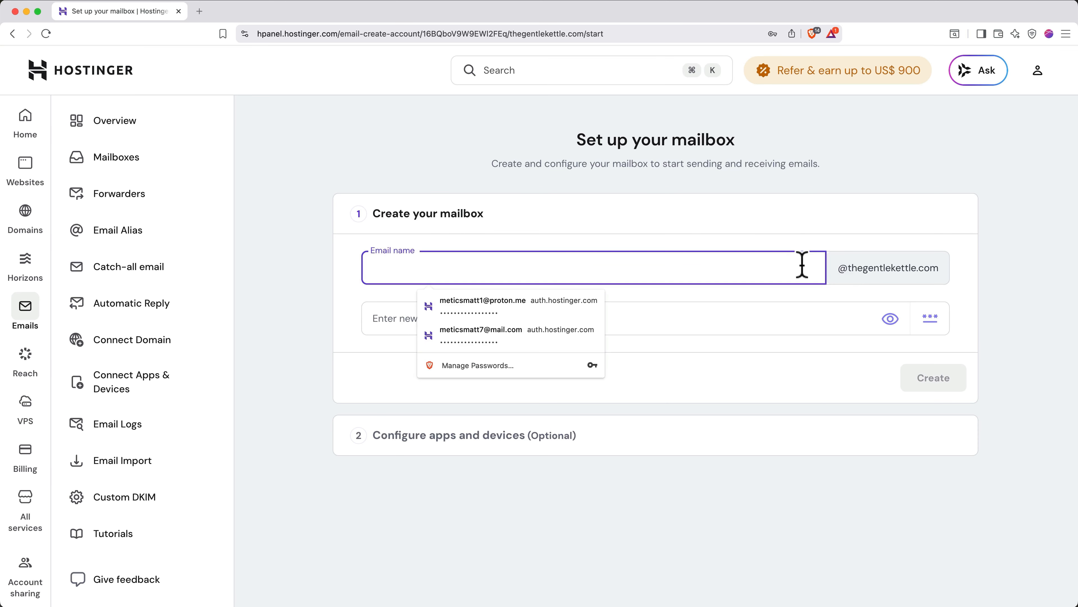
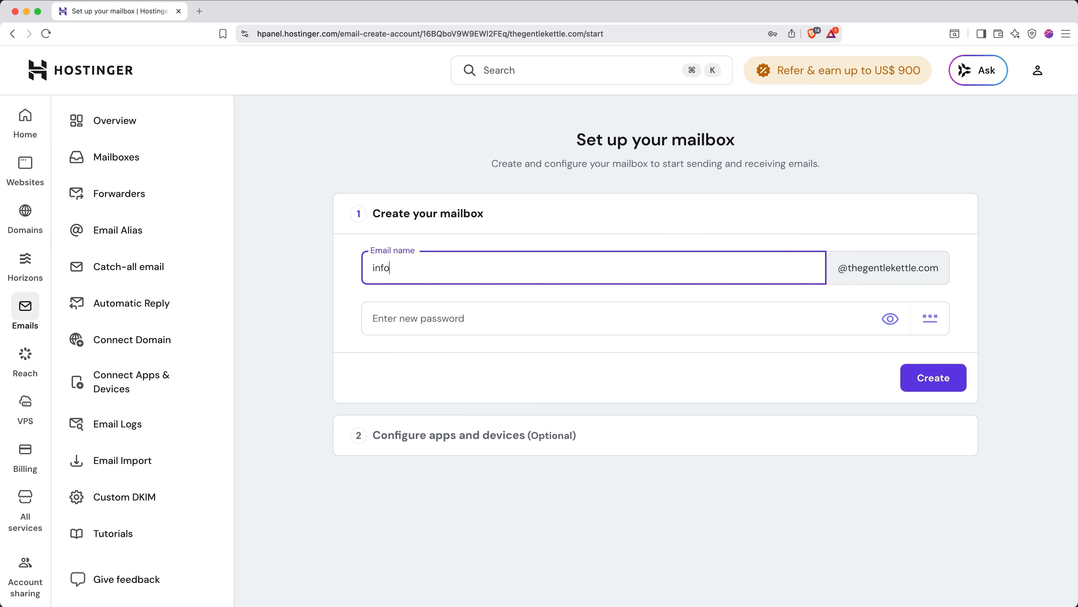
pyautogui.click(809, 314)
pyautogui.write('•')
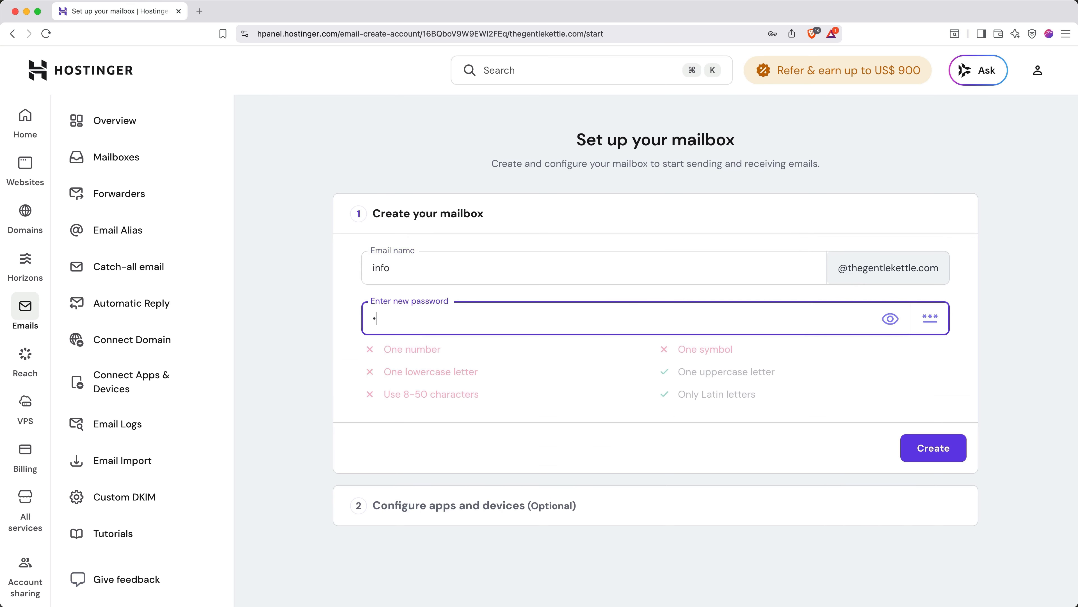
pyautogui.write('••••••••••')
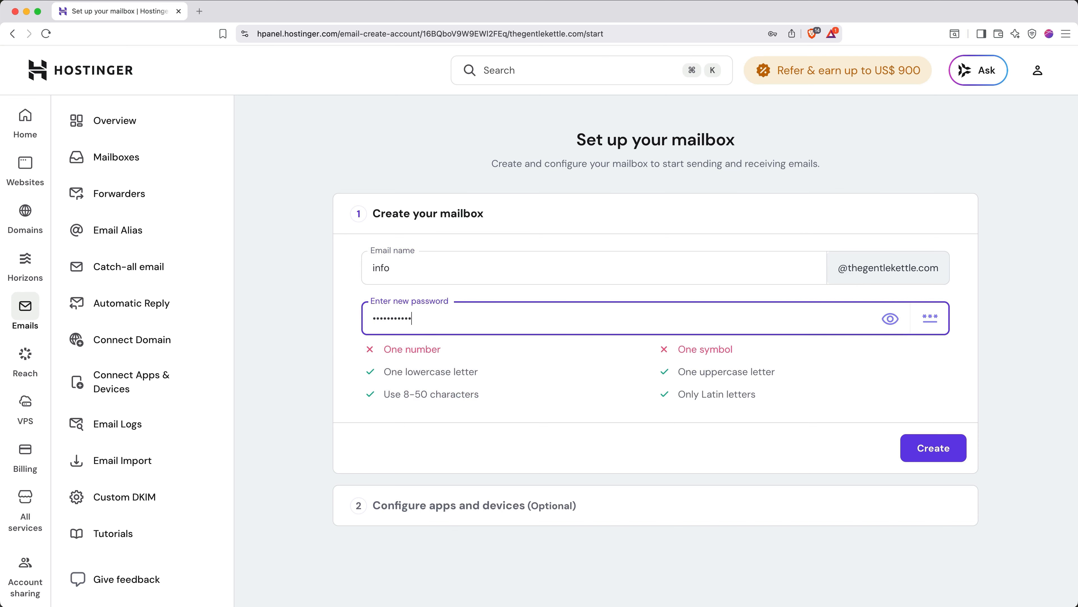
pyautogui.write('••••••')
pyautogui.click(929, 448)
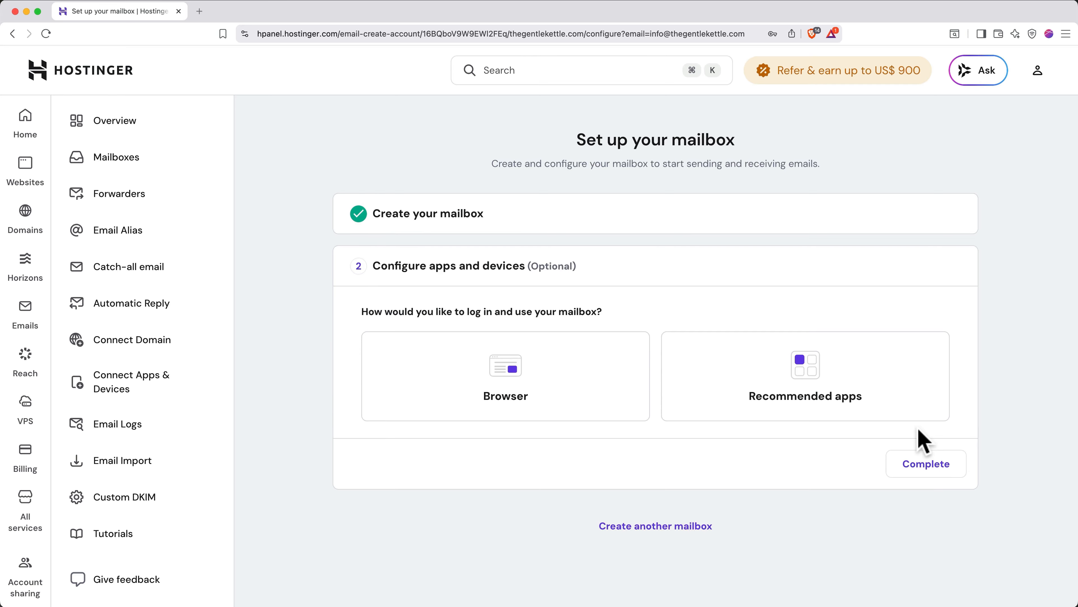
pyautogui.click(590, 395)
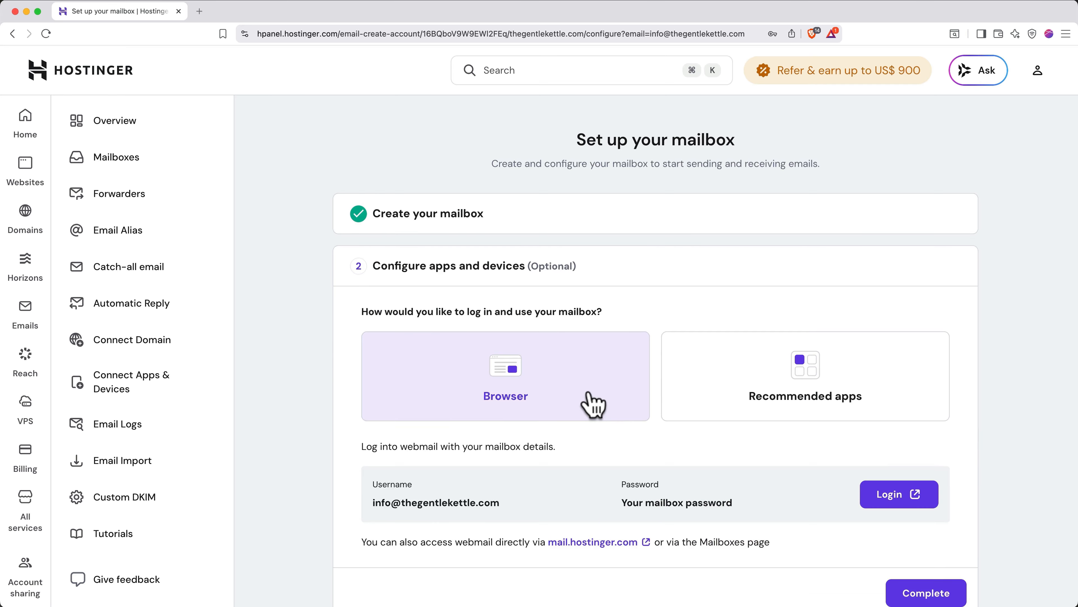
pyautogui.scroll(-2, 594, 404)
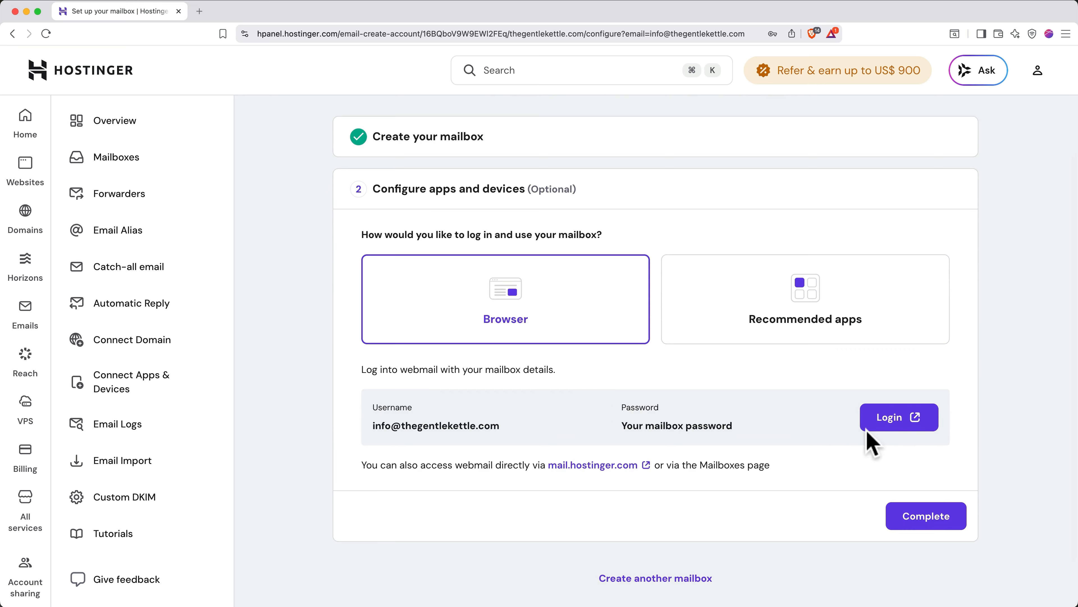
# Log in to Hostinger Mail with the info mailbox's password
pyautogui.click(892, 437)
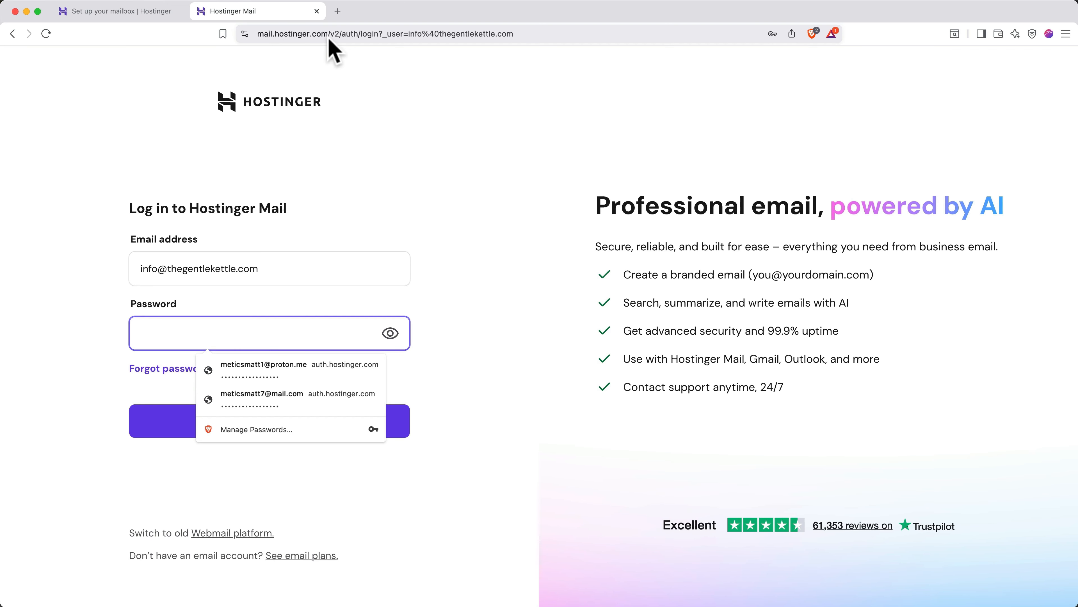
pyautogui.write('••••••••••••')
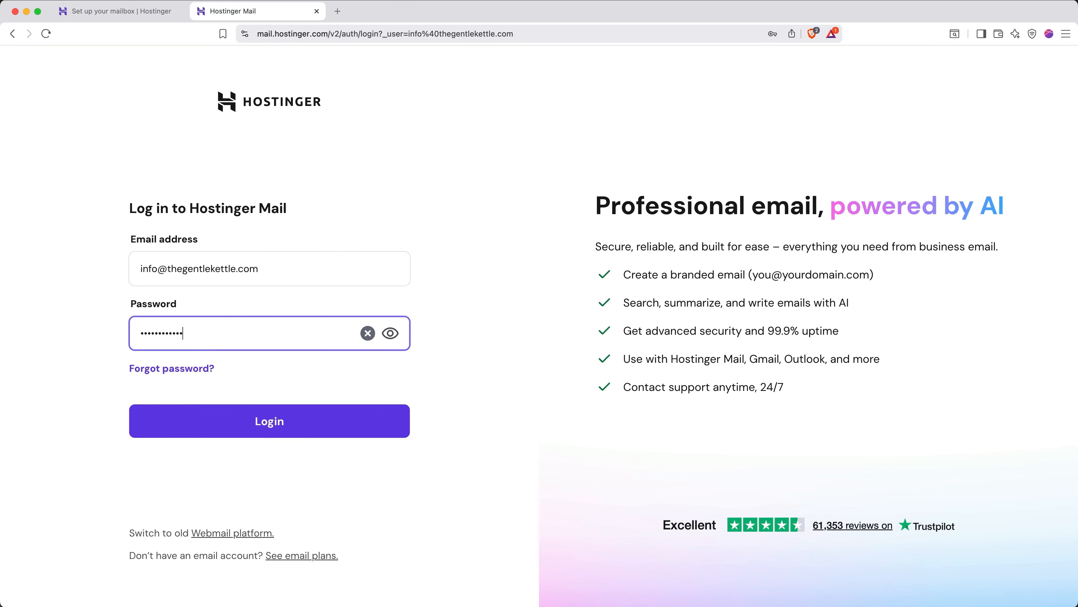
pyautogui.write('••••')
pyautogui.click(345, 432)
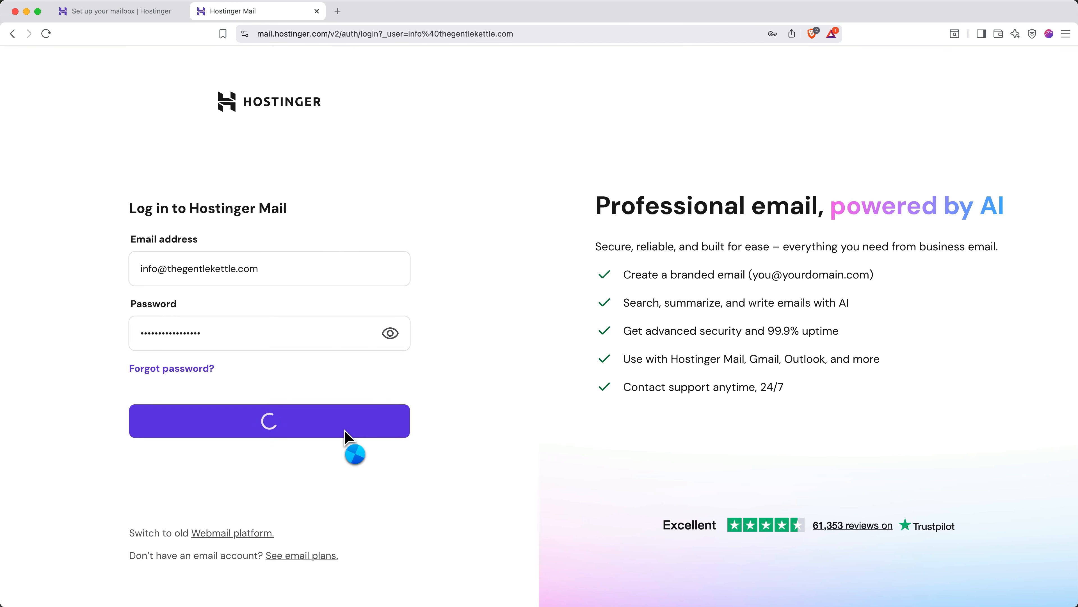